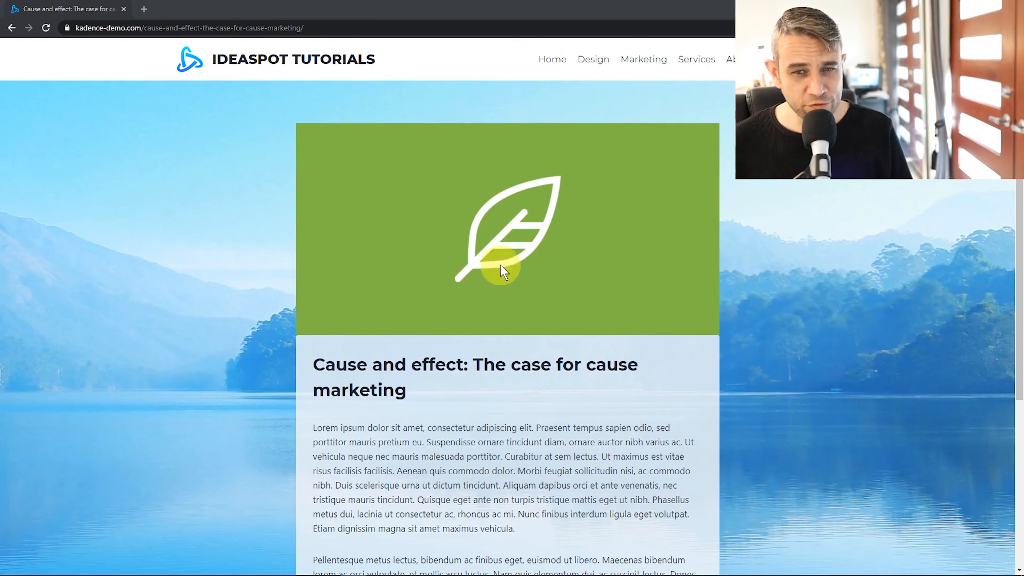
- Browse the demo site's Blog, Marketing, Home and Design pages to examine their titles, backgrounds and post layouts
click(775, 59)
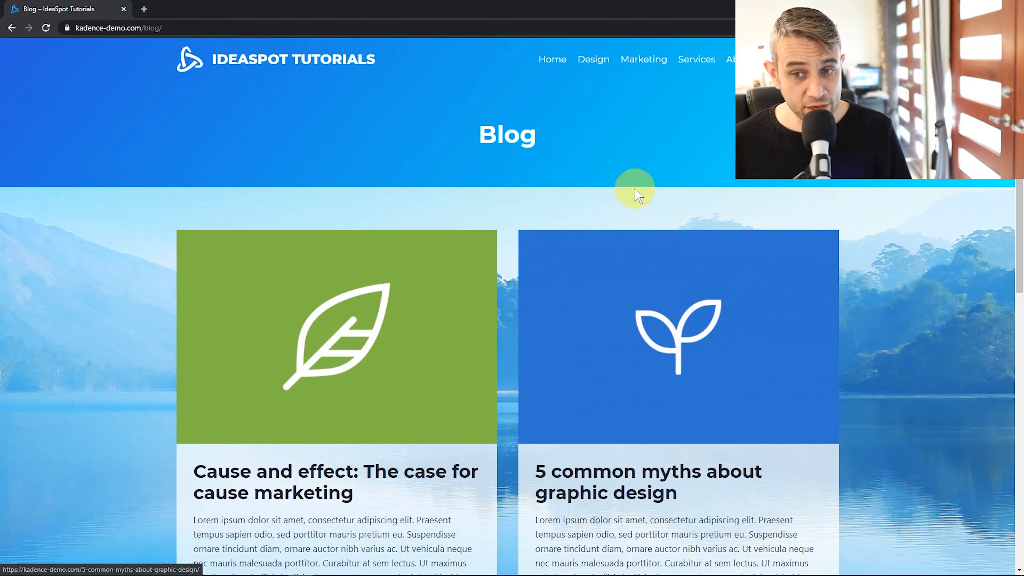
click(653, 58)
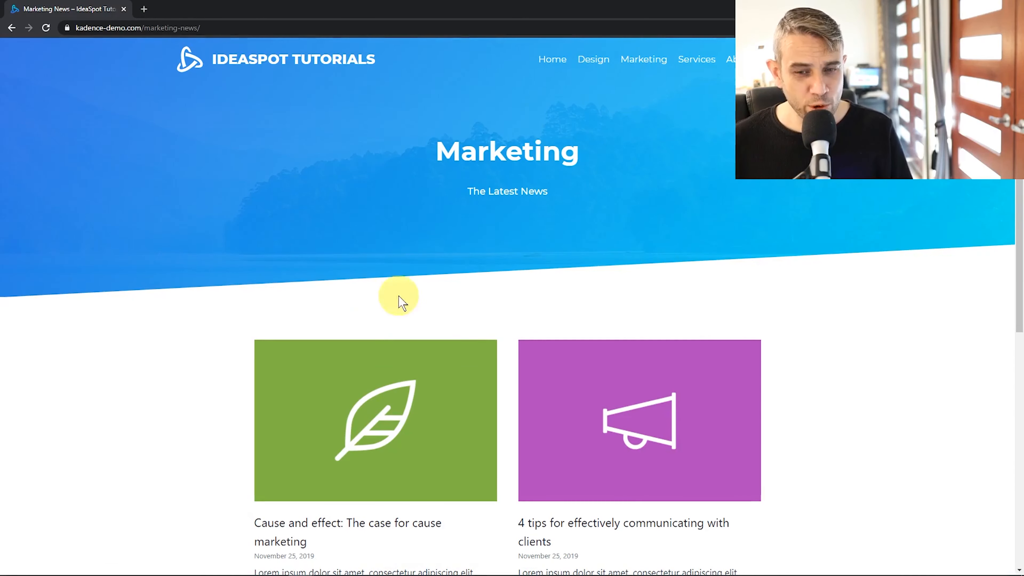
scroll(661, 242, down, 5)
scroll(595, 248, down, 5)
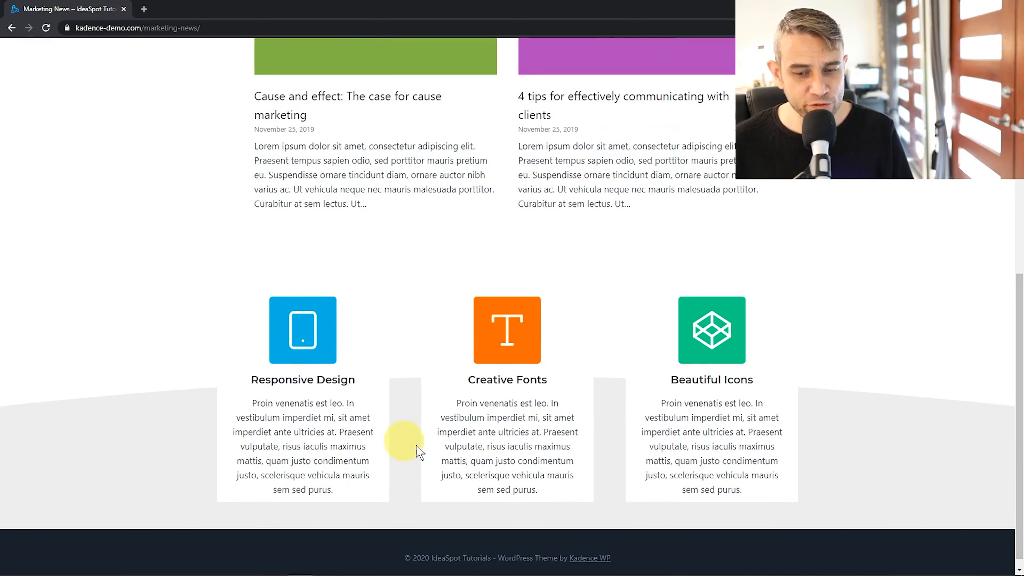
scroll(523, 395, up, 10)
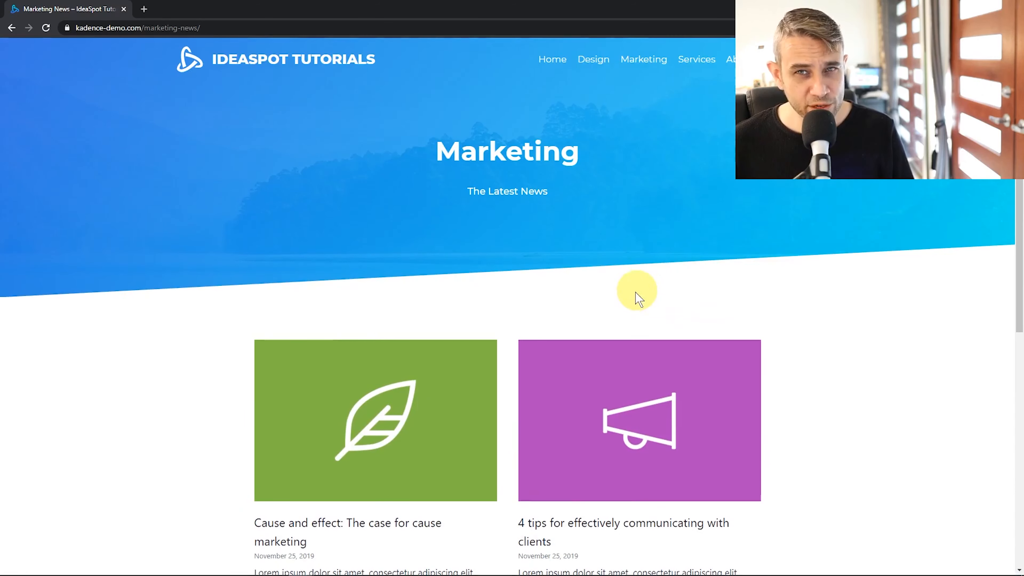
click(552, 59)
scroll(434, 343, down, 4)
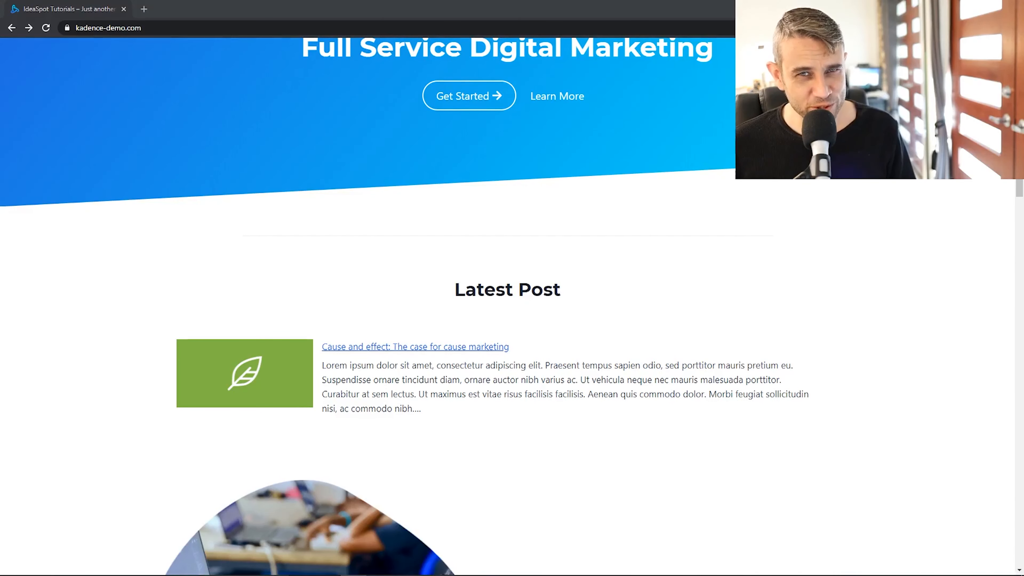
scroll(464, 349, up, 4)
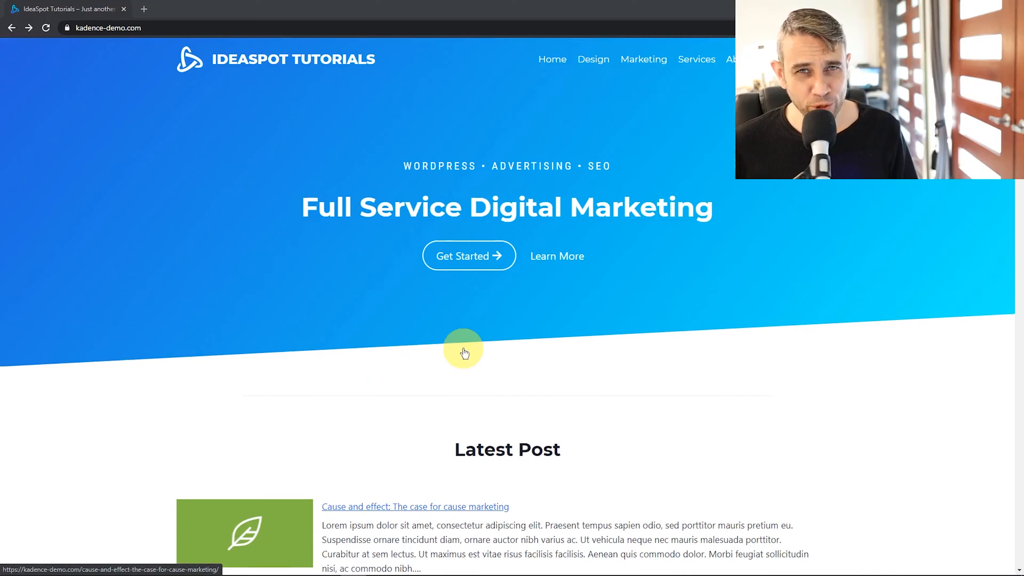
click(585, 61)
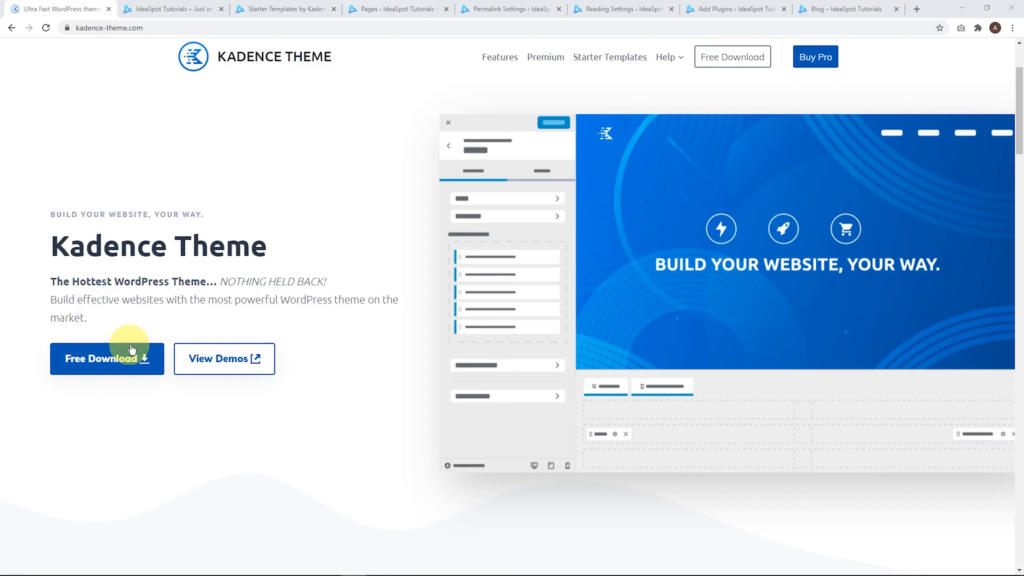
- Download the free Kadence theme, and bring up the demo site and the Kadence starter templates
click(103, 358)
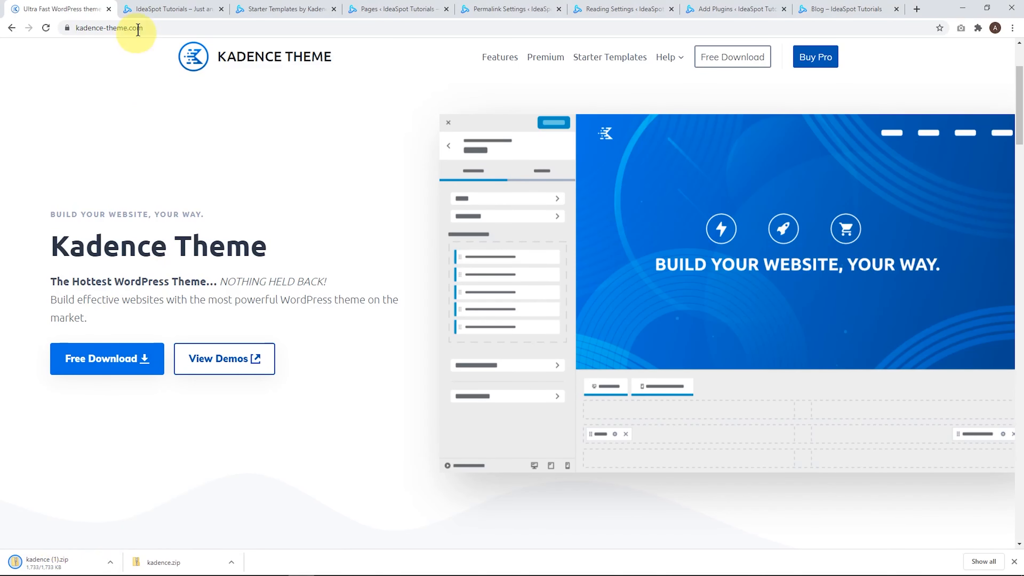
click(159, 11)
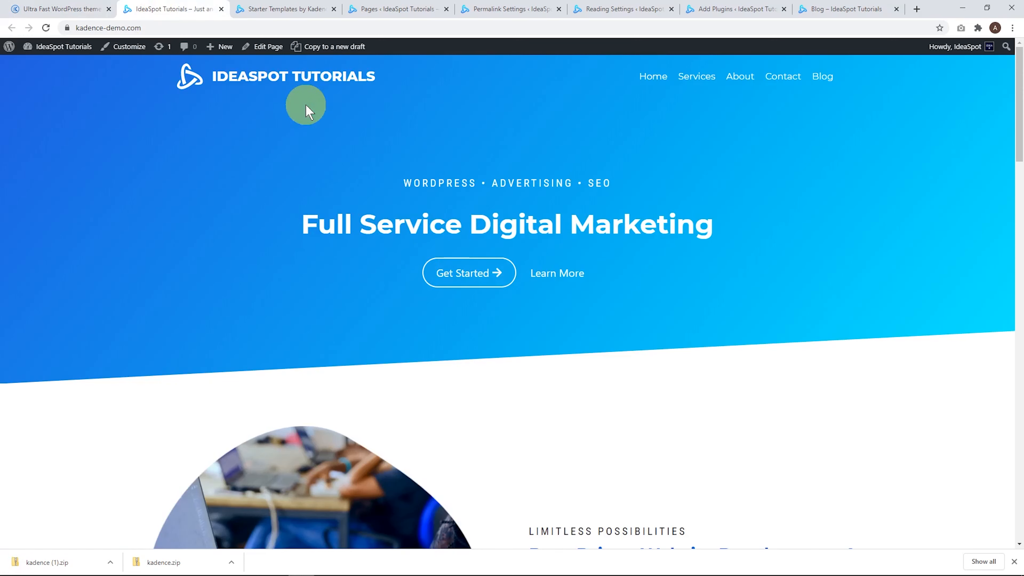
click(282, 9)
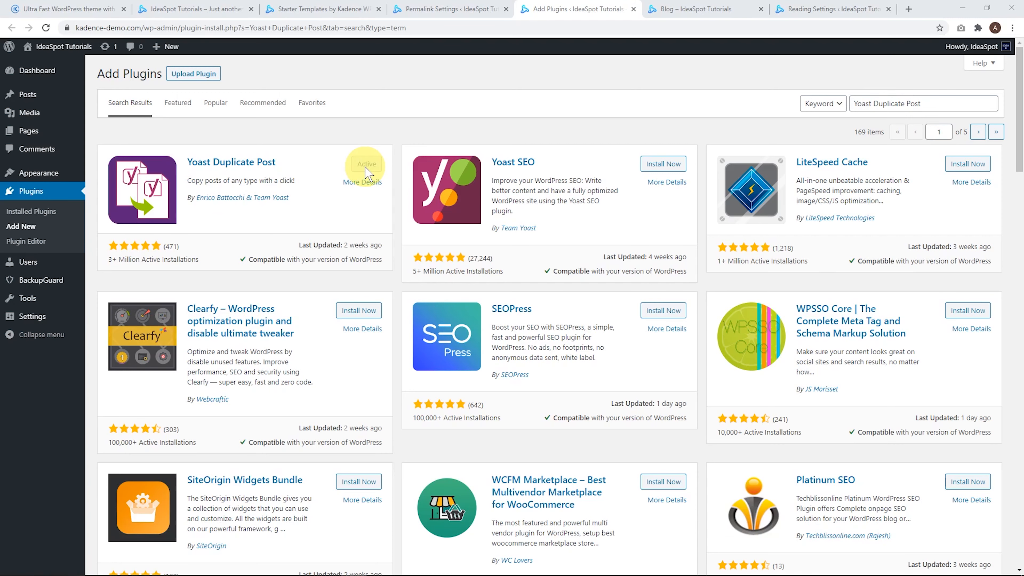
- Open the demo site's blog page for customizing and review the general and design options of the Blog Posts Archive Layout
key(ctrl+Tab)
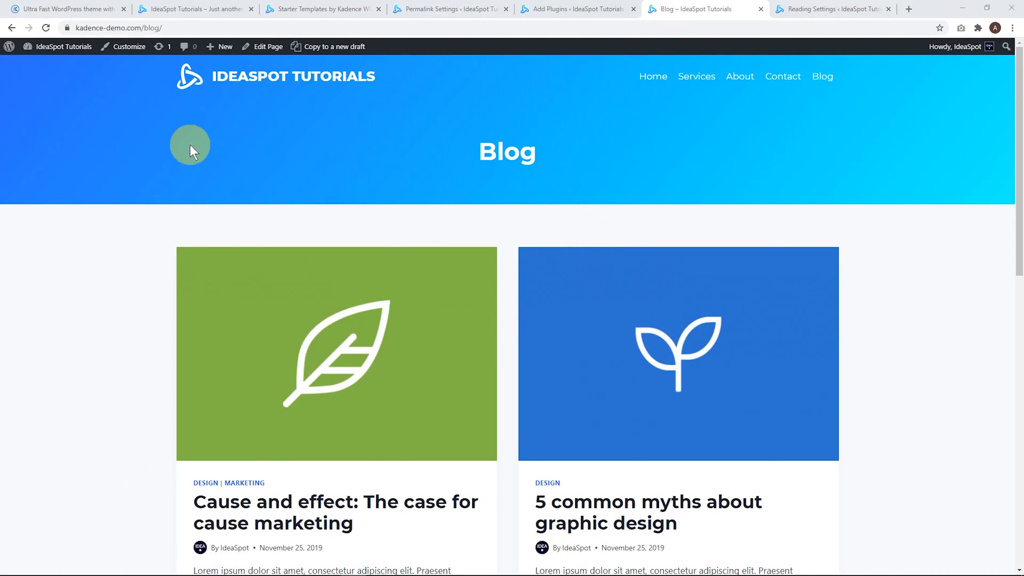
click(128, 46)
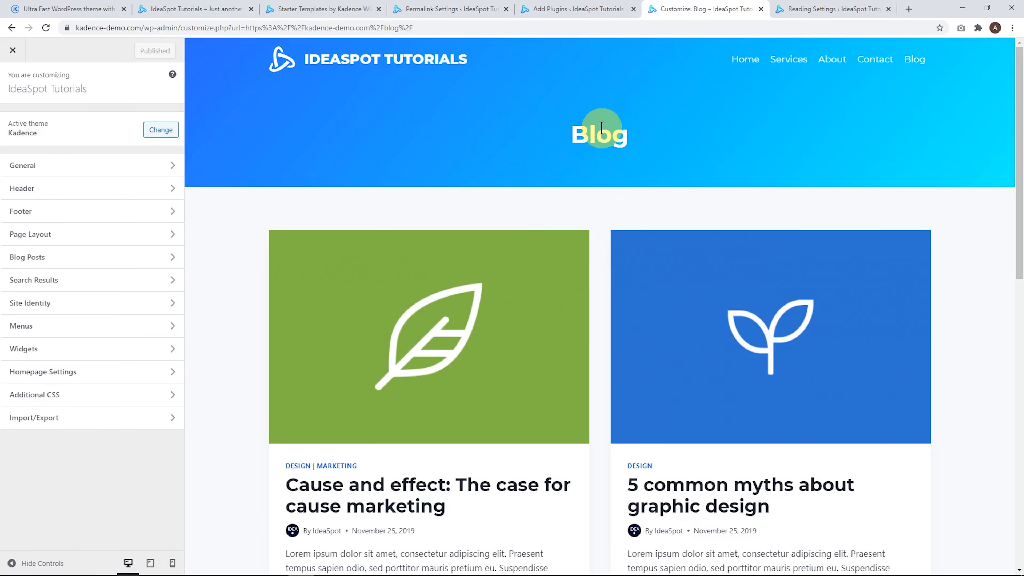
click(44, 260)
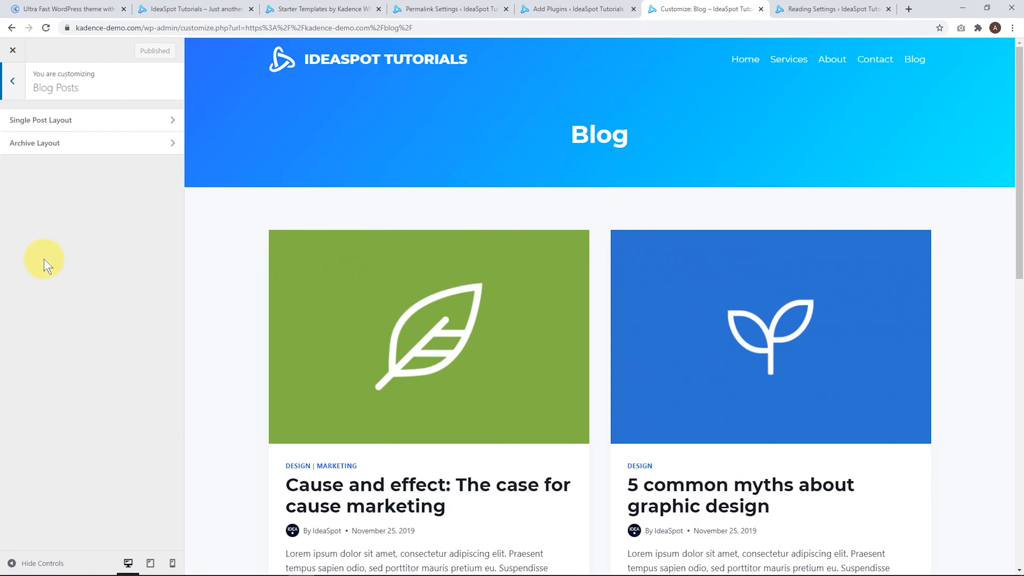
click(50, 150)
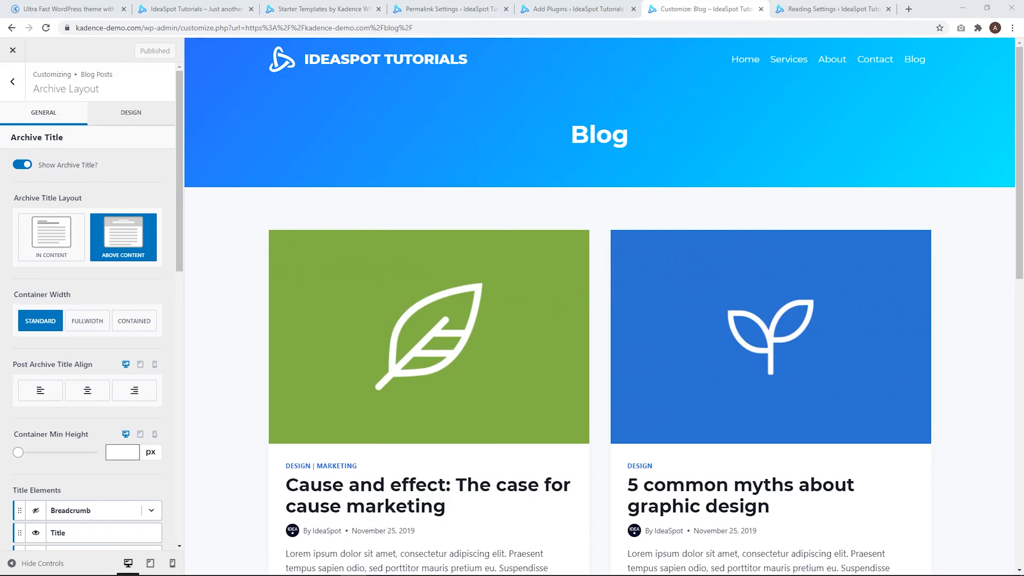
click(131, 113)
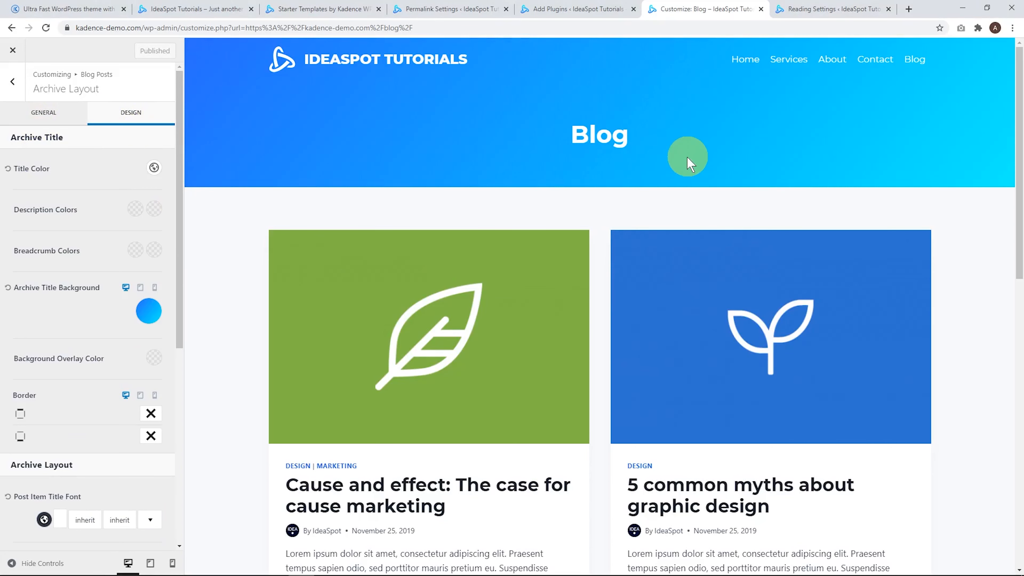
click(63, 114)
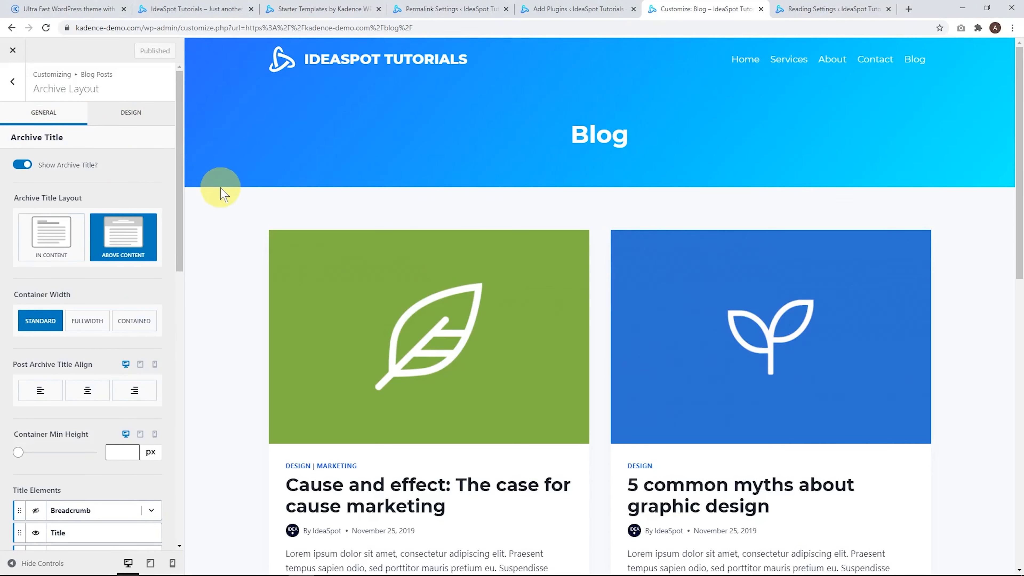
- Check in the Reading Settings which page is assigned as the posts page and which other pages are available
click(825, 8)
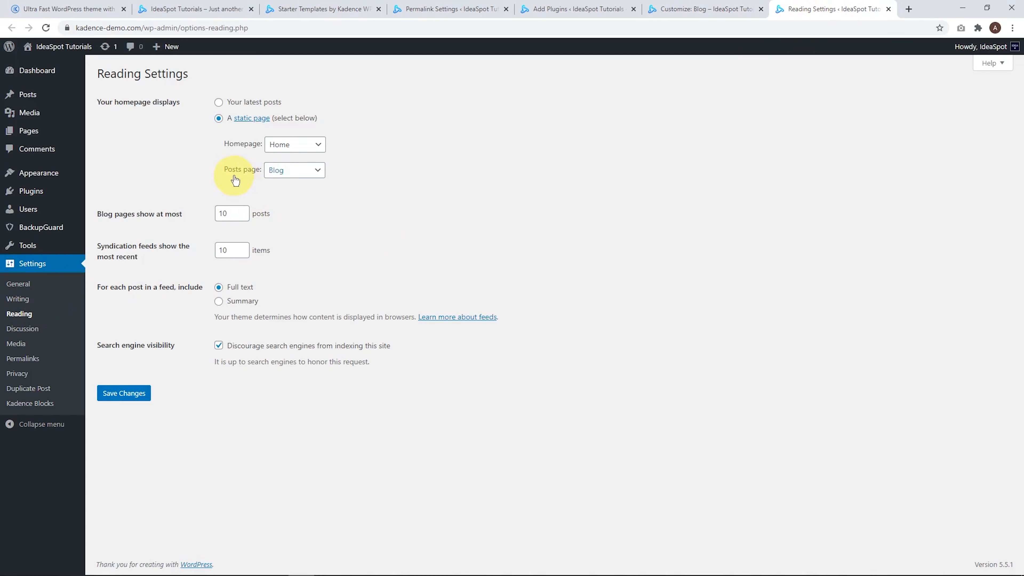
click(295, 172)
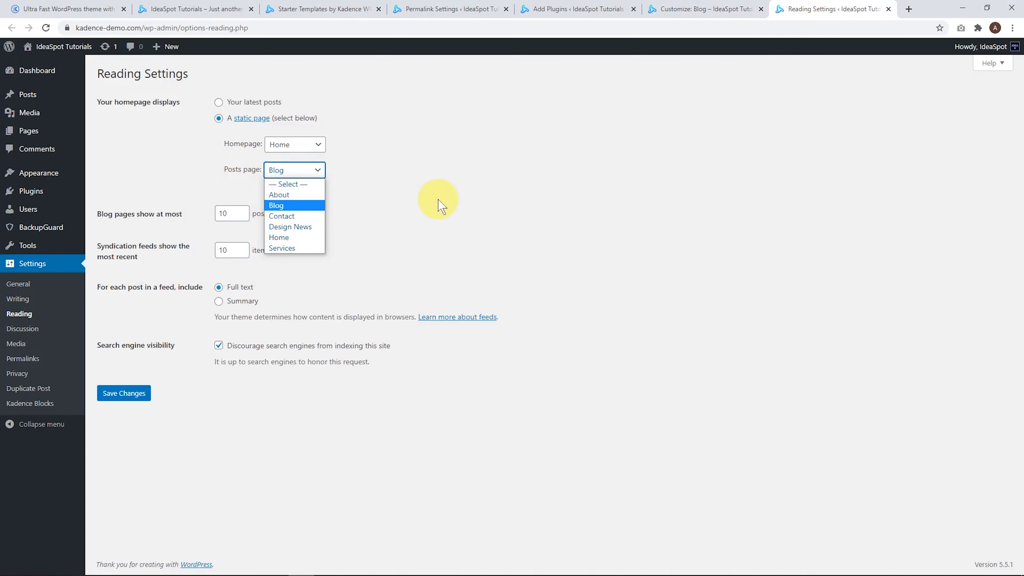
click(435, 204)
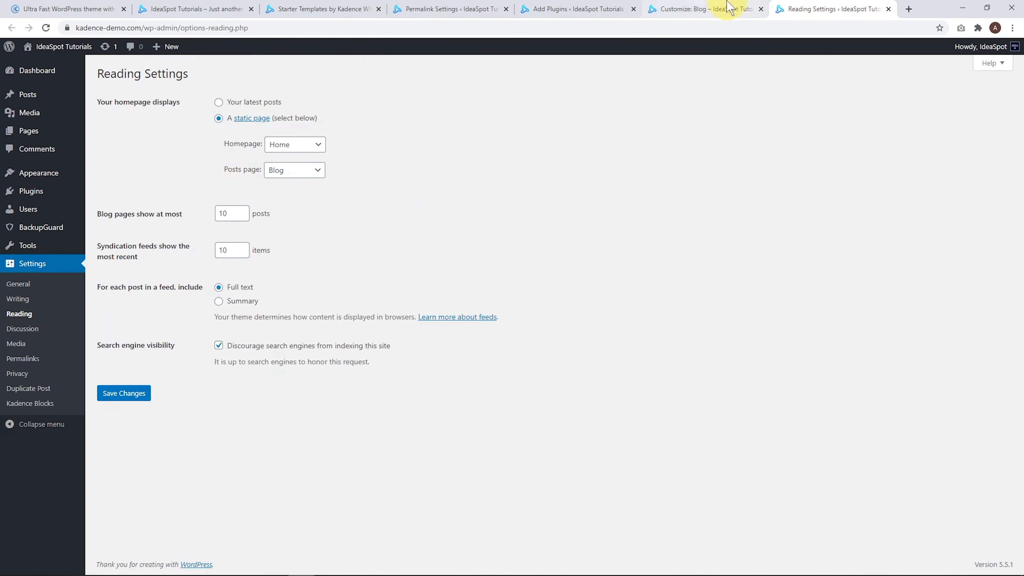
- Compare the blog archive in the Customizer with the Latest Posts block on the page open for editing
click(721, 8)
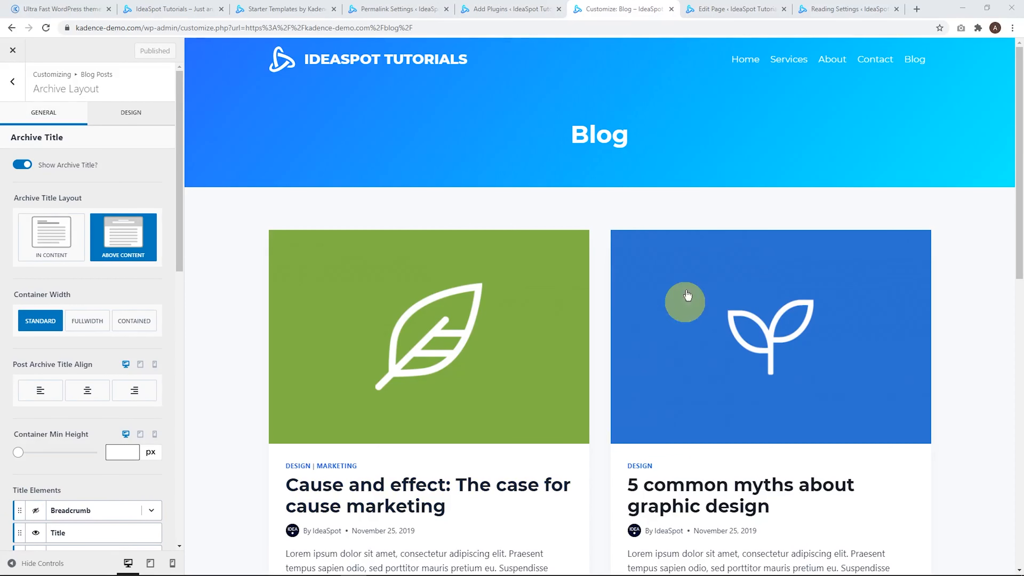
click(724, 13)
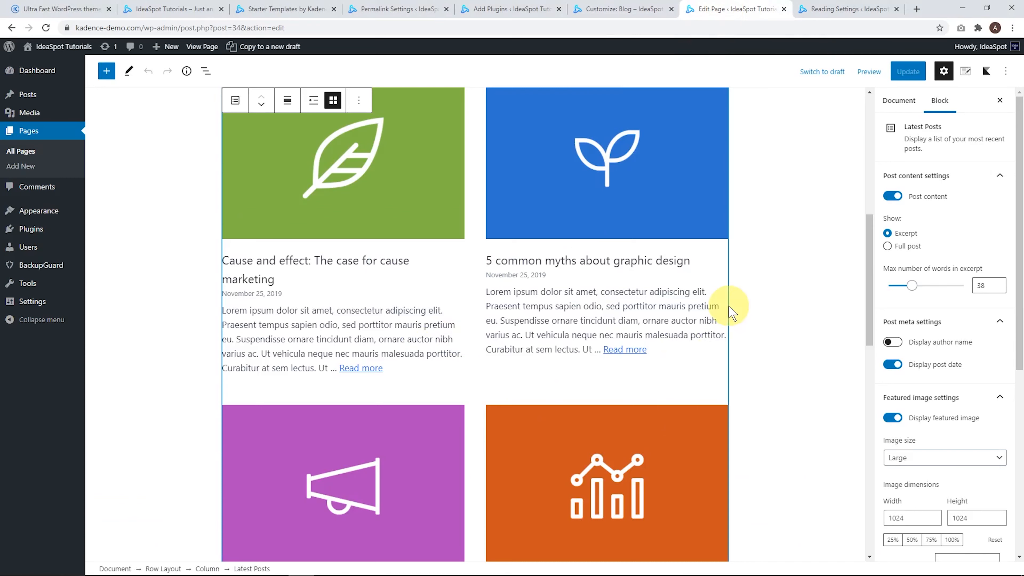
click(633, 9)
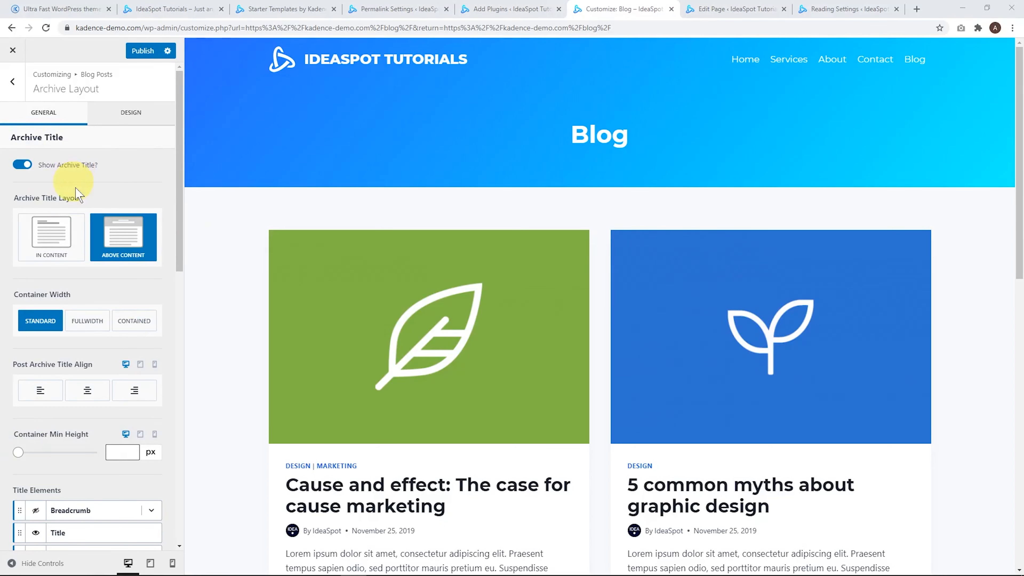
- Hide the archive title and set the archive's site background to the palette blue 255FDD, checking the blog preview
click(40, 168)
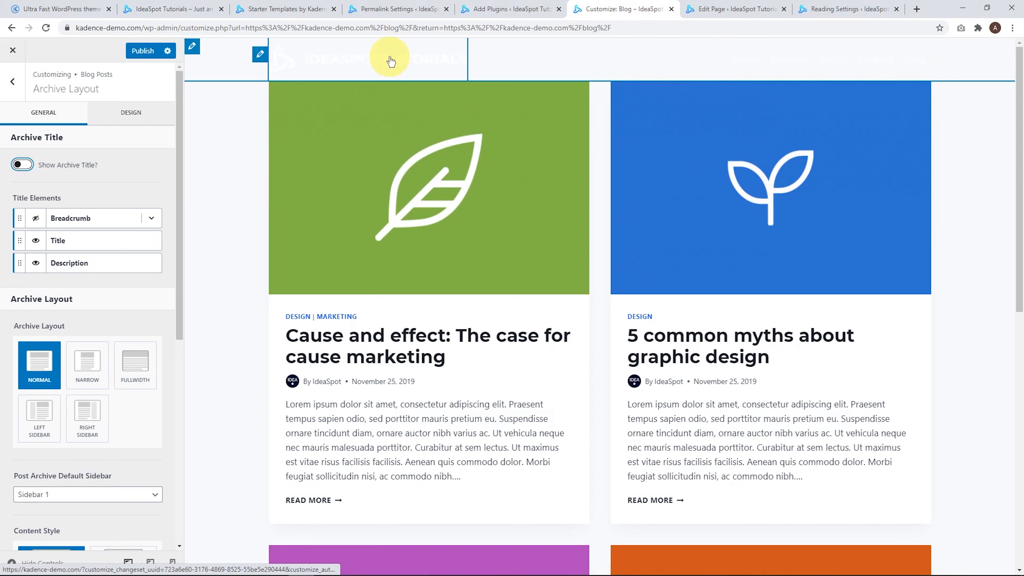
click(130, 120)
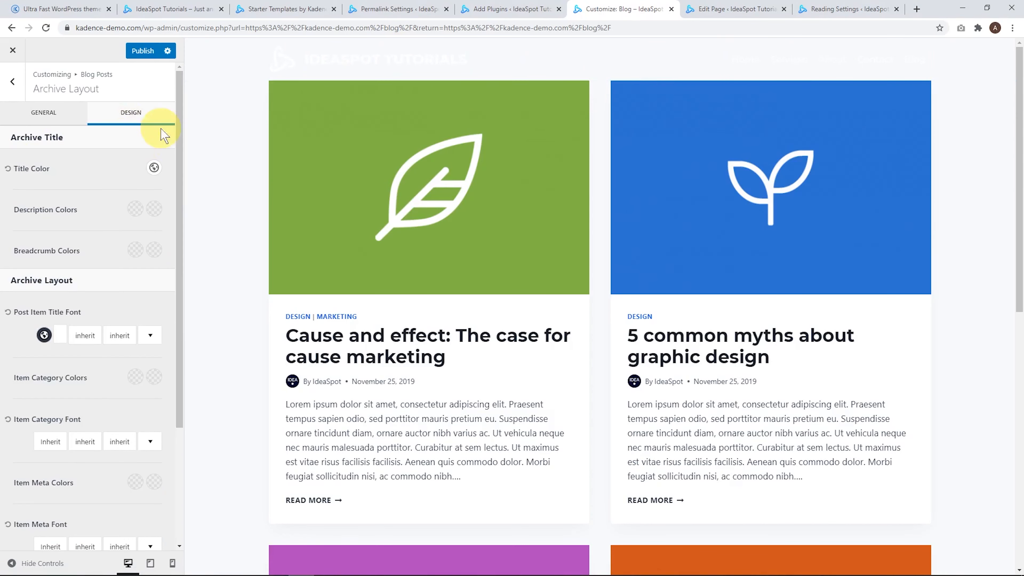
scroll(113, 348, down, 4)
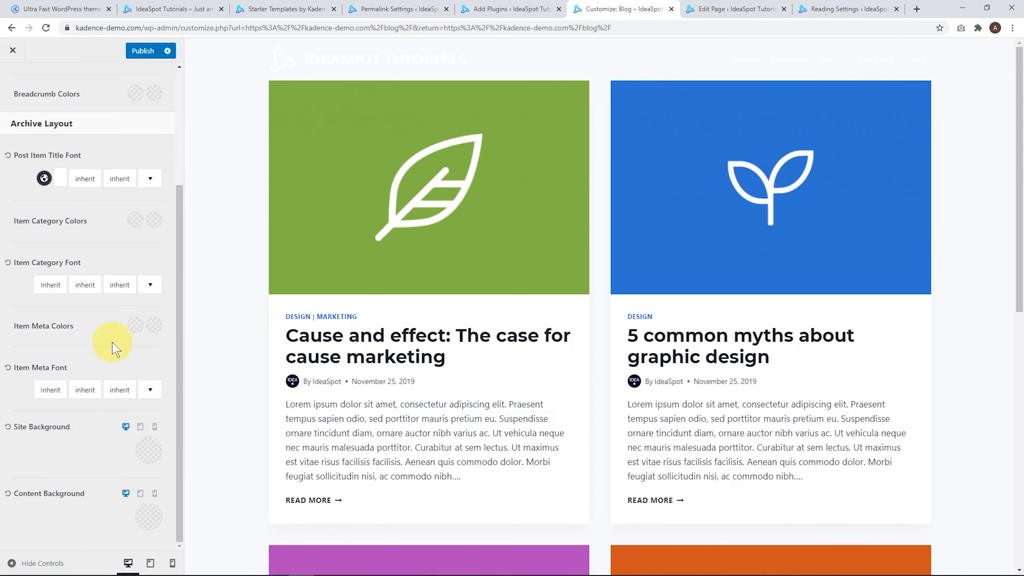
click(141, 451)
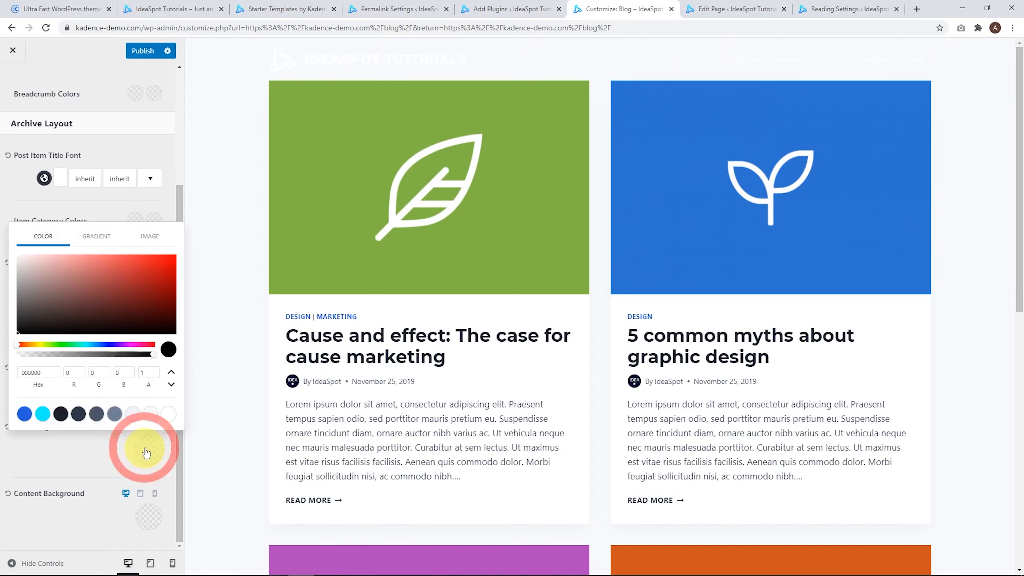
click(26, 415)
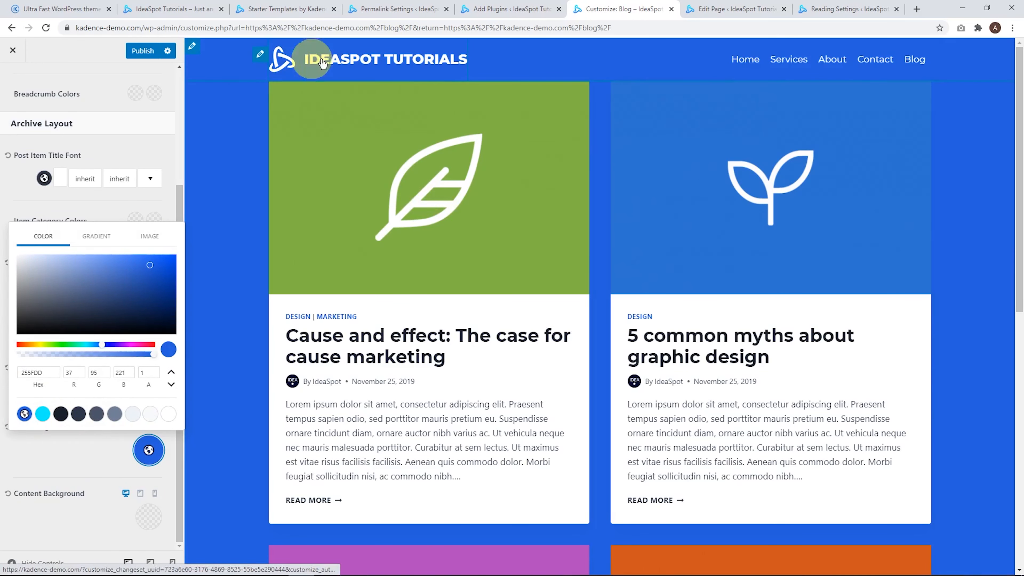
scroll(444, 355, down, 5)
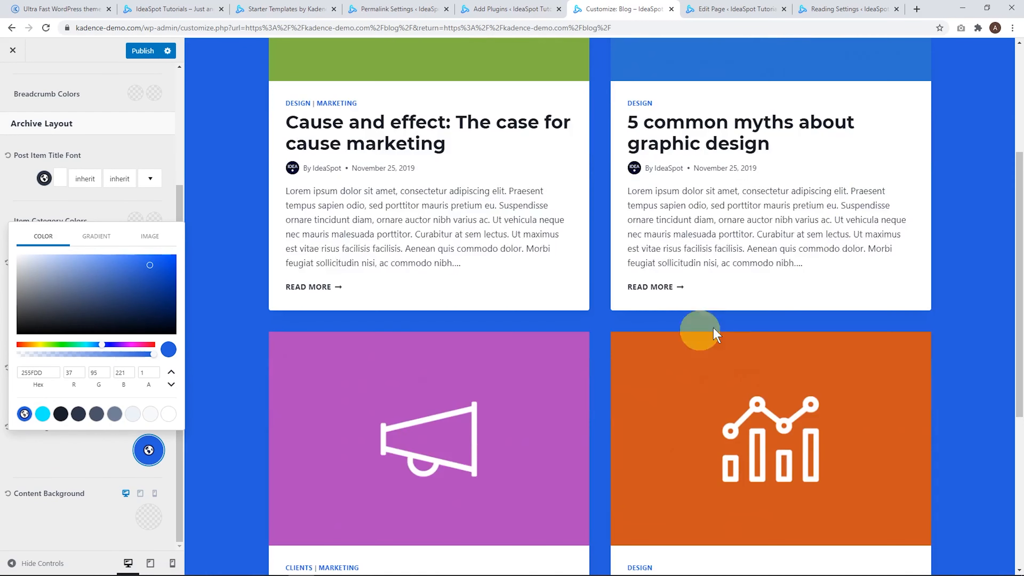
scroll(492, 457, down, 1)
scroll(637, 451, up, 1)
scroll(638, 451, up, 5)
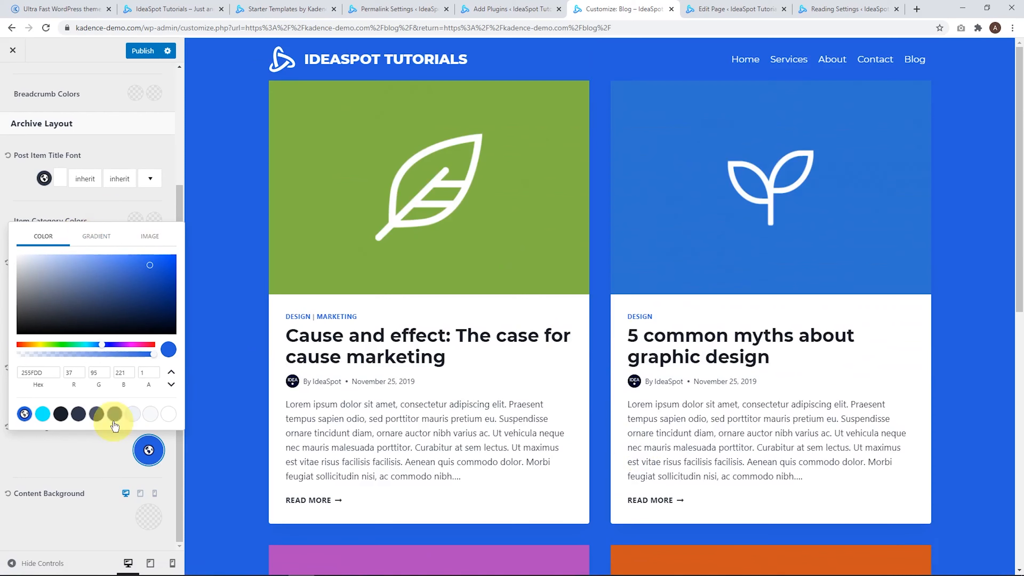
- Reset the archive's site background to its default and show the archive title again
click(68, 458)
click(8, 427)
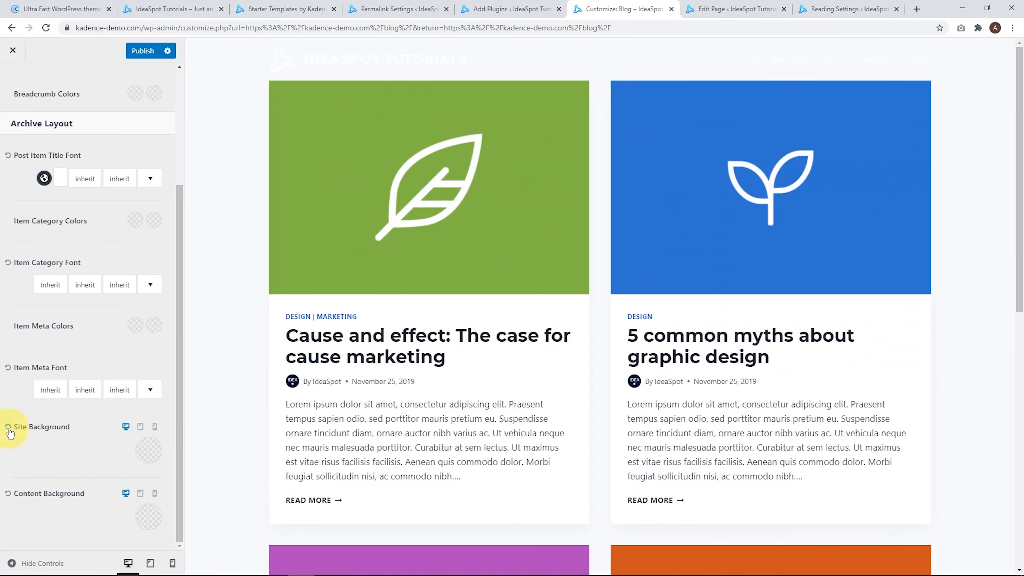
scroll(57, 282, up, 5)
click(36, 165)
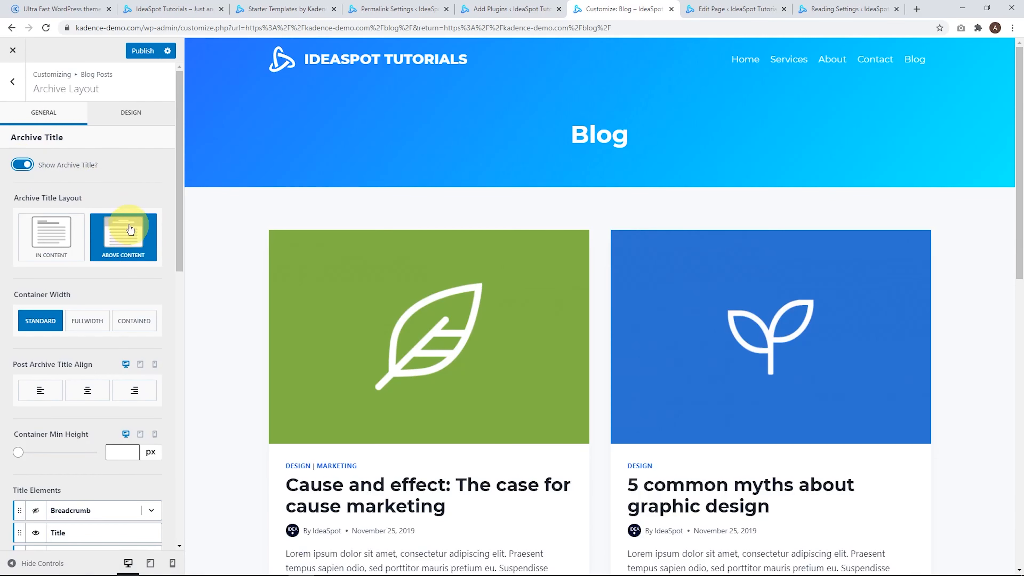
- Set the archive title layout to In Content and the archive's site background to the palette blue 255FDD
click(42, 239)
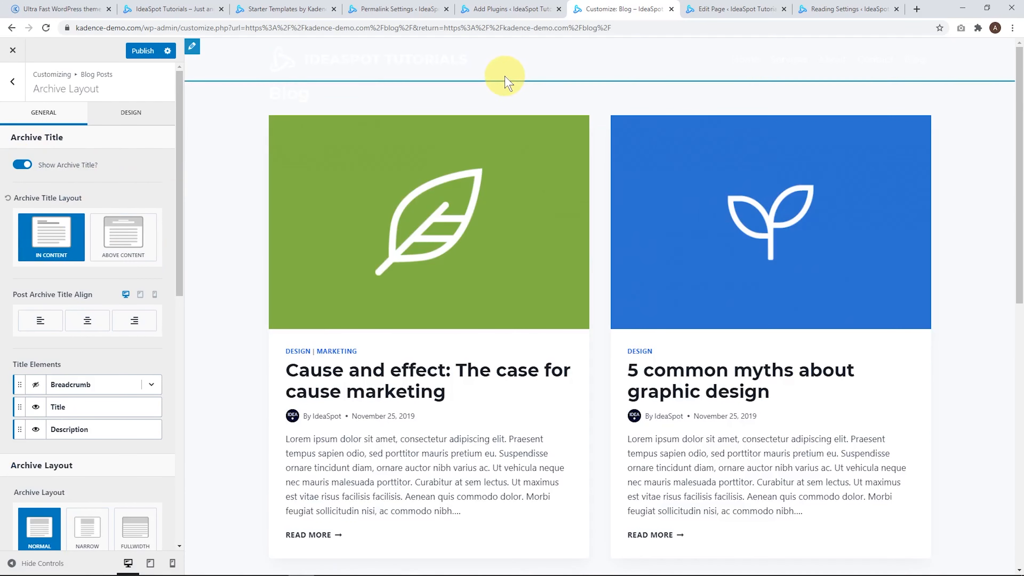
click(131, 118)
scroll(128, 407, down, 4)
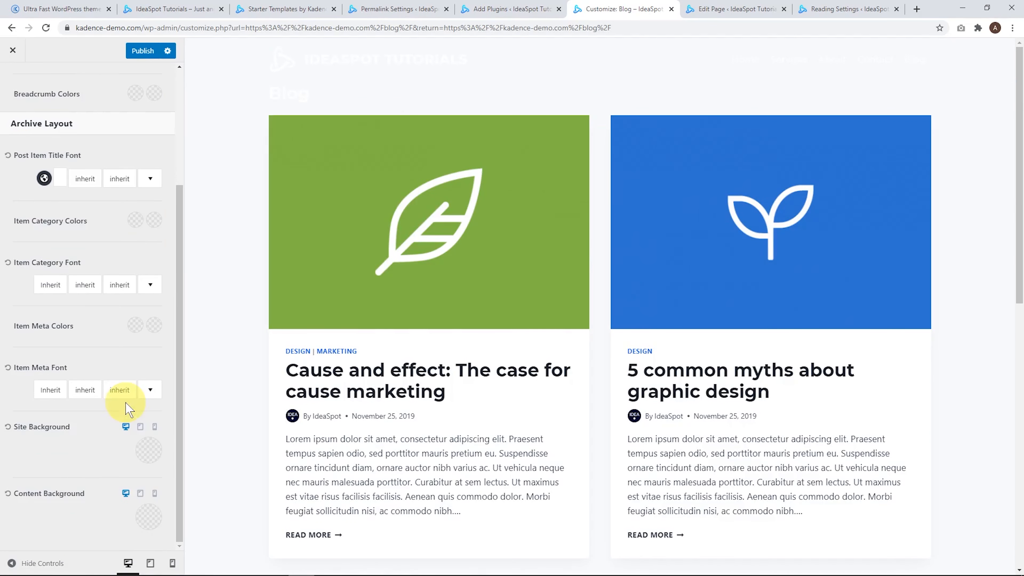
click(148, 451)
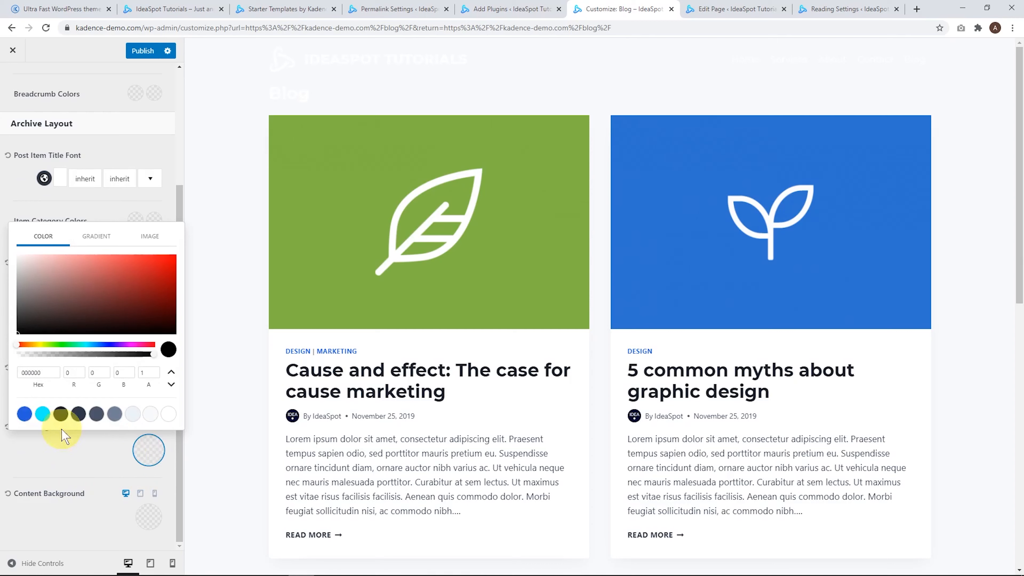
click(42, 414)
click(24, 420)
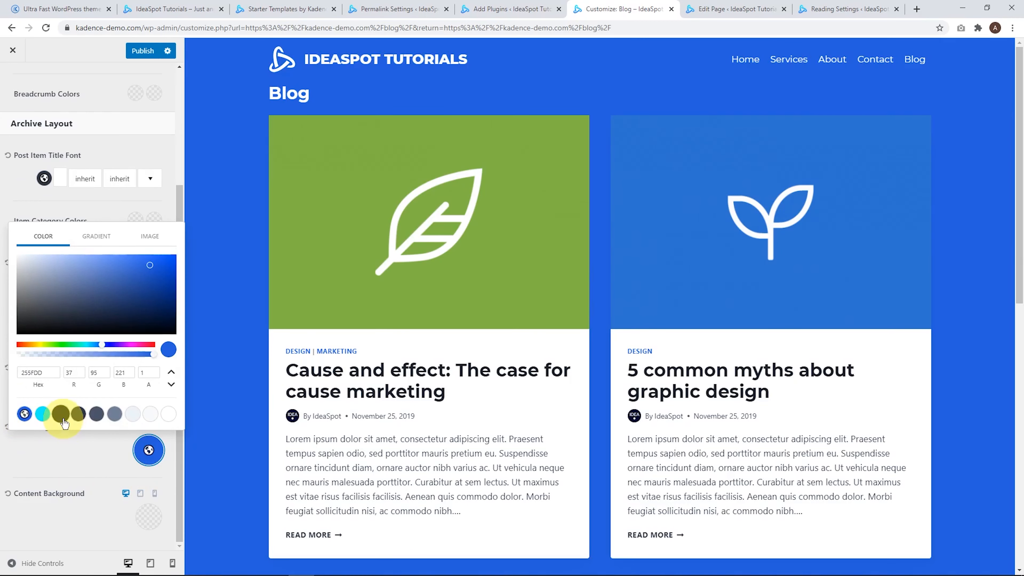
- Try the darkest palette color as the archive's site background and reset the background to its default
click(61, 414)
click(35, 450)
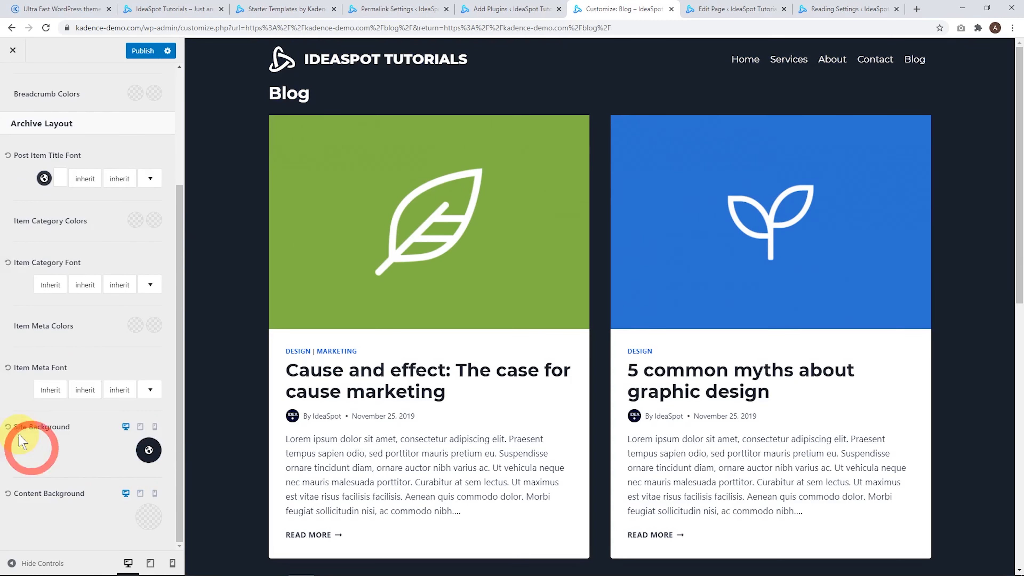
click(8, 423)
- Set the archive title layout to Above Content
scroll(23, 420, up, 4)
click(52, 123)
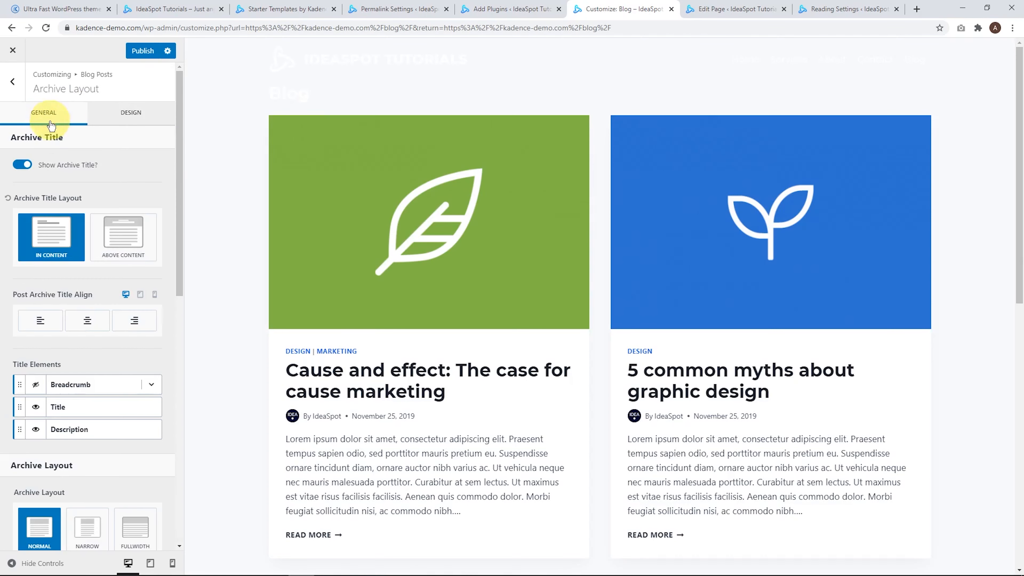
click(116, 244)
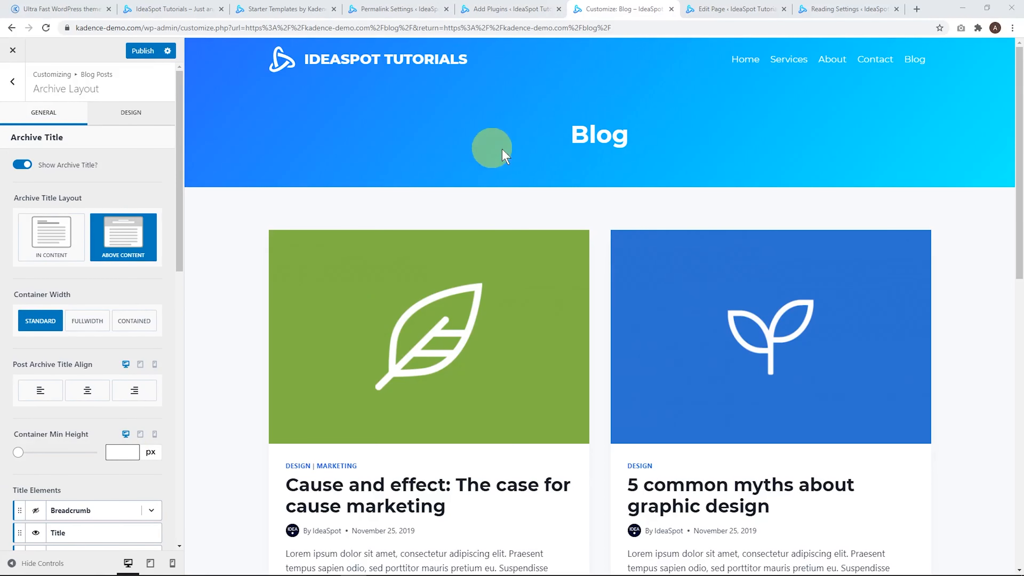
- Set the start color of the archive title background gradient to the dark palette color 1A202C
click(131, 117)
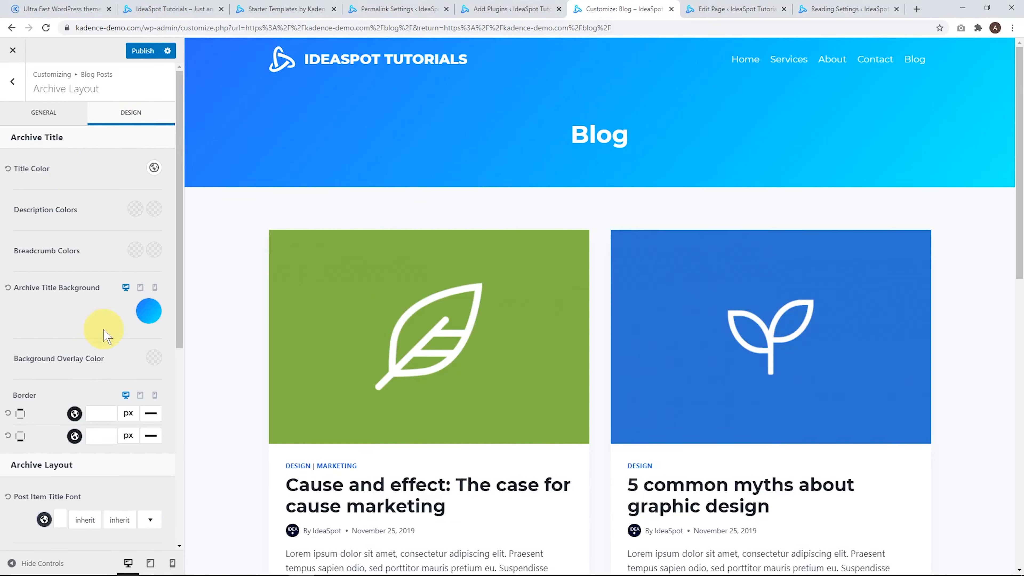
click(149, 312)
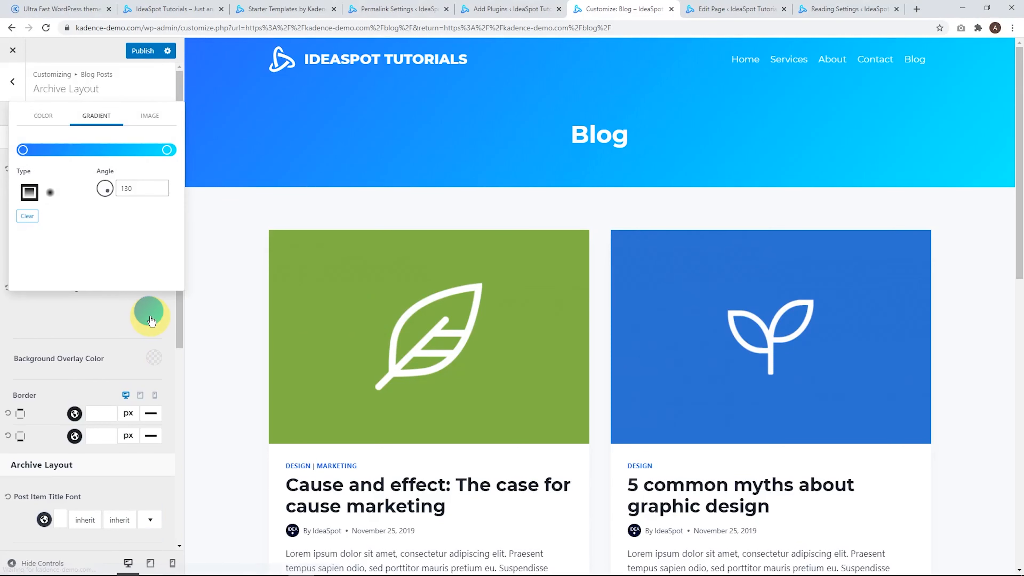
click(27, 151)
click(60, 213)
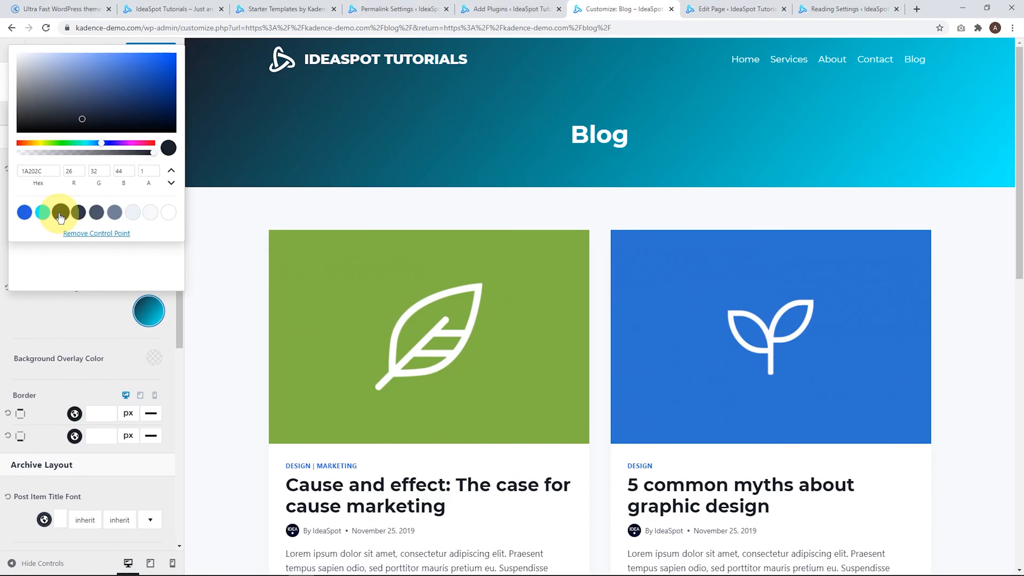
click(133, 277)
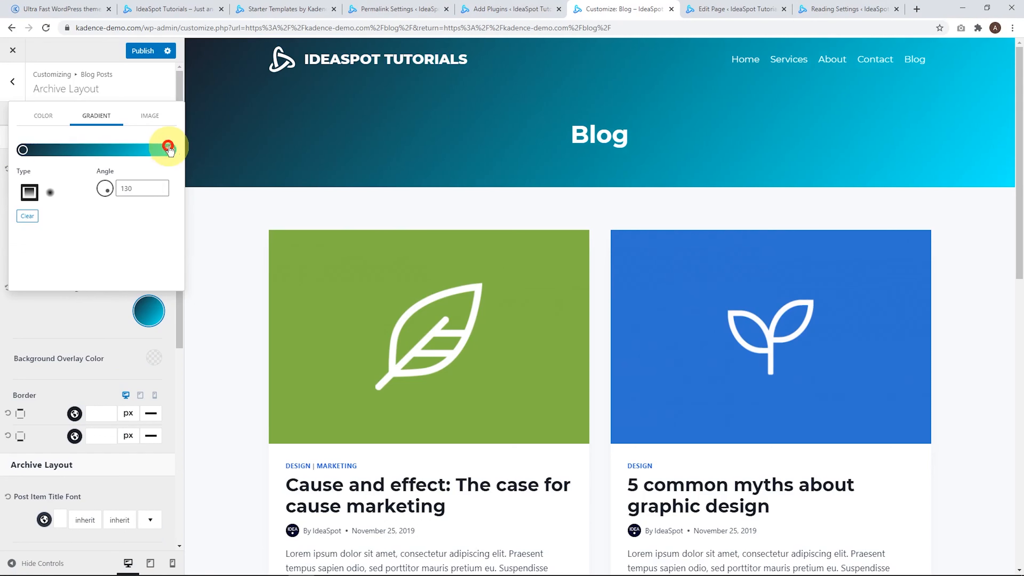
- Try the gray 718096 as the title background gradient's end color, and set it to the palette cyan
click(169, 150)
click(115, 214)
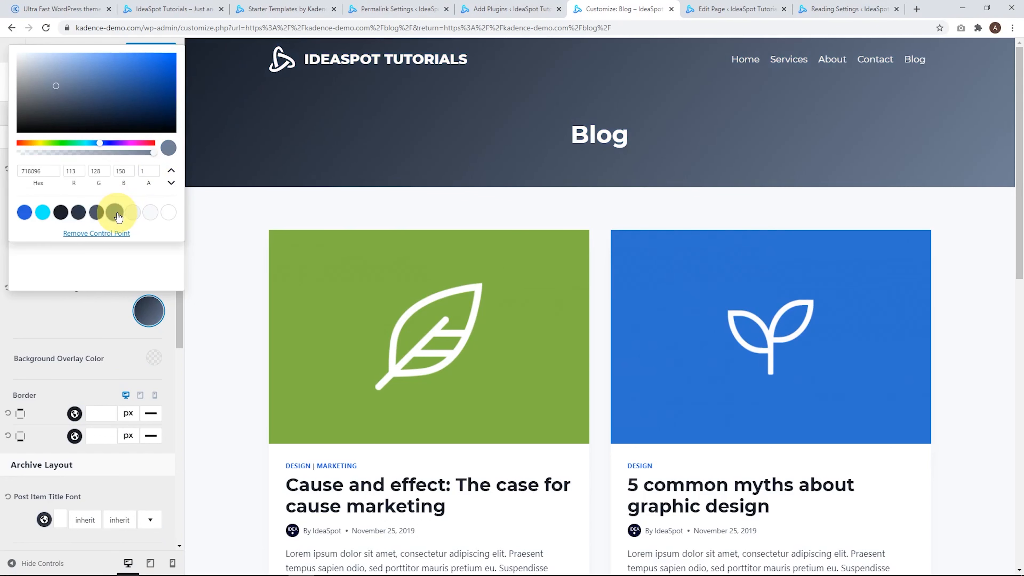
click(42, 214)
click(68, 270)
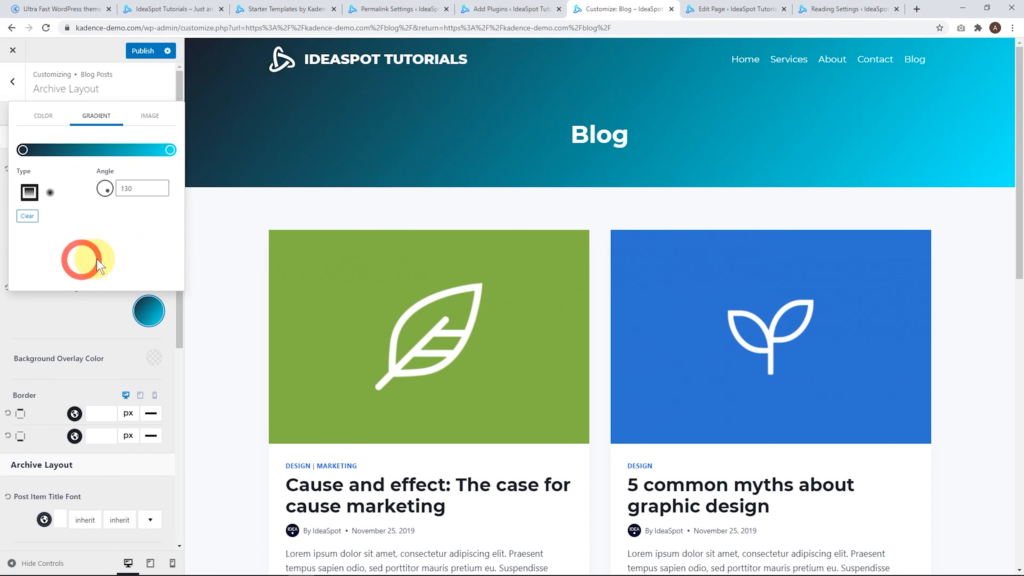
- Set the start color of the archive title background gradient to the palette blue 255FDD
click(22, 149)
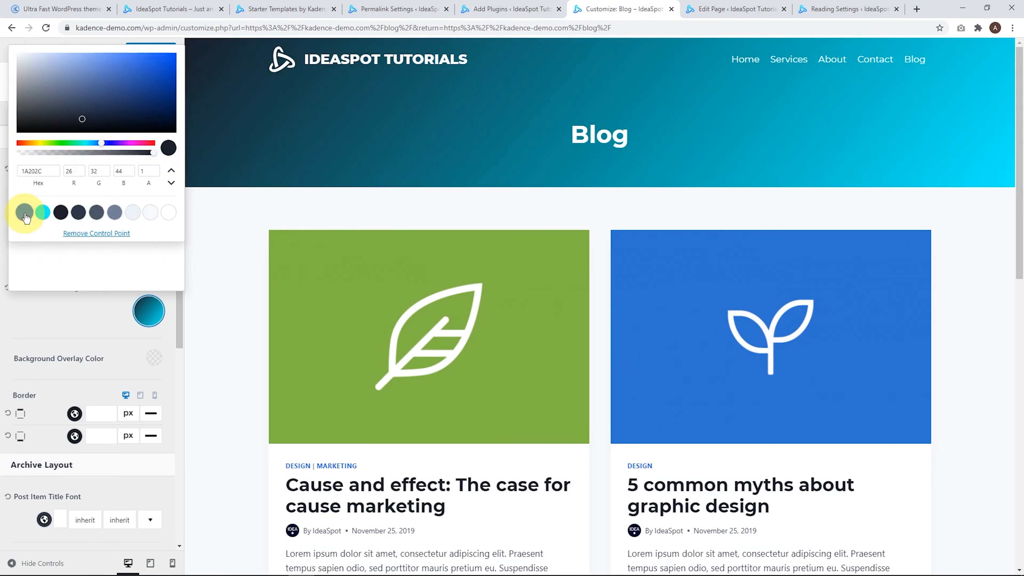
click(25, 217)
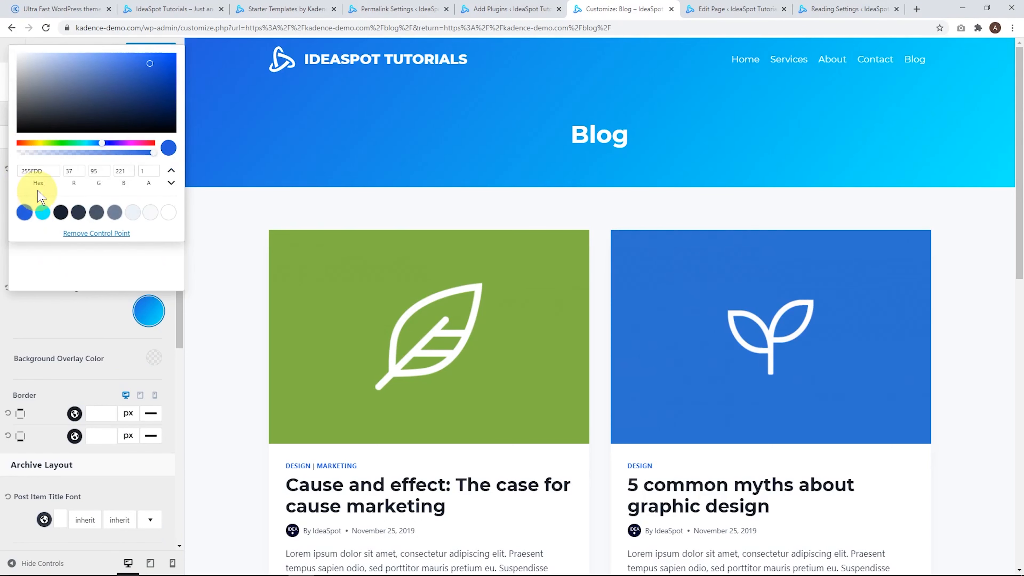
click(46, 254)
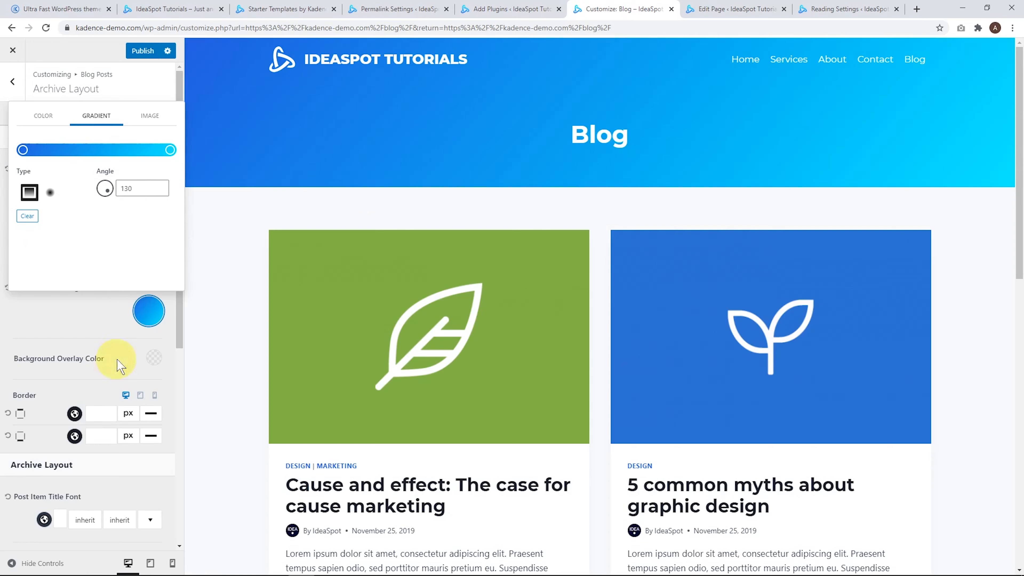
click(79, 320)
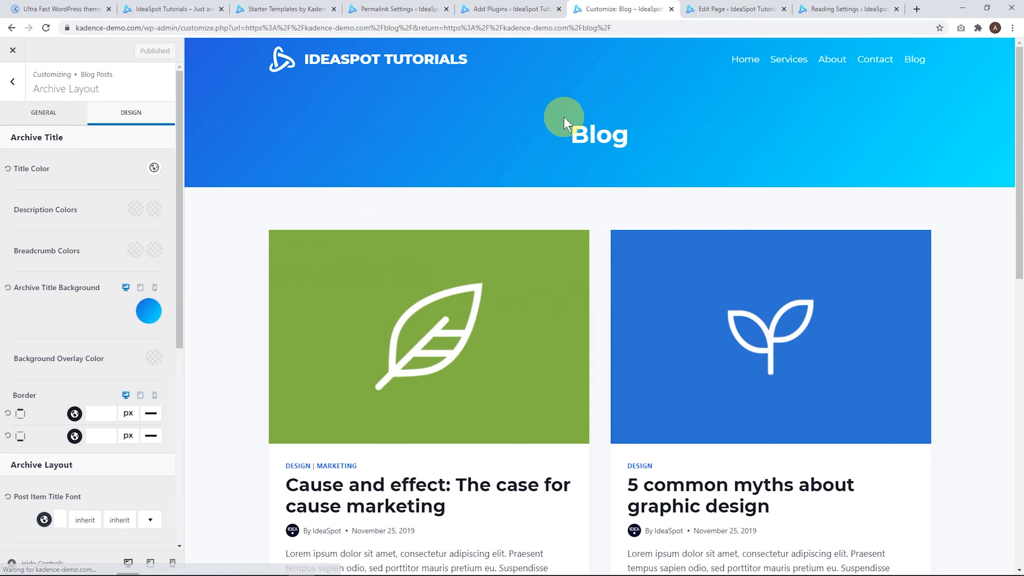
click(603, 125)
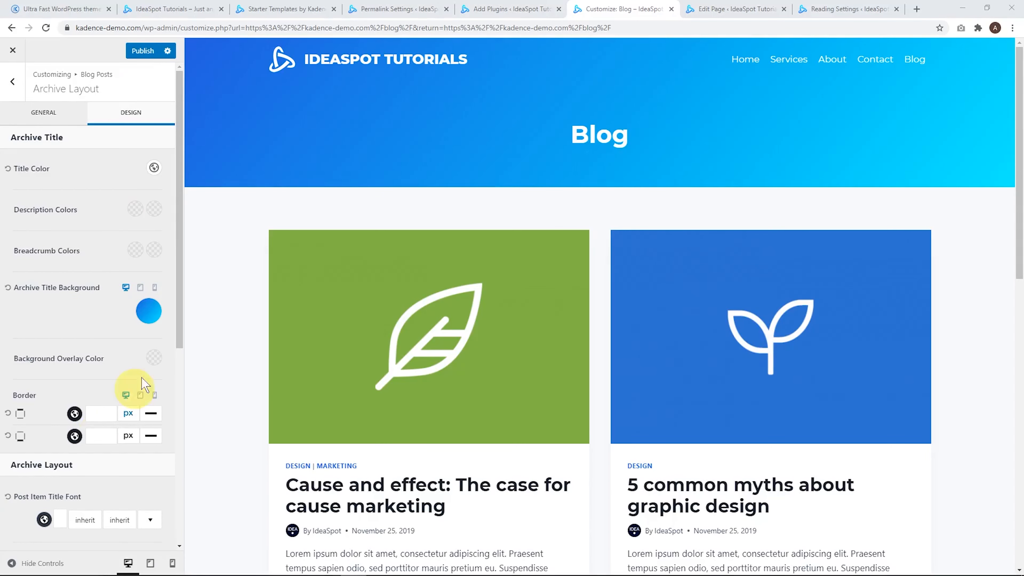
- Set the archive title's container width to Fullwidth and align the title left
click(52, 122)
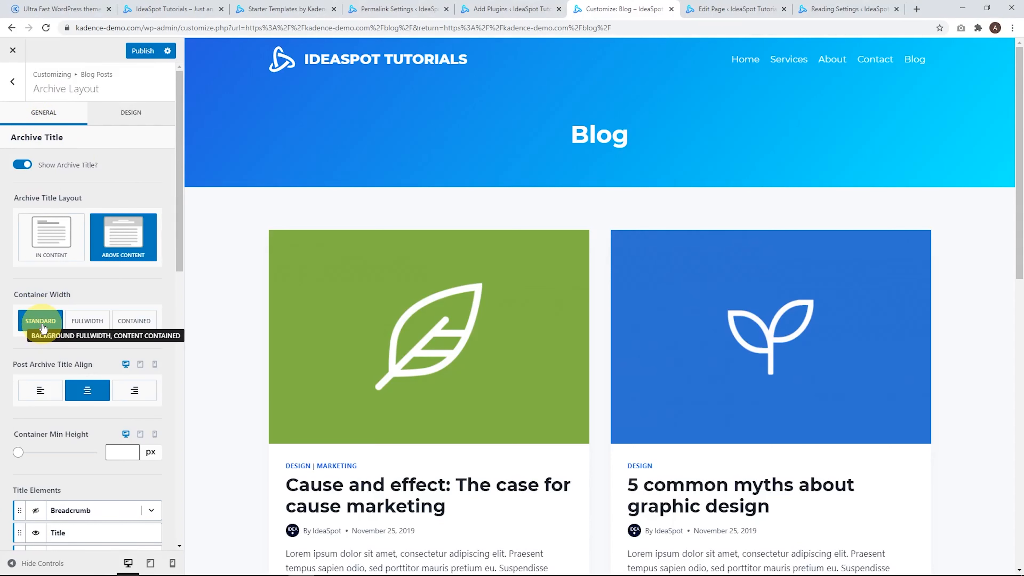
click(82, 325)
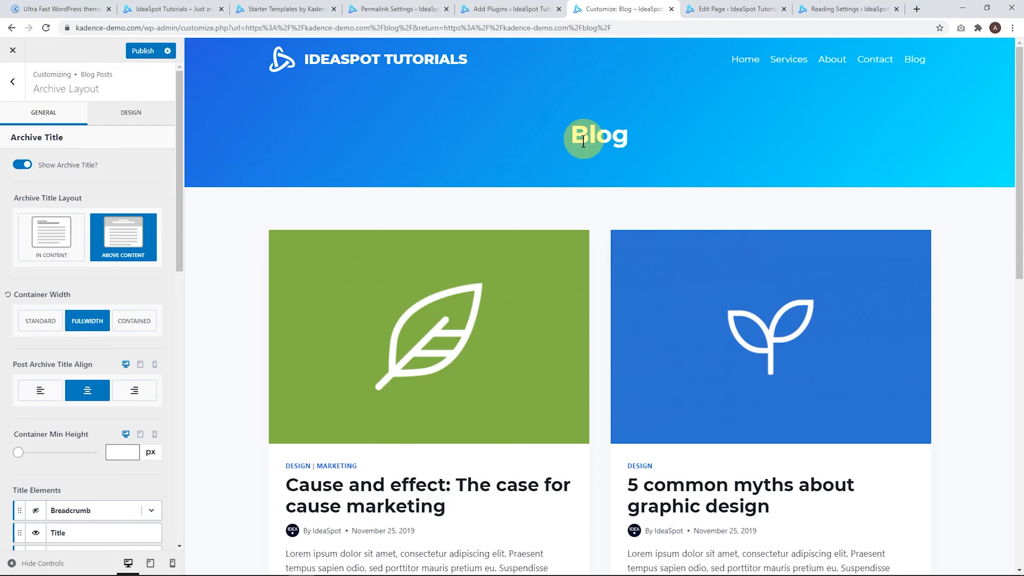
click(41, 392)
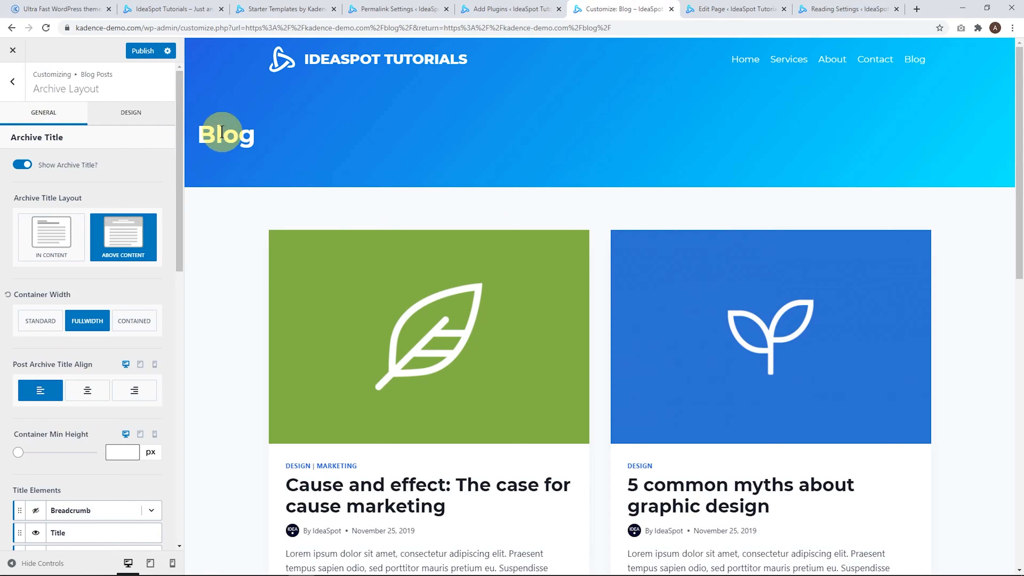
- Set the archive title's container width back to Standard and center the title
click(40, 321)
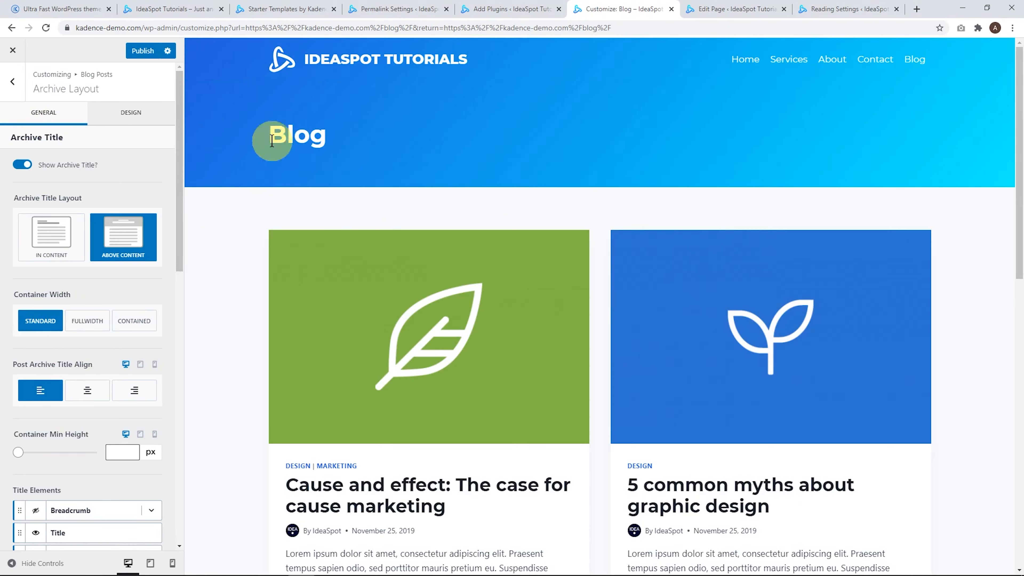
click(89, 392)
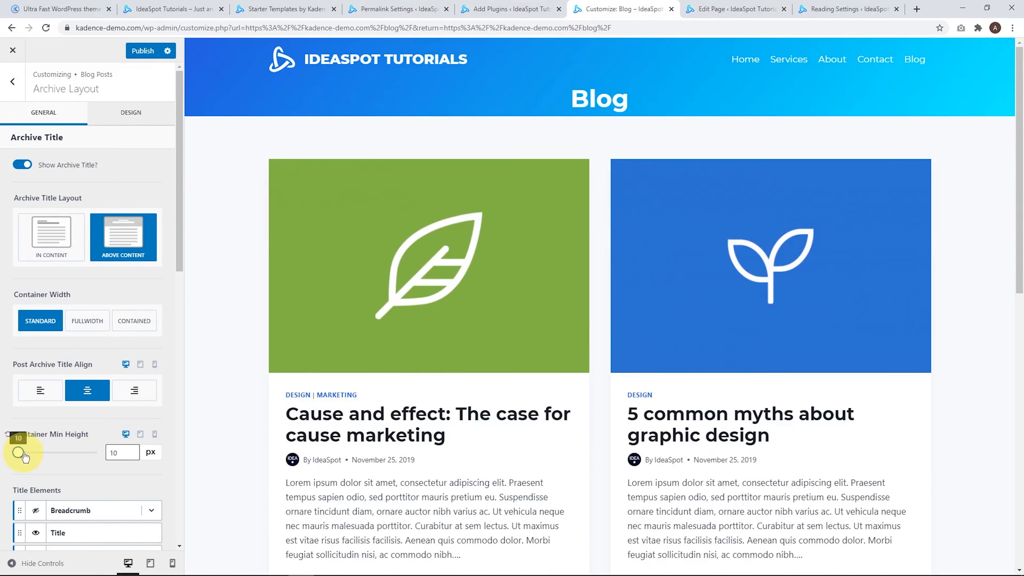
- Try a container min height of 292 px for the archive title and reset it to the default
drag(19, 453, 48, 456)
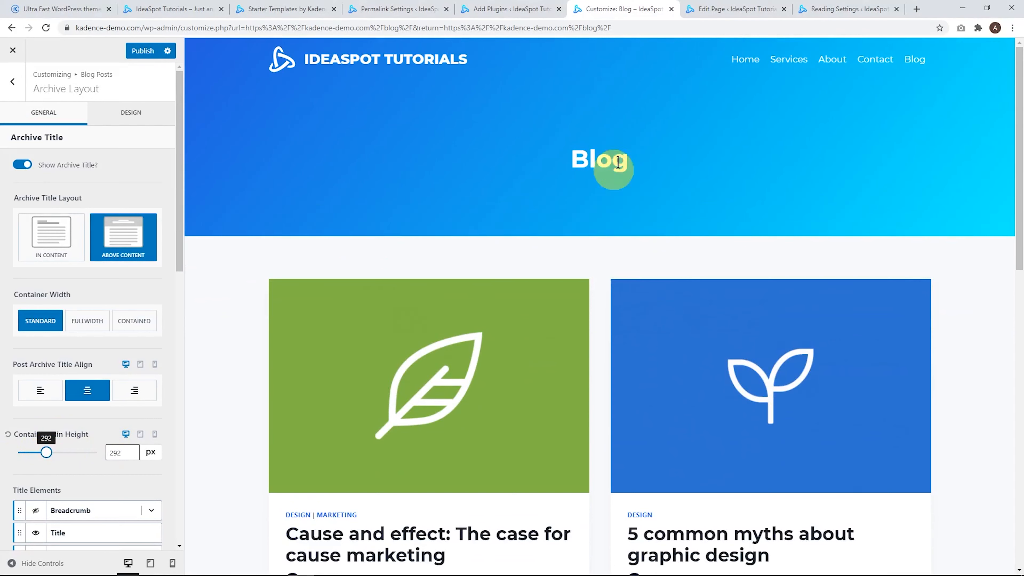
click(10, 440)
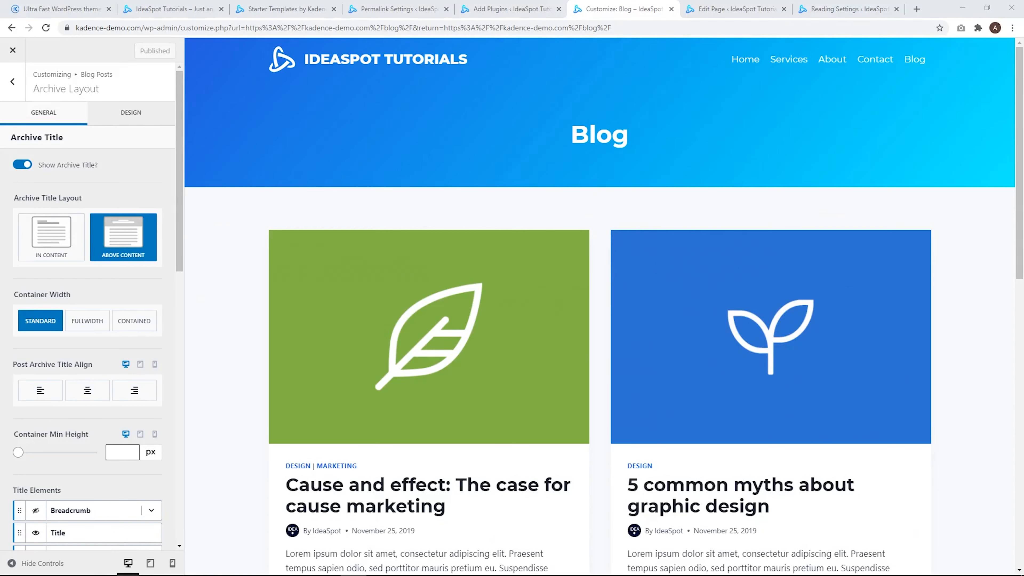
- Show the Breadcrumb element in the archive title
scroll(49, 479, down, 7)
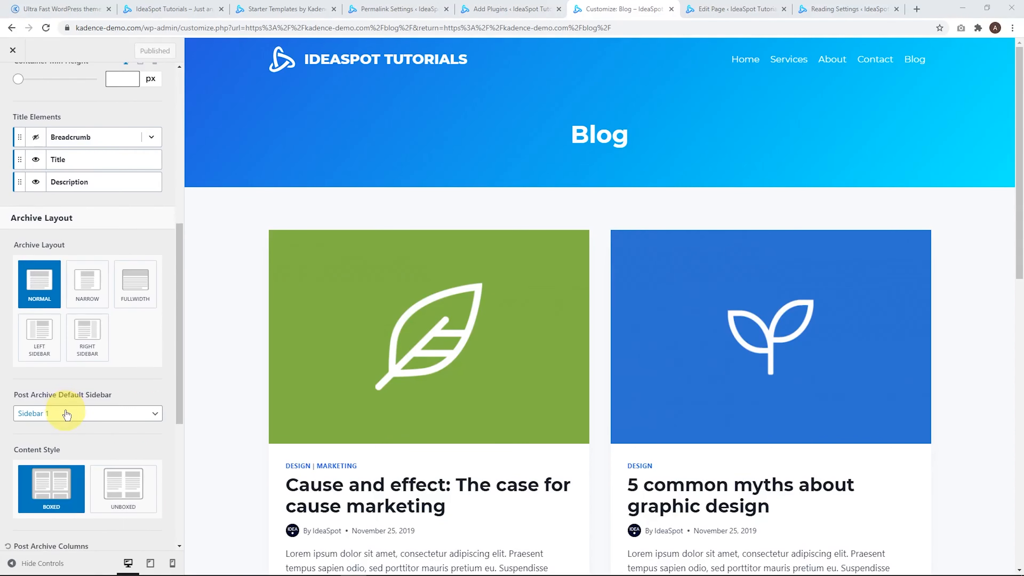
click(36, 139)
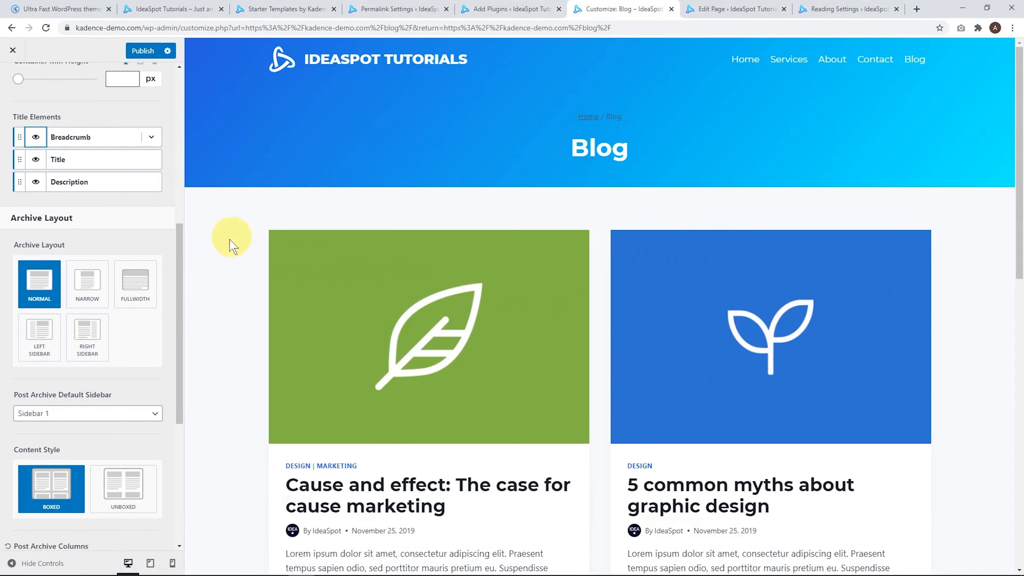
- Set the archive title's first breadcrumb color to the palette white
drag(178, 278, 191, 118)
click(148, 115)
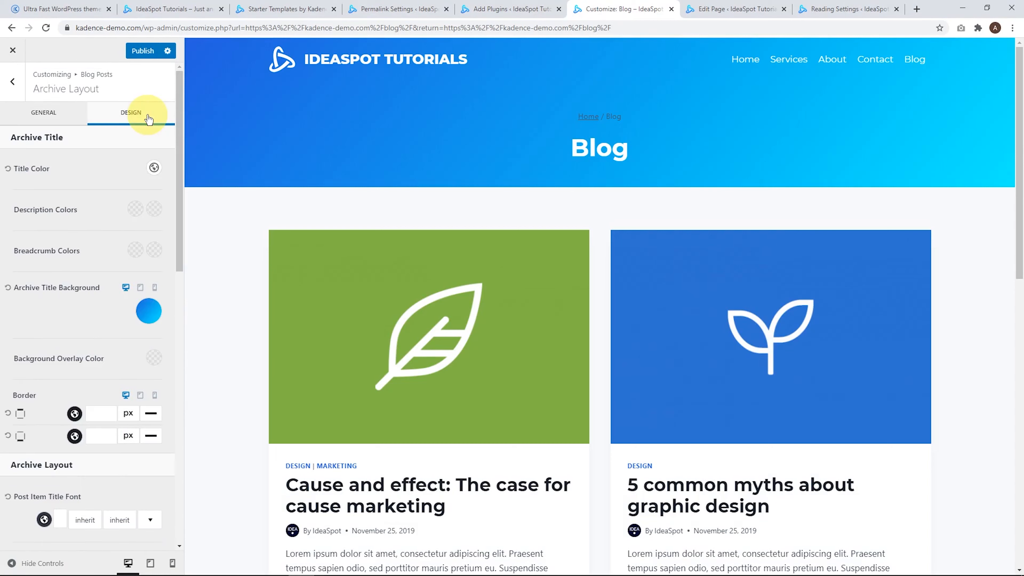
click(155, 251)
click(135, 250)
click(164, 223)
click(99, 251)
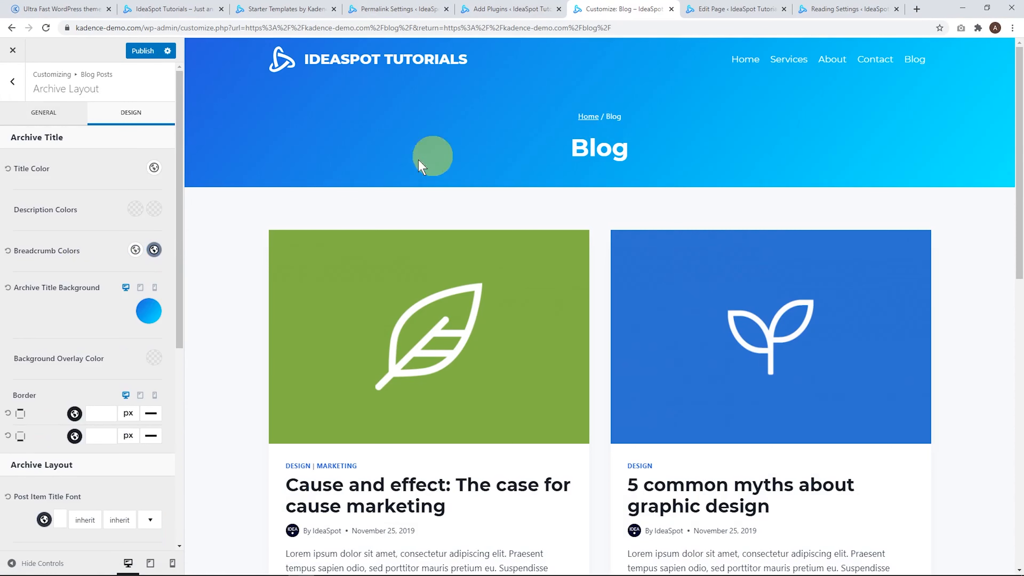
- Set the archive title's second breadcrumb color to the palette blue 255FDD
click(153, 251)
click(44, 220)
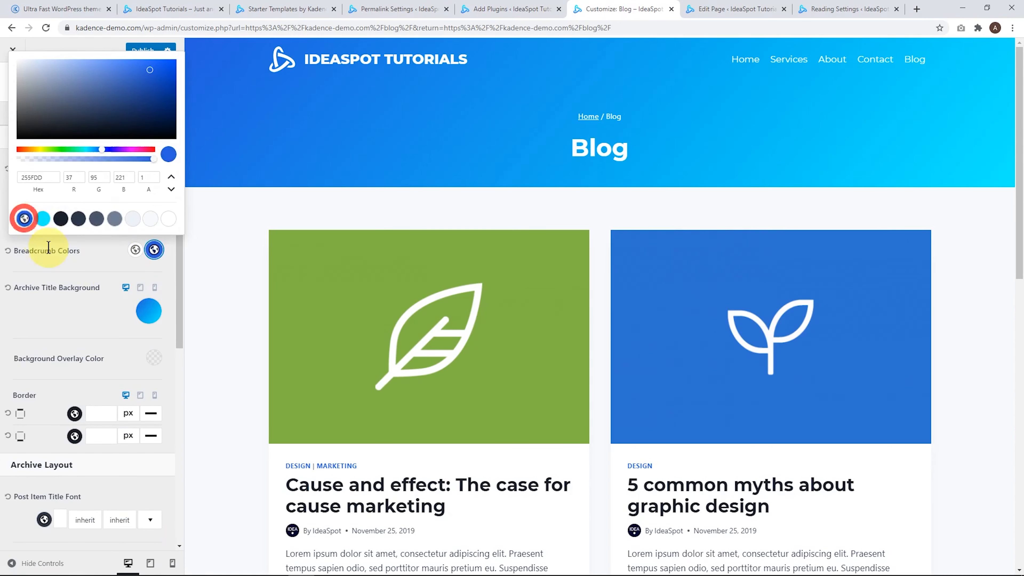
click(50, 251)
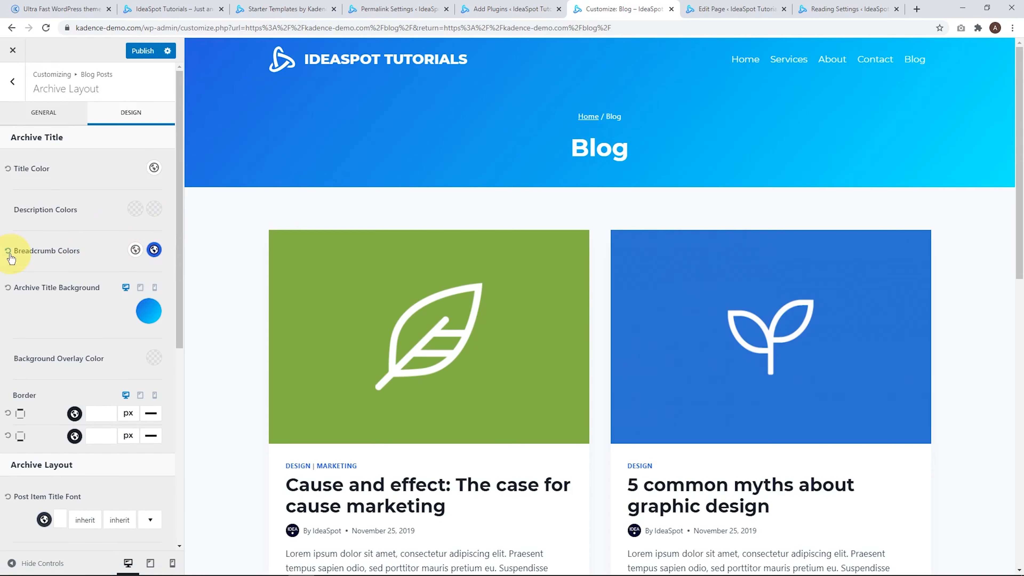
- Hide the Title element of the archive title and set the container min height to 10 px
click(43, 112)
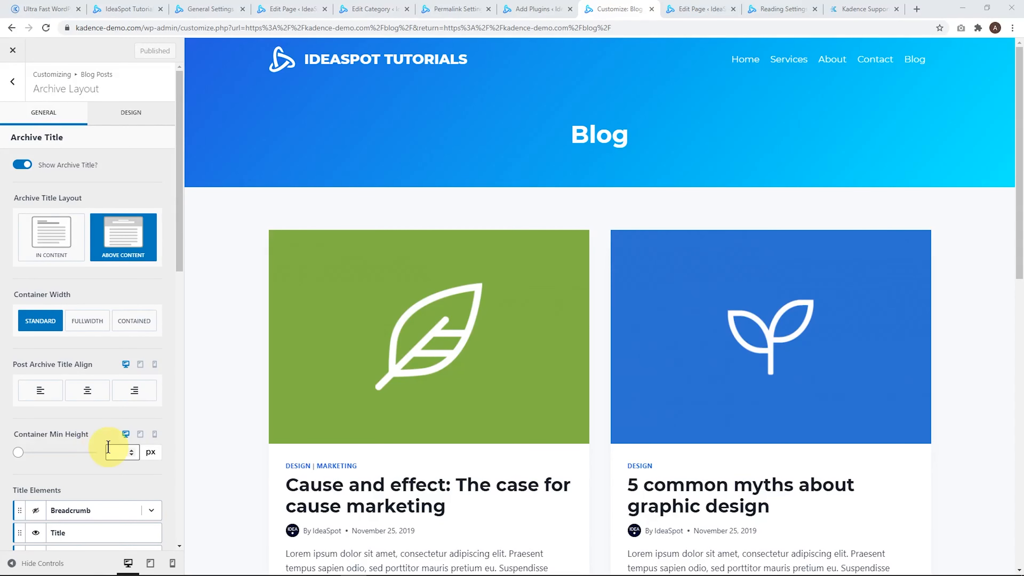
scroll(108, 447, down, 1)
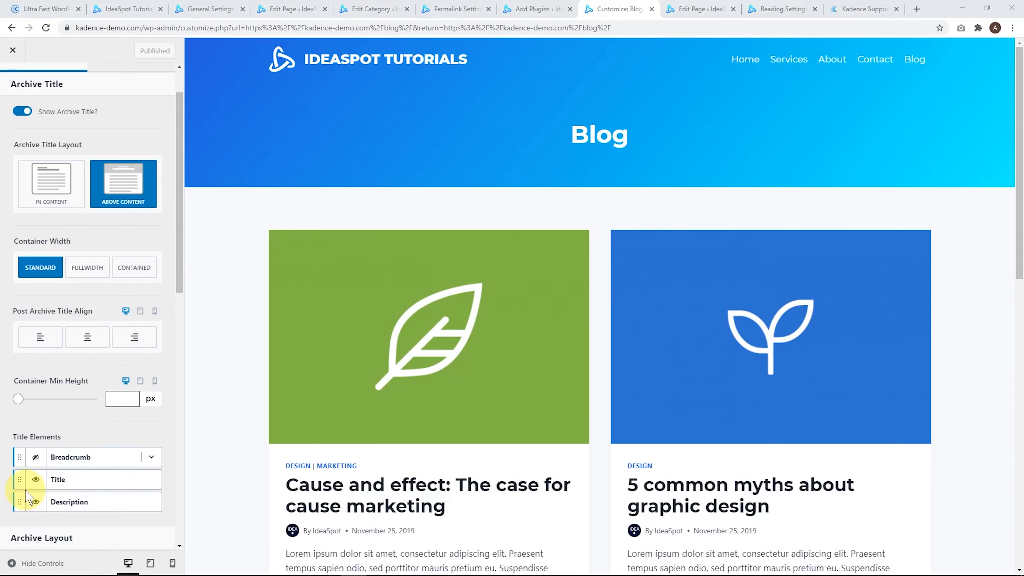
click(35, 479)
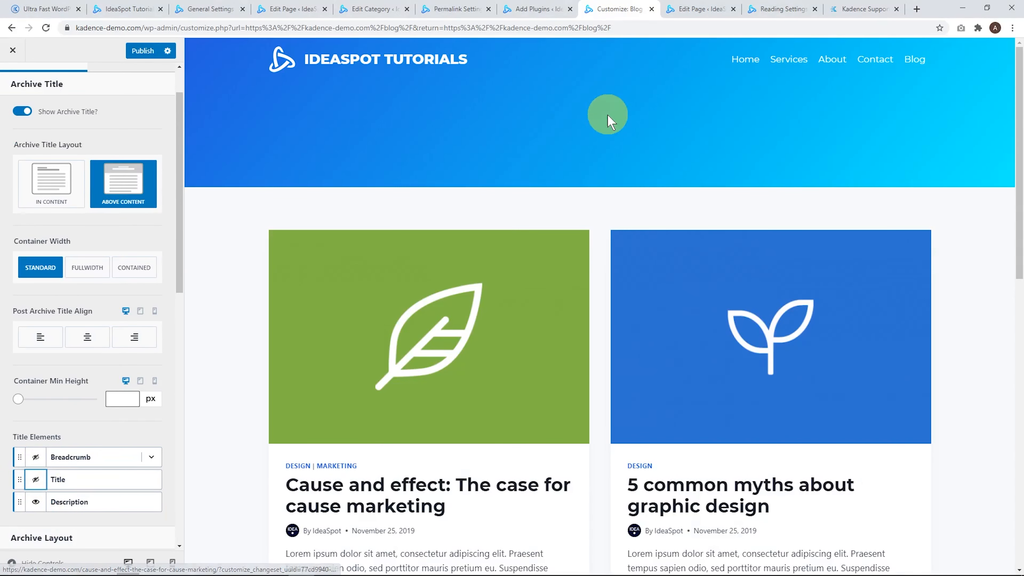
drag(20, 400, 16, 404)
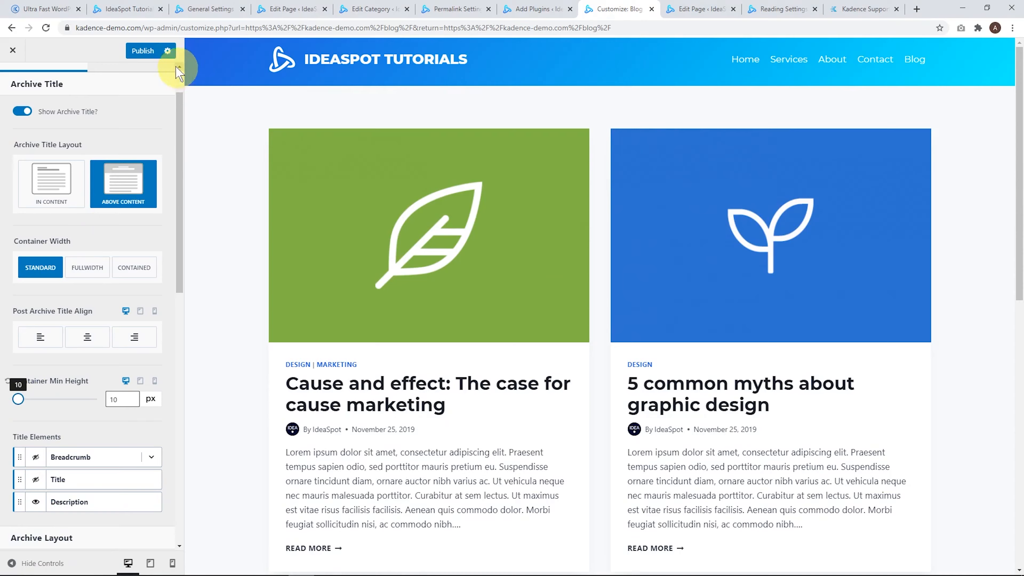
- Discard the unpublished Customizer changes
click(168, 51)
click(238, 157)
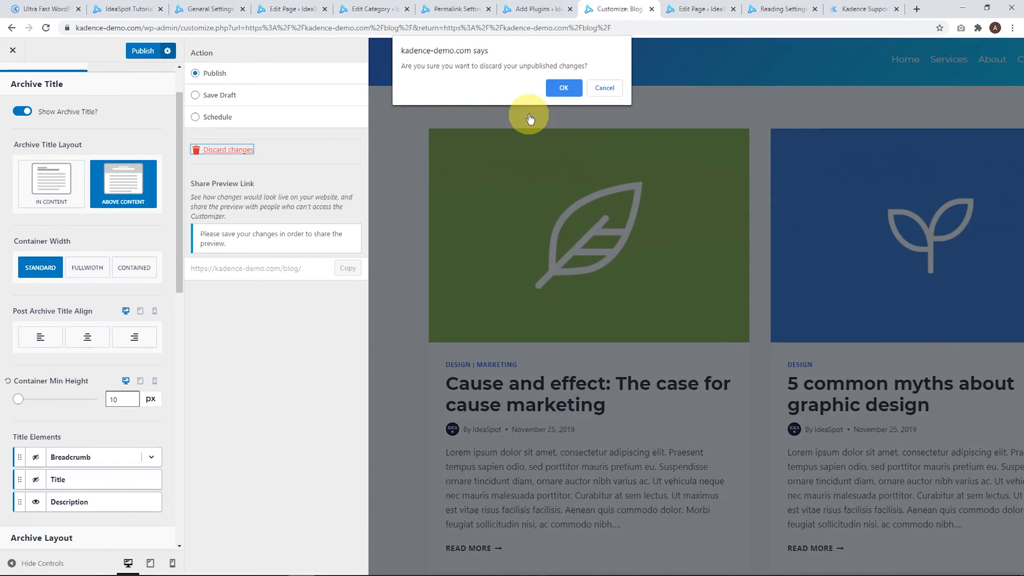
click(561, 87)
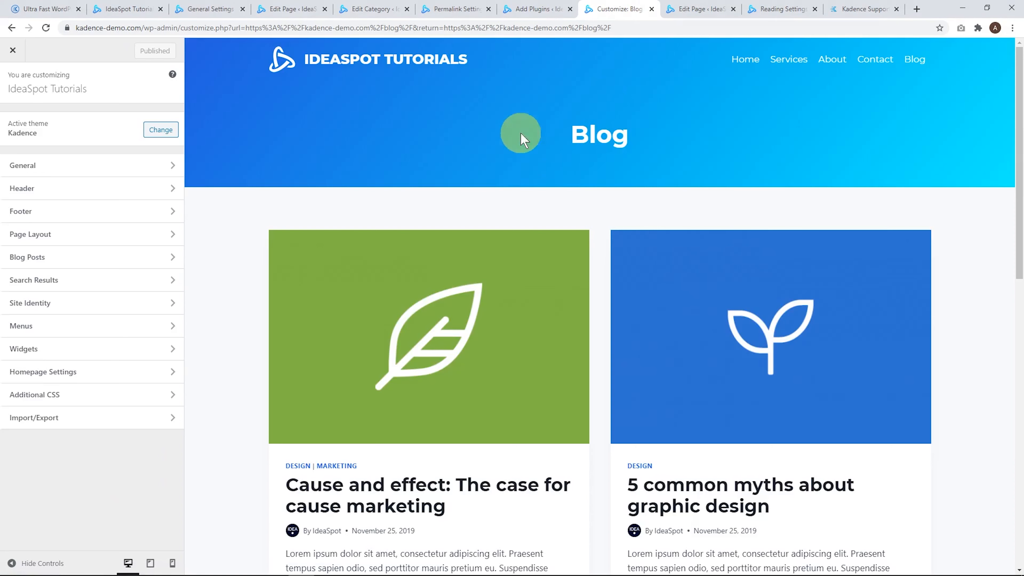
- Open the Archive Layout settings for blog posts at the title elements
click(64, 259)
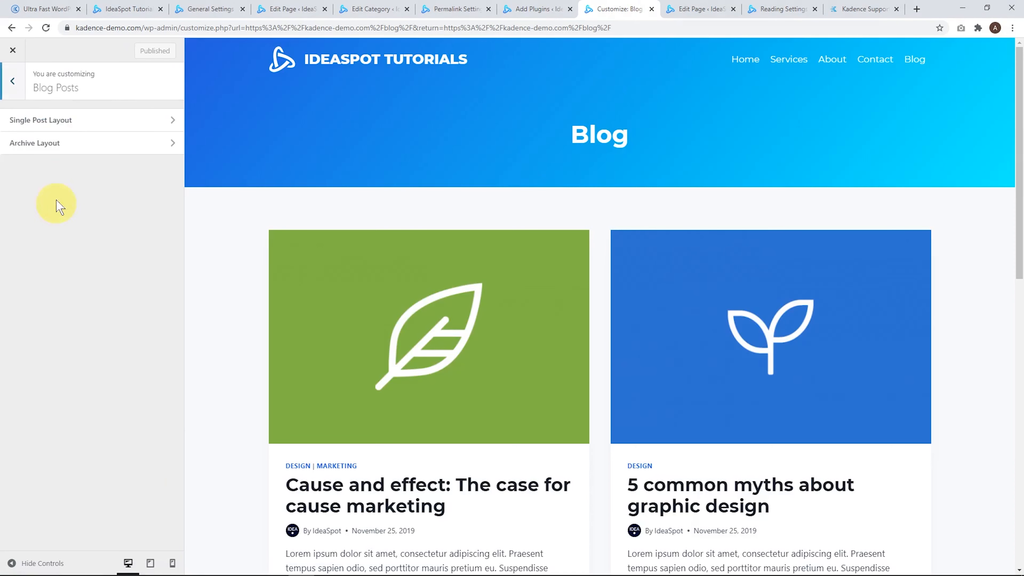
click(58, 152)
scroll(67, 468, down, 3)
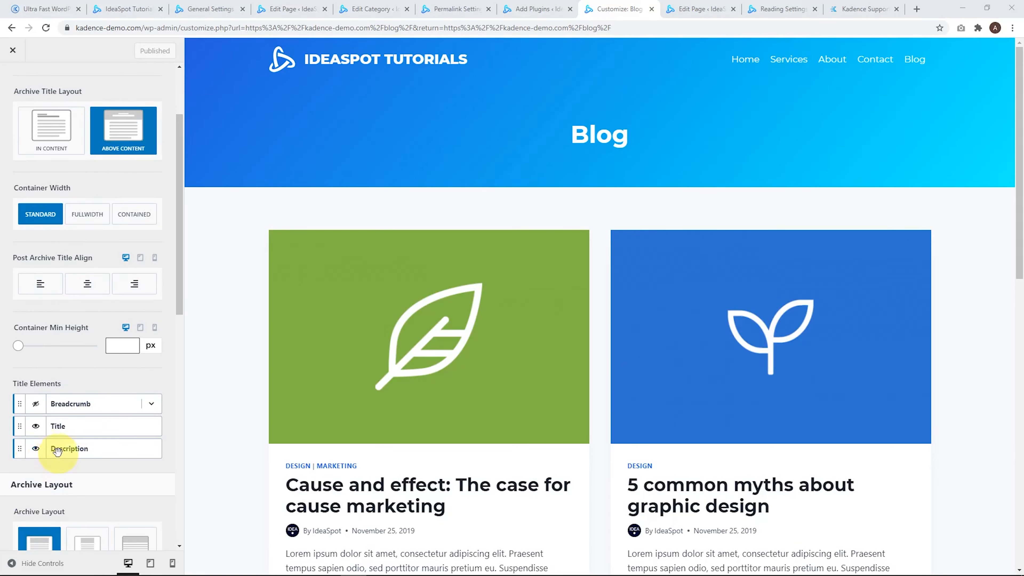
- Try the Narrow, Left Sidebar and Right Sidebar options for the blog's archive layout, and set it back to Normal
scroll(56, 467, down, 1)
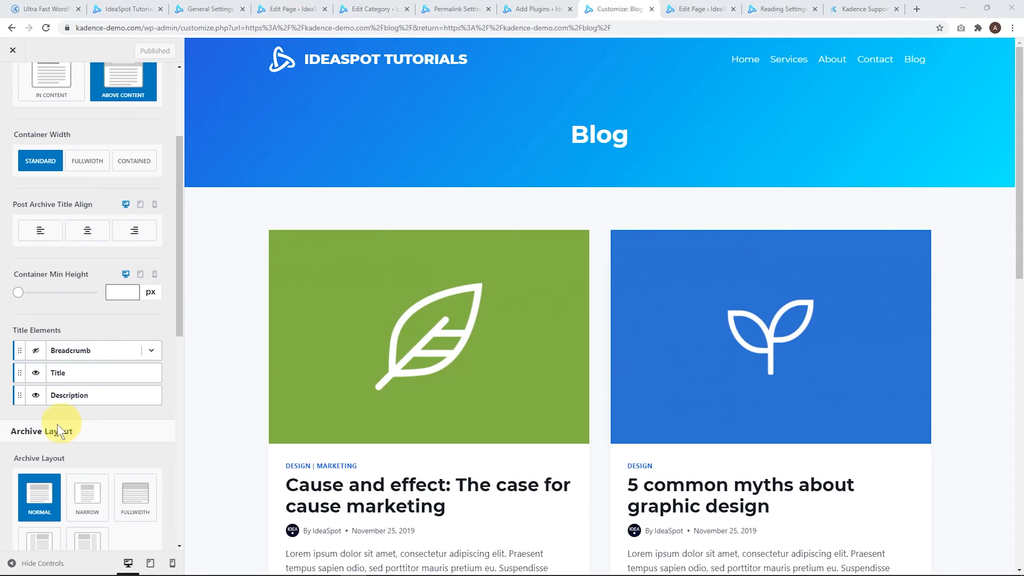
scroll(92, 375, down, 1)
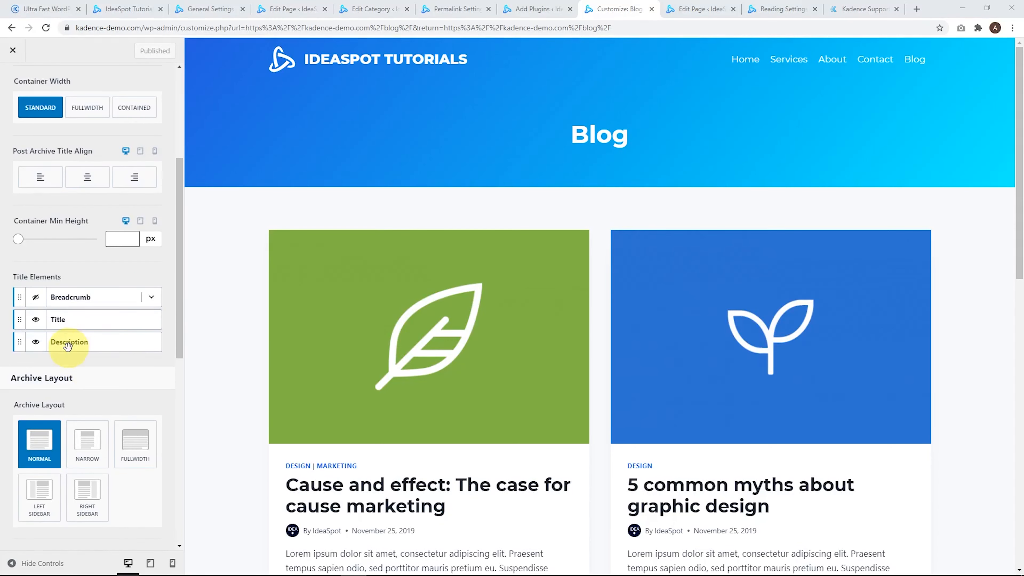
scroll(77, 334, down, 3)
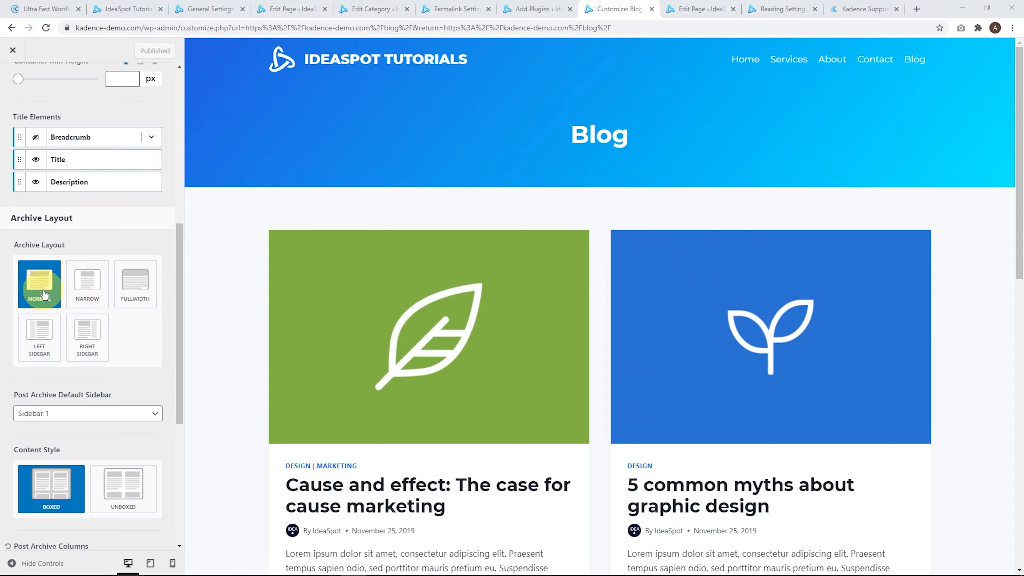
scroll(326, 321, down, 2)
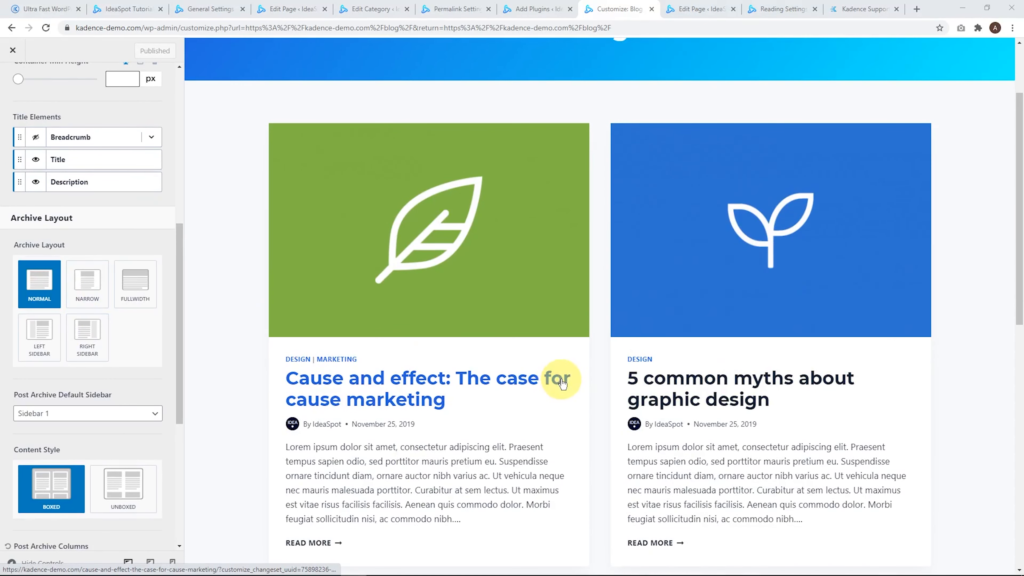
click(90, 296)
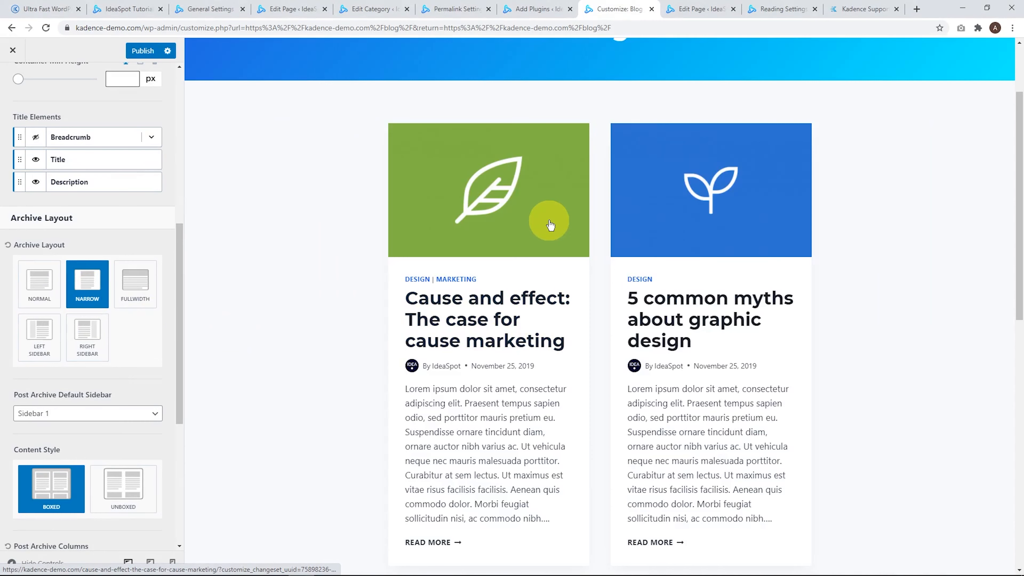
click(48, 360)
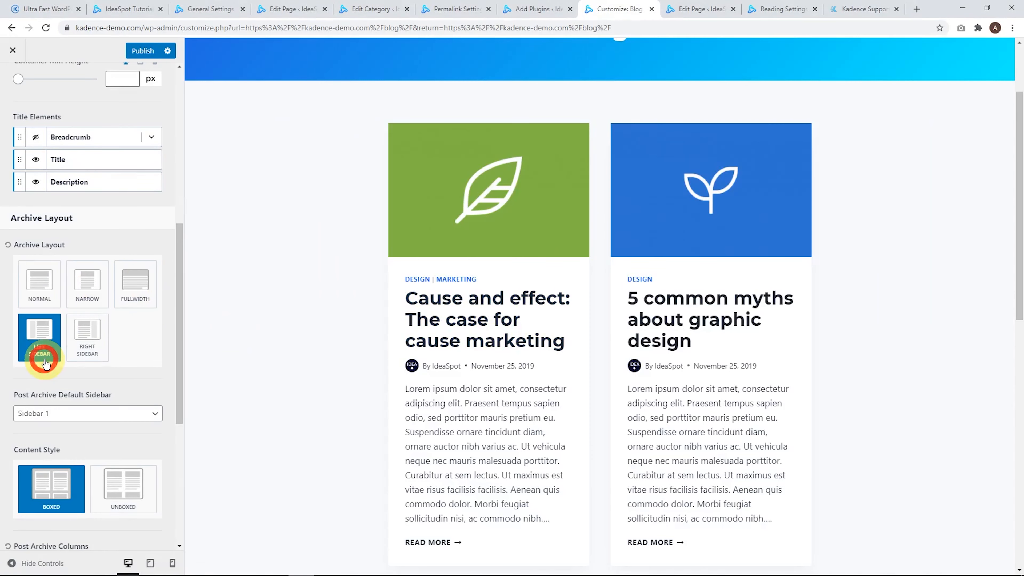
click(80, 361)
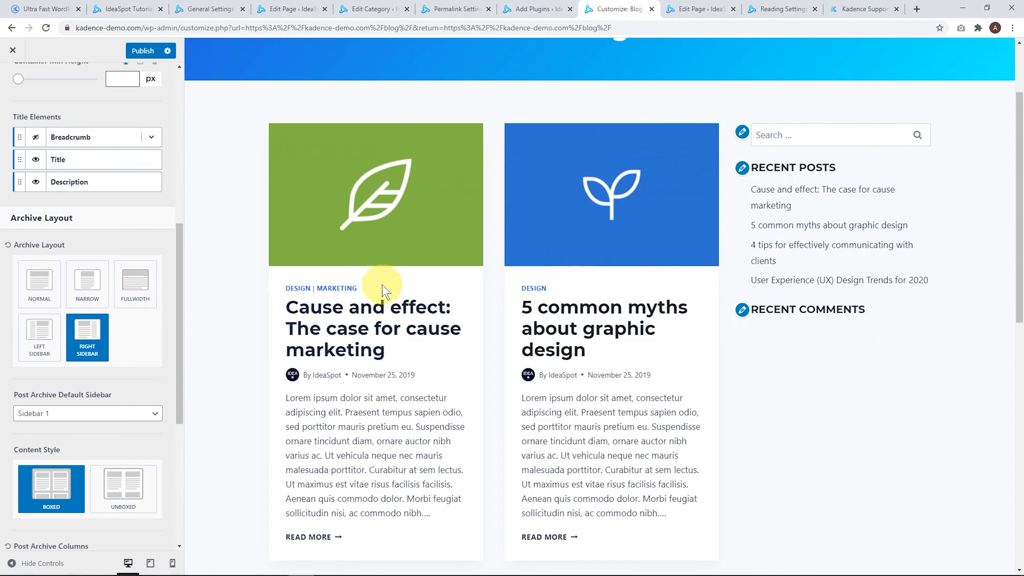
click(55, 289)
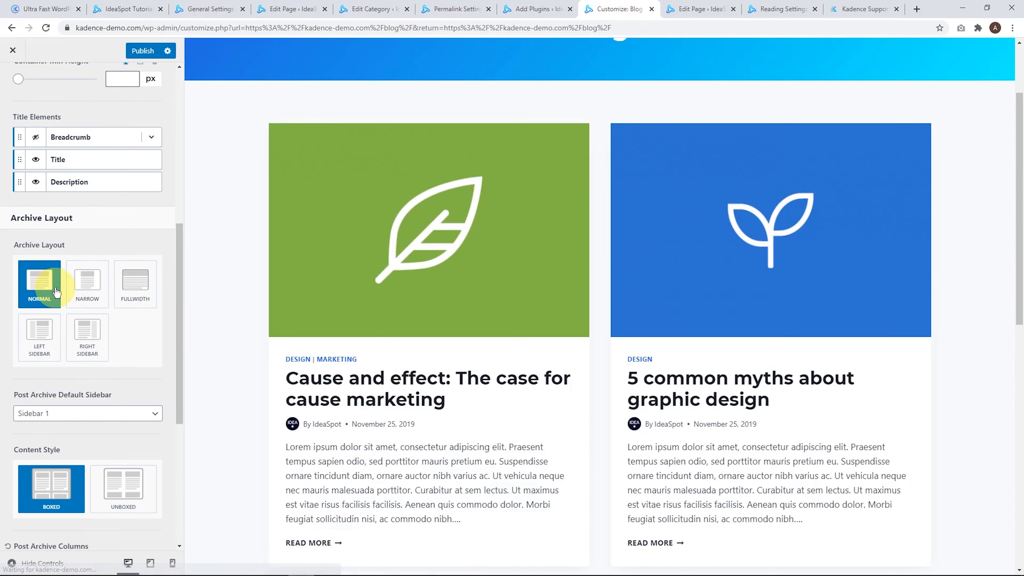
- Try the Unboxed content style for the archive posts and switch back to Boxed
scroll(45, 389, down, 5)
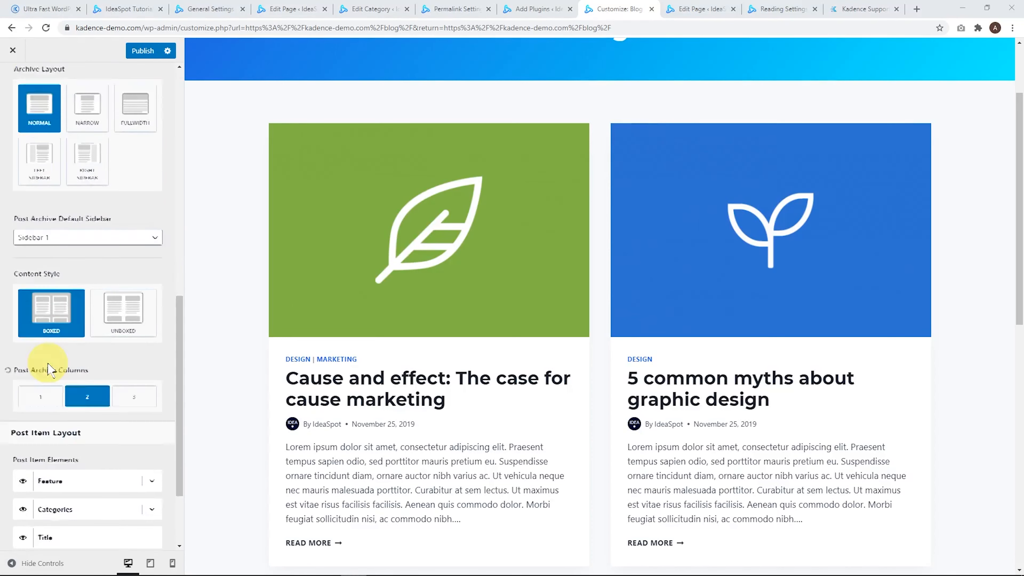
click(134, 285)
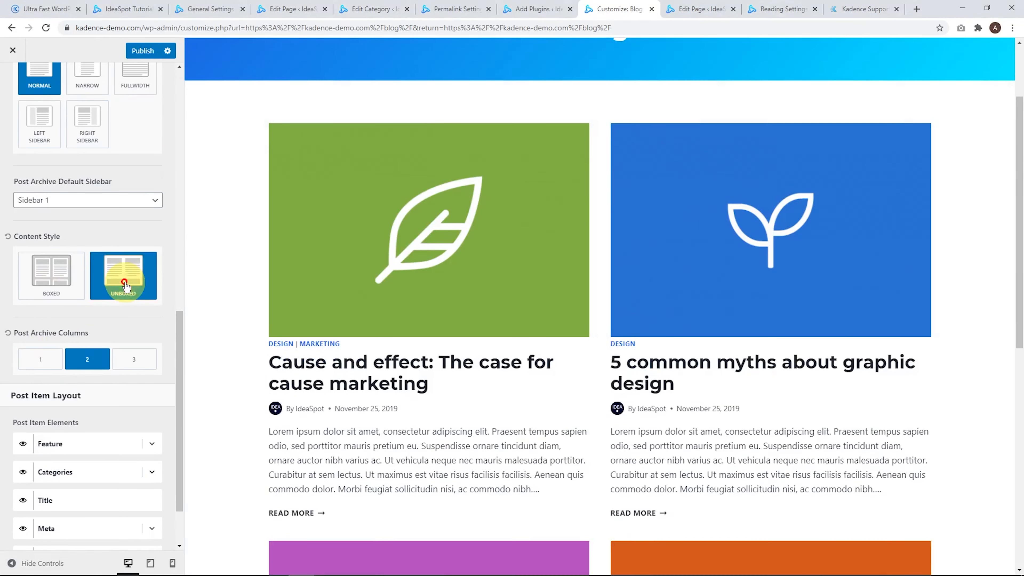
scroll(249, 282, down, 4)
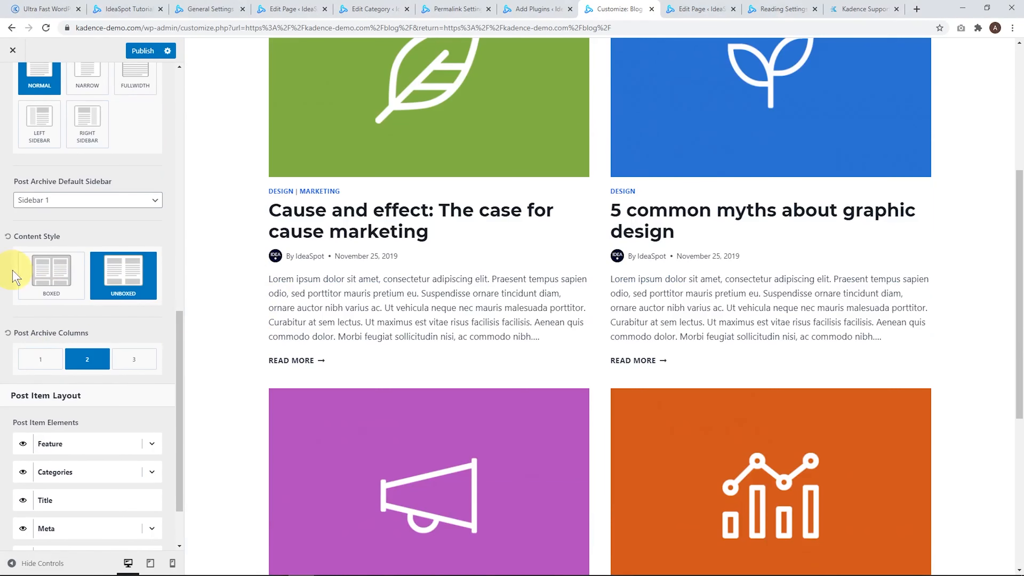
click(54, 277)
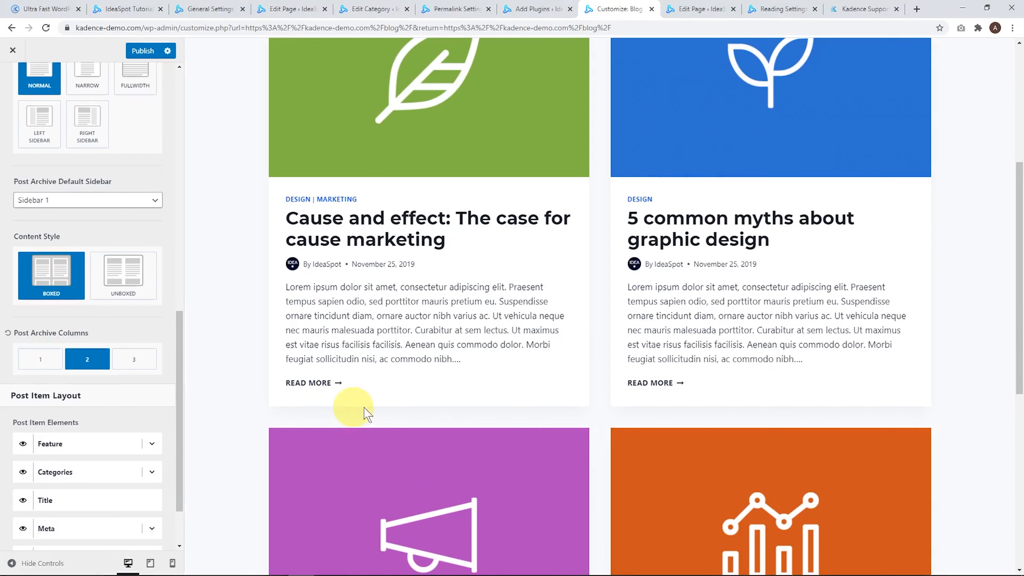
- Set the archive layout's site background to the palette dark grey 4A5568
scroll(137, 343, up, 15)
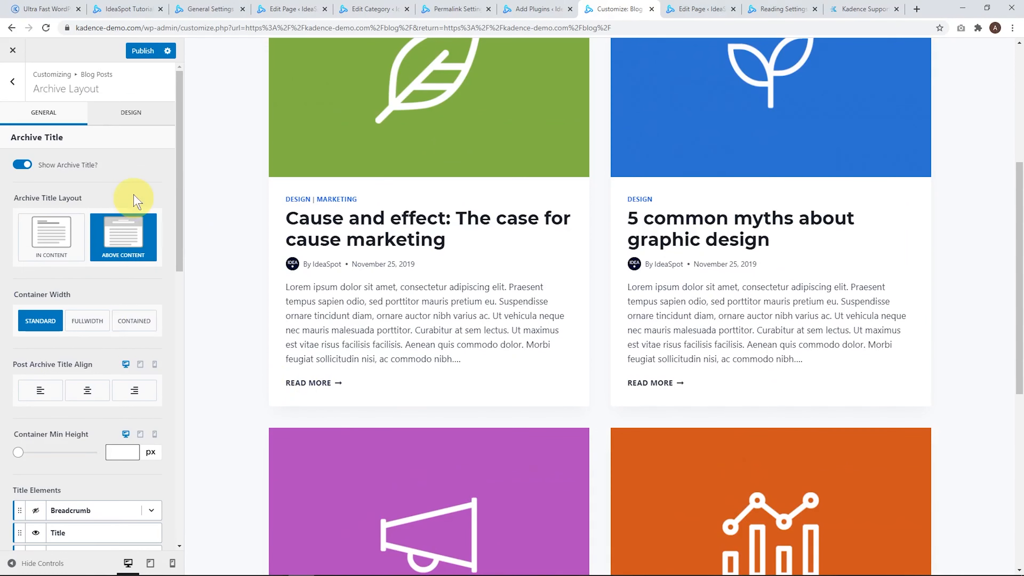
click(131, 117)
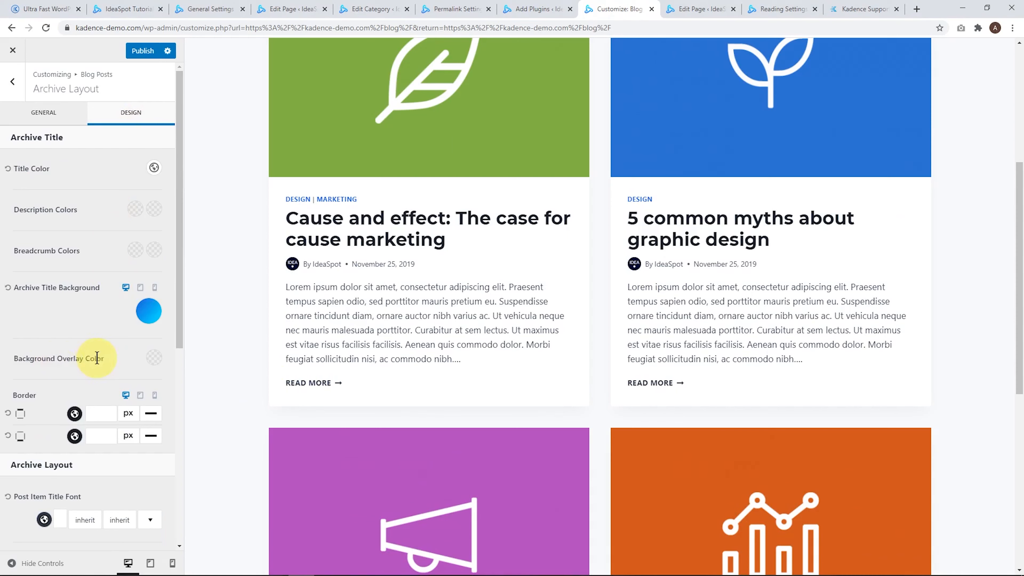
scroll(97, 357, down, 8)
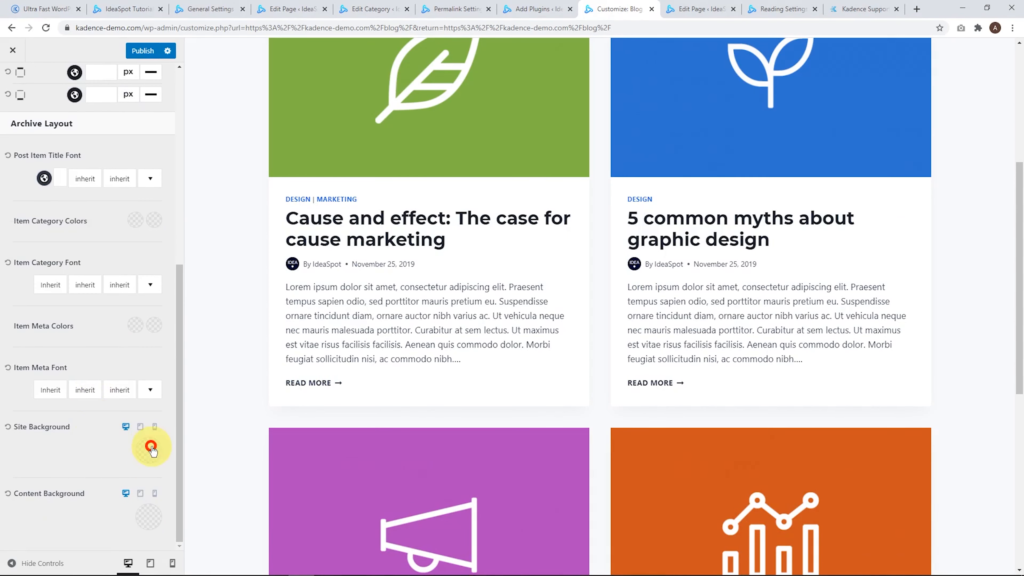
click(150, 447)
click(95, 420)
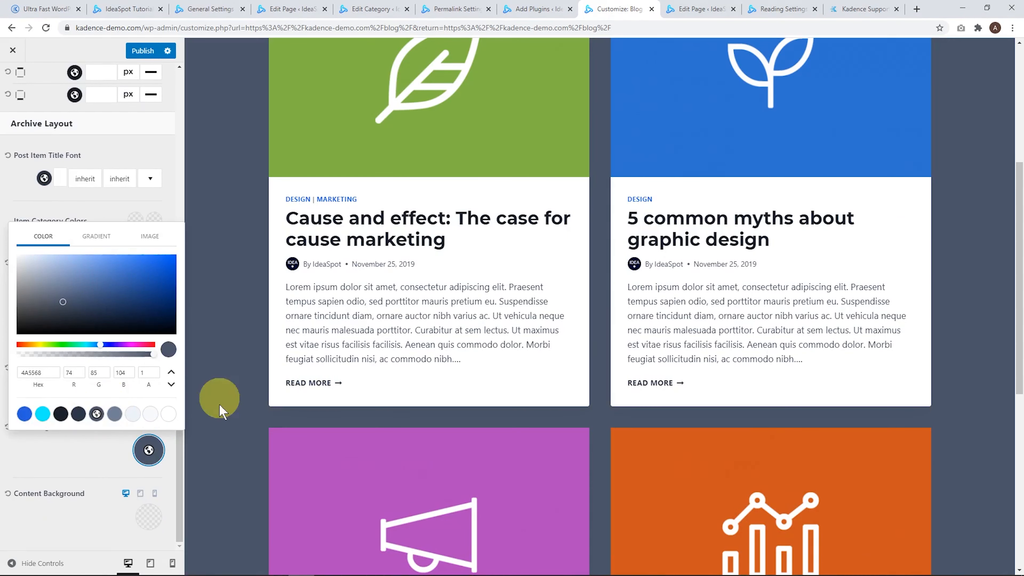
- Compare the Unboxed content style against the dark site background and restore Boxed
scroll(87, 217, up, 8)
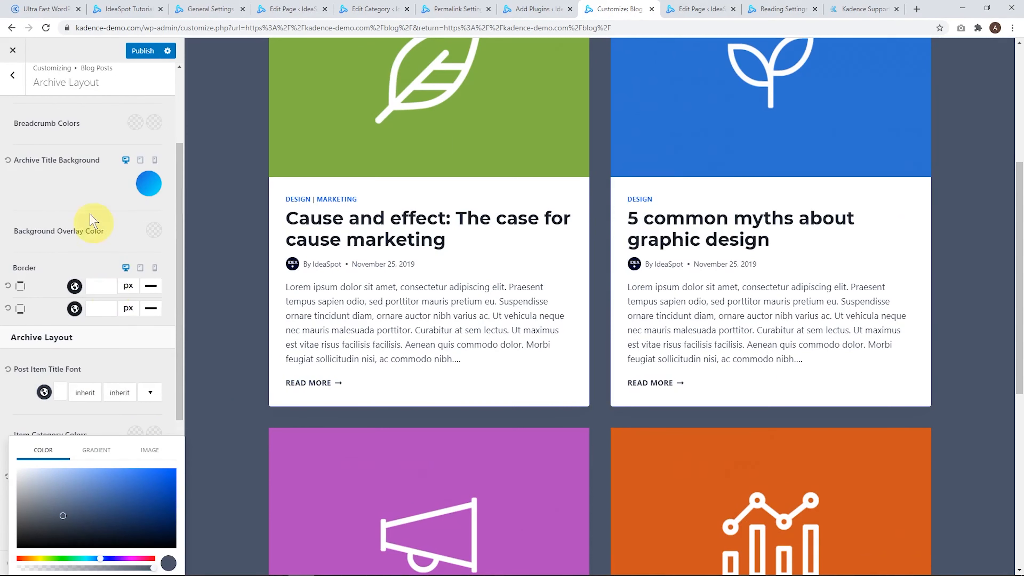
click(10, 86)
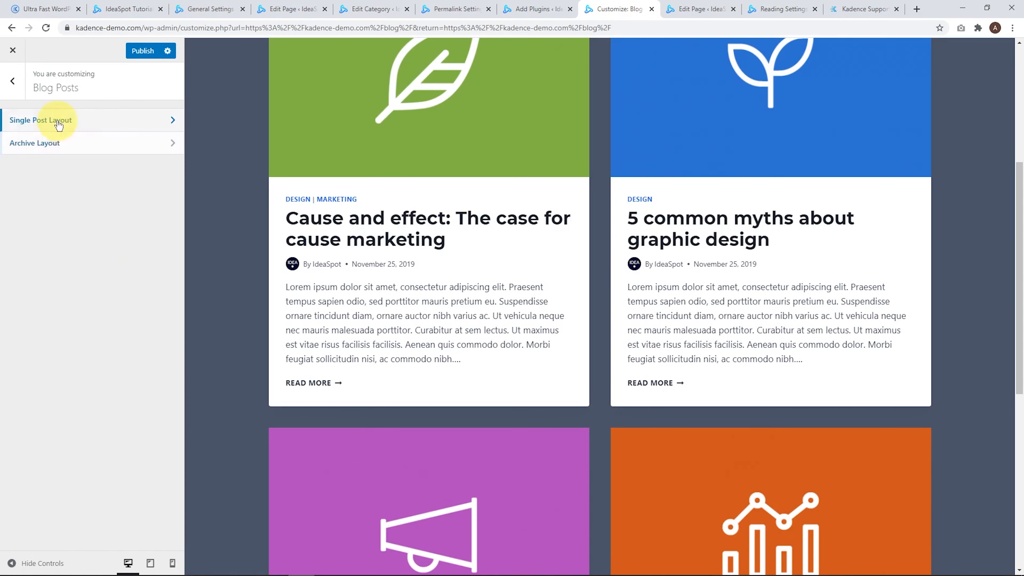
click(48, 138)
scroll(80, 298, down, 11)
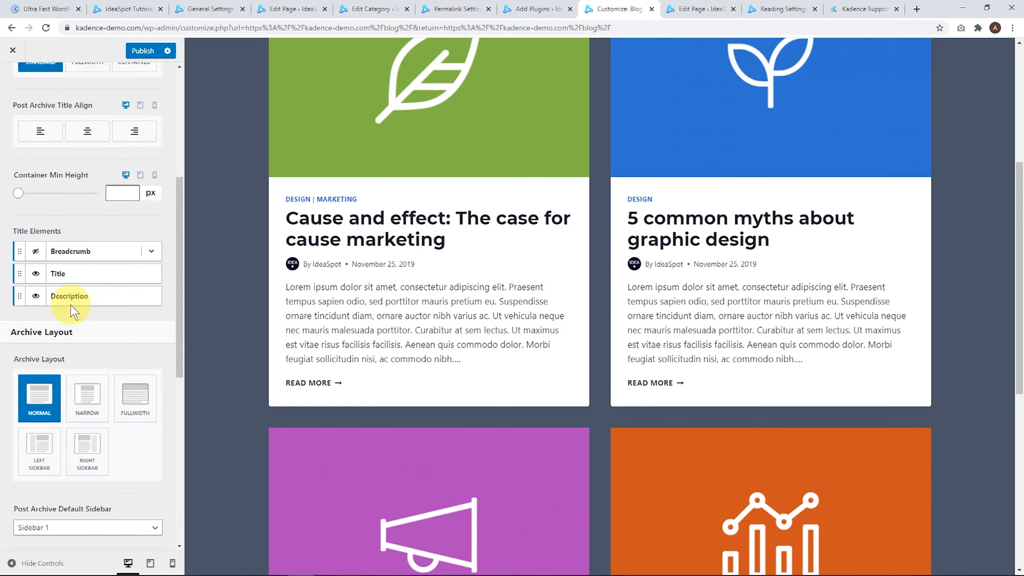
scroll(114, 433, down, 1)
click(123, 328)
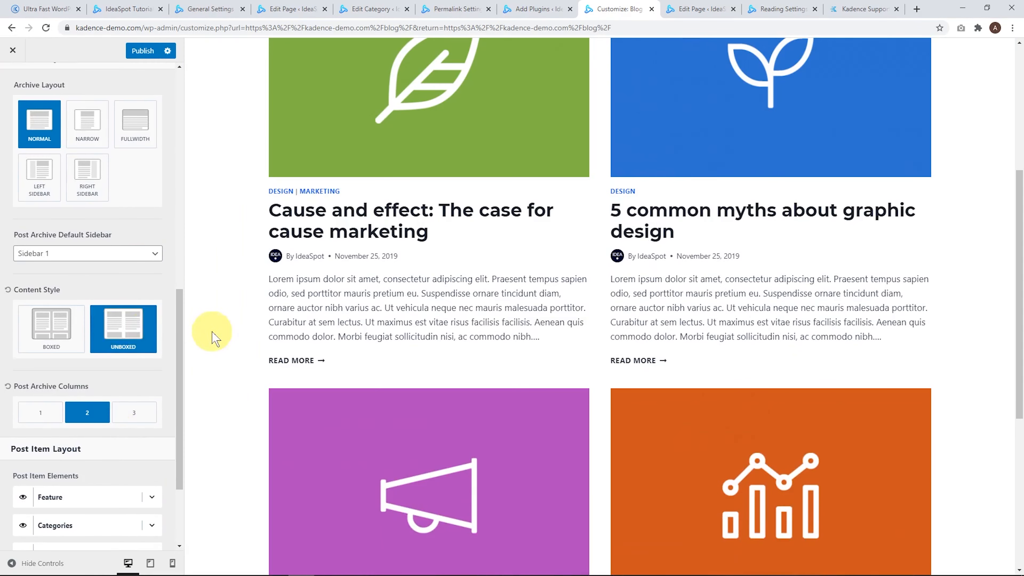
click(52, 333)
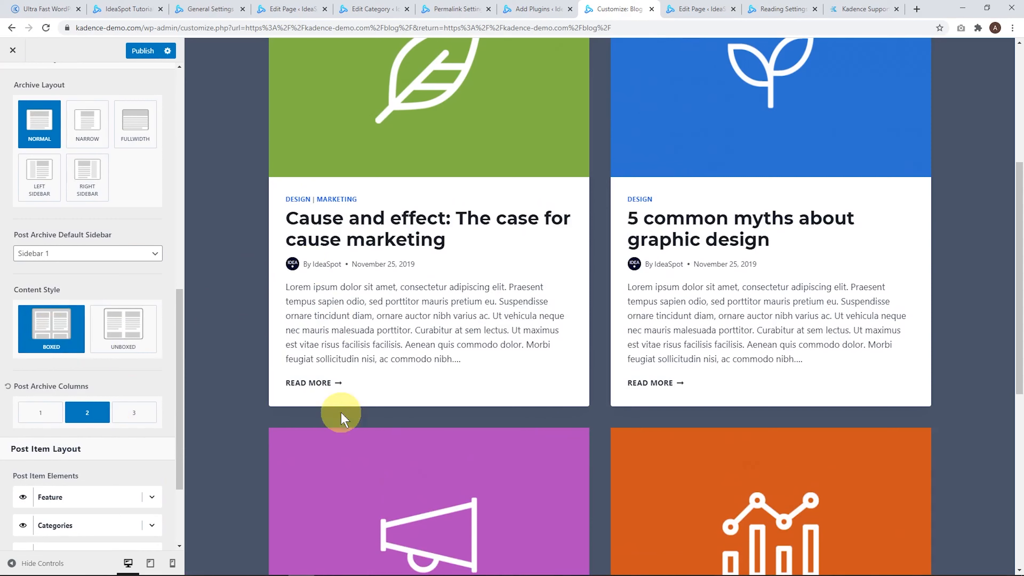
- Set the archive layout's site background to the light palette color EDF2F7
scroll(130, 408, up, 10)
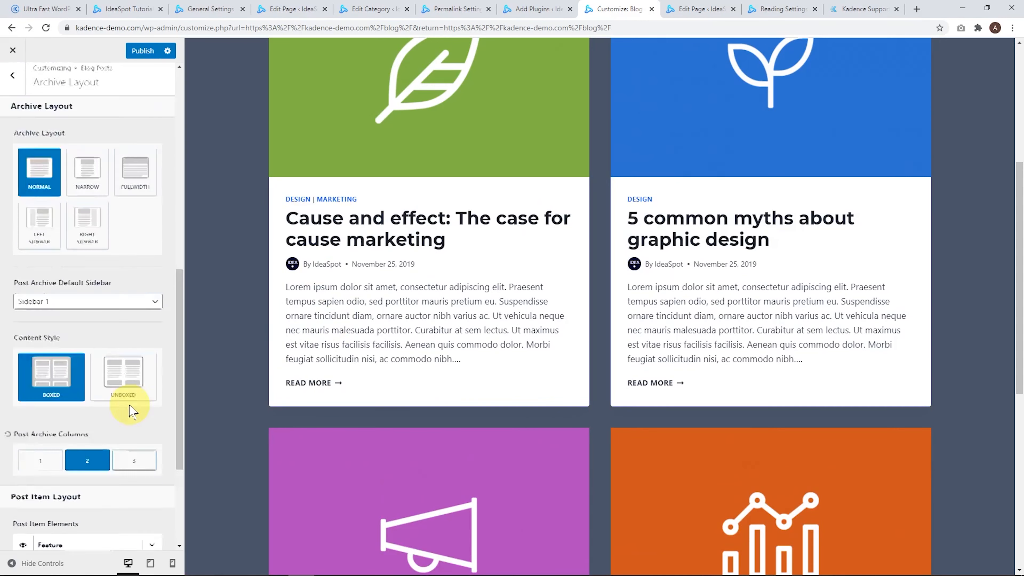
click(124, 117)
scroll(125, 362, down, 10)
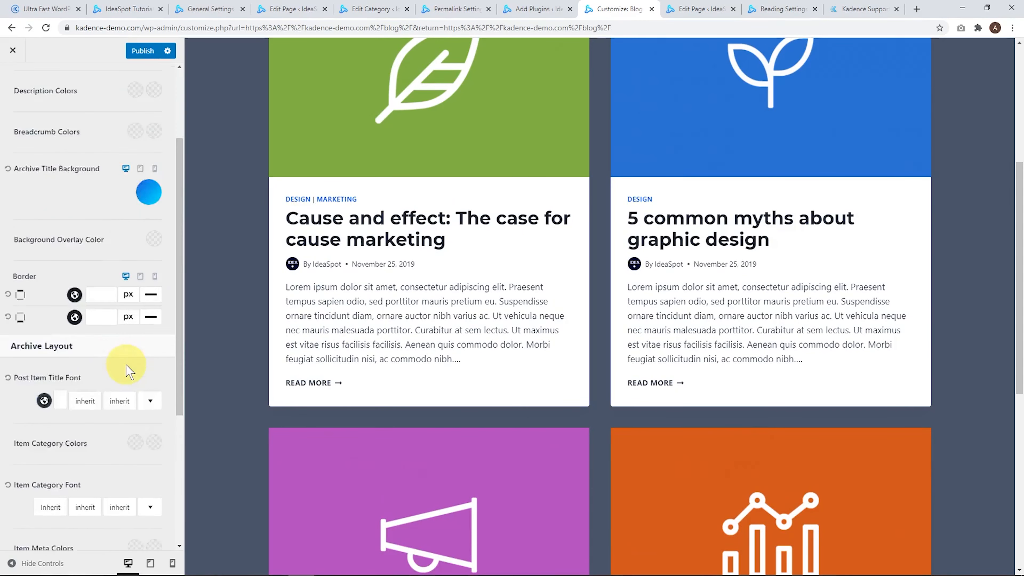
click(148, 450)
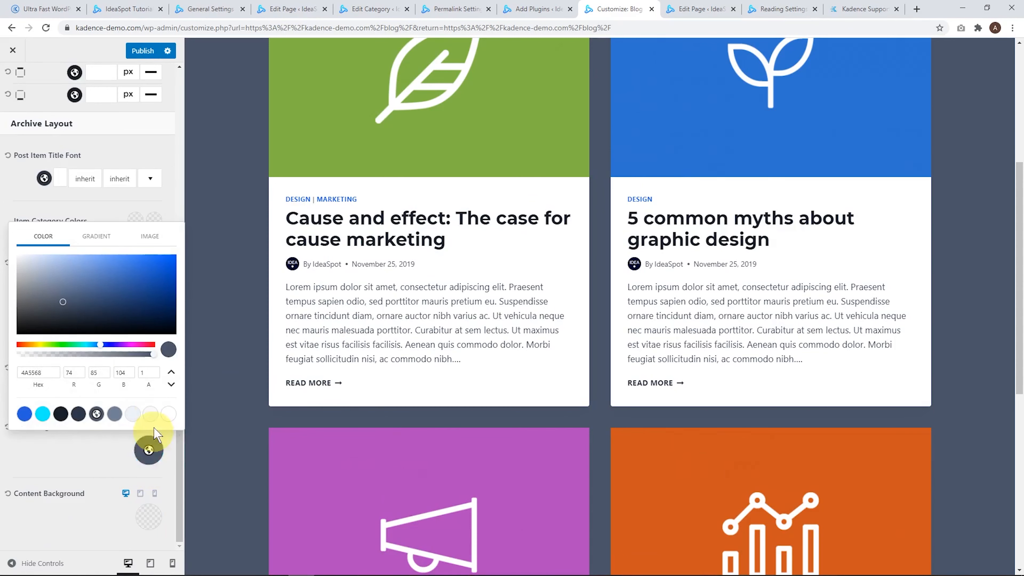
click(133, 414)
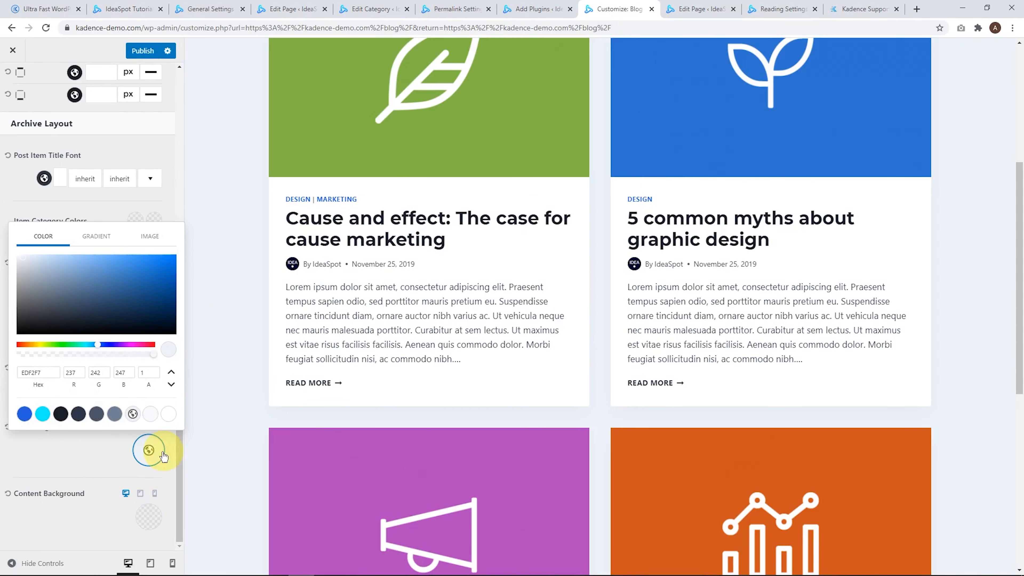
click(238, 242)
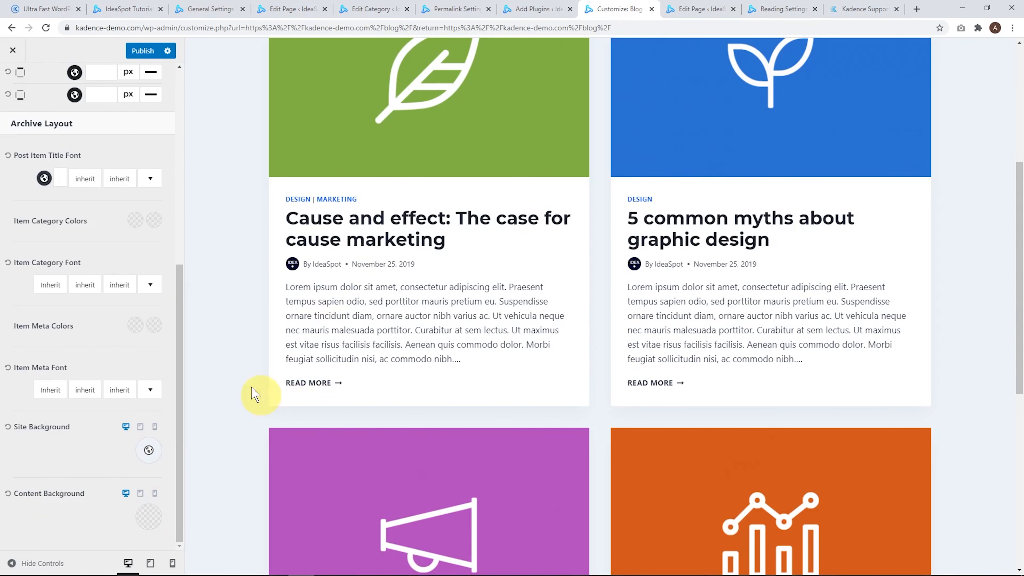
- Set the post archive to 1 column with the item image placement Beside, and check the post list in the preview
scroll(101, 311, up, 8)
click(19, 117)
scroll(103, 343, down, 10)
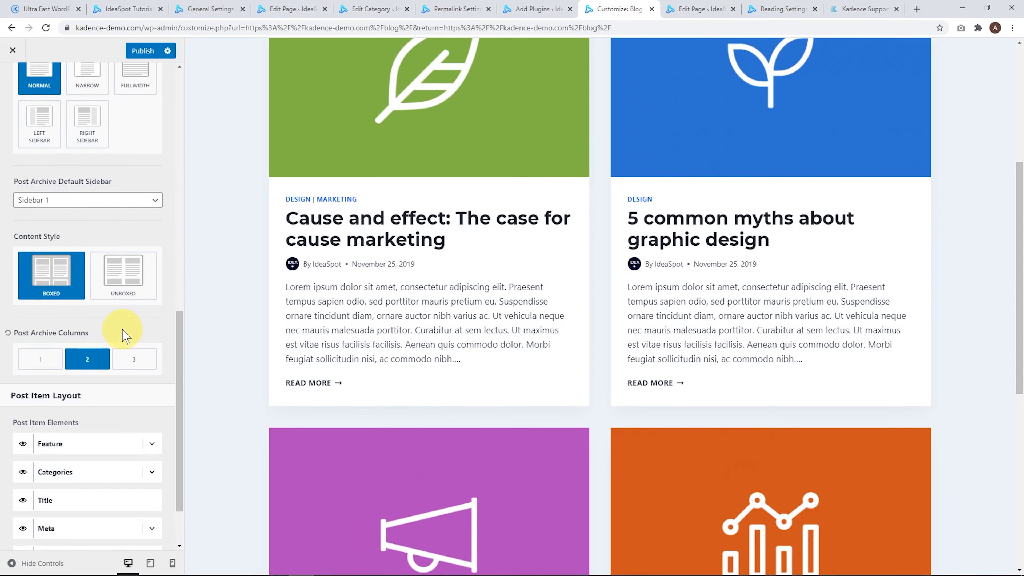
scroll(126, 334, down, 2)
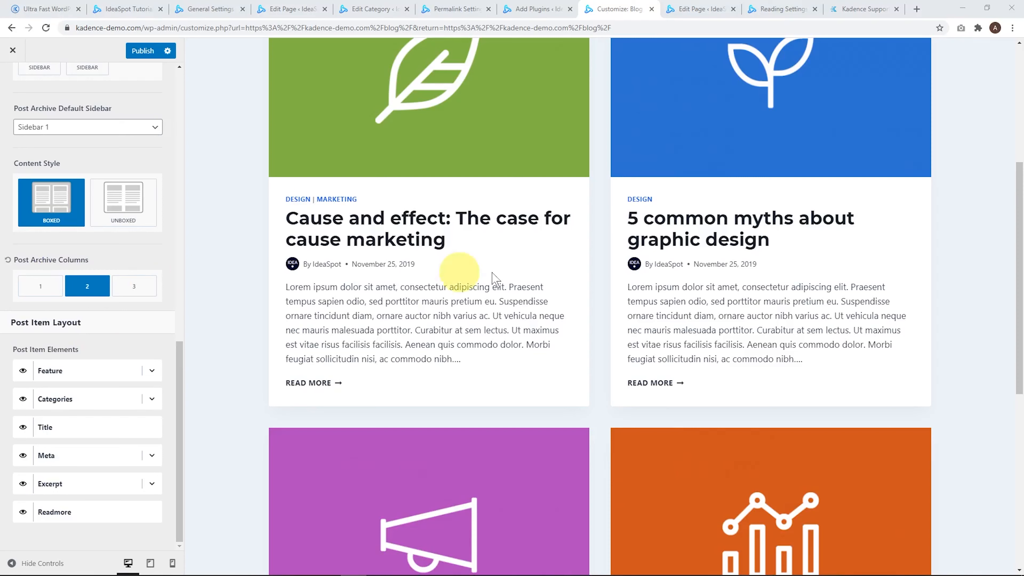
click(43, 287)
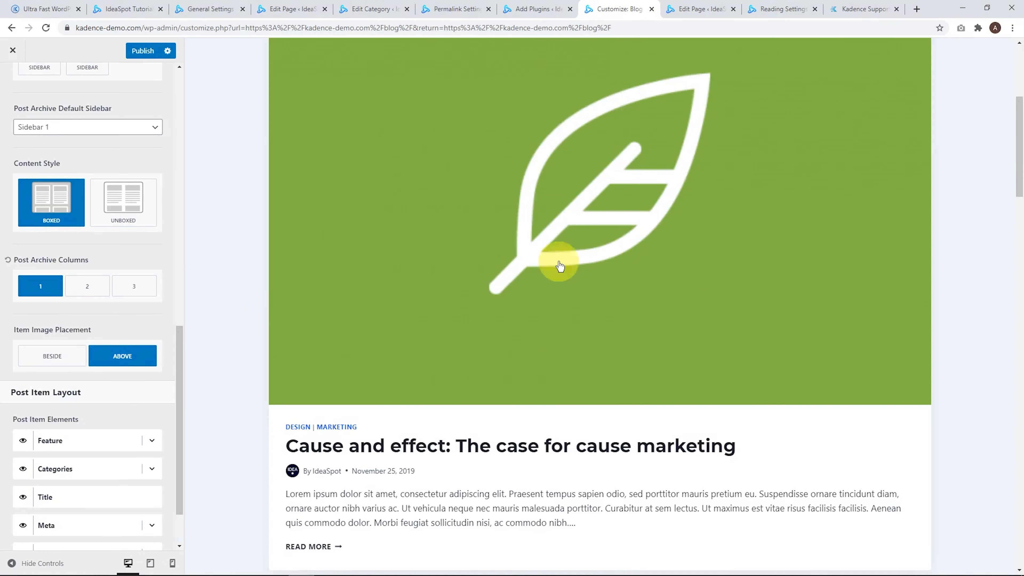
click(46, 351)
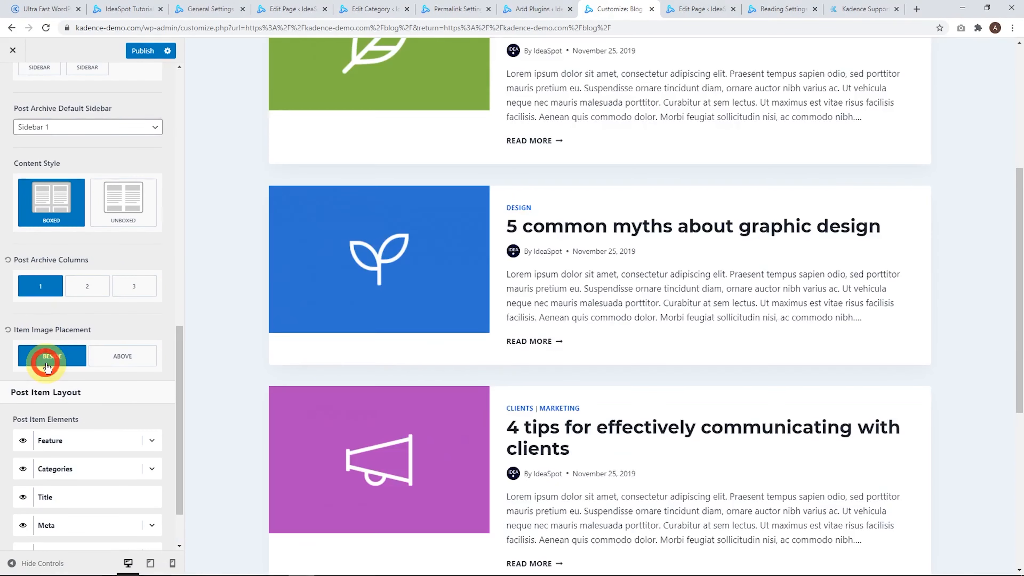
scroll(504, 393, up, 7)
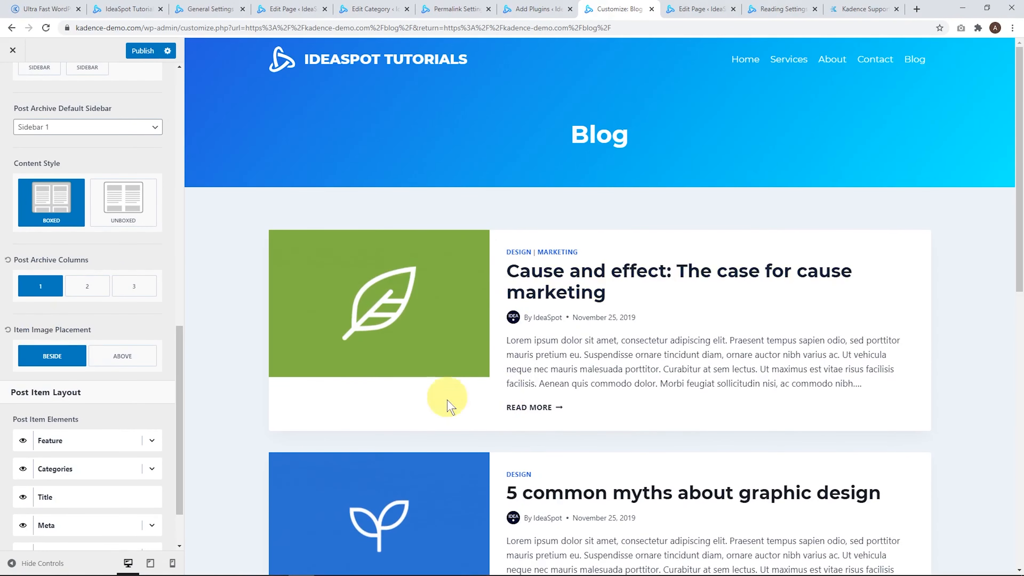
scroll(447, 379, down, 10)
scroll(450, 388, up, 10)
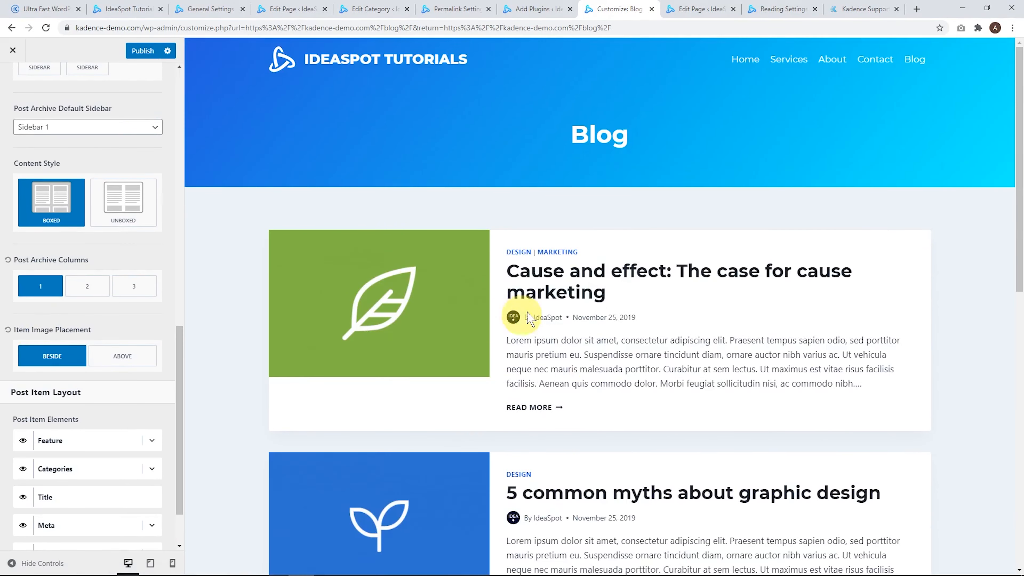
- Try the post archive with 2 and 3 columns and switch back to 1 column
click(86, 292)
click(133, 286)
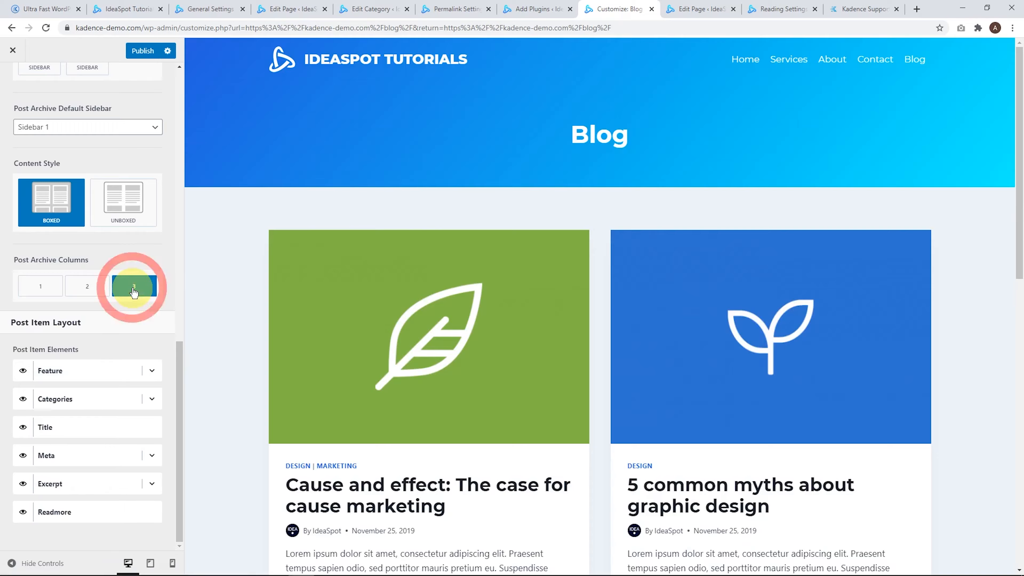
scroll(363, 307, down, 6)
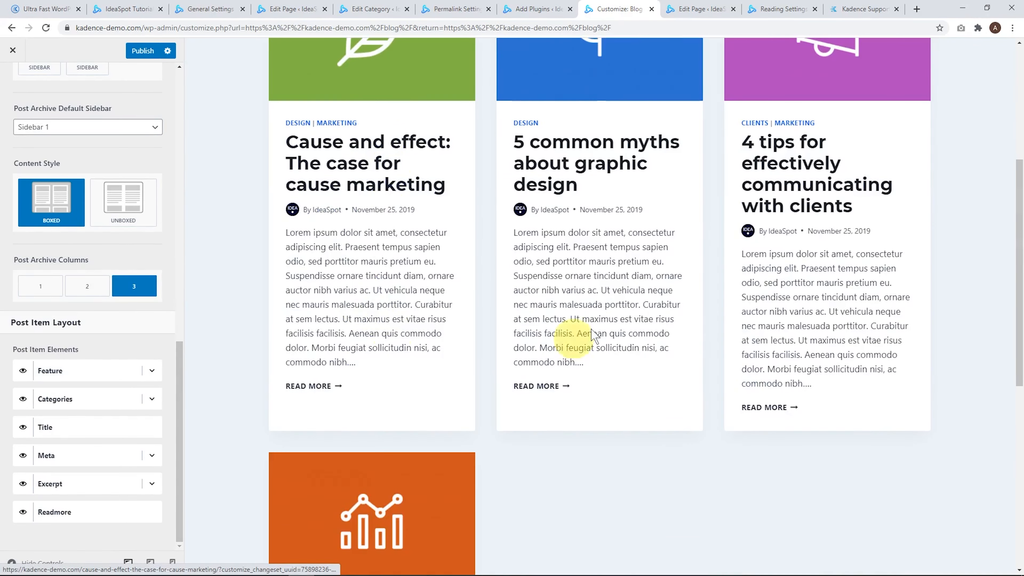
scroll(377, 319, up, 5)
click(41, 286)
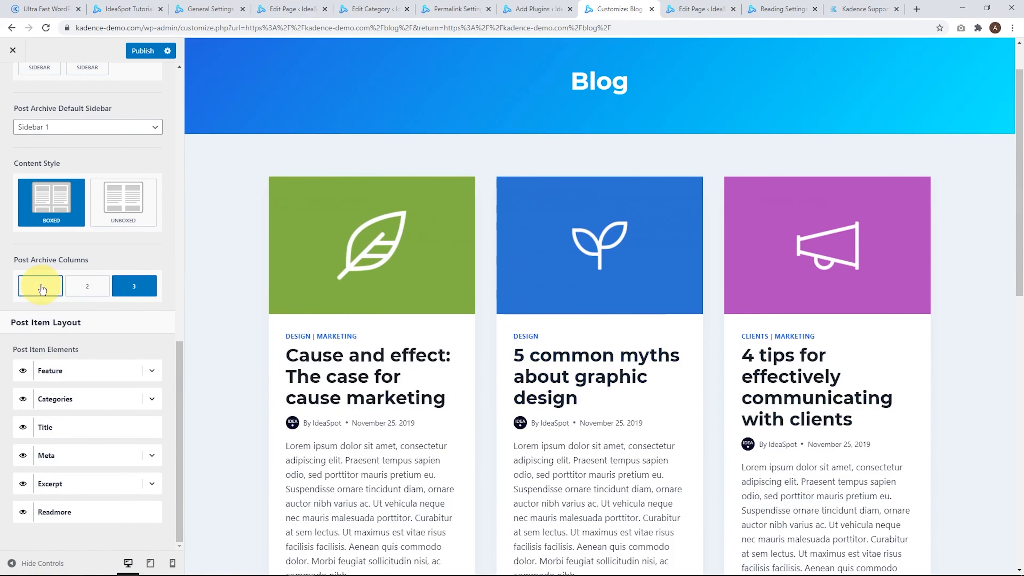
- Set the post archive to 2 columns, and try hiding the Feature element of the post items before showing it again
click(87, 286)
scroll(445, 329, down, 2)
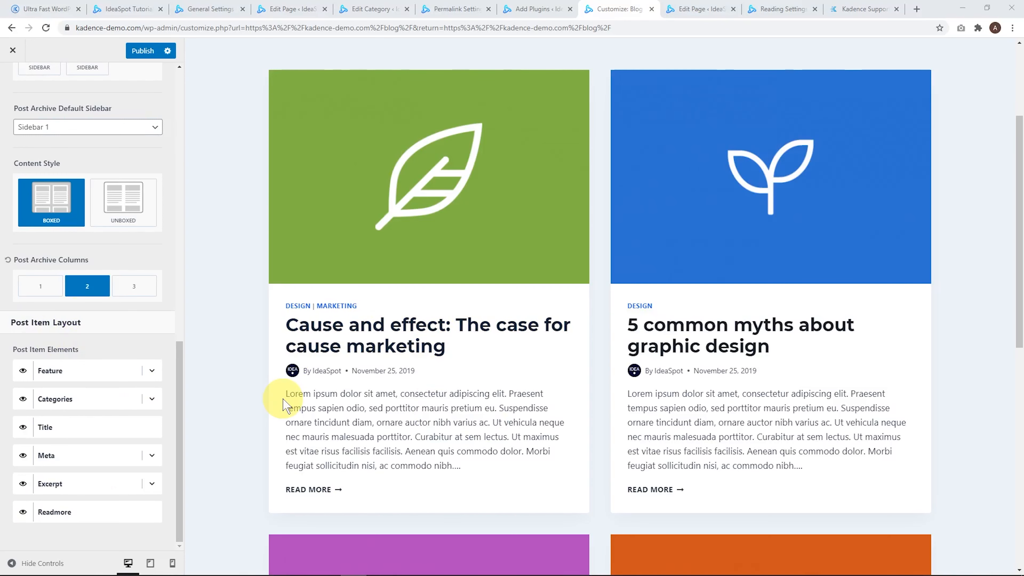
click(23, 371)
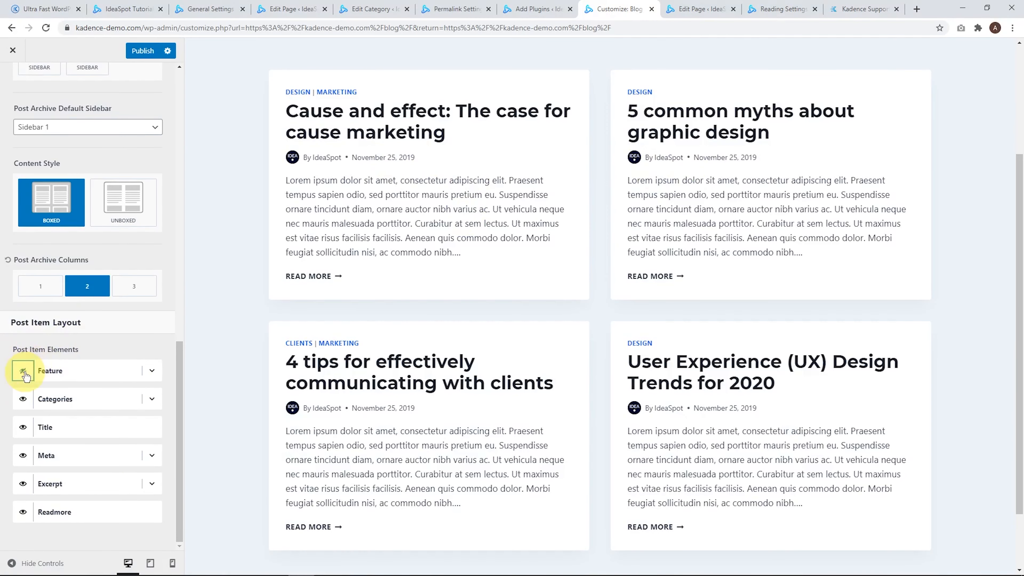
click(23, 371)
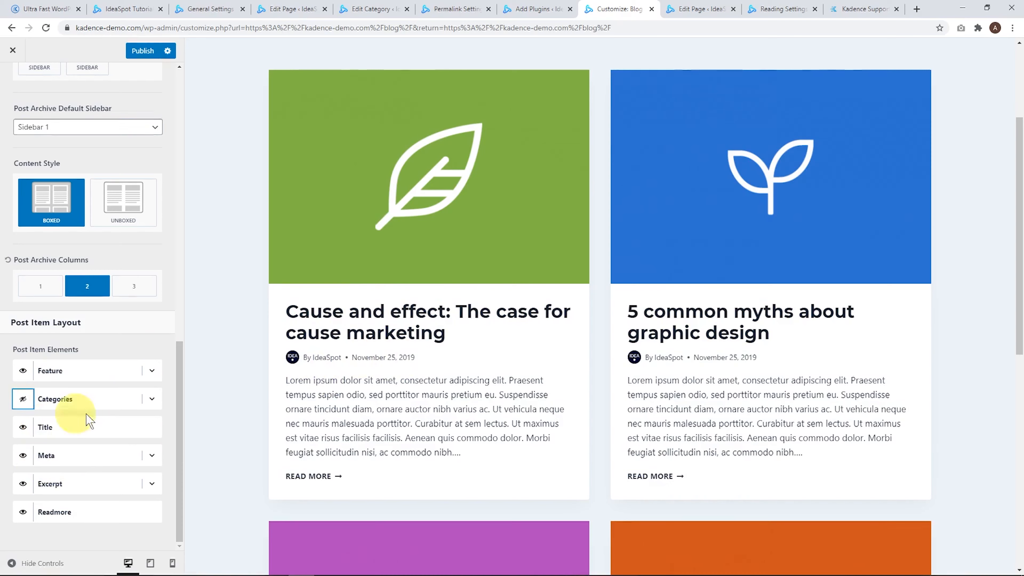
- Try hiding the Meta element of the post items, show it again and choose the dash as its divider
click(152, 455)
scroll(149, 440, down, 4)
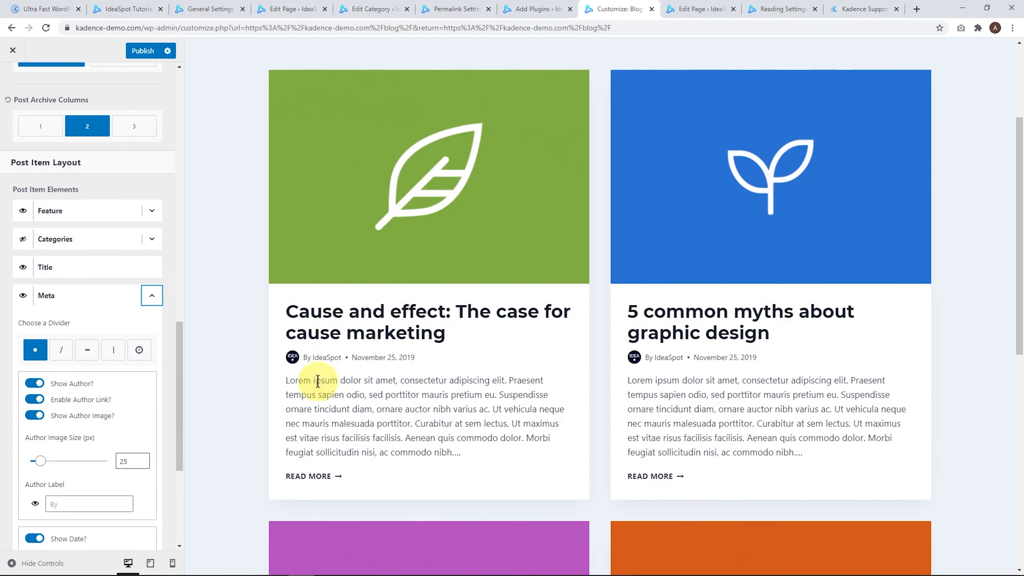
click(23, 296)
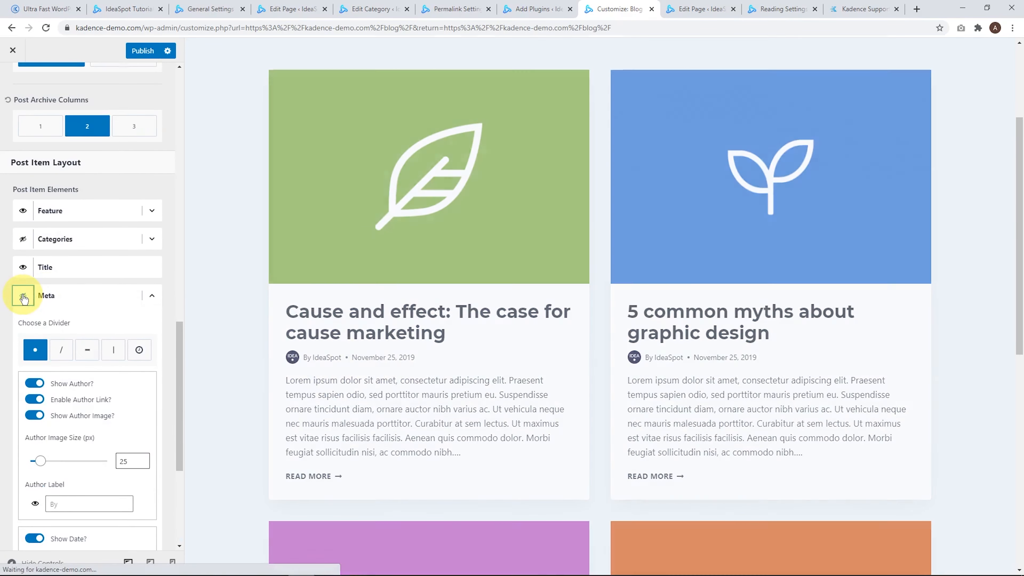
click(23, 297)
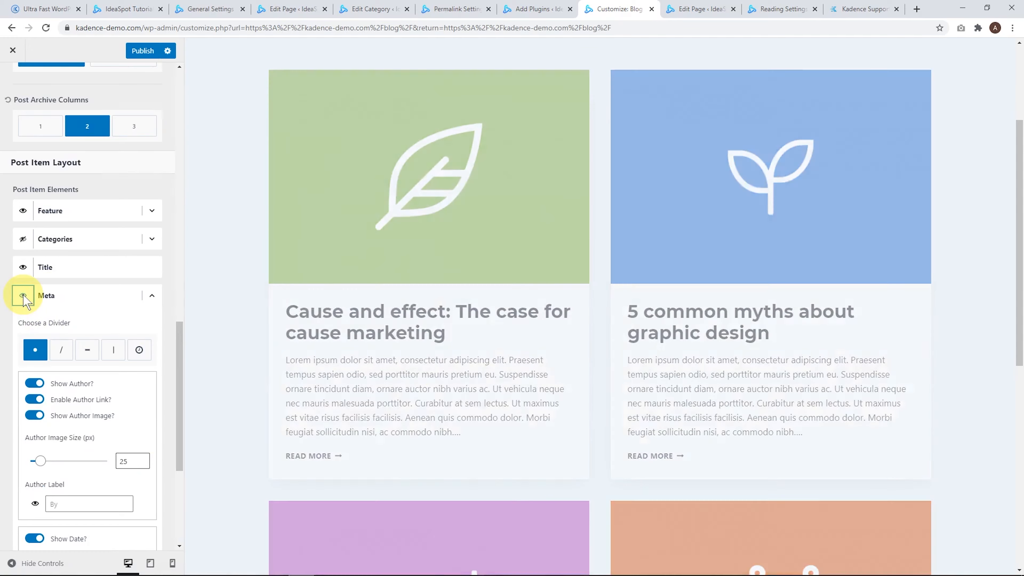
click(87, 349)
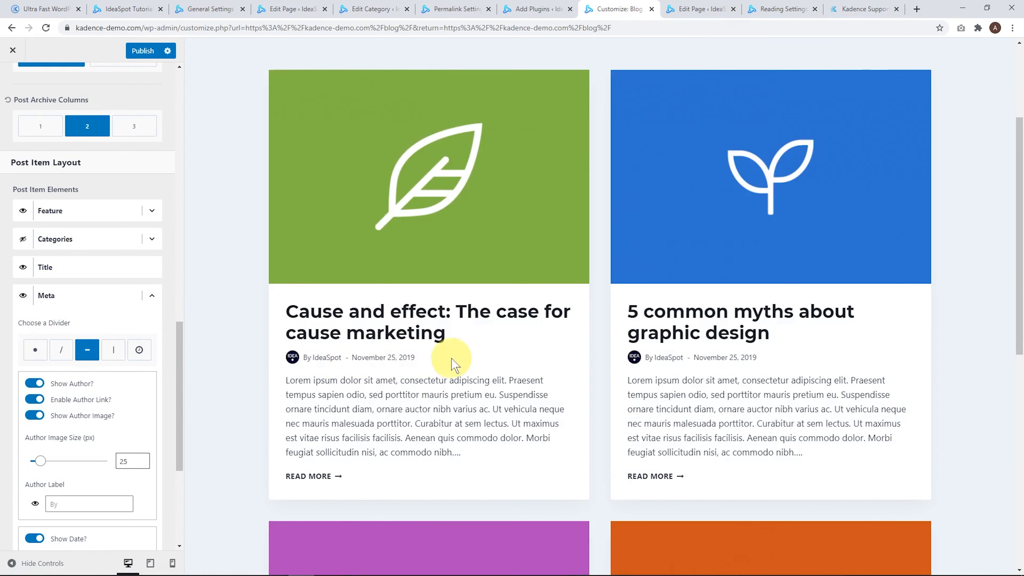
- Turn off the post date in the Meta settings, and try the last updated date before turning it off again
scroll(137, 375, down, 3)
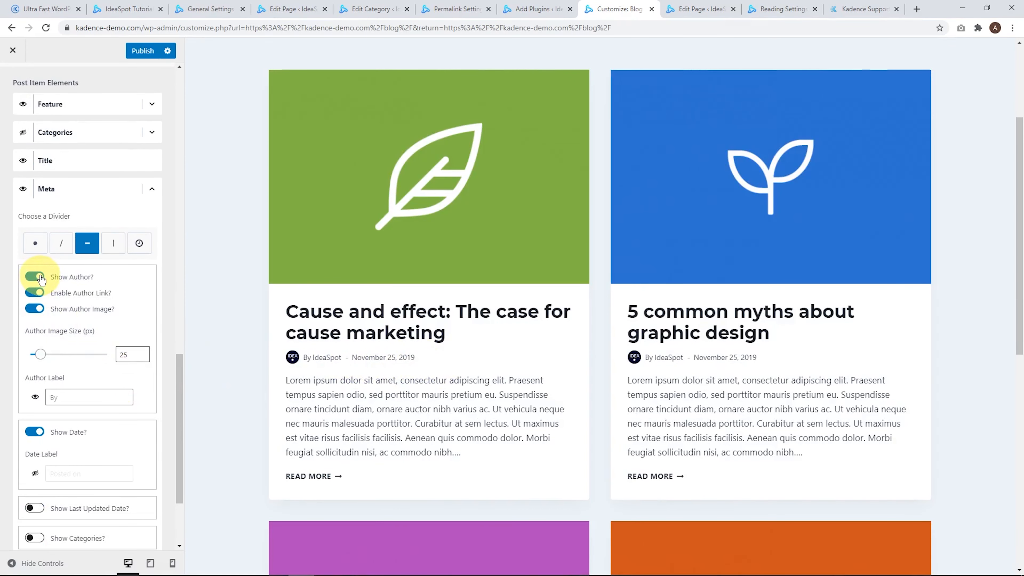
click(34, 431)
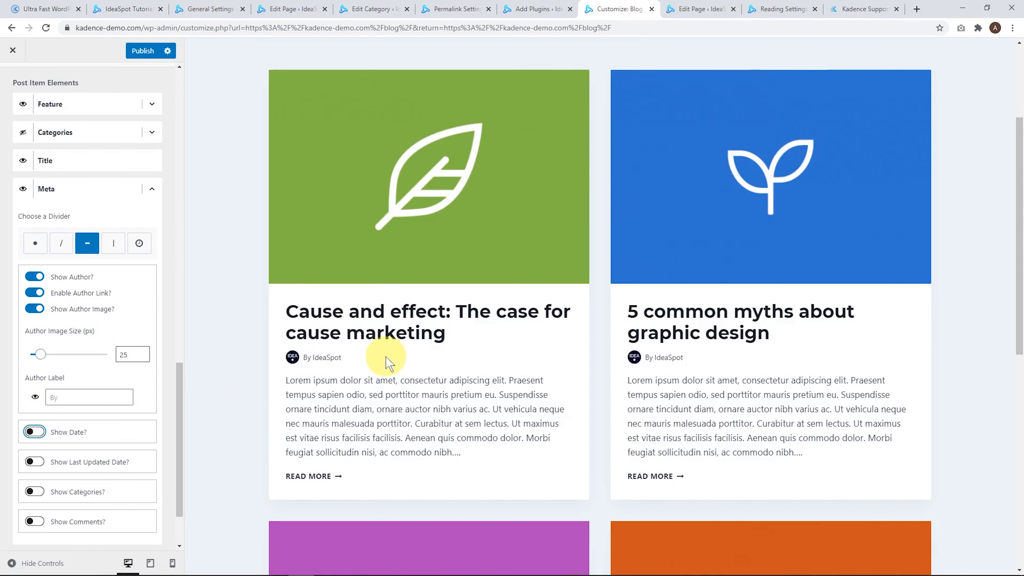
scroll(60, 412, down, 2)
click(34, 382)
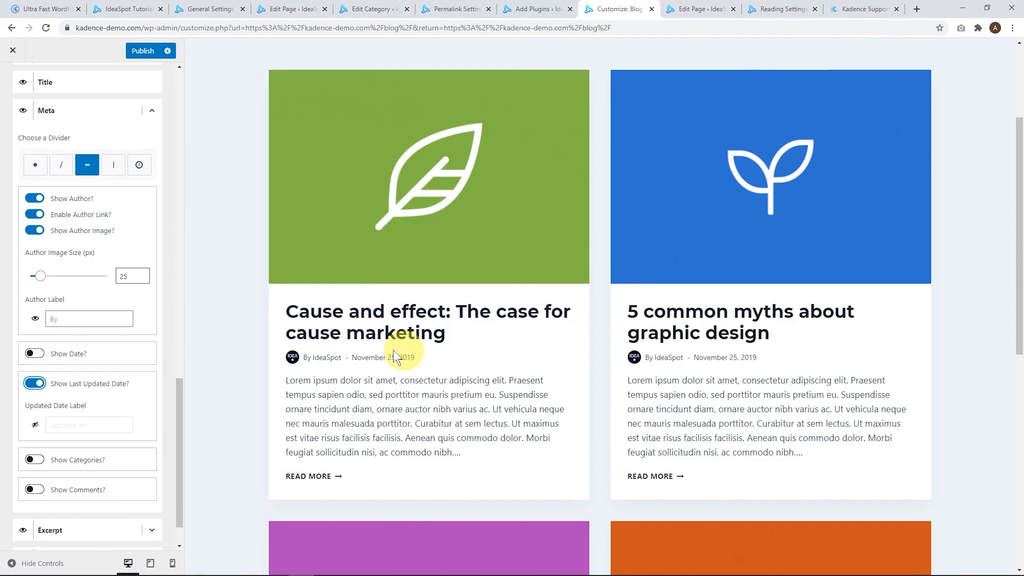
click(36, 384)
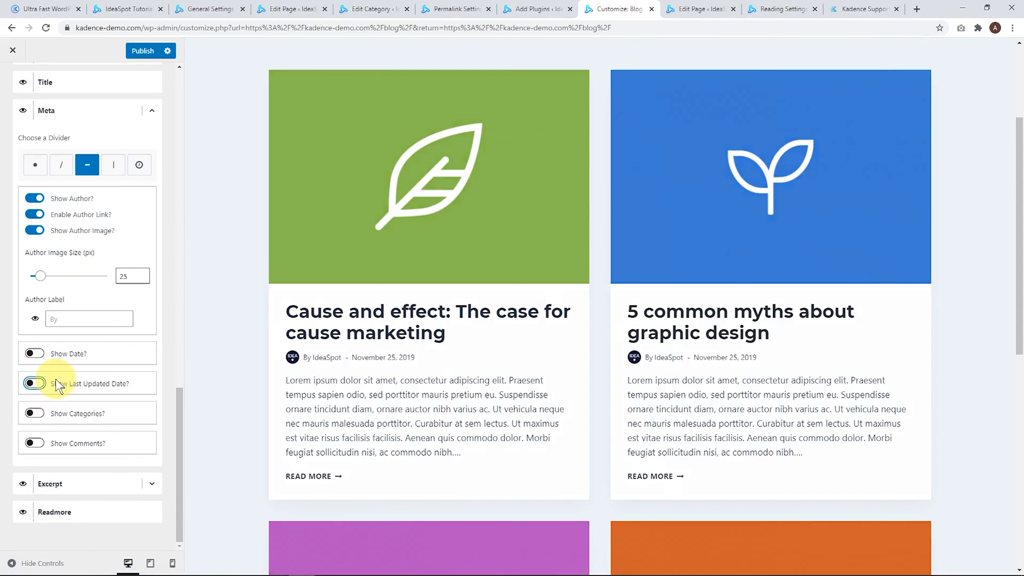
- Hide the Meta element of the post items and open the Excerpt settings to check them against the preview
scroll(88, 397, up, 1)
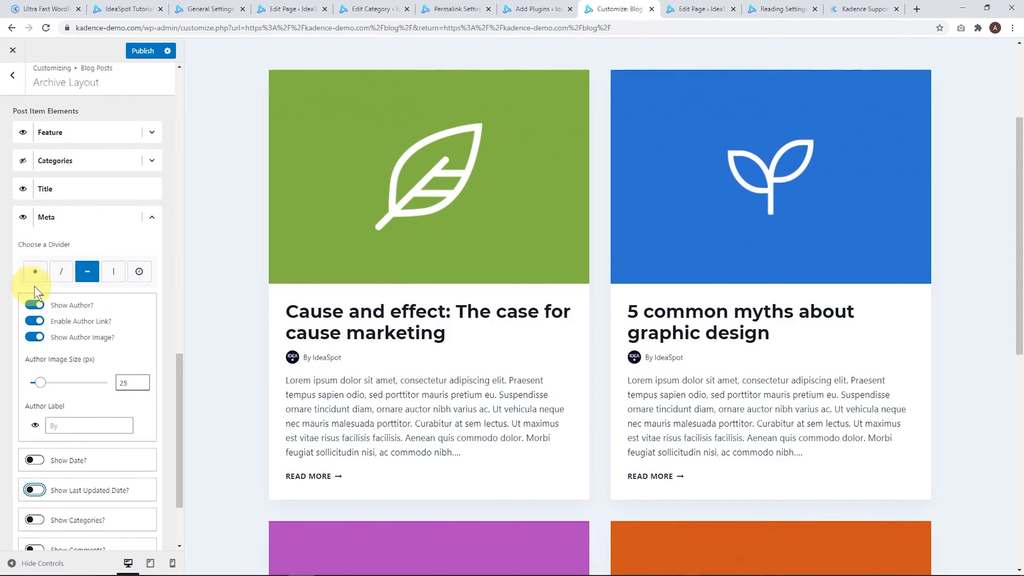
click(21, 224)
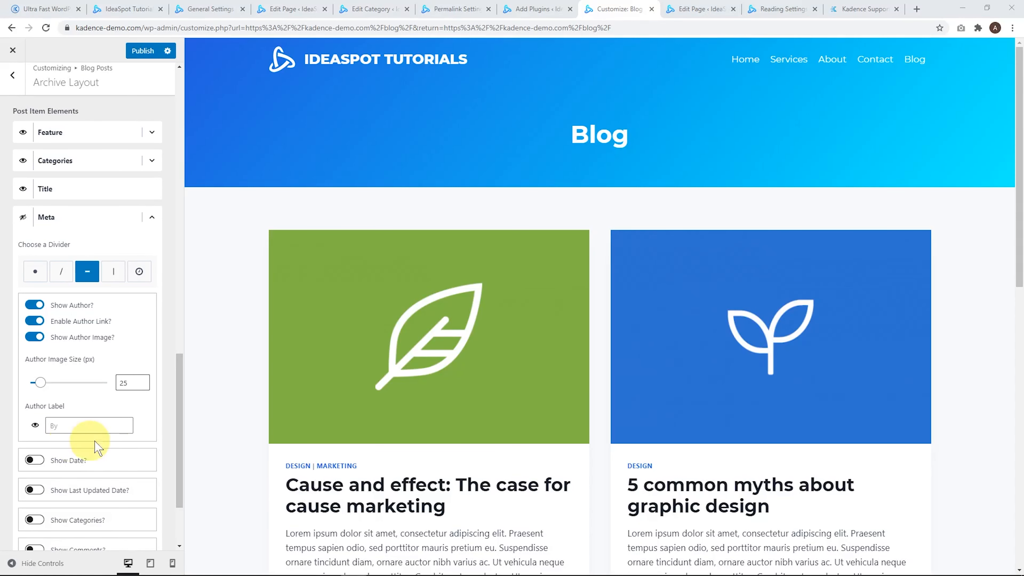
scroll(97, 445, down, 3)
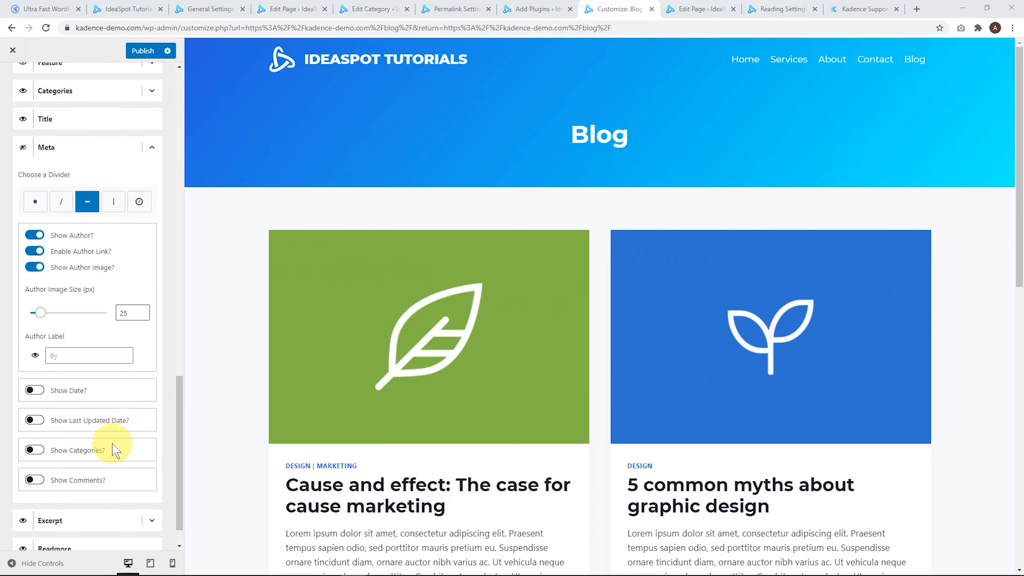
click(151, 483)
scroll(145, 491, down, 2)
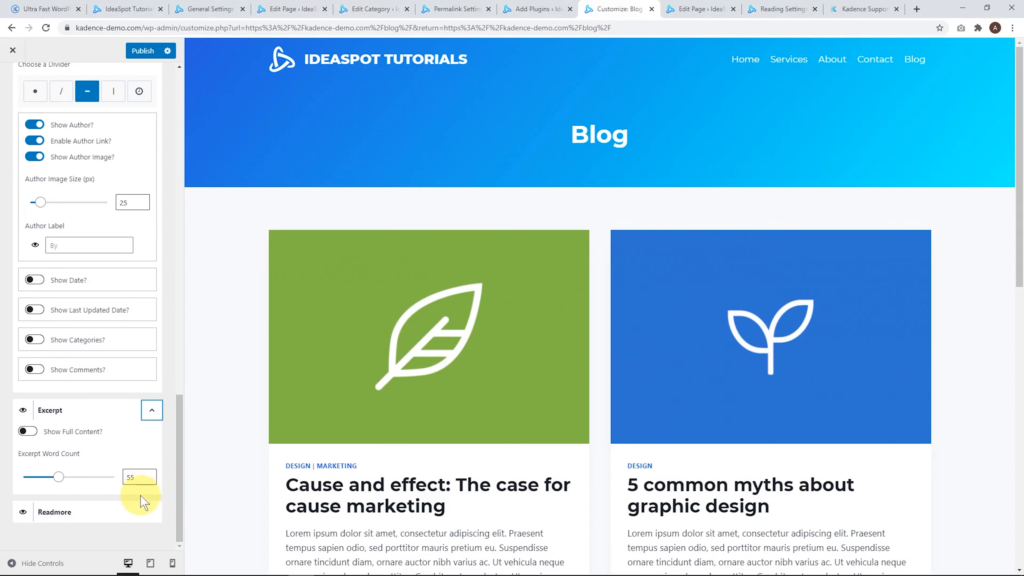
scroll(354, 484, down, 3)
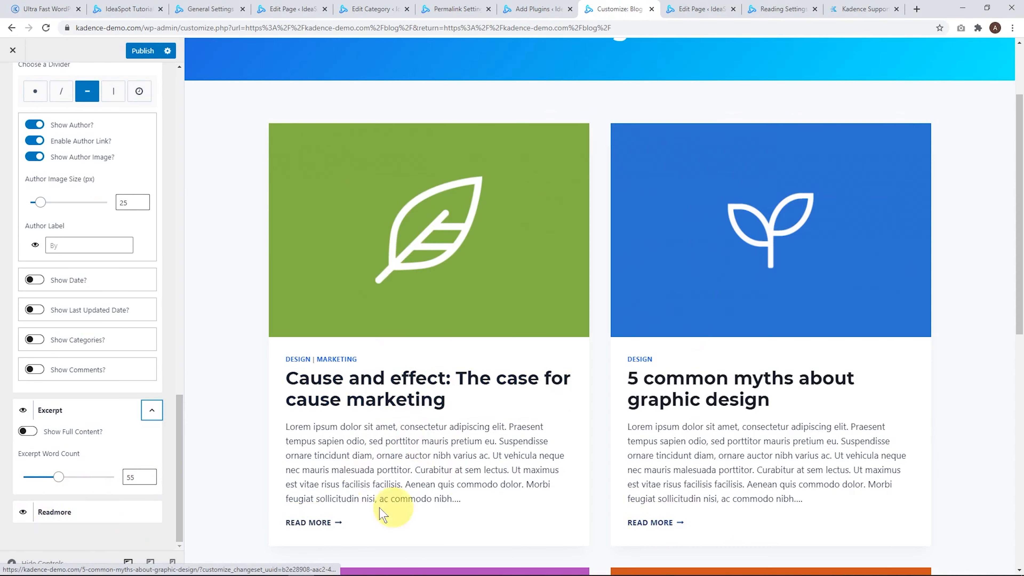
- Open the archive layout's design settings and bring the blog title area into view in the preview
drag(178, 499, 182, 129)
click(144, 117)
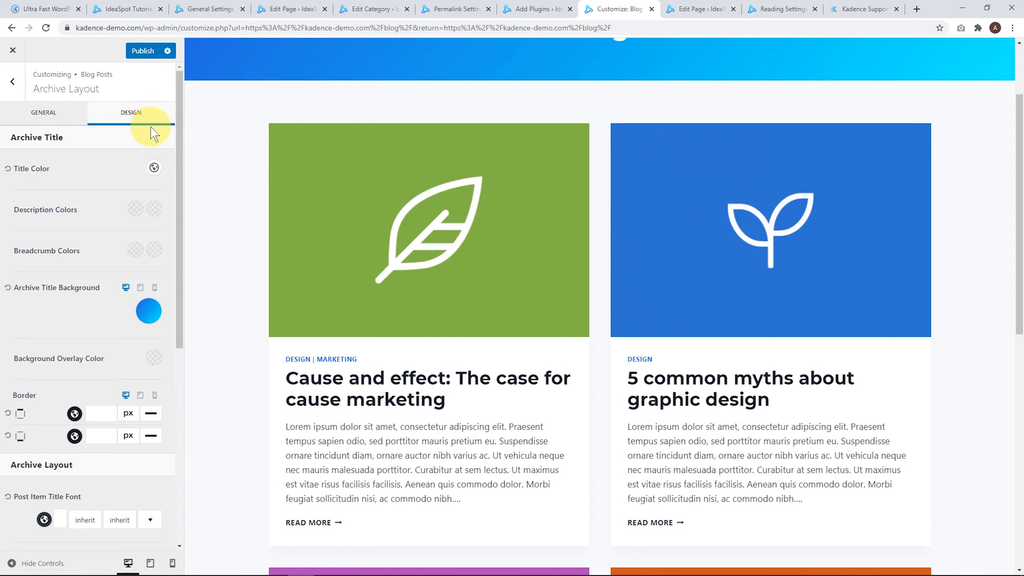
scroll(356, 437, up, 3)
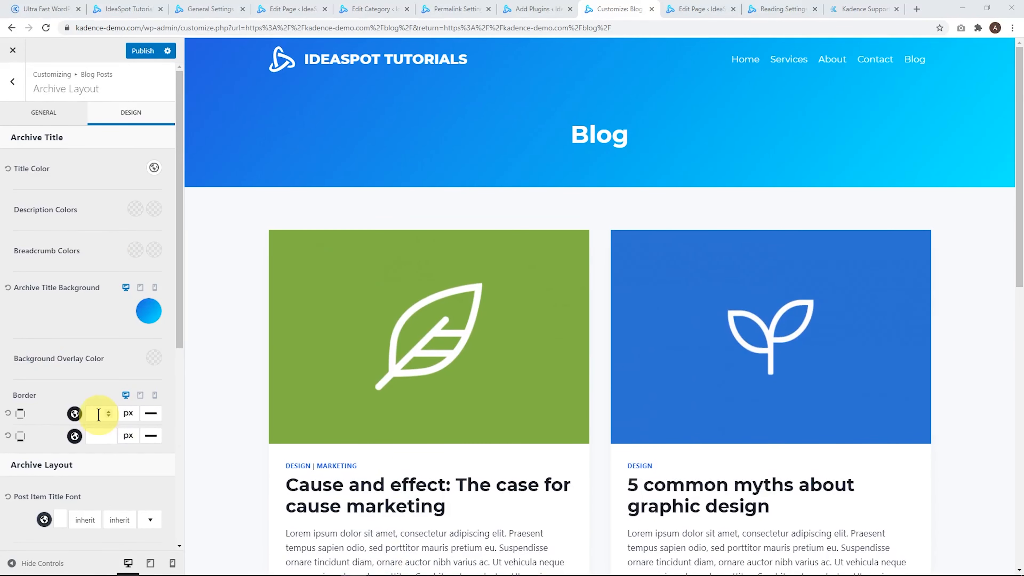
- Try 5 px borders on the top and bottom edges of the archive title area
click(108, 411)
click(109, 432)
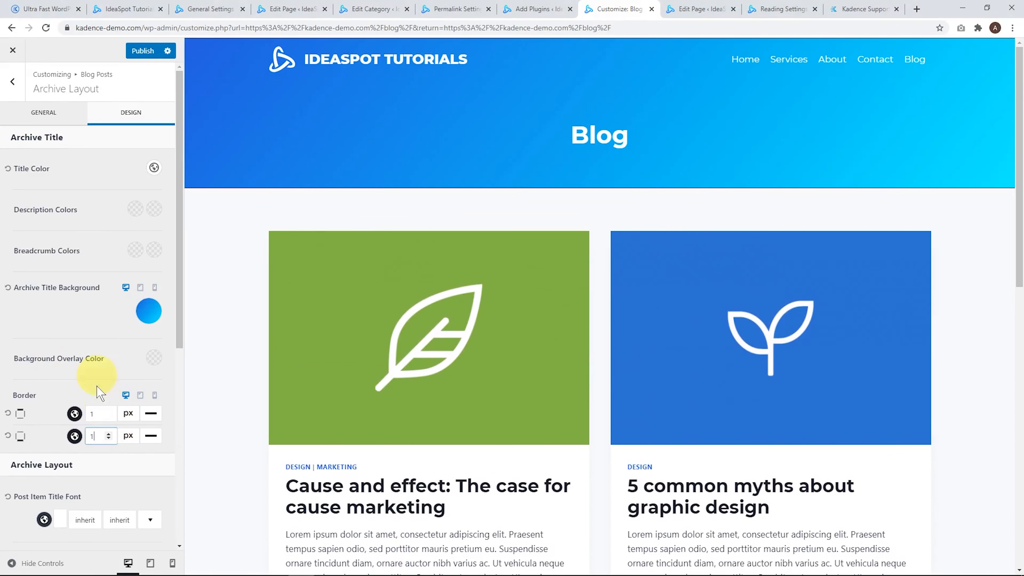
click(109, 412)
click(109, 412)
click(109, 411)
click(109, 412)
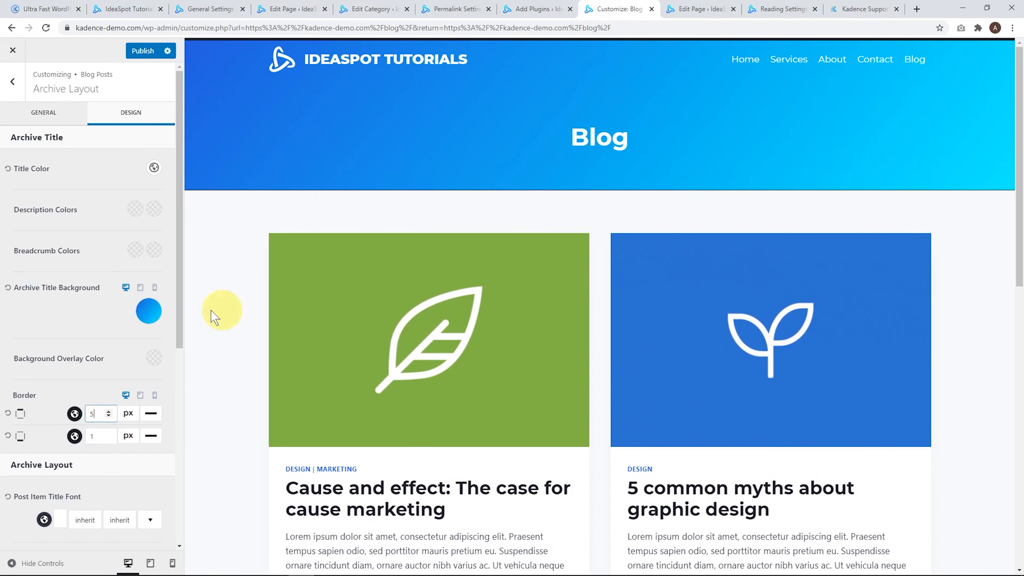
click(108, 432)
click(108, 433)
click(109, 433)
click(109, 432)
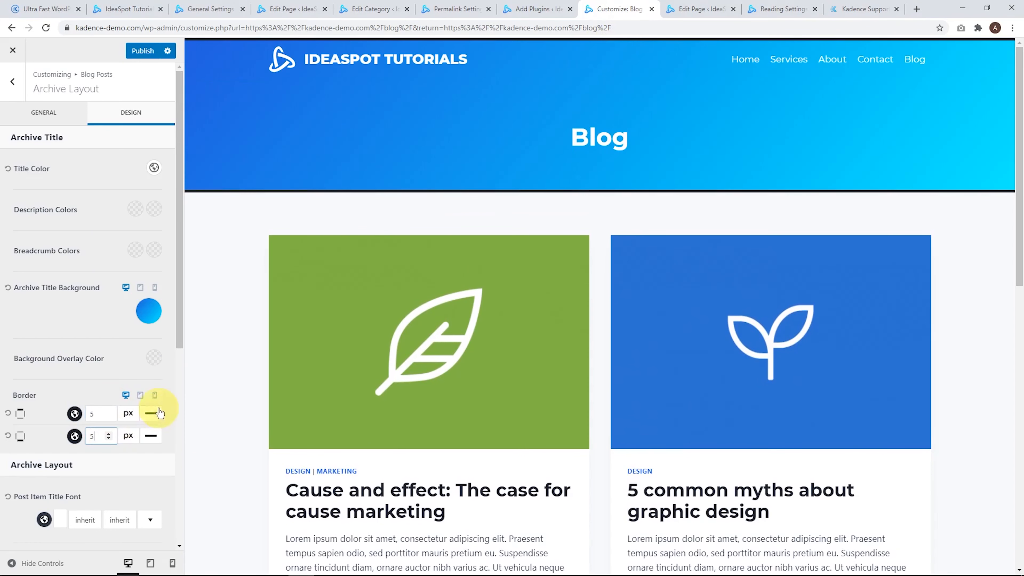
- Reduce the archive title area's top and bottom borders to 0 px
click(108, 417)
click(109, 416)
click(109, 416)
click(109, 416)
click(108, 416)
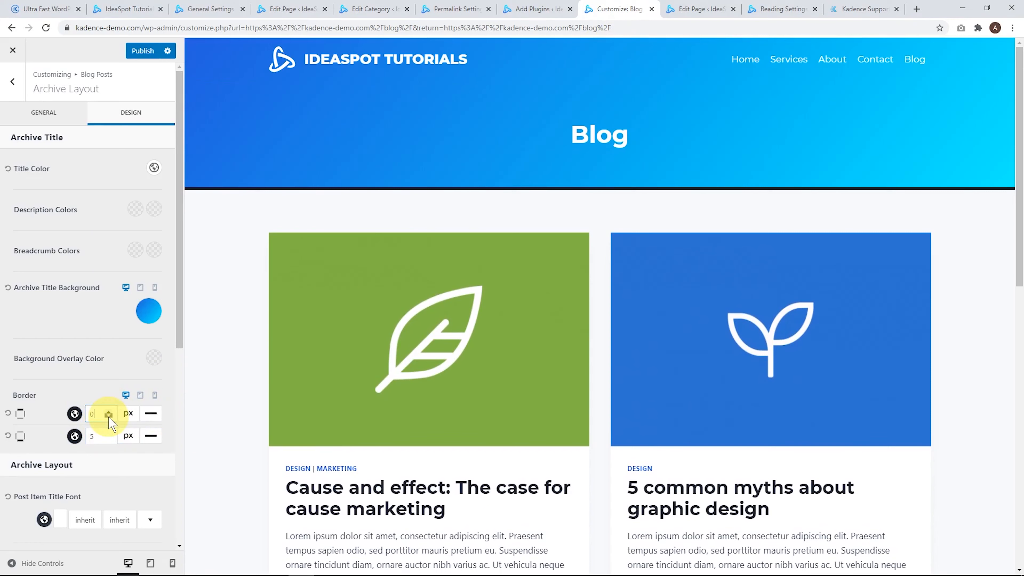
click(109, 439)
click(109, 439)
click(108, 438)
click(108, 439)
click(109, 438)
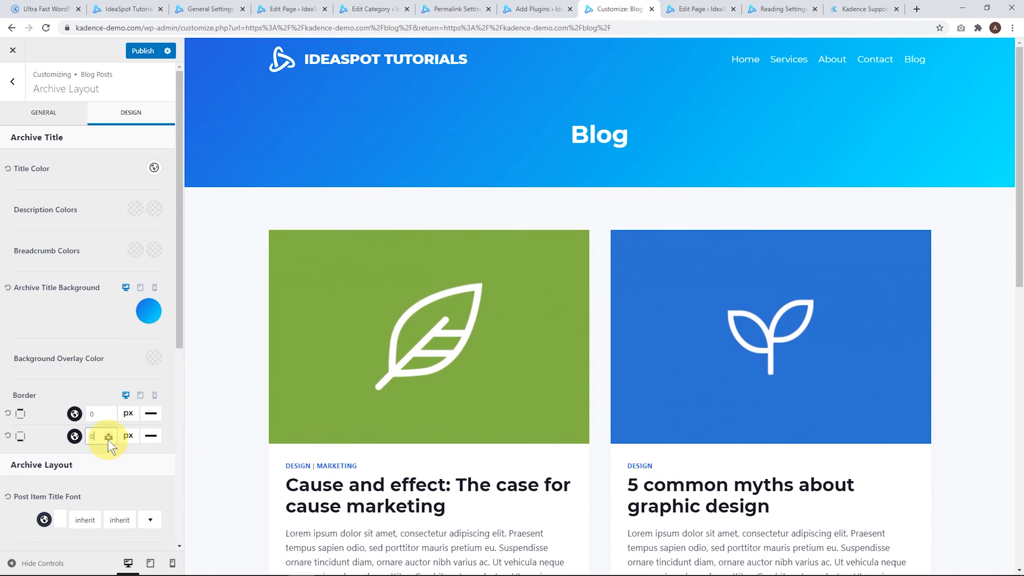
- Set the border style to none for both the top and bottom edges of the archive title area
click(150, 435)
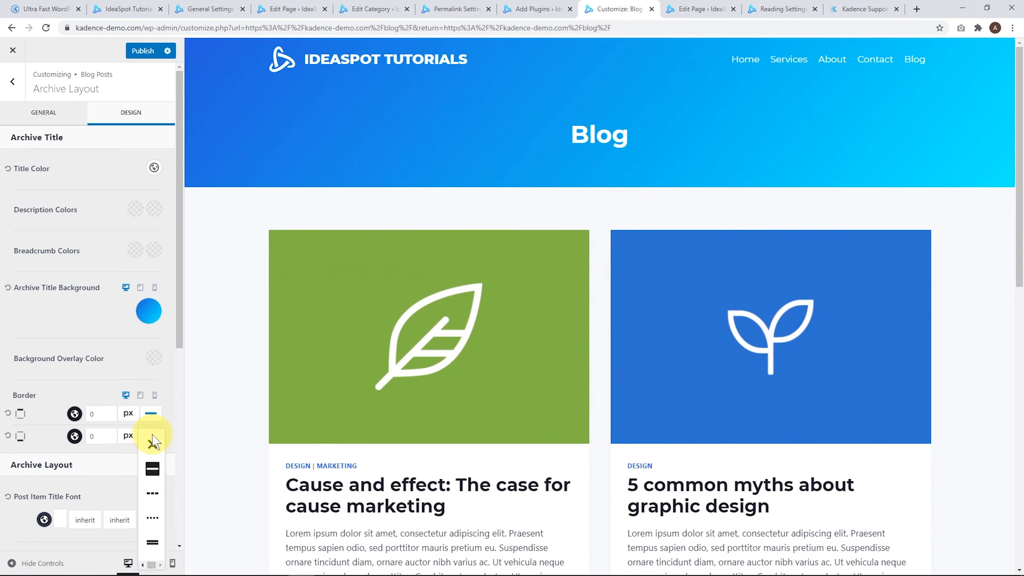
click(152, 445)
click(151, 413)
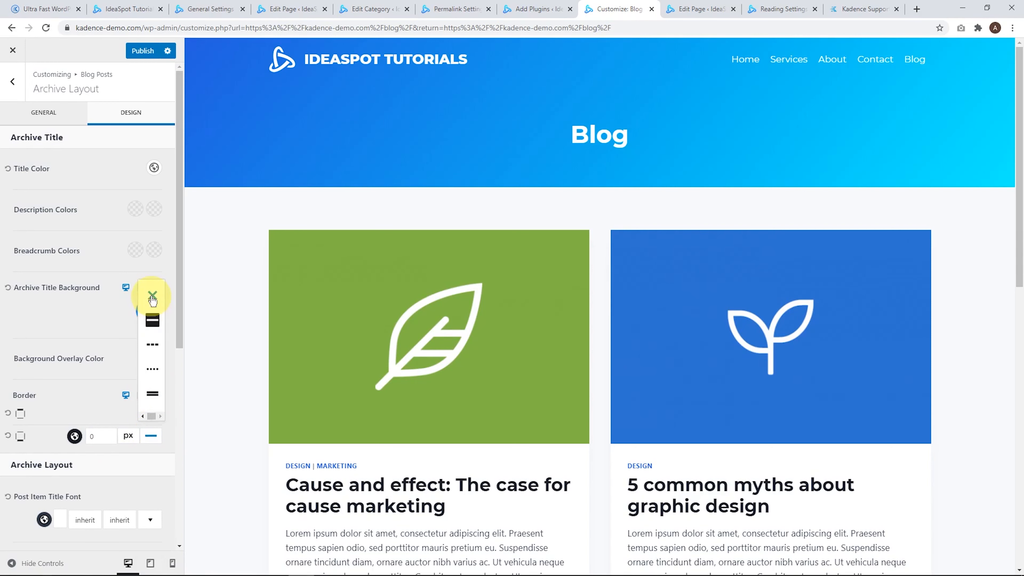
click(152, 299)
click(151, 436)
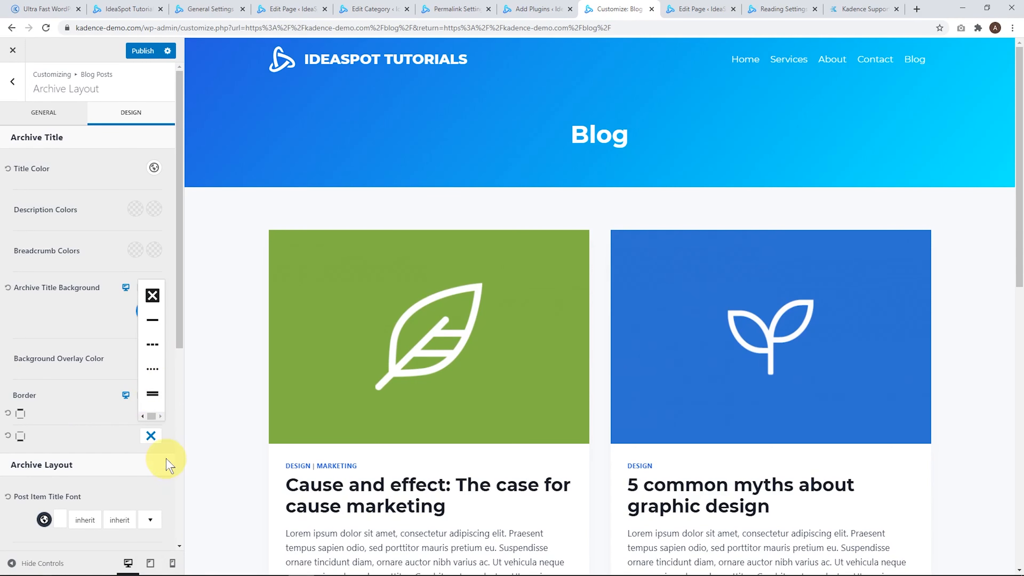
click(170, 434)
- Use the blue misty lake photo from the media library as the archive layout's site background image
scroll(170, 423, down, 8)
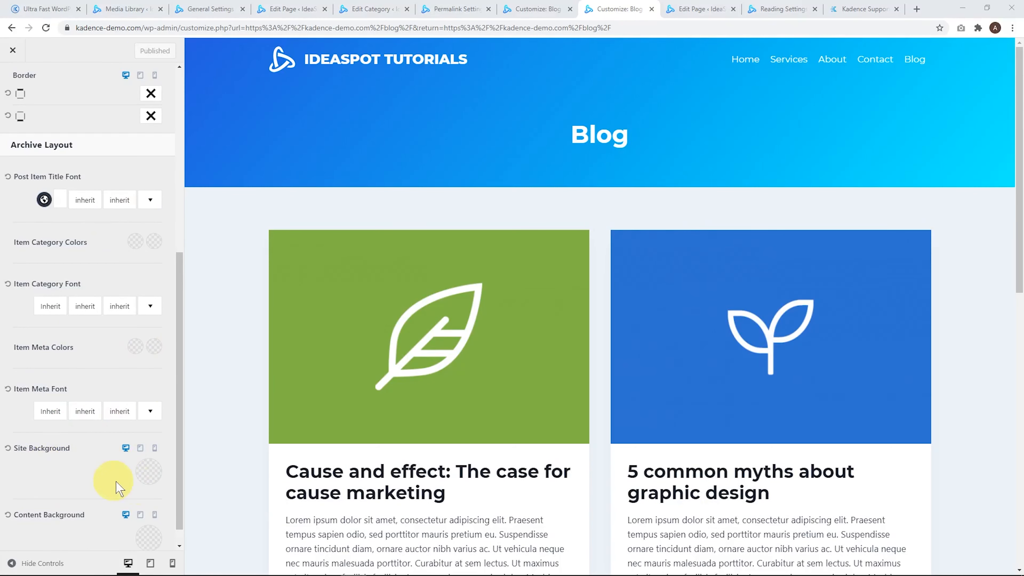
click(148, 469)
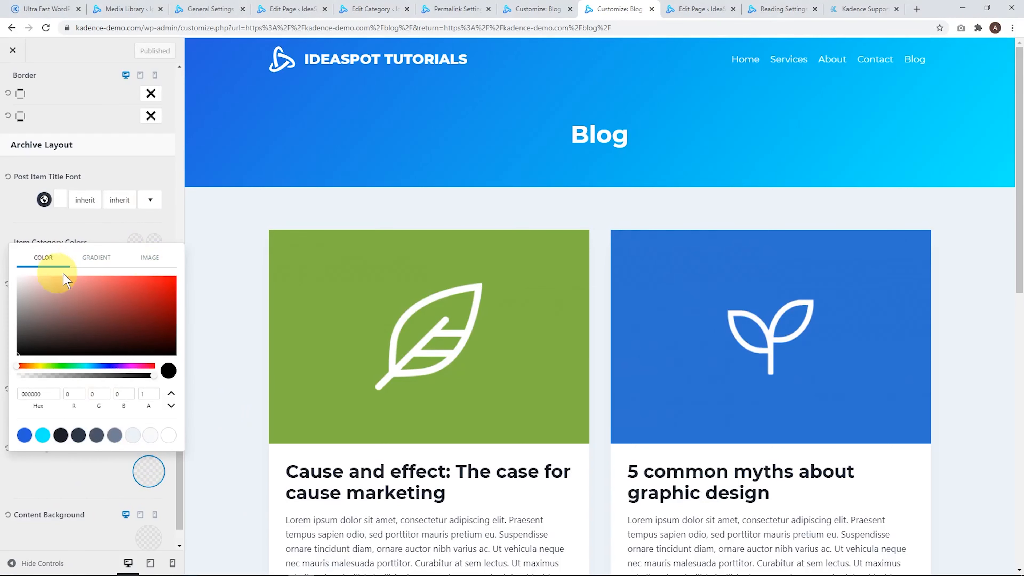
click(149, 263)
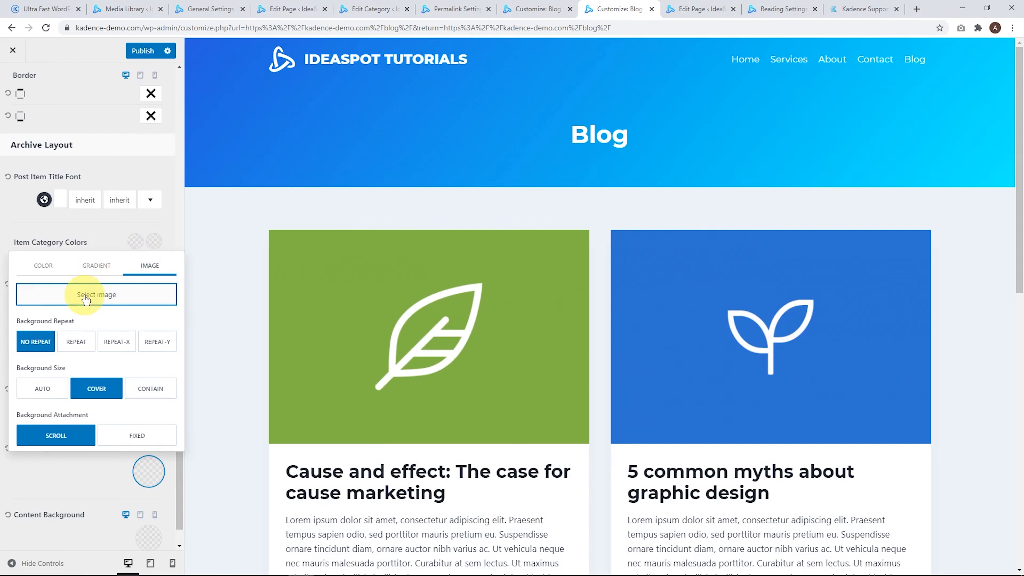
click(97, 294)
click(88, 200)
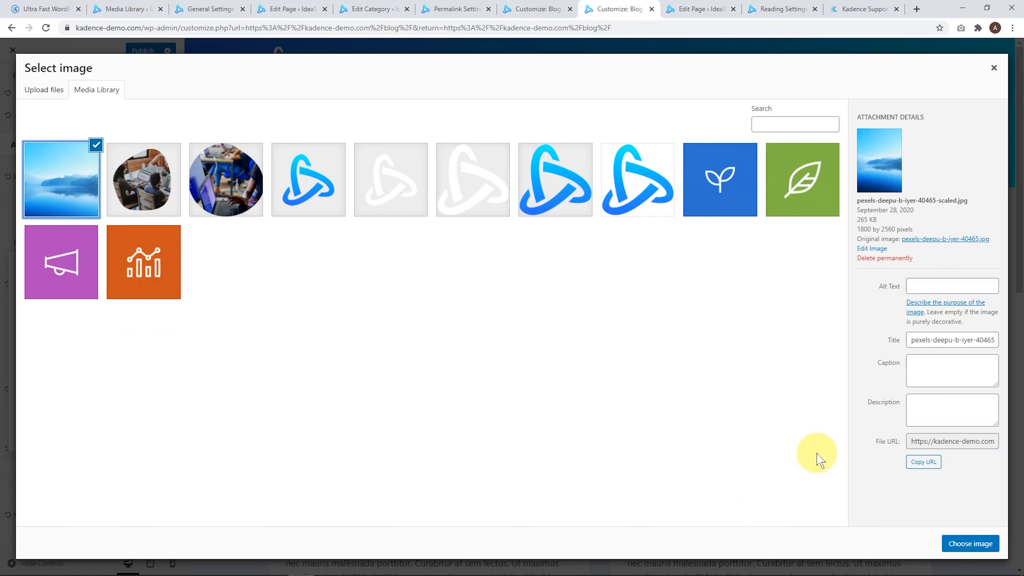
click(975, 543)
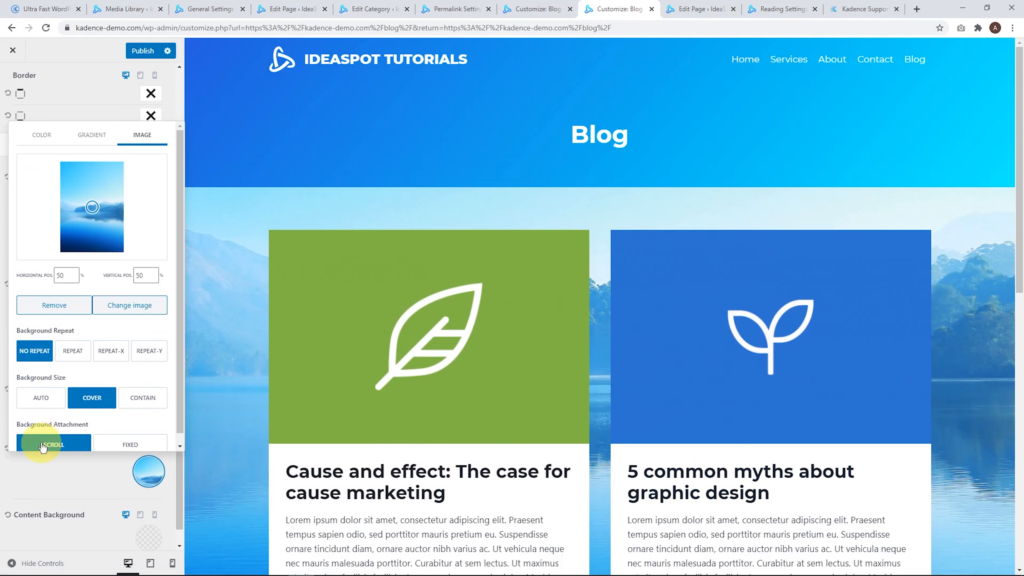
- Set the site background image's attachment to Fixed, check the effect by moving through the preview, and close the background options
click(130, 445)
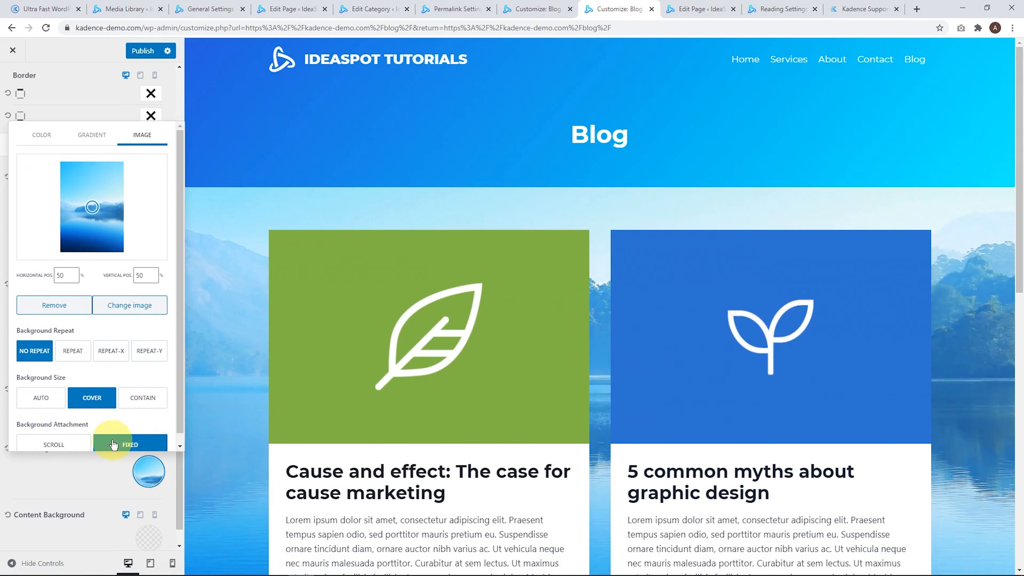
scroll(217, 434, down, 4)
scroll(226, 427, up, 4)
scroll(229, 425, down, 4)
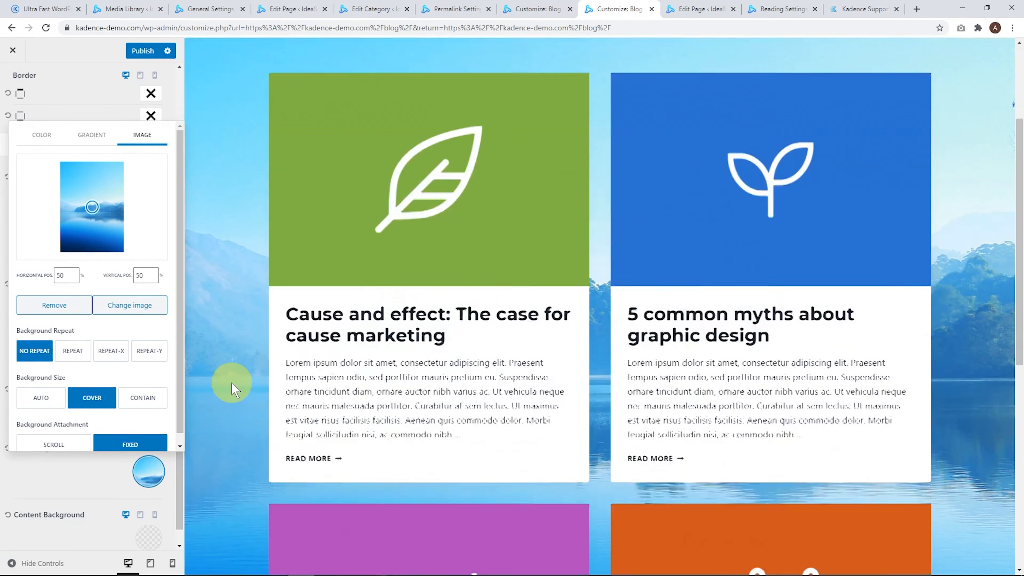
scroll(242, 377, down, 4)
scroll(238, 366, up, 5)
scroll(238, 367, down, 4)
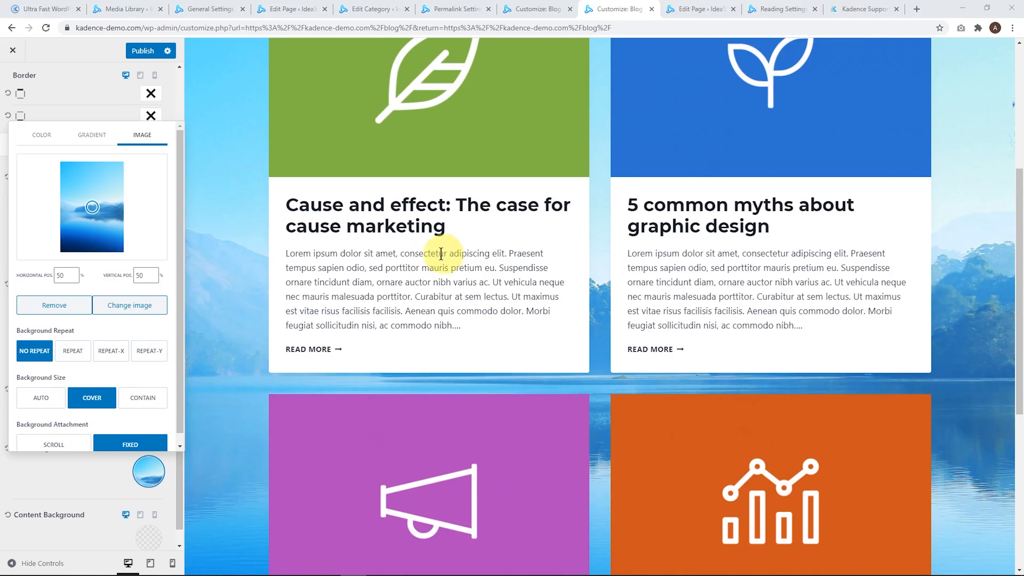
click(62, 492)
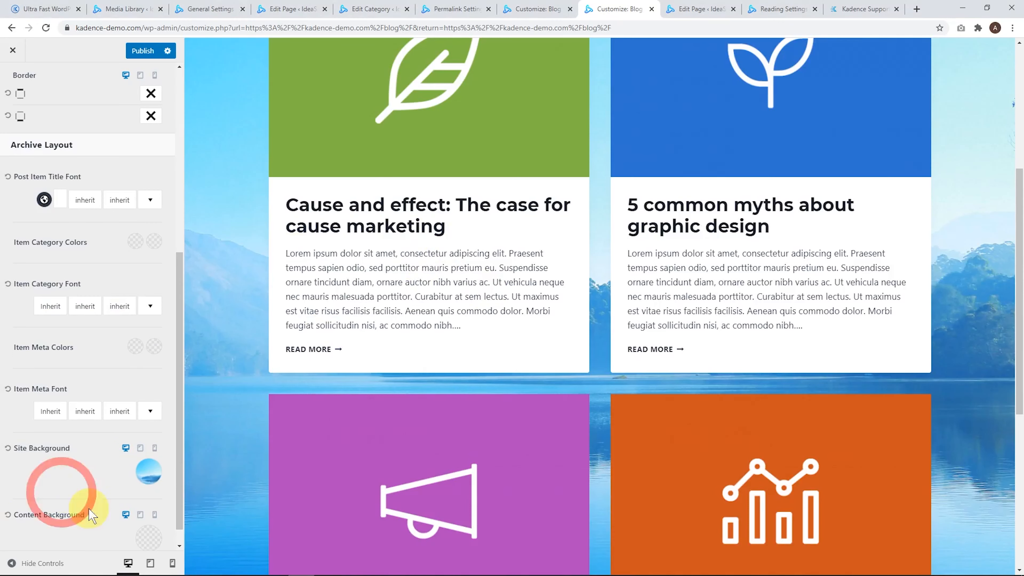
- Set the archive layout's content background to white (FFFFFF) with an opacity of 0.74
click(153, 544)
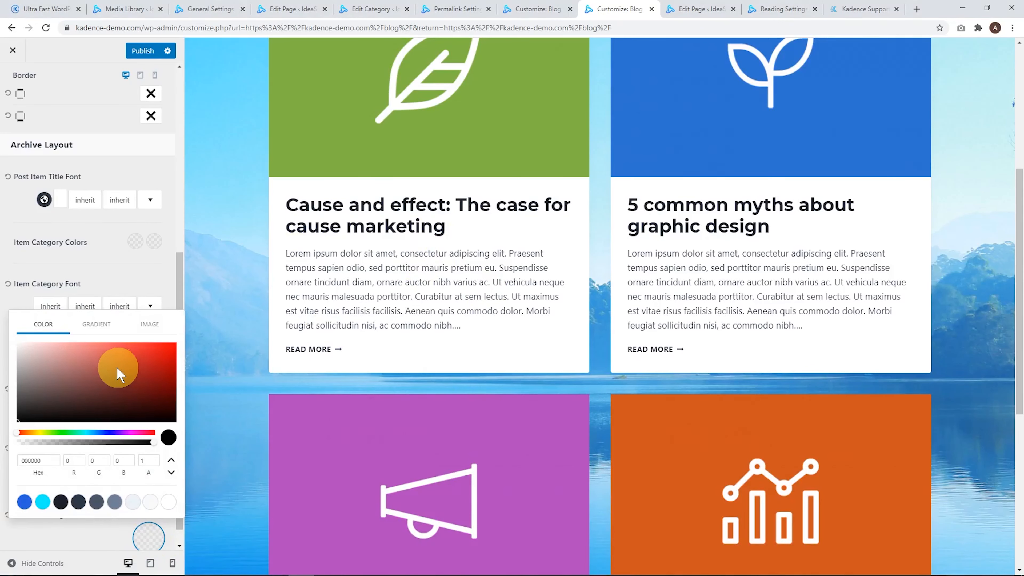
click(168, 502)
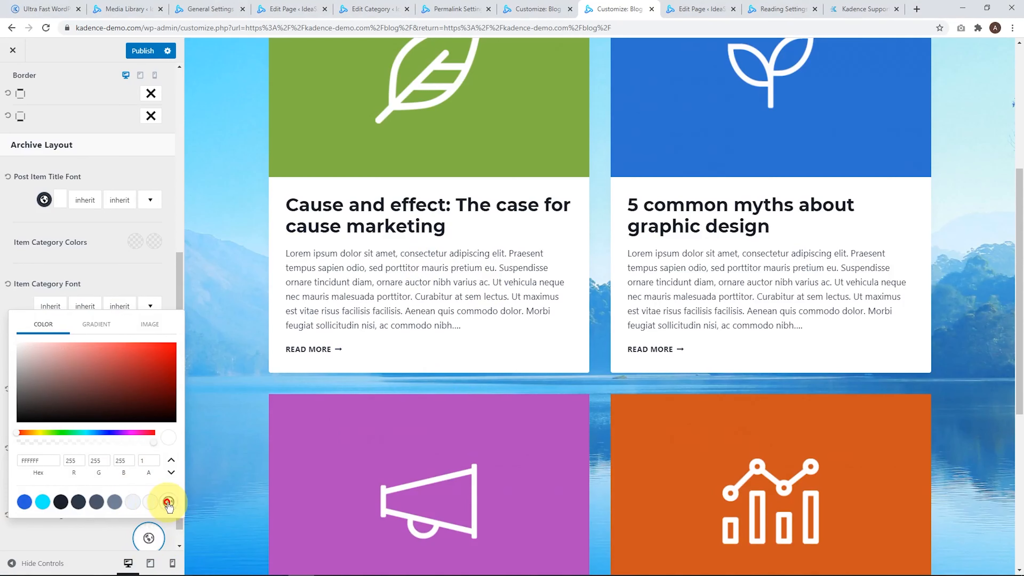
drag(144, 446, 85, 449)
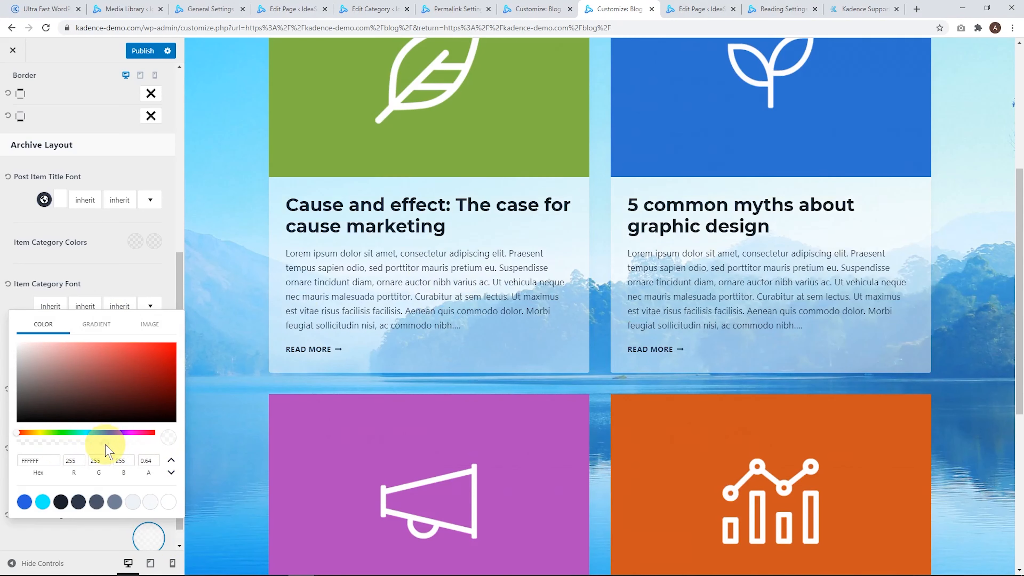
drag(106, 450, 118, 448)
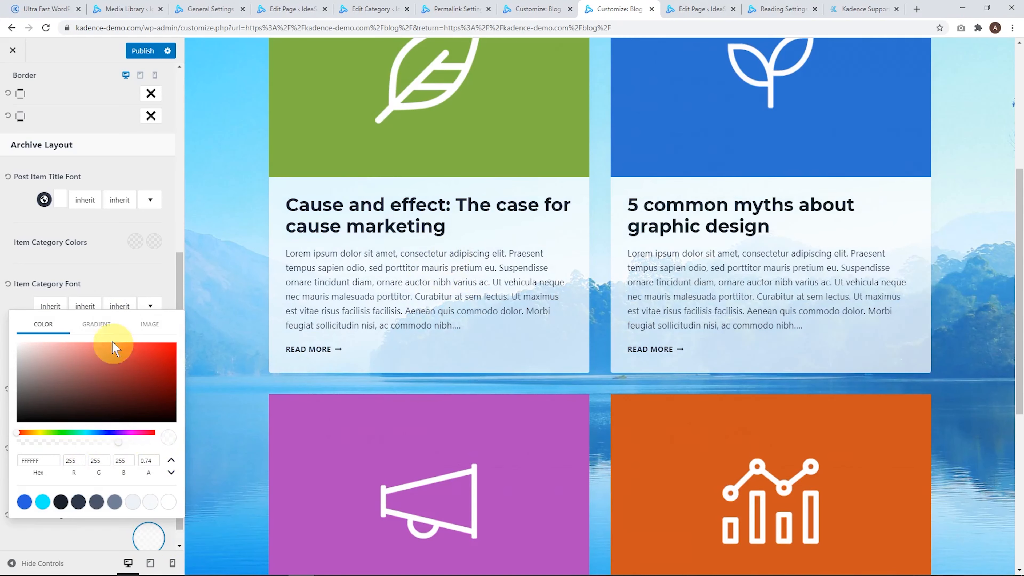
- Change the content background to a gradient from white to blue 255FDD at 0.87 opacity, and check the post cards in the preview
click(98, 324)
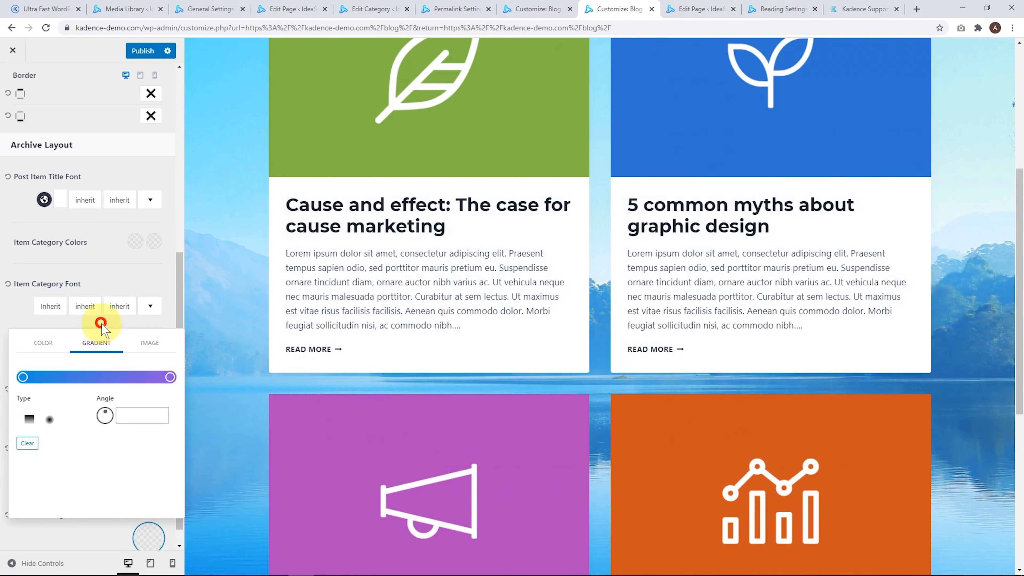
click(23, 377)
click(168, 204)
click(169, 377)
click(24, 204)
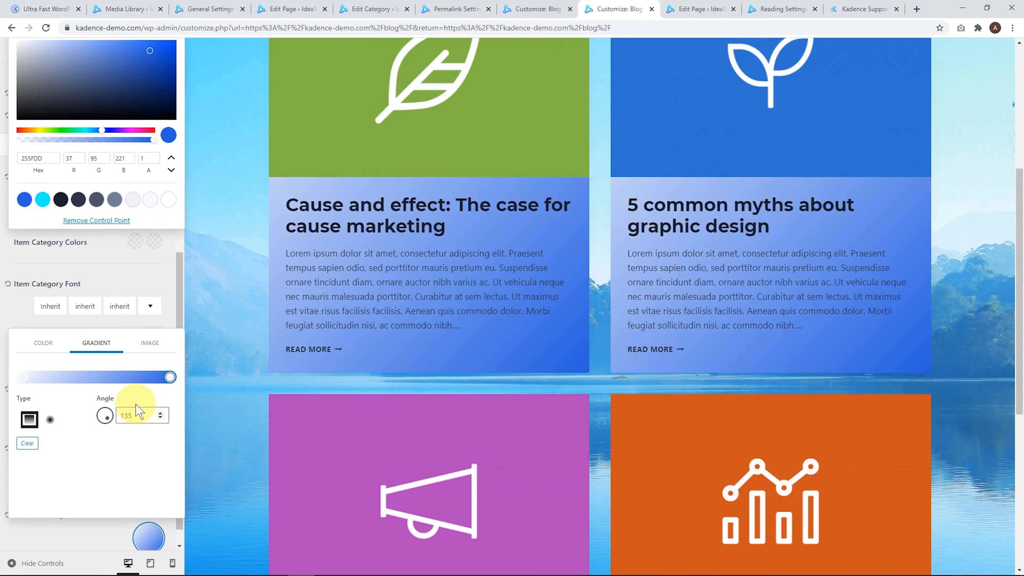
drag(152, 144, 143, 141)
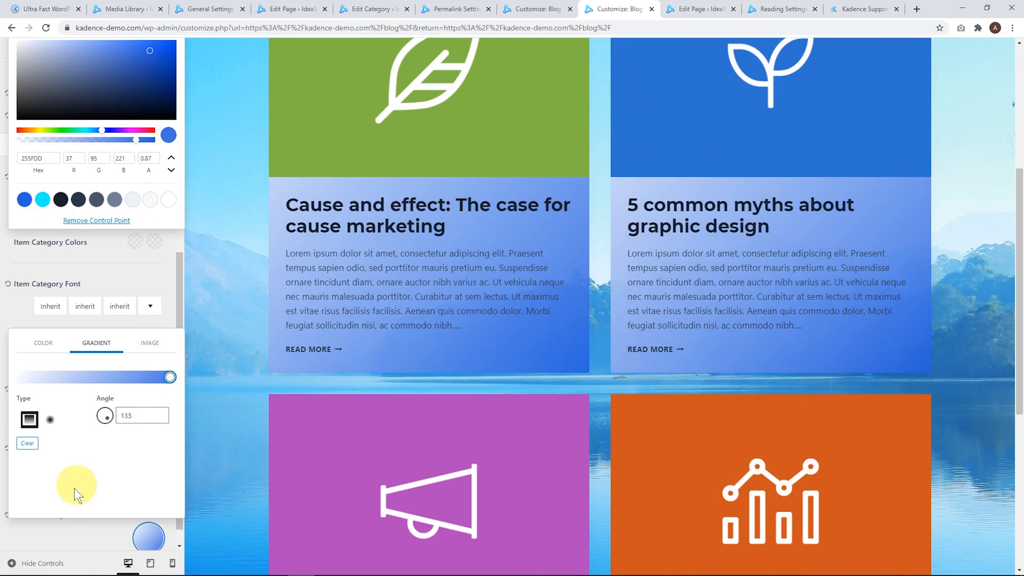
click(218, 468)
scroll(235, 419, down, 5)
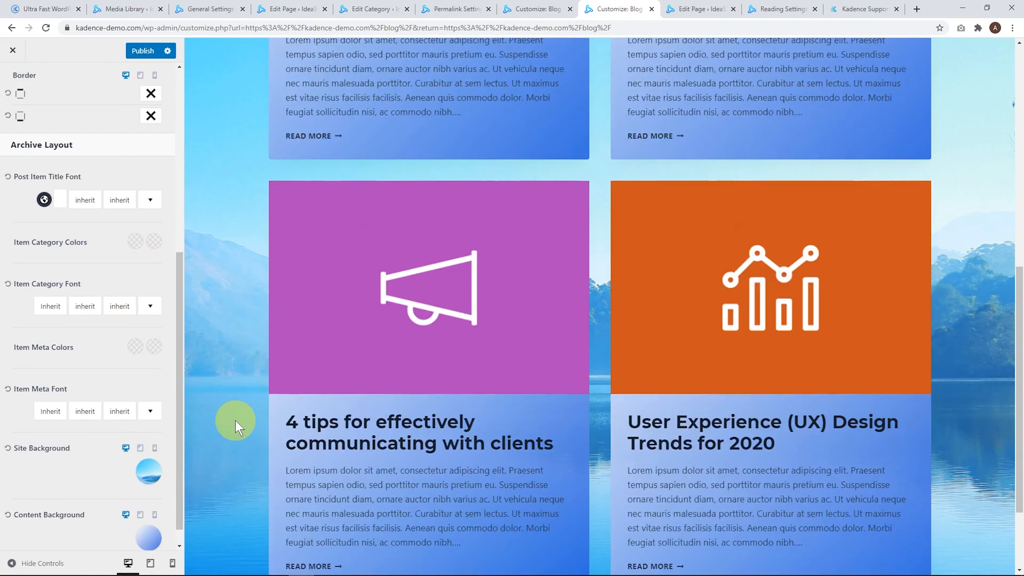
scroll(235, 419, up, 5)
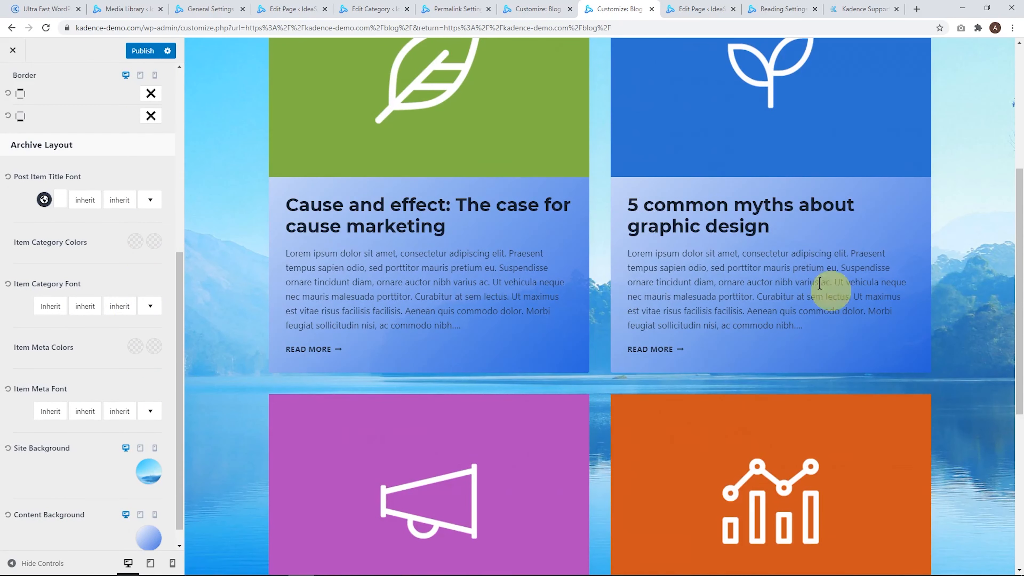
- Switch the content background to solid white (FFFFFF) with an opacity of 0.75 and publish the changes
click(146, 541)
click(42, 344)
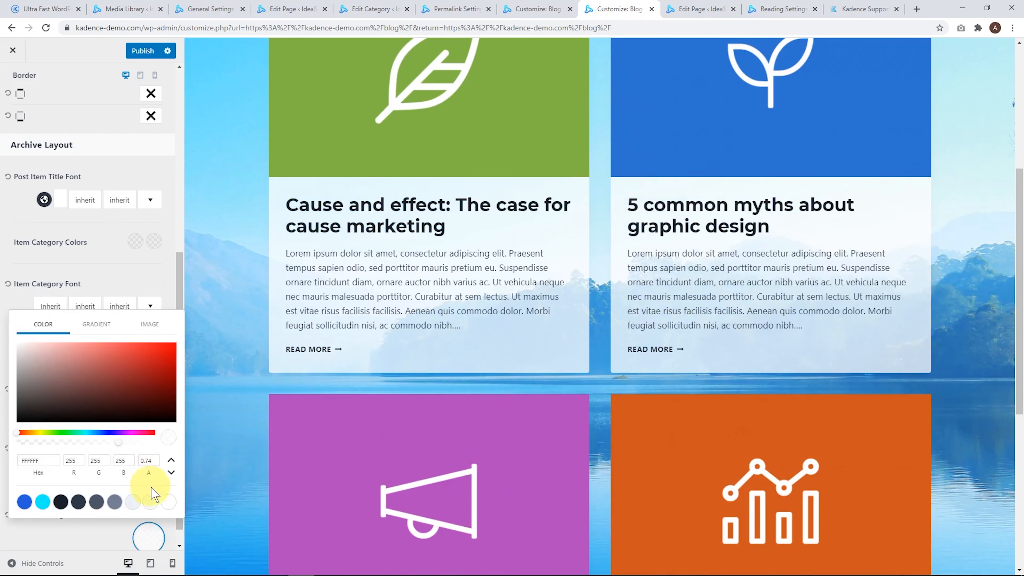
click(167, 502)
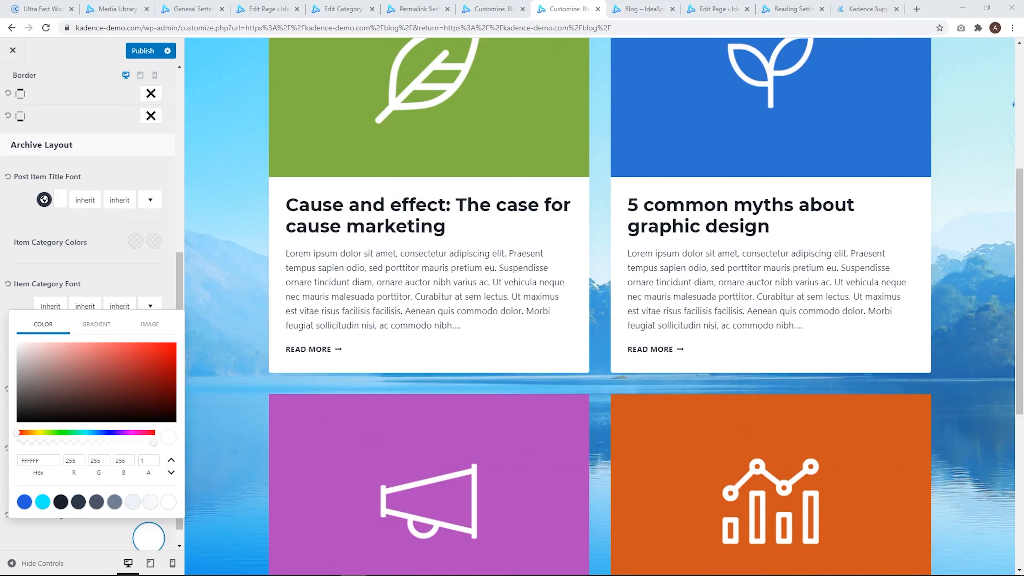
click(156, 460)
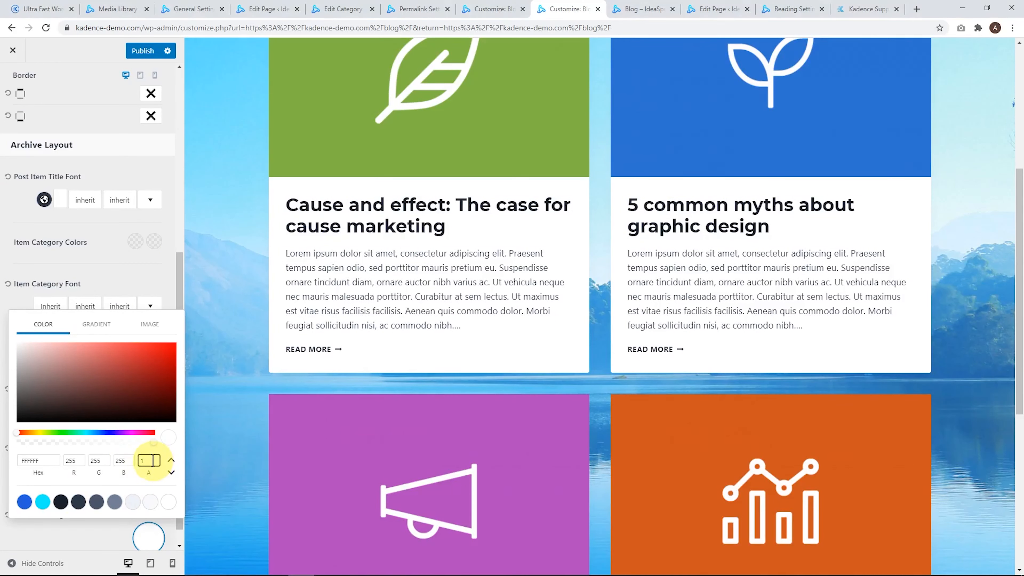
text(0.75)
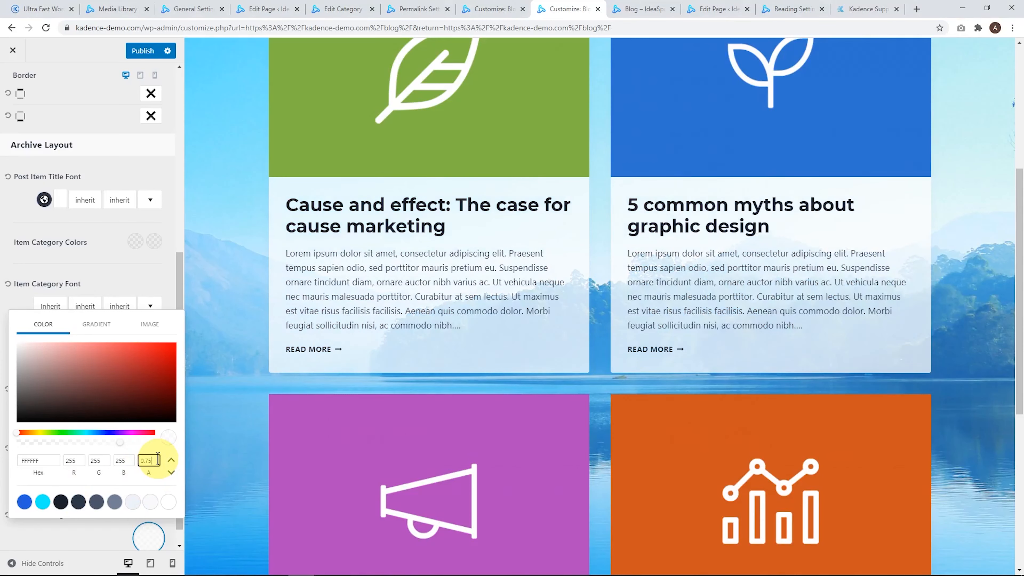
scroll(522, 324, down, 3)
scroll(512, 322, up, 3)
click(143, 53)
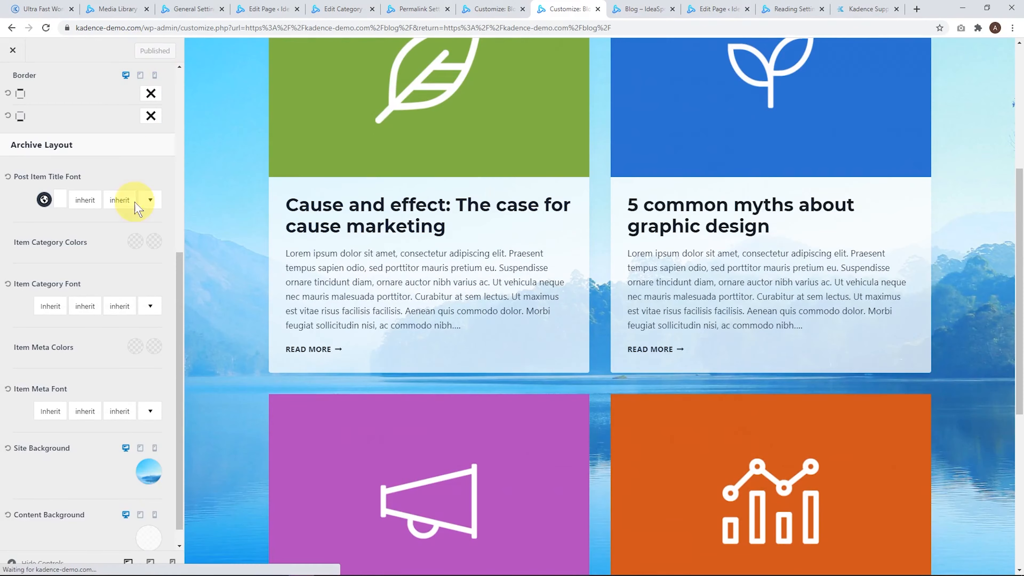
- Check the published blog page on the live site, looking at the header, post cards and fixed background
scroll(314, 330, down, 4)
key(ctrl+Tab)
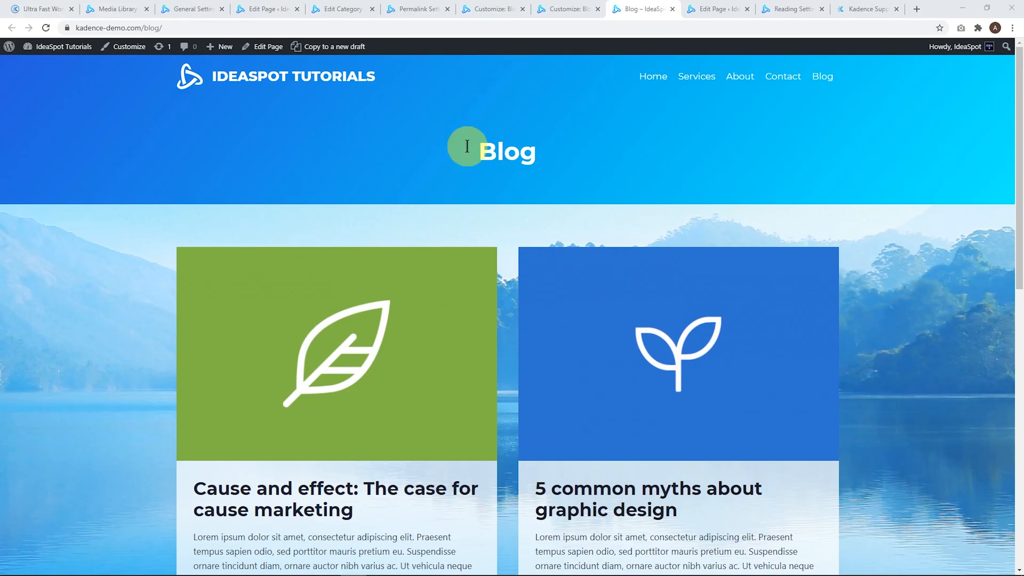
scroll(494, 144, down, 8)
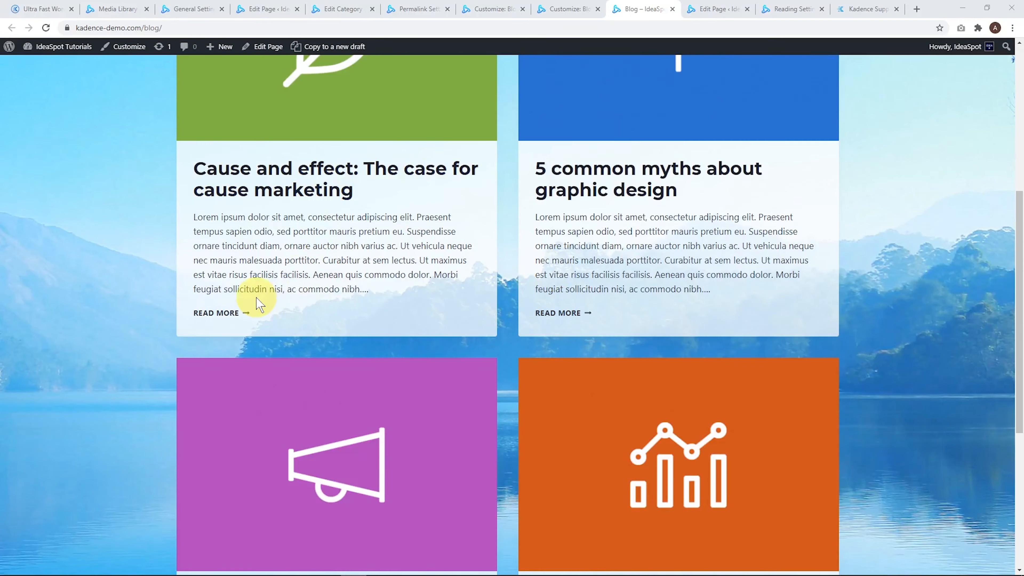
scroll(258, 304, down, 7)
scroll(342, 327, up, 9)
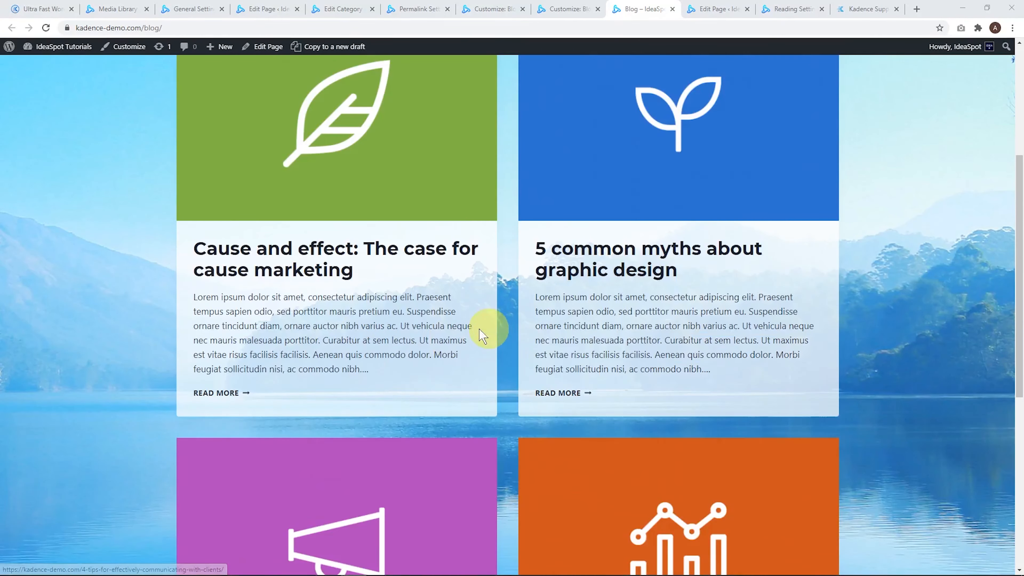
scroll(482, 336, up, 6)
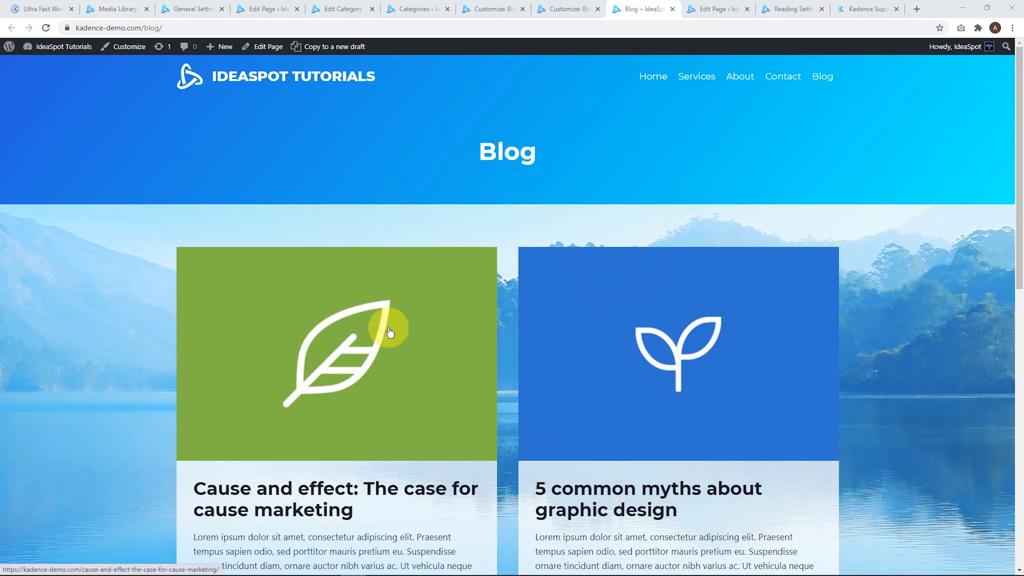
- View the Design category's archive in a new tab from the Categories list and look over its title and post cards
click(417, 10)
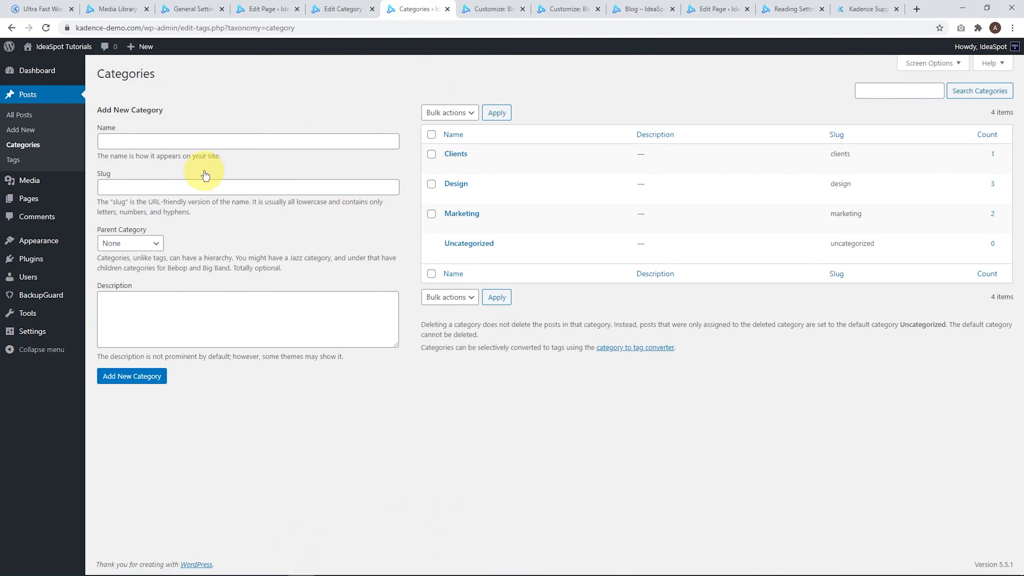
mouse_move(469, 197)
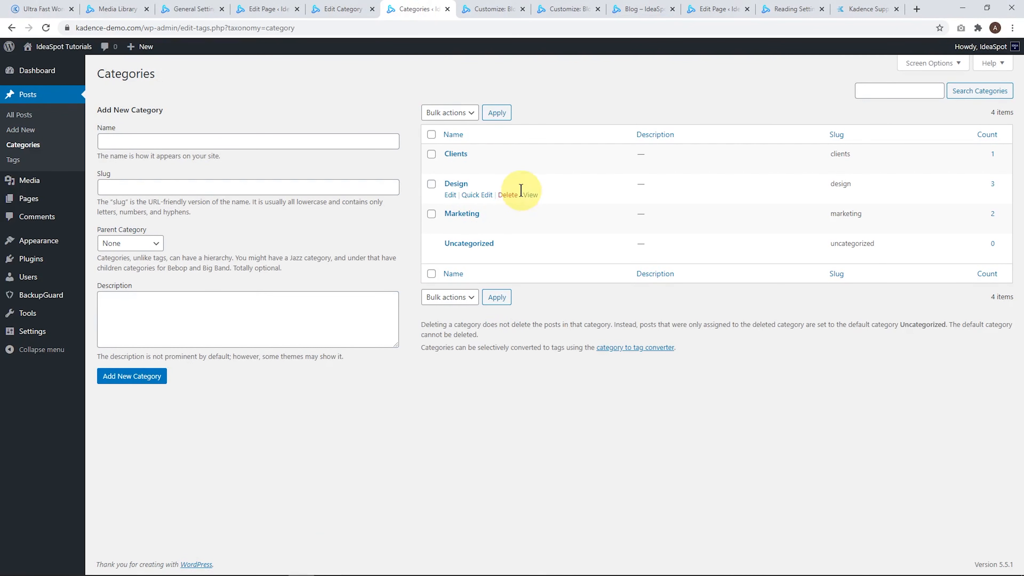
right_click(534, 196)
click(549, 204)
click(449, 9)
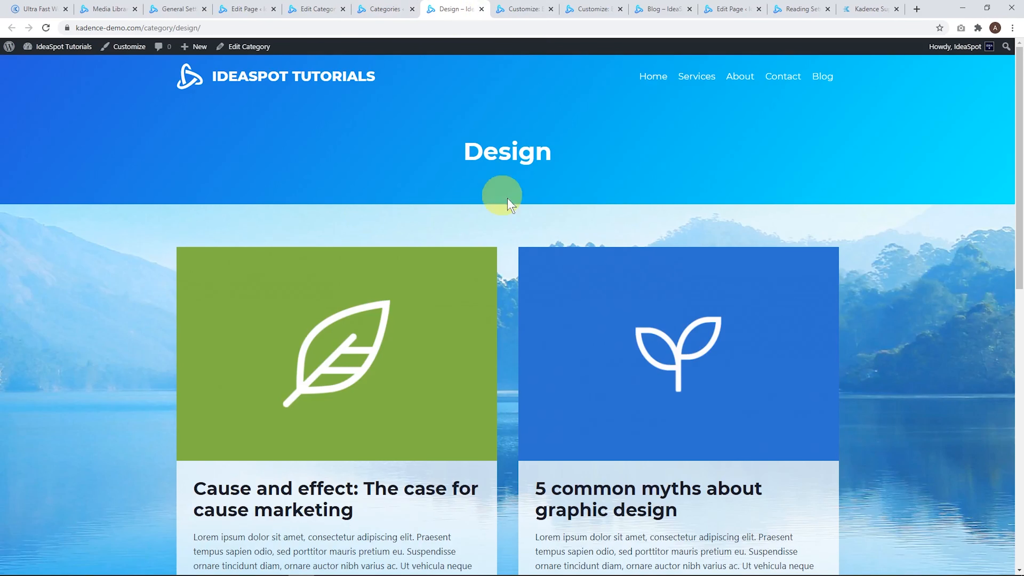
scroll(430, 279, down, 1)
scroll(429, 278, down, 6)
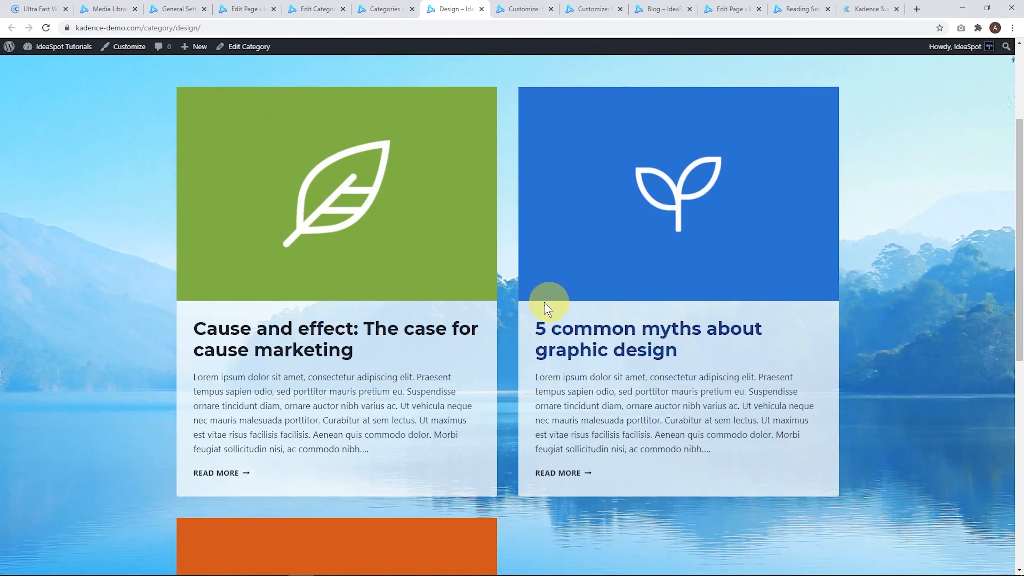
scroll(466, 412, up, 5)
scroll(500, 373, up, 3)
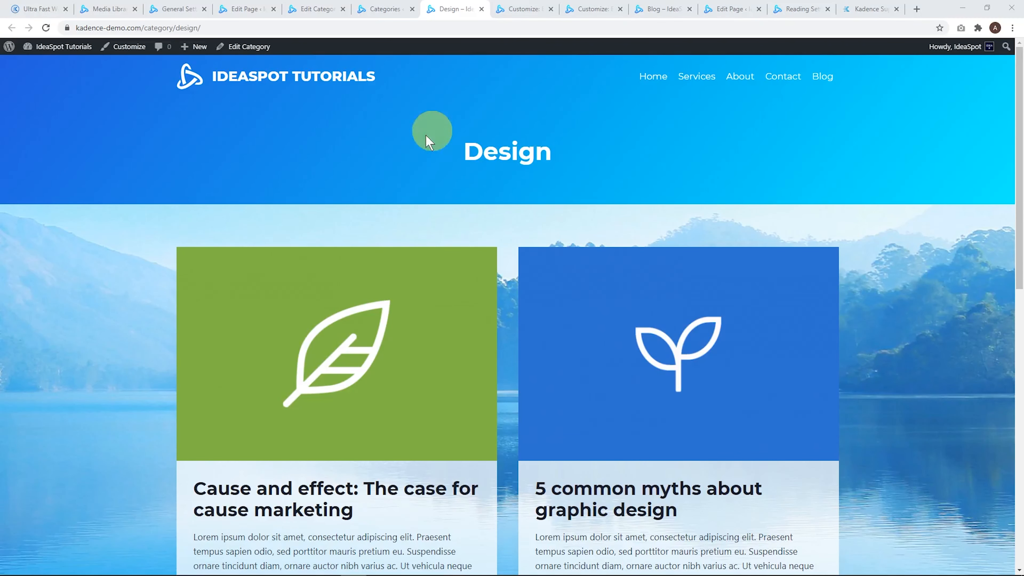
- Add the Design category to the Agency Menu directly after Home and publish the menu
click(518, 8)
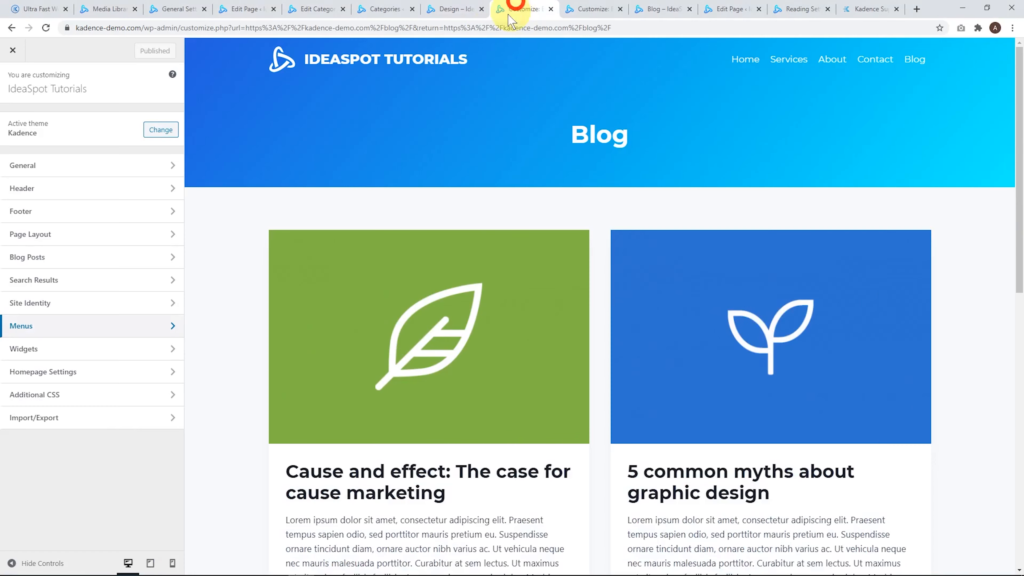
click(26, 328)
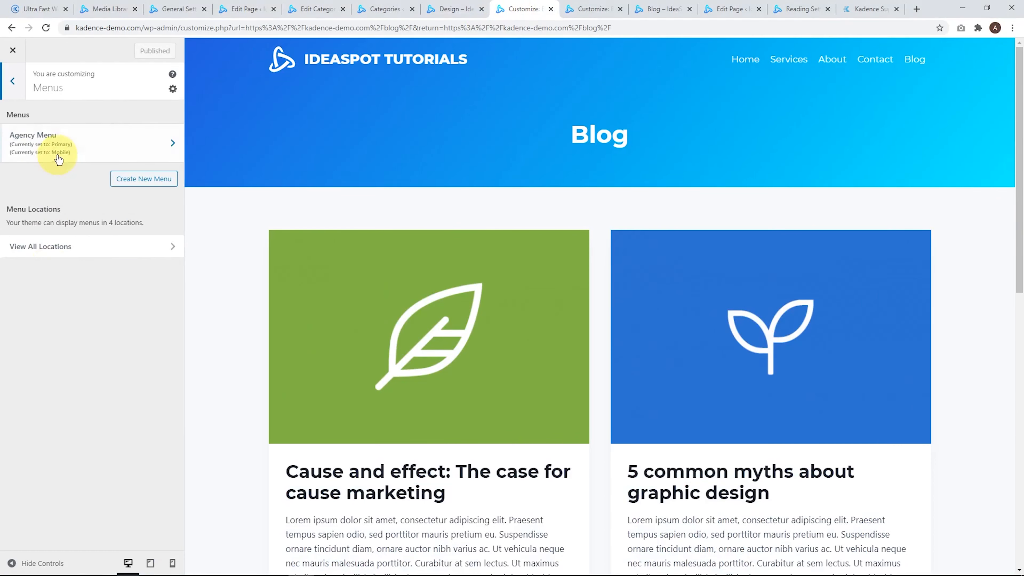
click(40, 140)
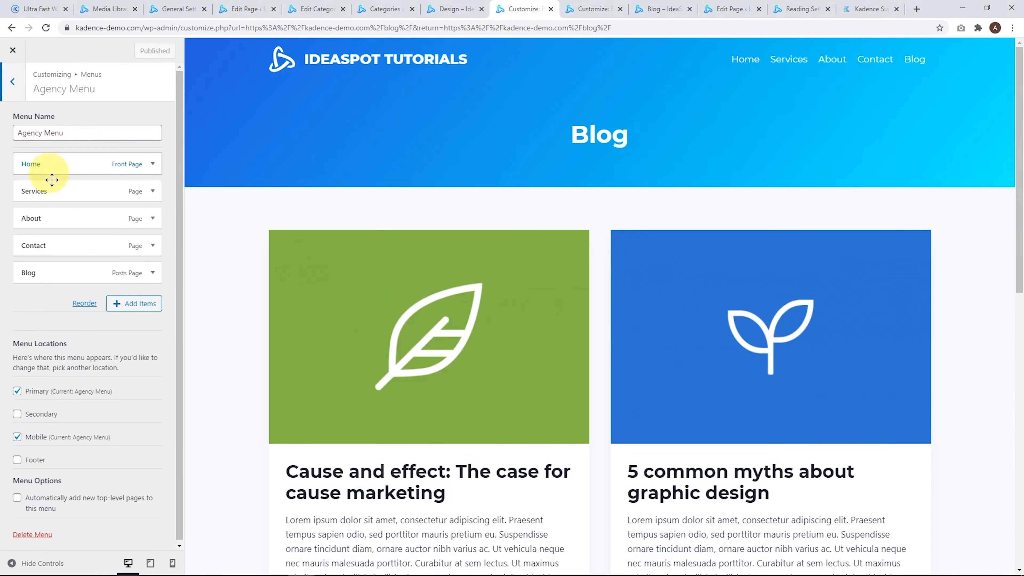
click(135, 303)
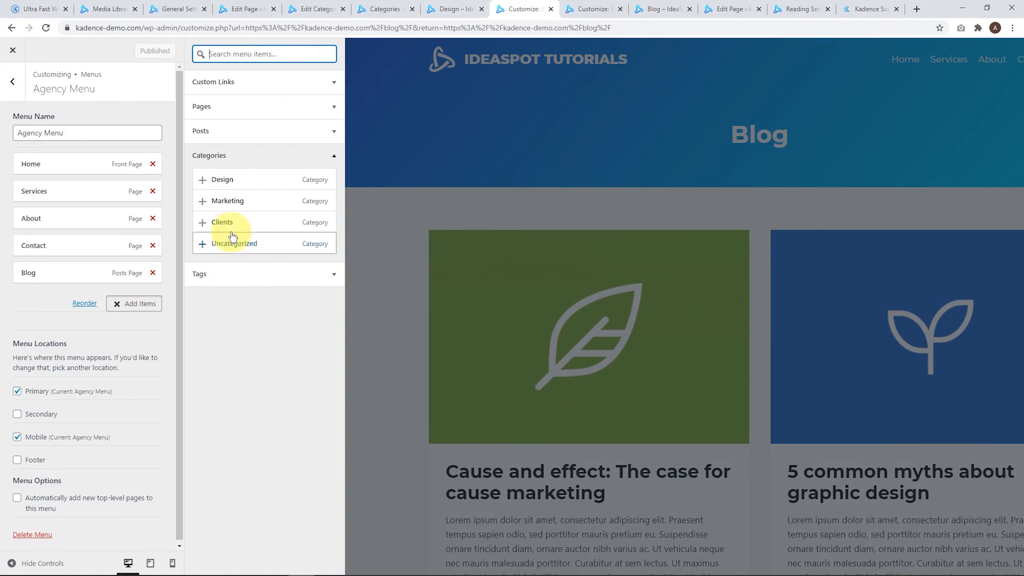
click(269, 159)
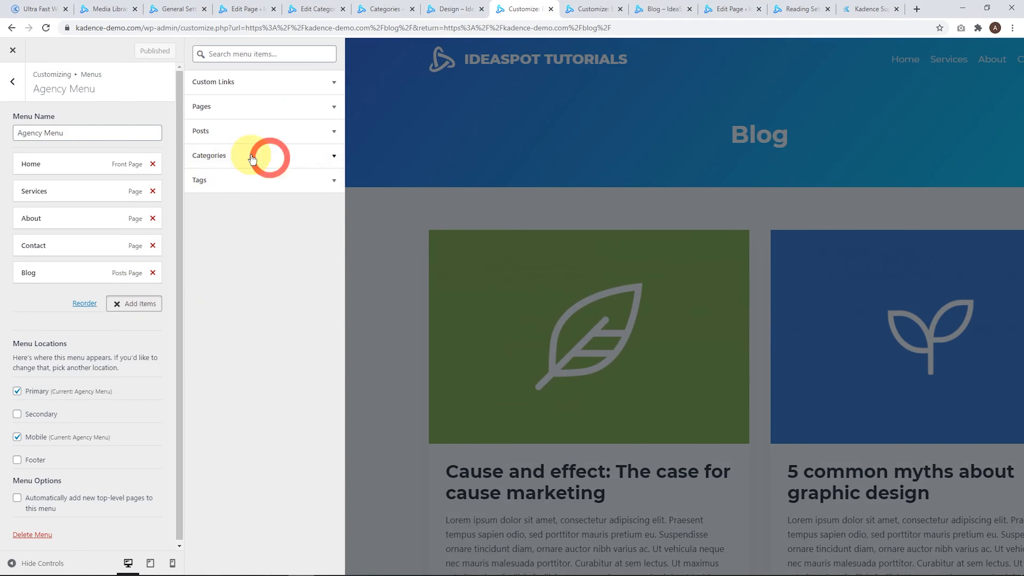
click(264, 158)
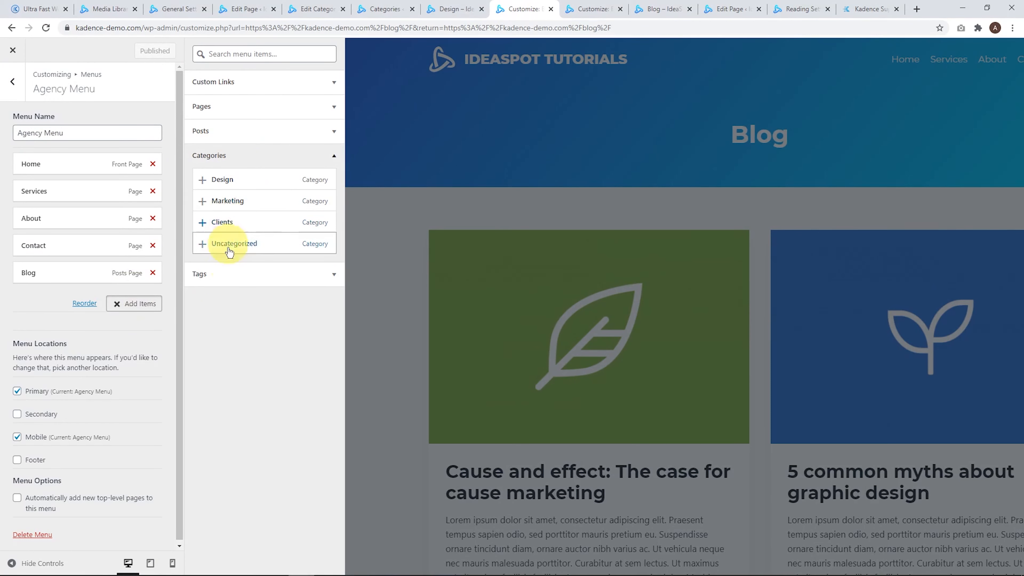
click(207, 180)
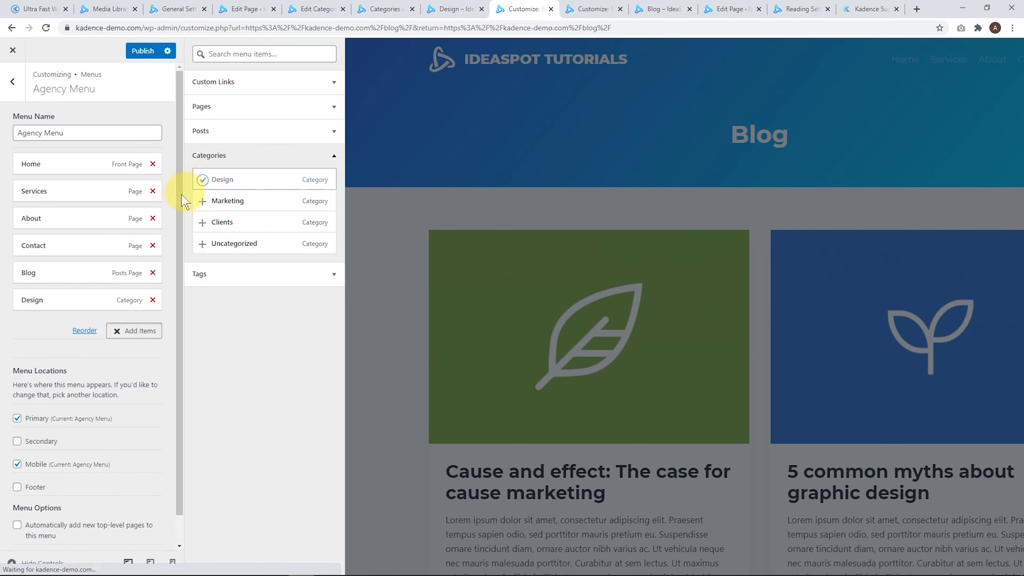
drag(53, 301, 45, 187)
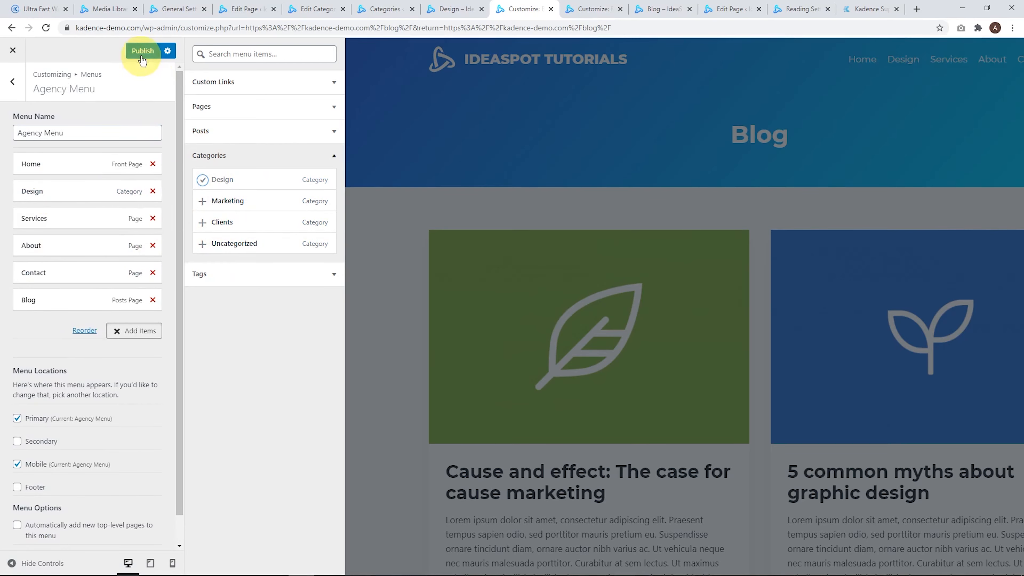
click(142, 55)
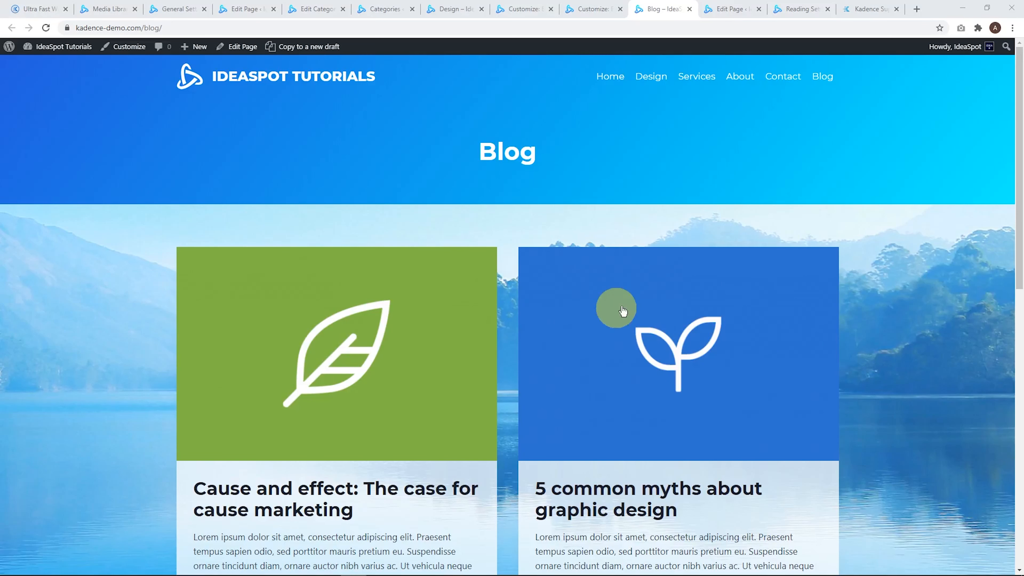
- Open the Design archive from the live site's navigation and look through its posts
click(646, 82)
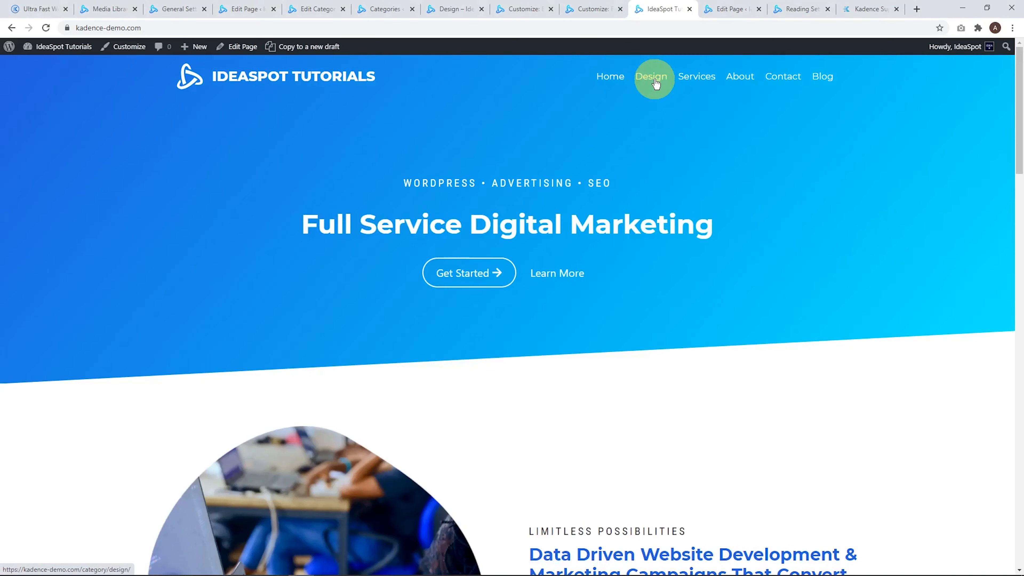
scroll(499, 398, down, 5)
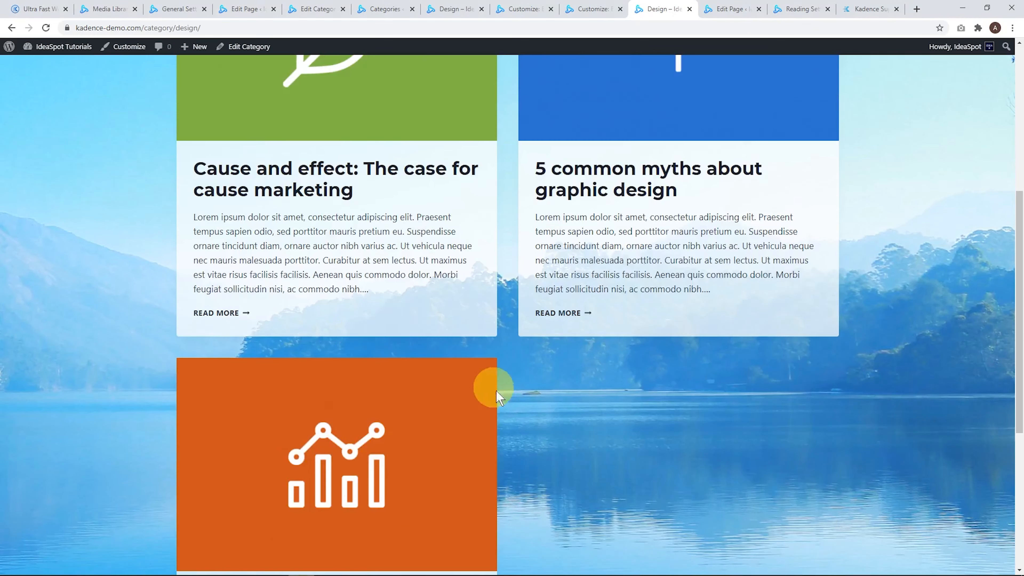
scroll(444, 343, down, 2)
scroll(432, 383, up, 10)
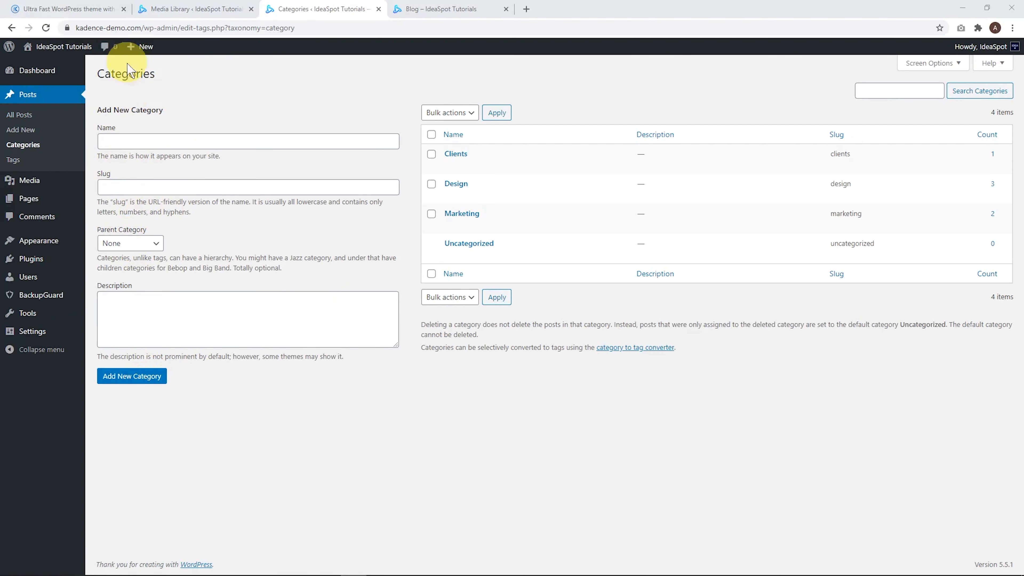
- Start a new post and try out its category assignment with Clients and Design
click(140, 66)
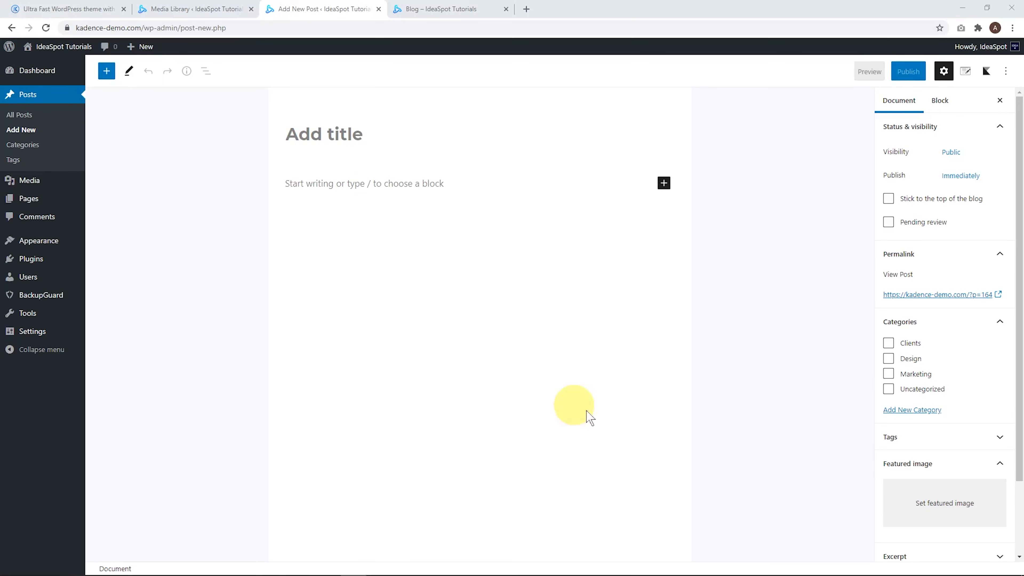
click(923, 322)
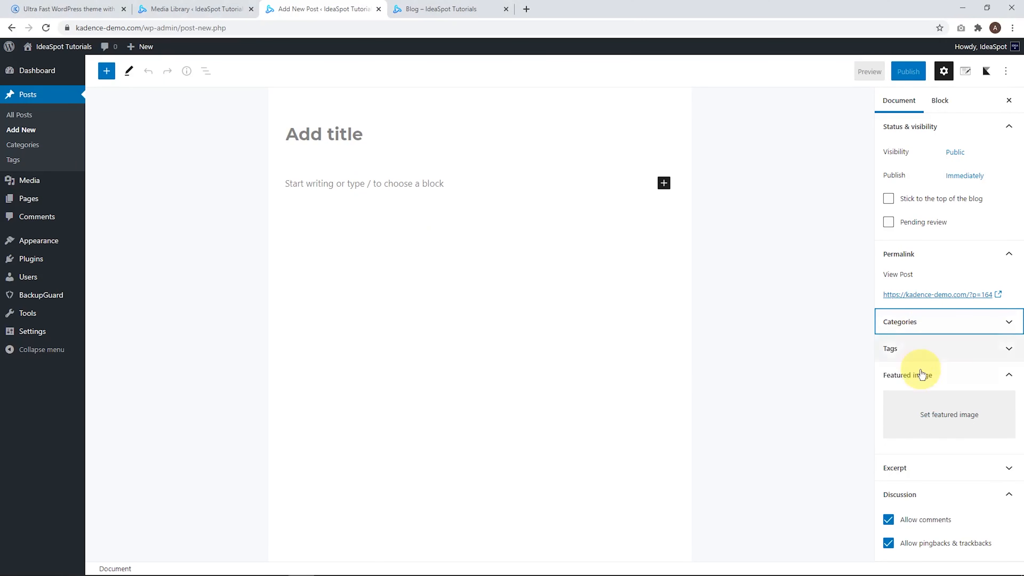
click(915, 330)
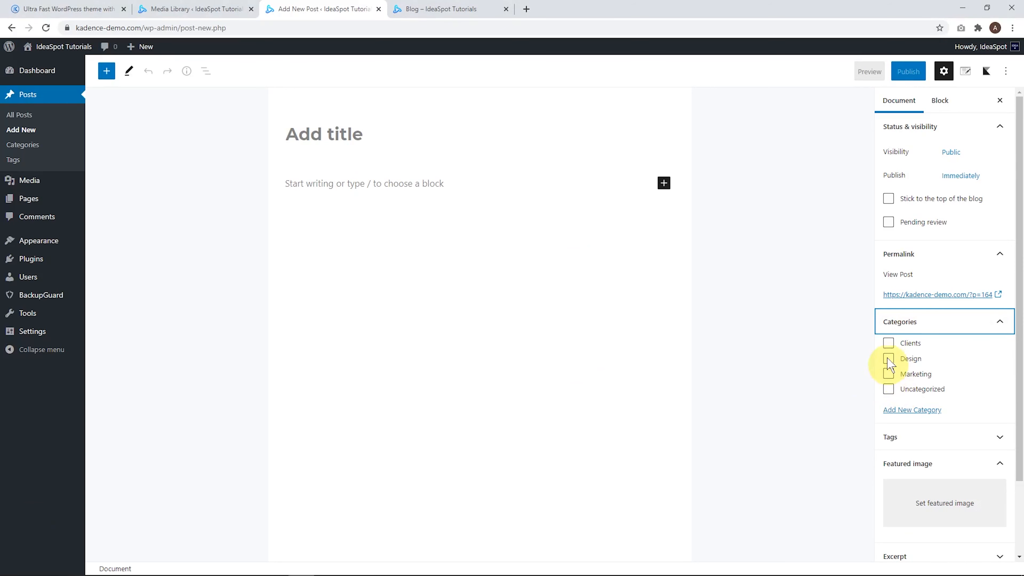
click(888, 343)
click(888, 358)
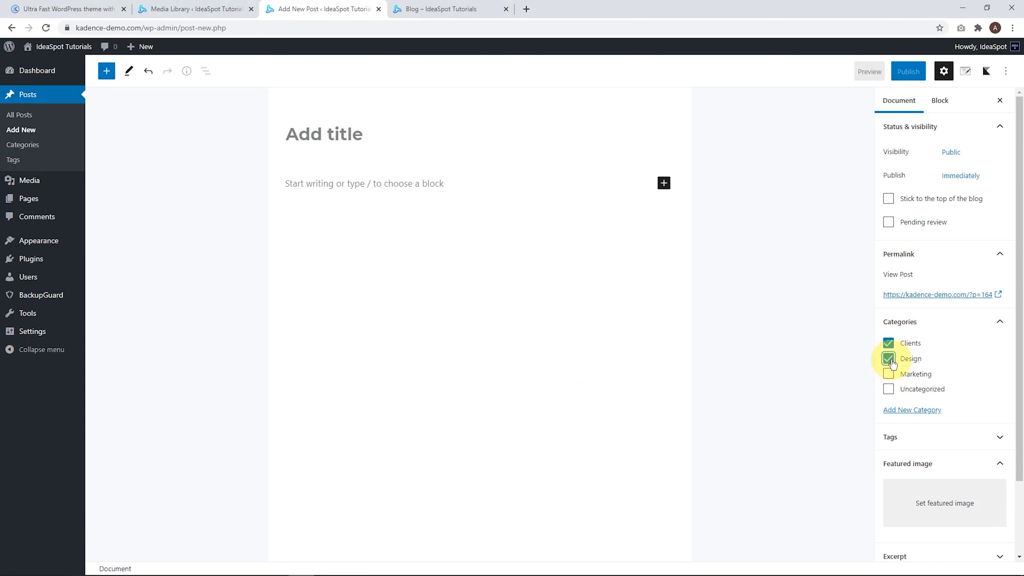
click(889, 343)
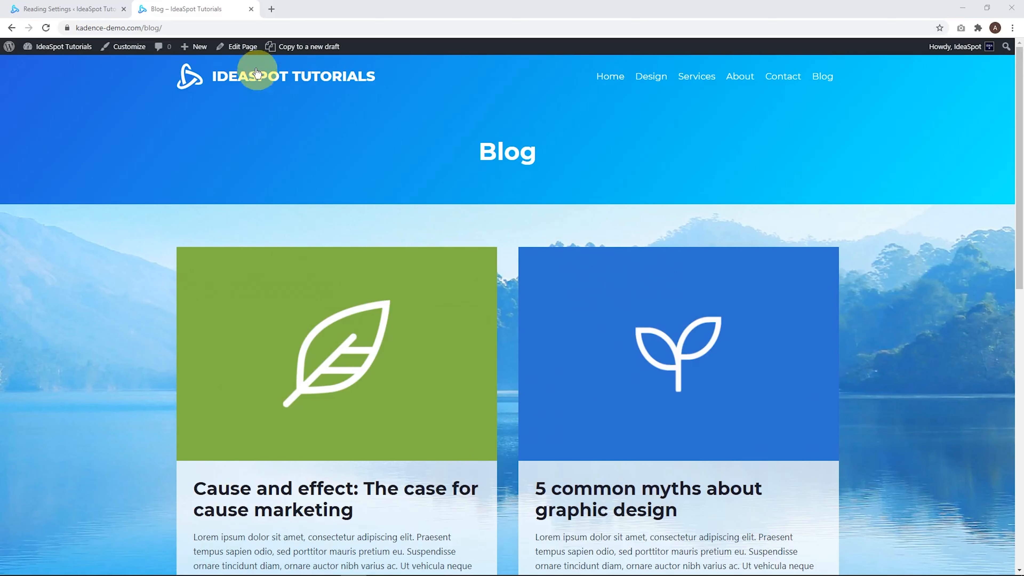
- Open the Blog page for editing and examine its header banner, post grid and subscribe section
click(239, 49)
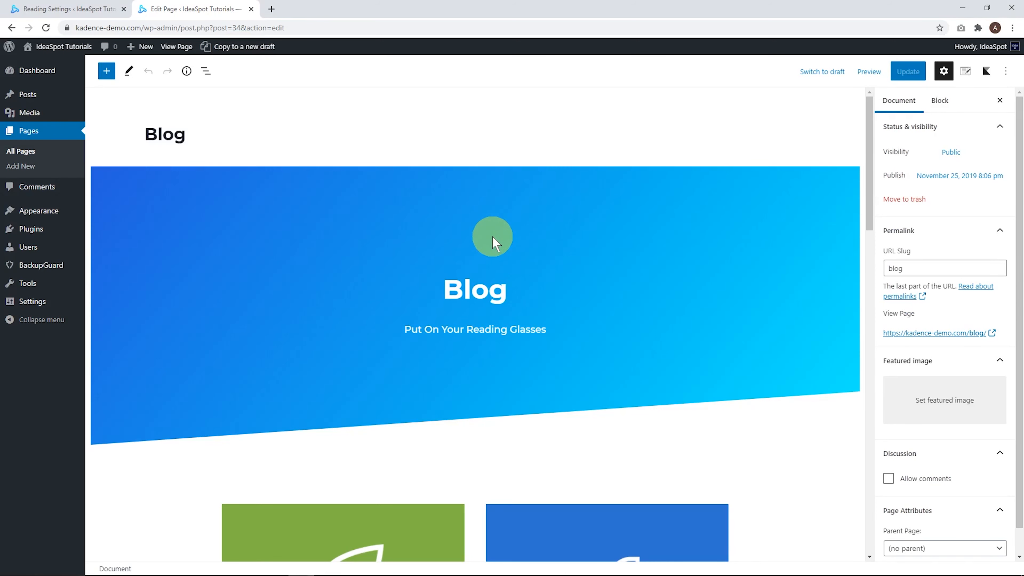
scroll(524, 238, down, 8)
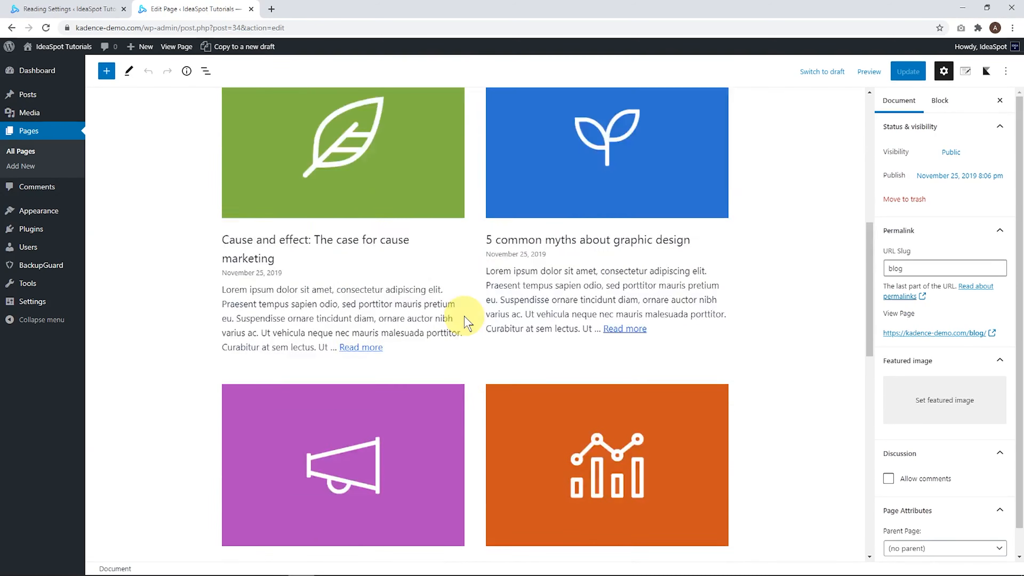
scroll(459, 316, up, 6)
scroll(465, 322, up, 3)
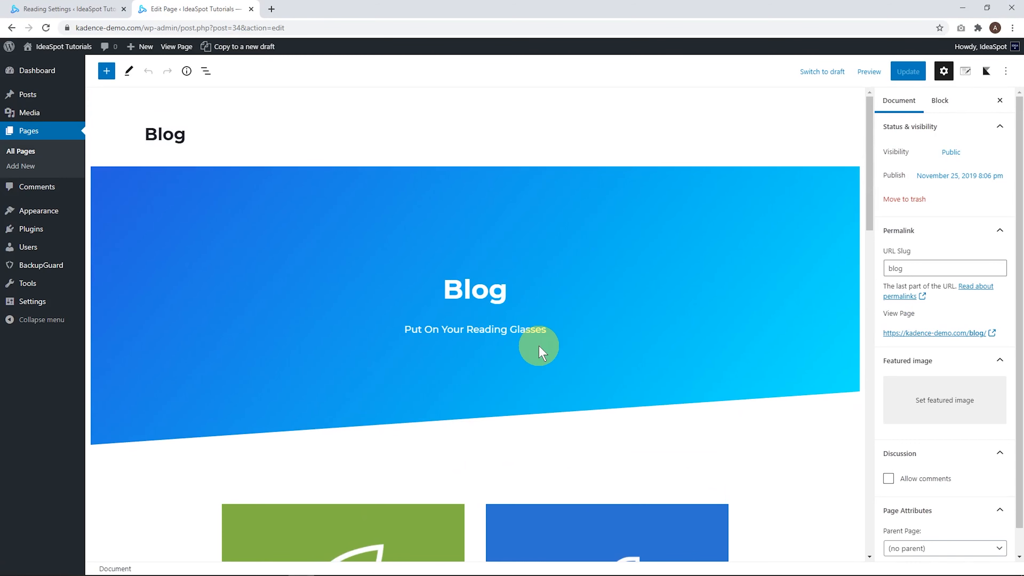
scroll(540, 347, down, 10)
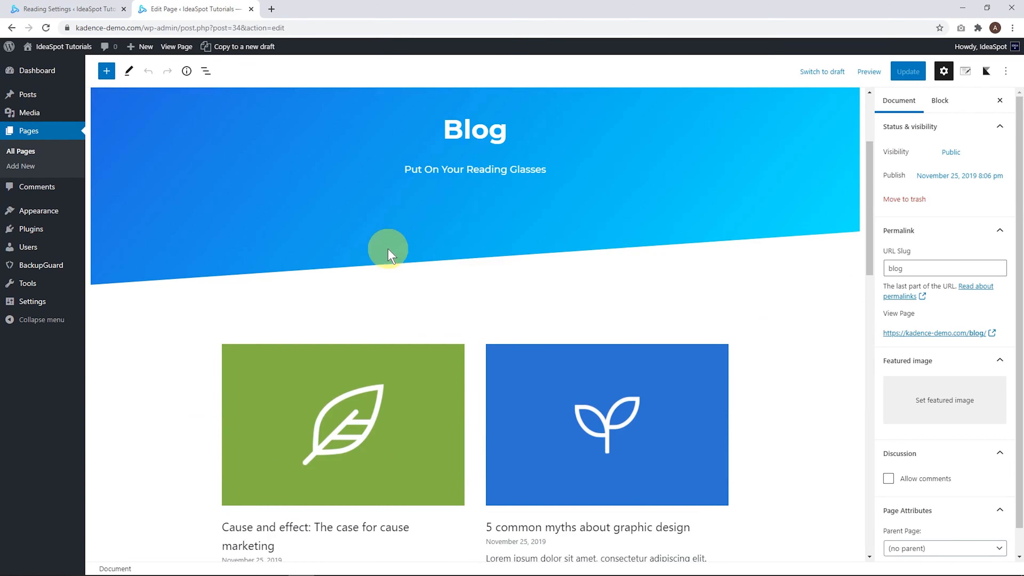
scroll(451, 250, down, 10)
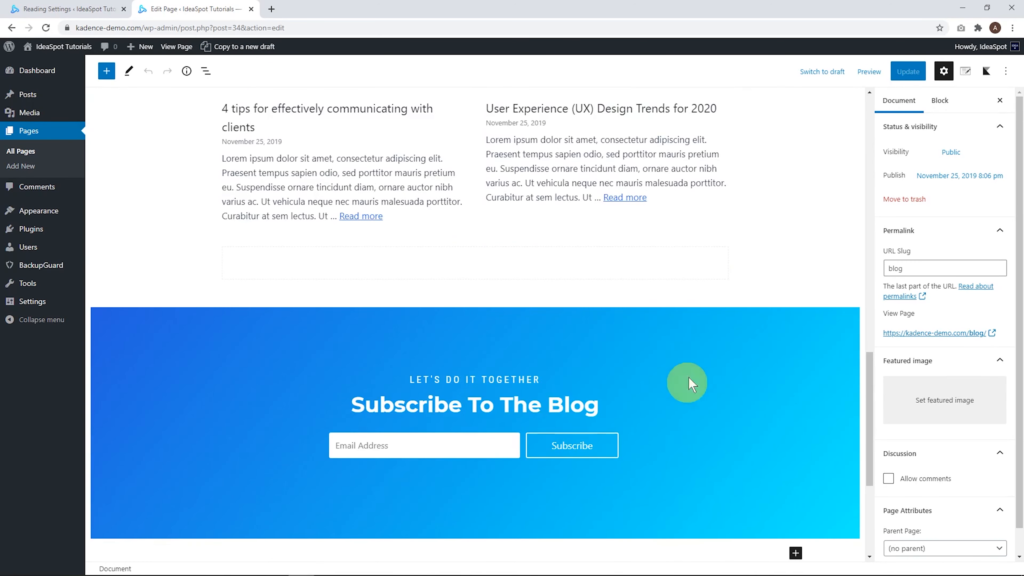
scroll(545, 311, up, 1)
scroll(545, 310, up, 15)
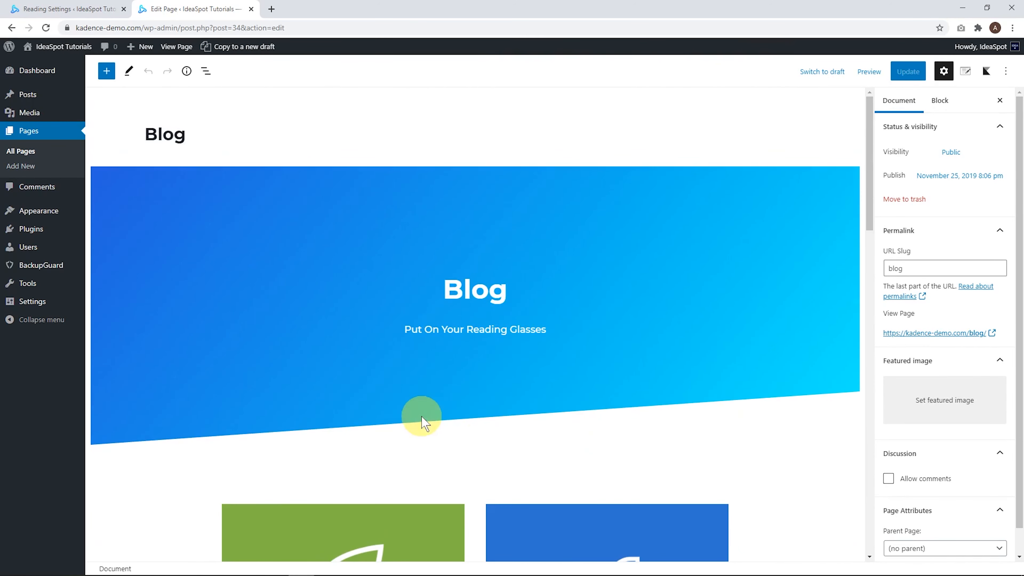
click(421, 421)
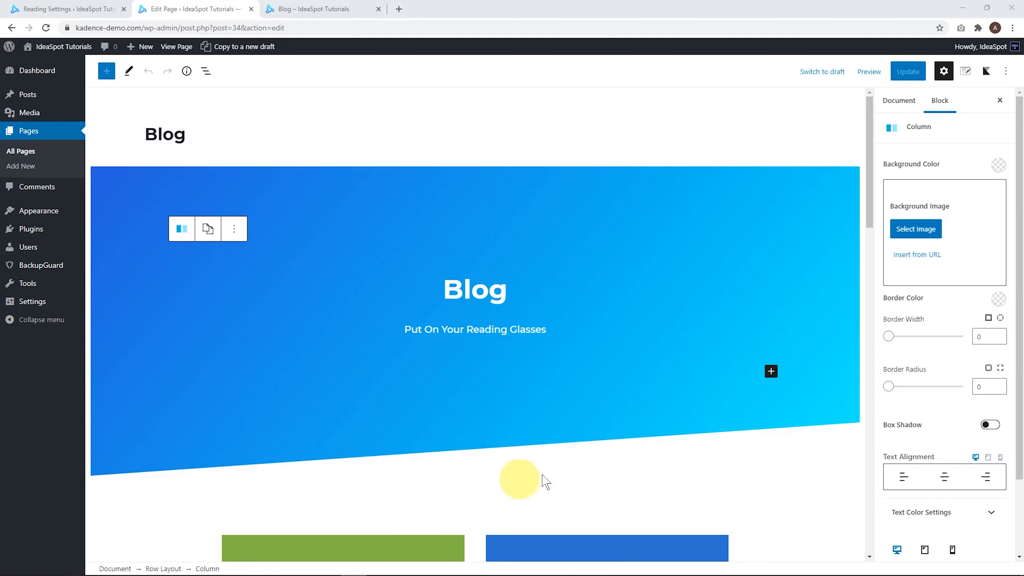
scroll(423, 343, down, 15)
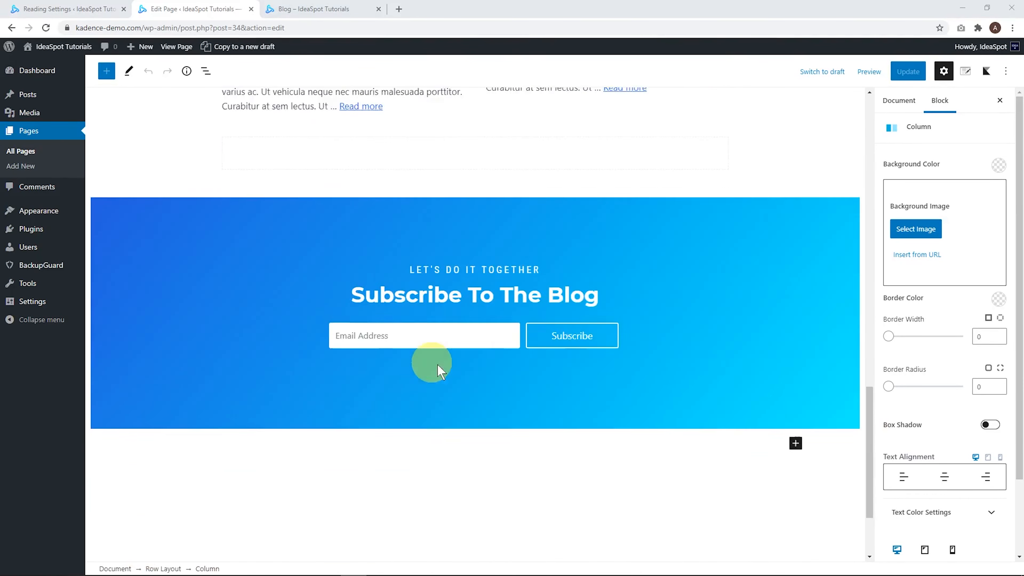
scroll(478, 297, up, 15)
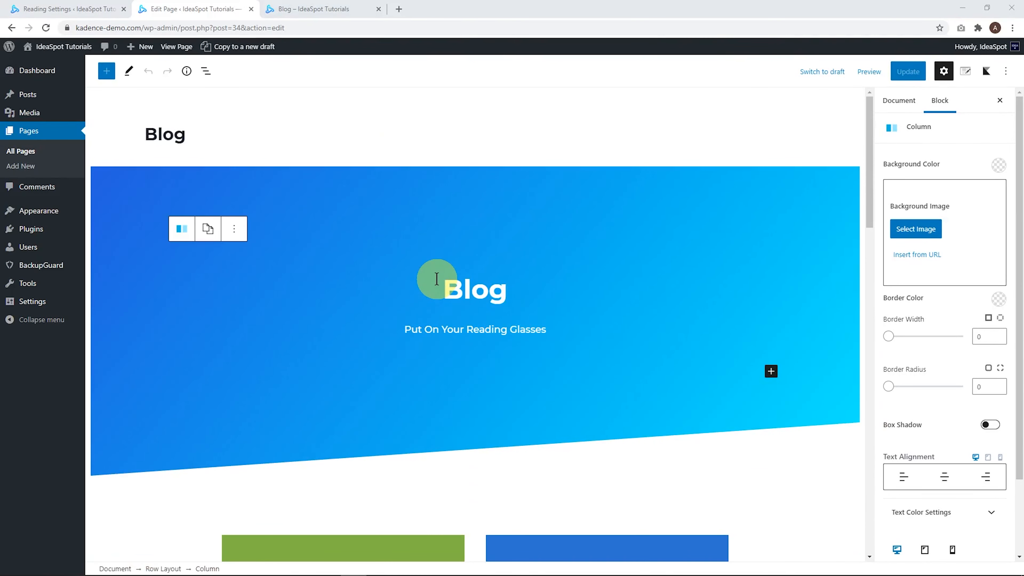
- In the Reading Settings, reset the Posts page to — Select — and save the changes
click(75, 9)
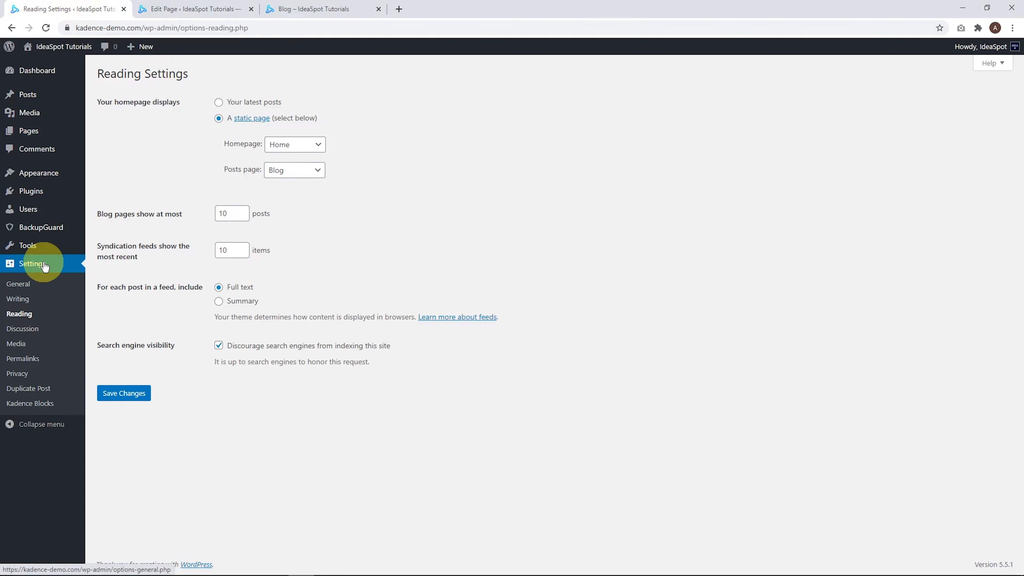
click(284, 171)
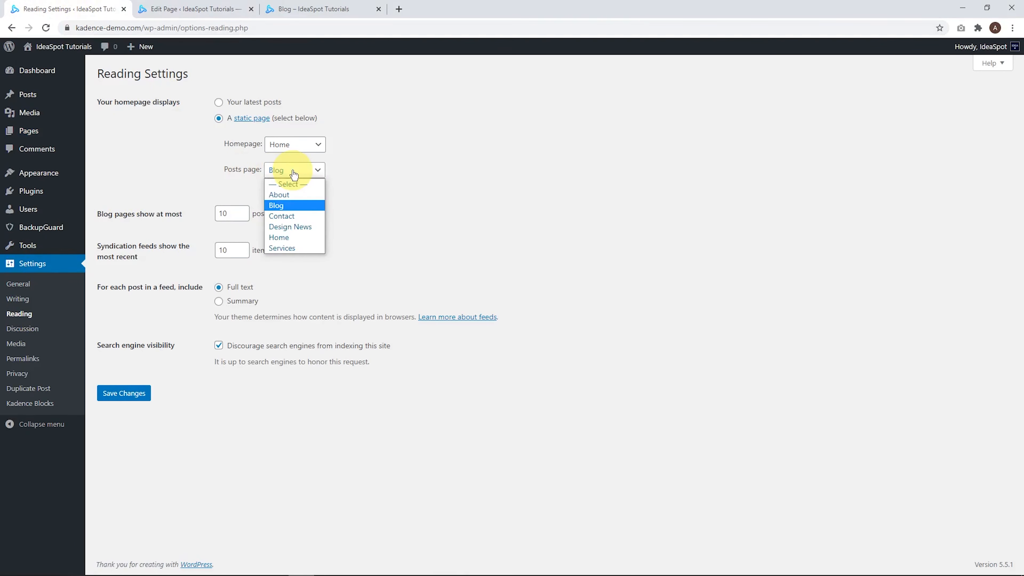
click(277, 186)
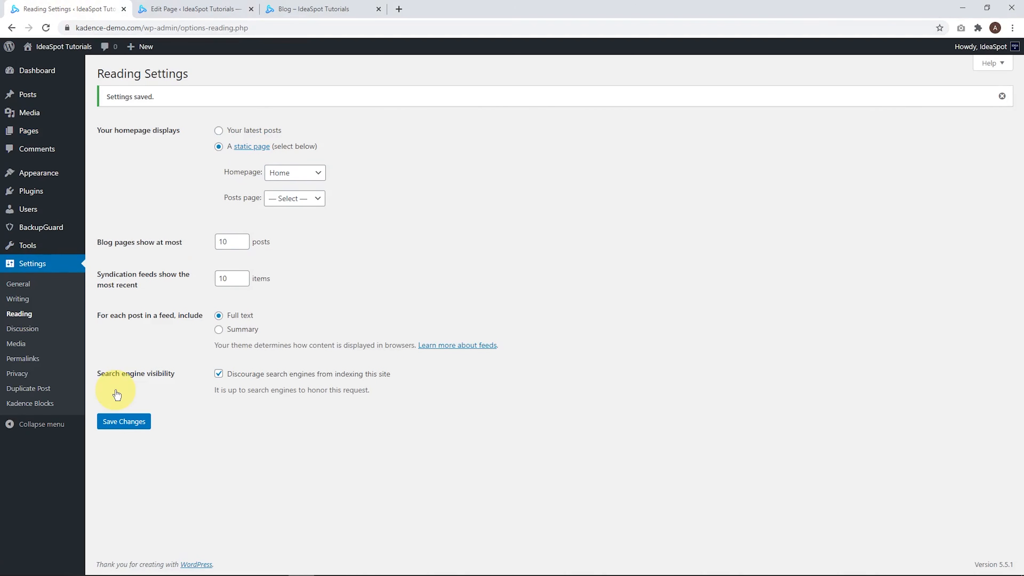
- Check the live blog page, looking over its header banner, post grid and subscribe section
click(309, 8)
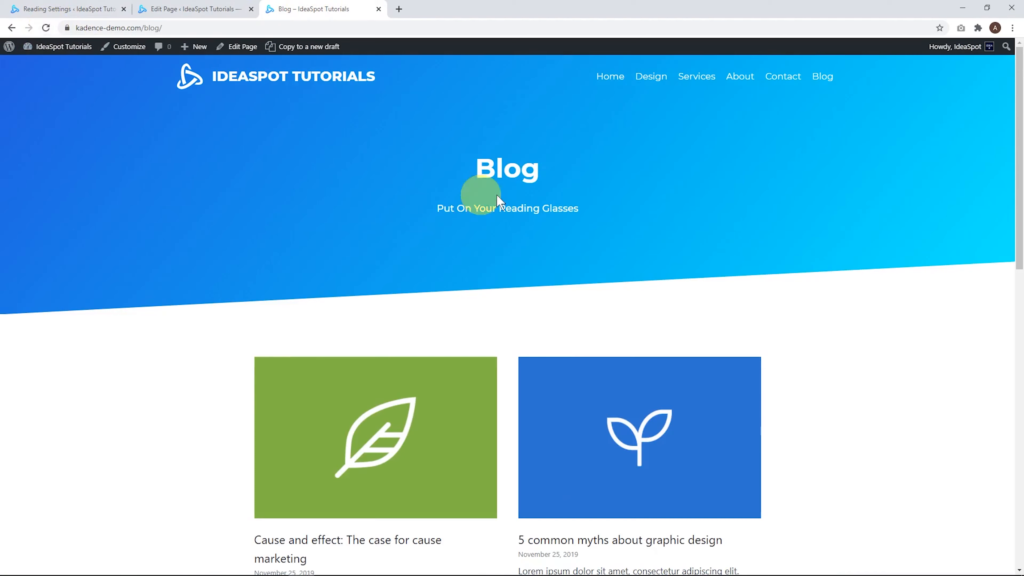
scroll(511, 243, down, 6)
scroll(511, 244, down, 5)
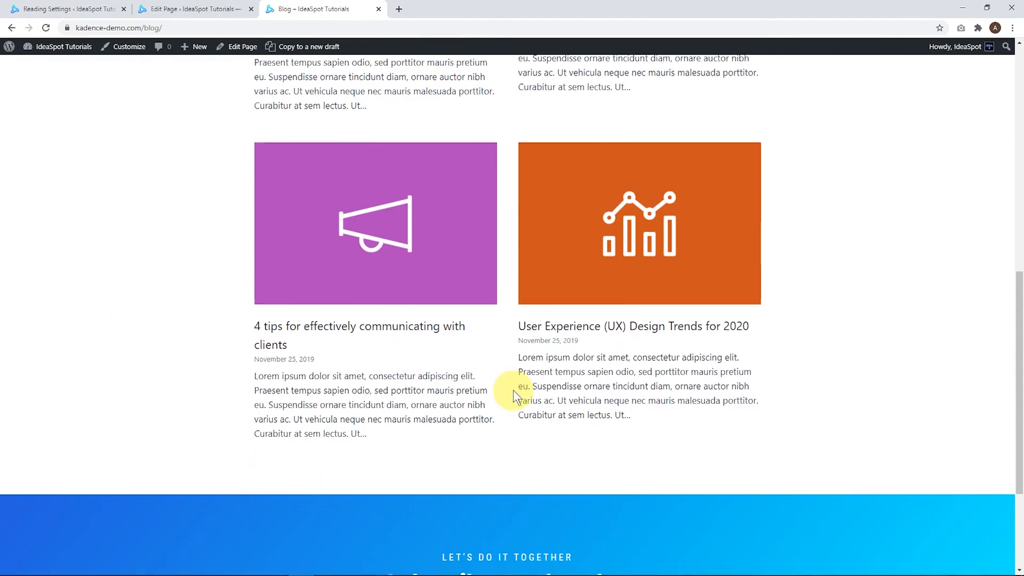
scroll(505, 391, up, 7)
scroll(534, 392, up, 5)
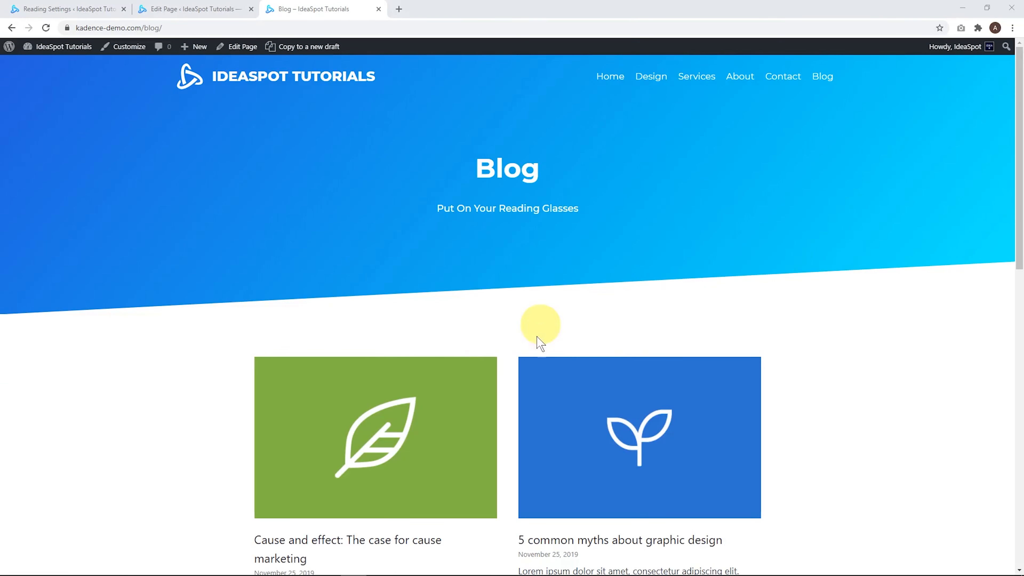
- Set the Posts page back to Blog, save the changes and reload the live blog page
click(105, 12)
click(297, 199)
click(290, 226)
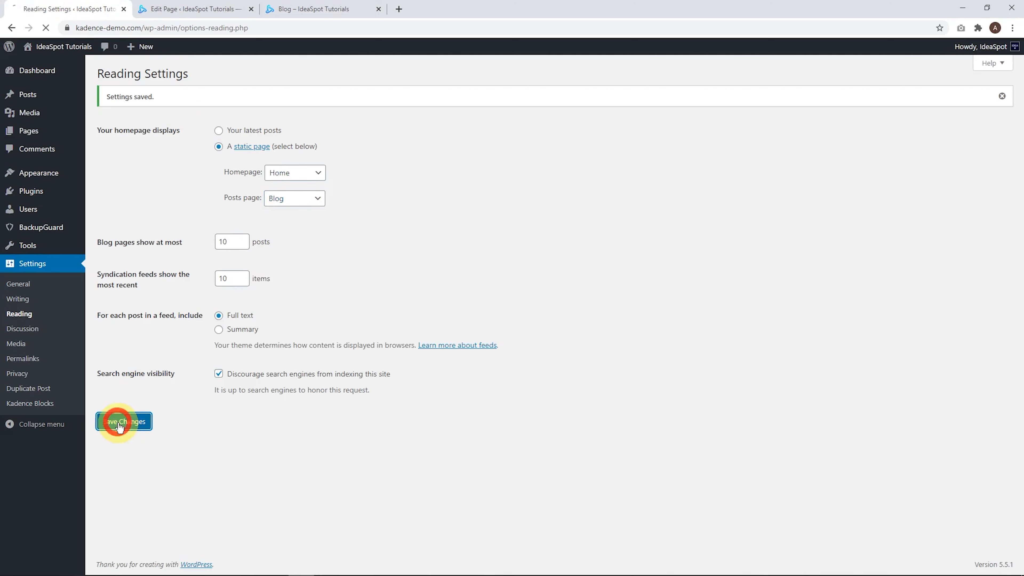
click(286, 10)
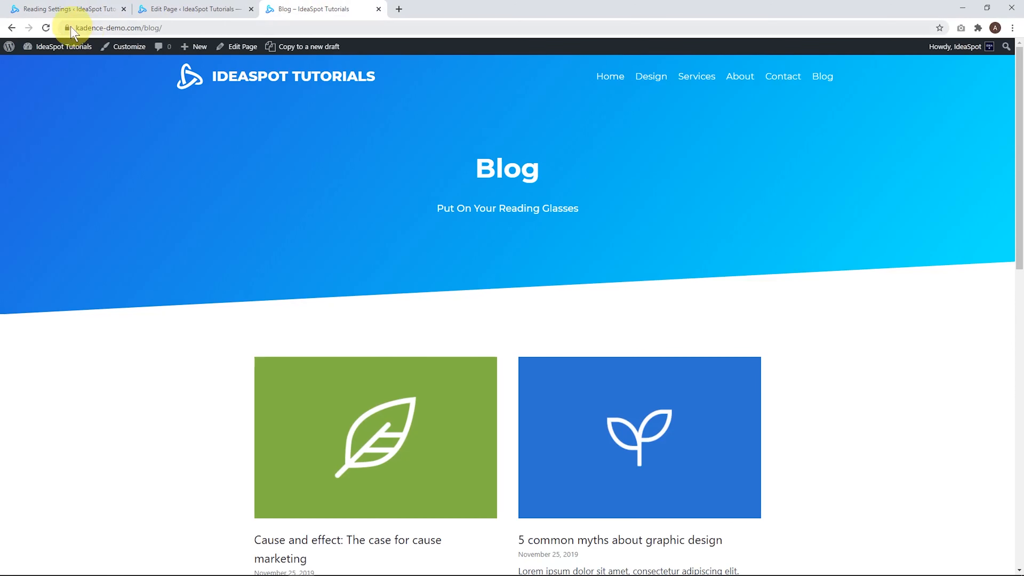
click(45, 27)
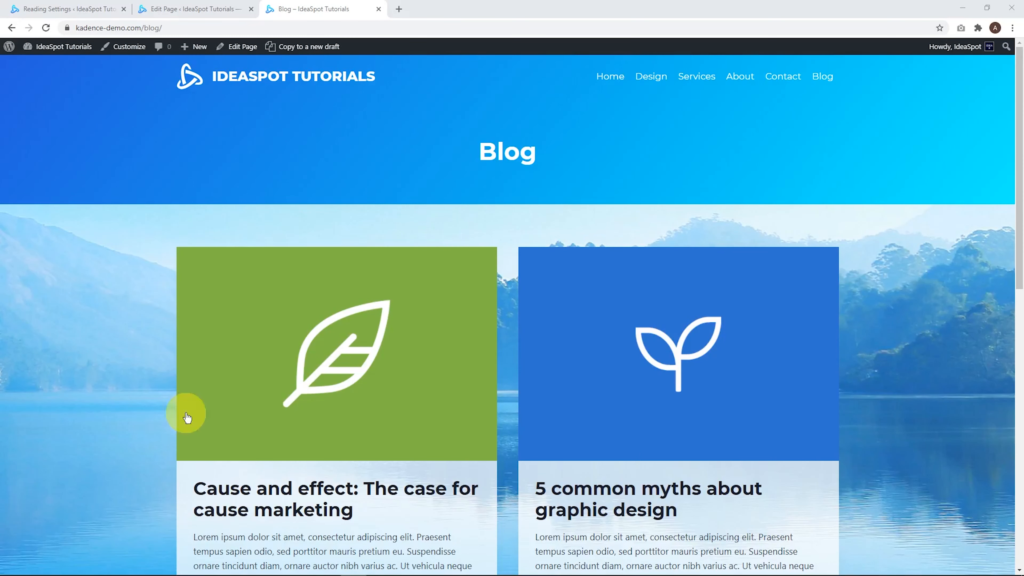
- Open the site's Pages list and view the installed plugins in a new tab, checking for Yoast Duplicate Post
click(58, 8)
mouse_move(53, 130)
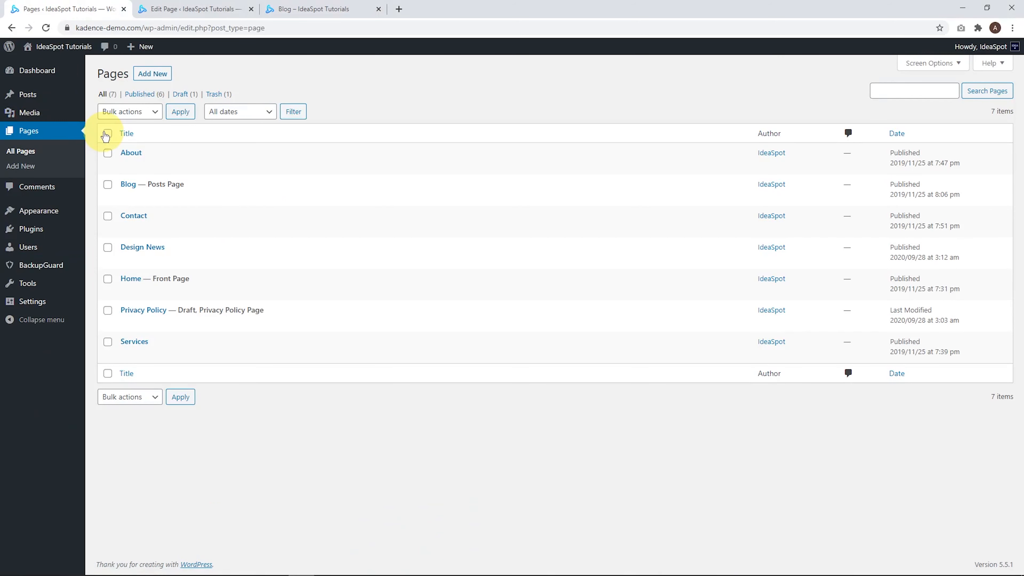
mouse_move(34, 229)
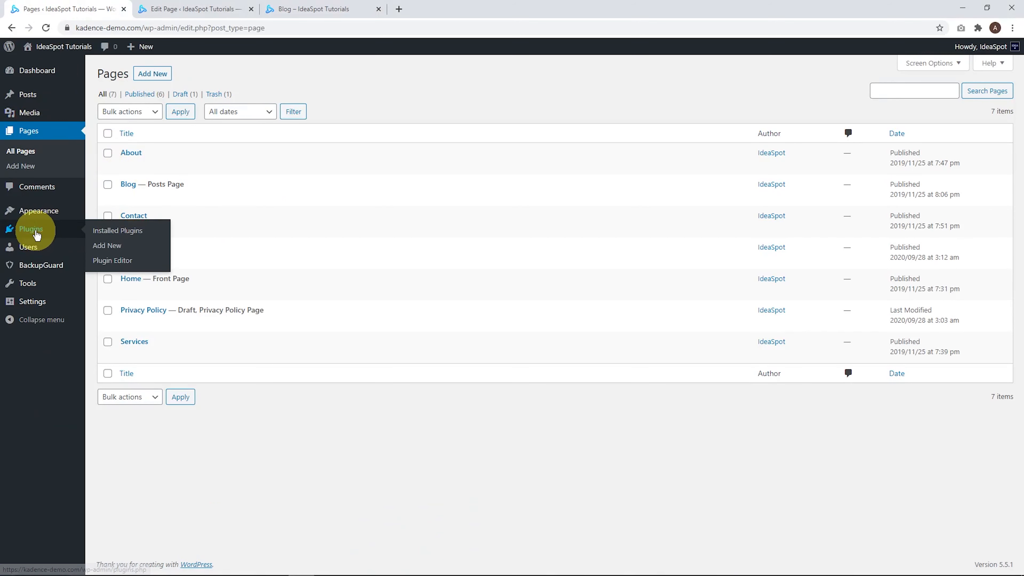
middle_click(114, 236)
click(198, 8)
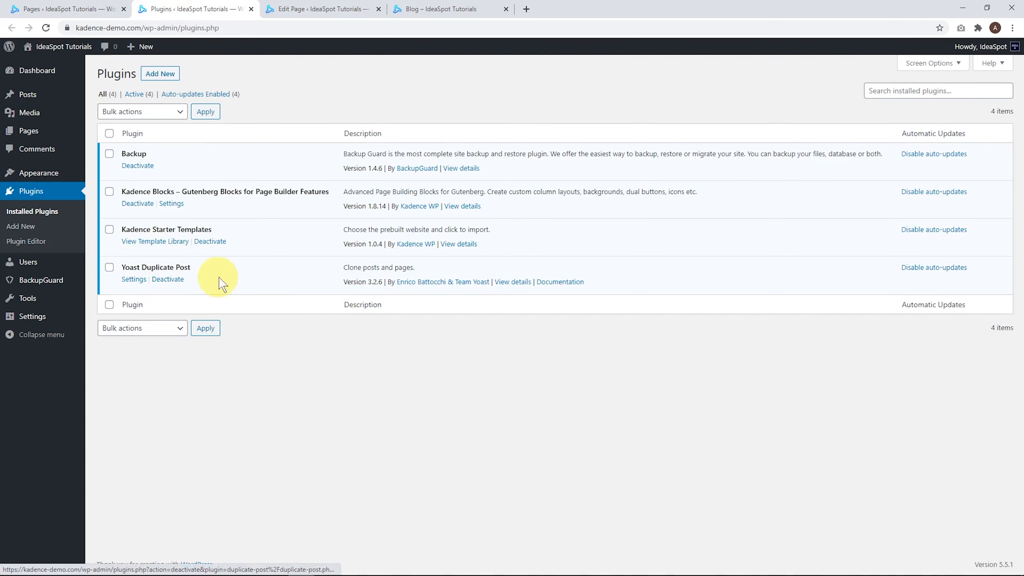
- Clone the Blog page from the Pages list and open the draft copy for editing
click(70, 10)
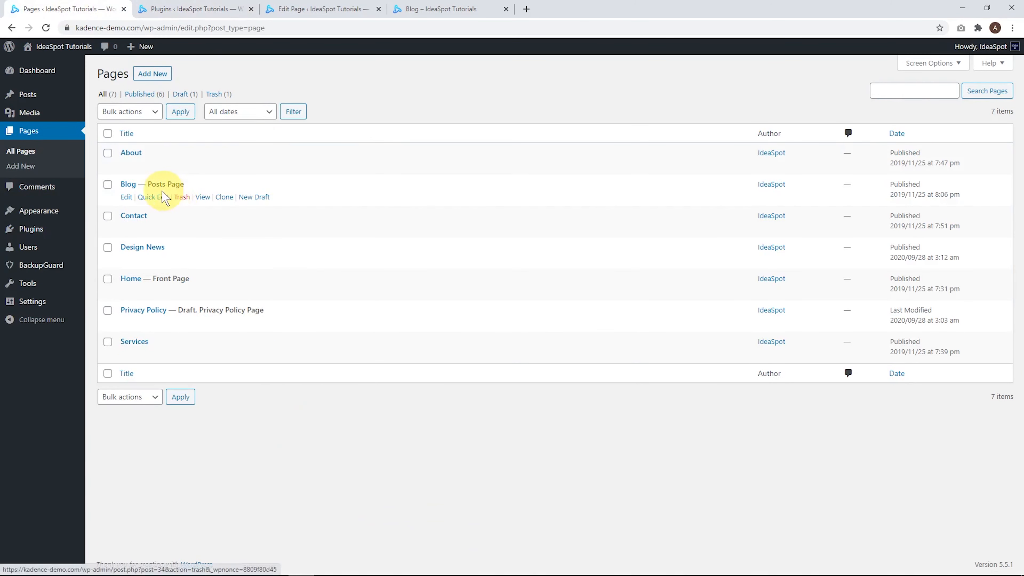
click(225, 197)
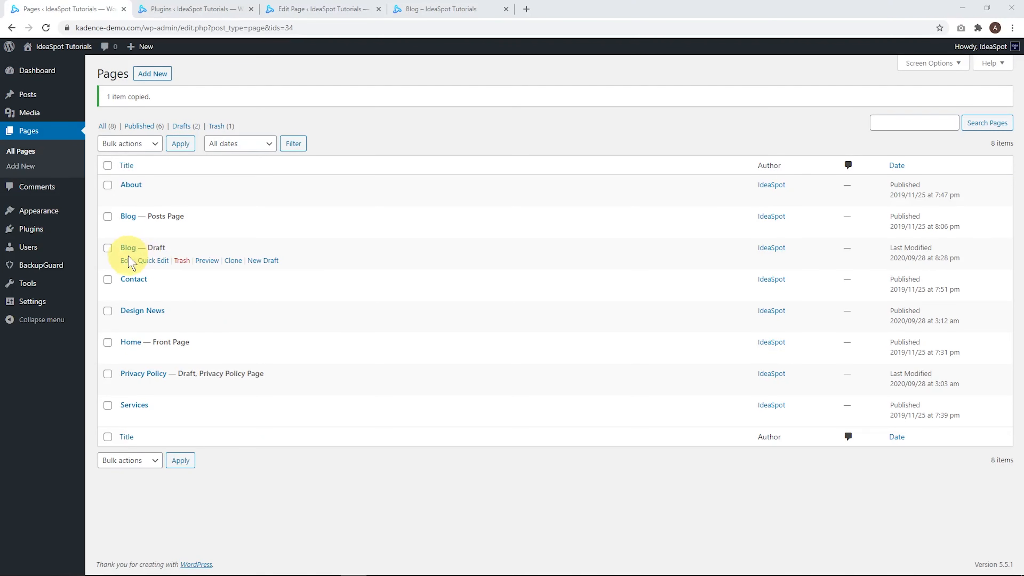
click(126, 260)
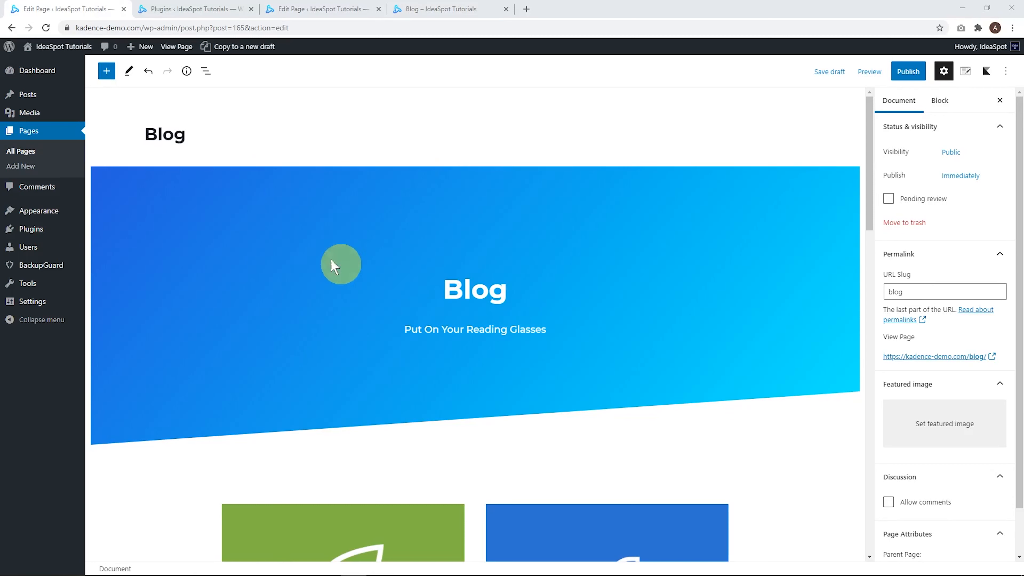
- Retitle the copied page Marketing News and change the banner heading to Marketing
double_click(163, 137)
text(Marketing News)
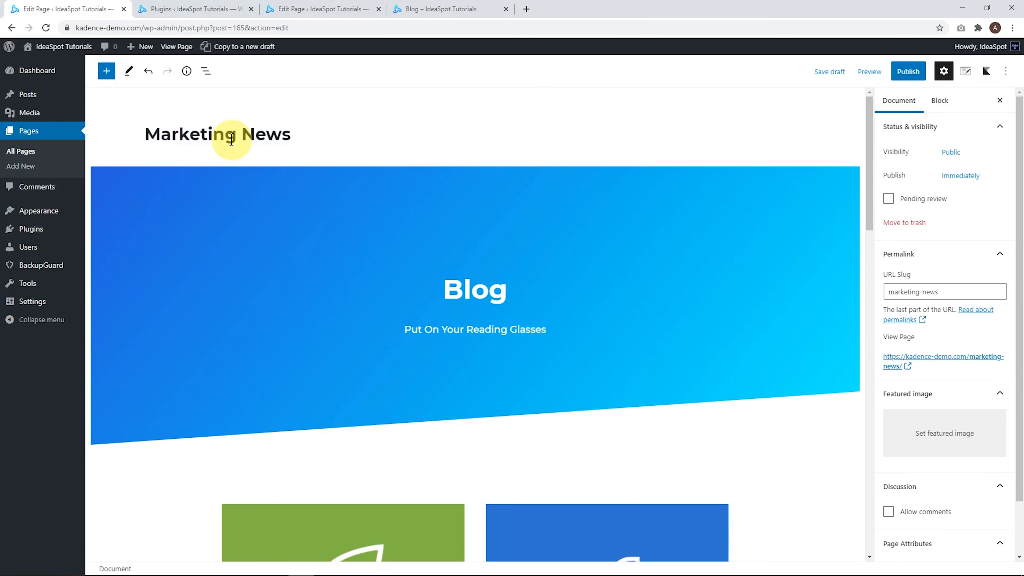
double_click(466, 291)
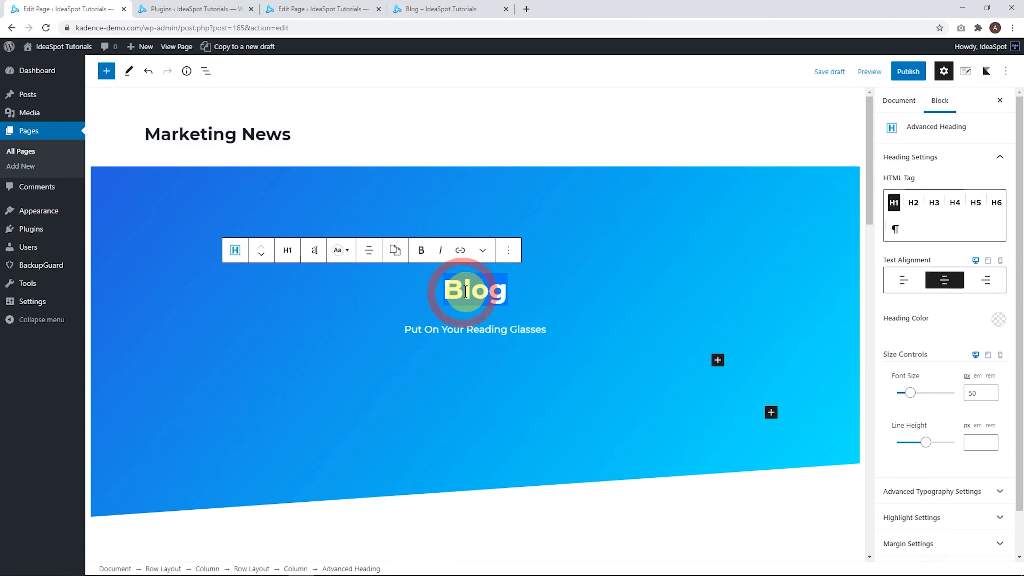
text(Marketing)
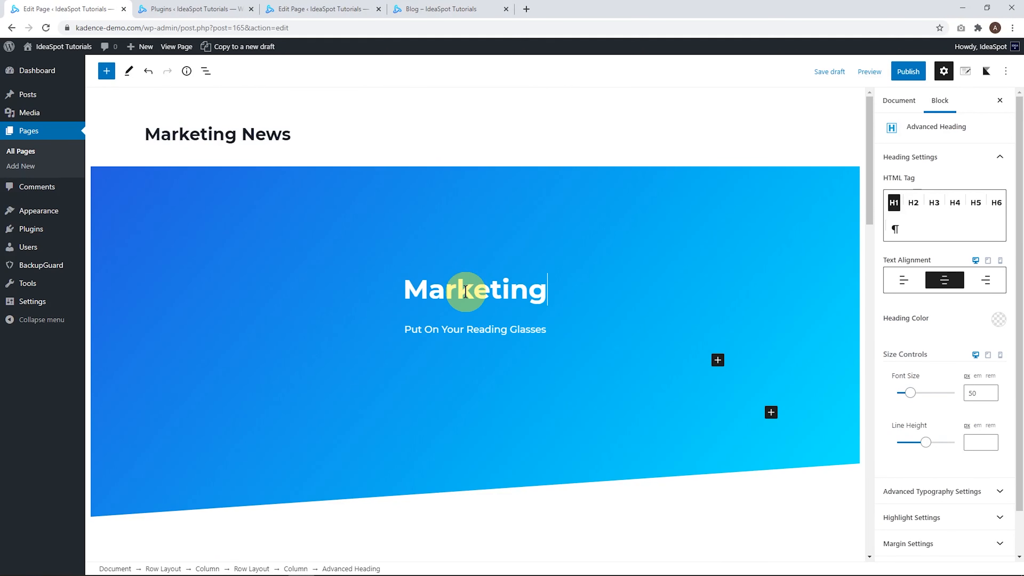
- Replace the banner's tagline under the heading with The Latest News
click(475, 317)
click(550, 324)
drag(550, 325, 410, 324)
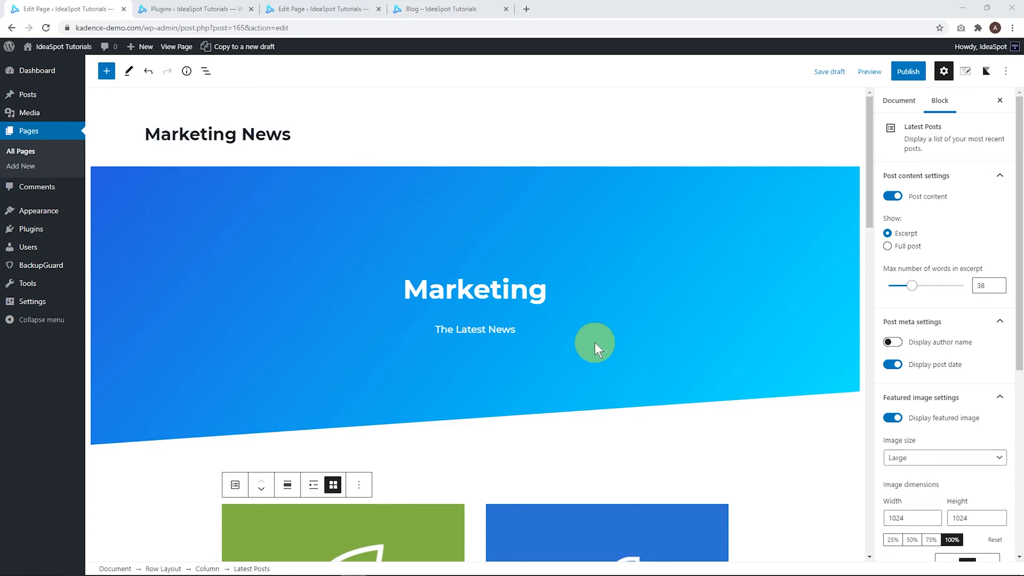
- Filter the Latest Posts block on the Marketing News page to the Marketing category
scroll(492, 297, down, 1)
scroll(493, 297, down, 10)
click(524, 328)
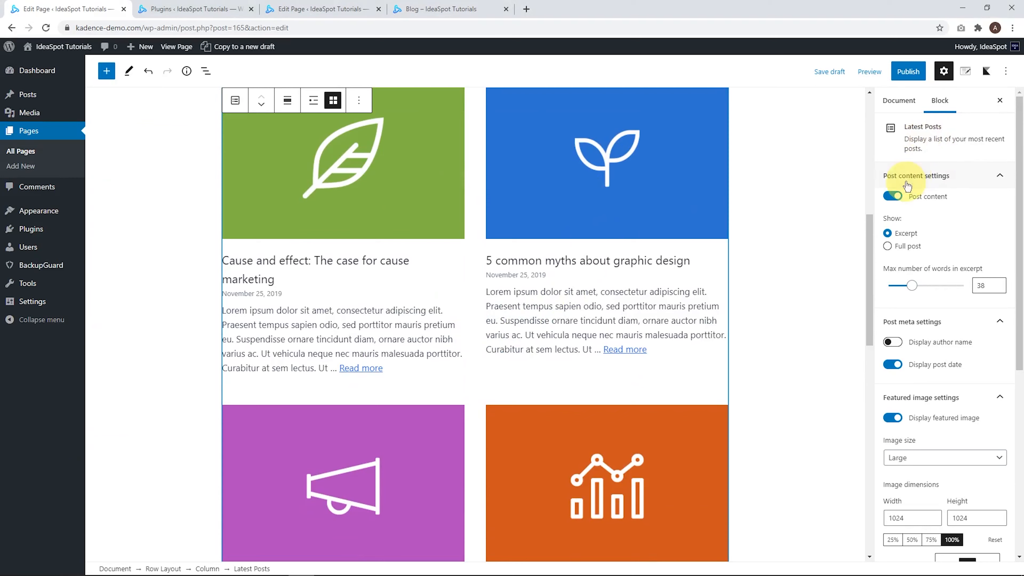
scroll(923, 274, down, 8)
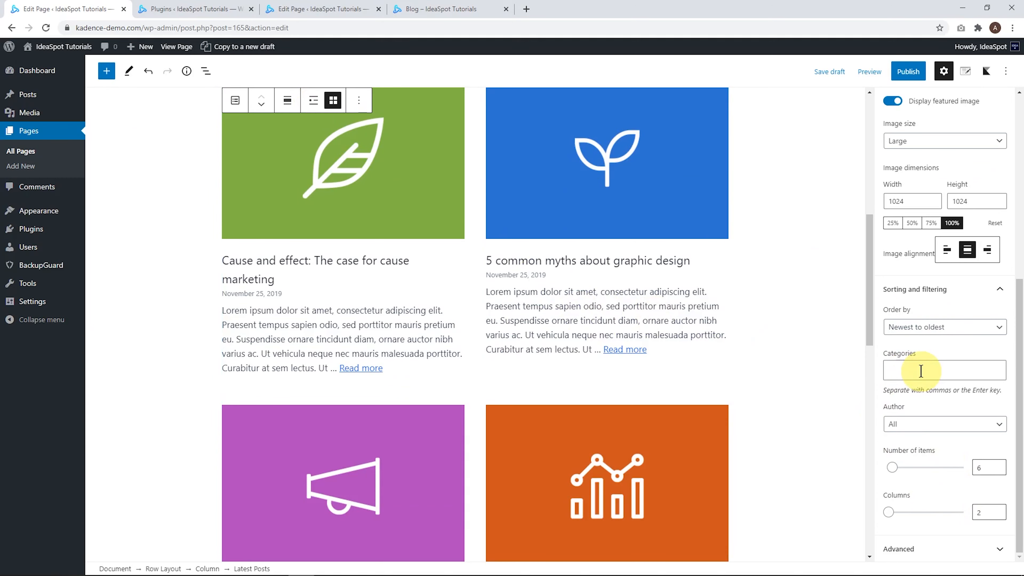
text(ma)
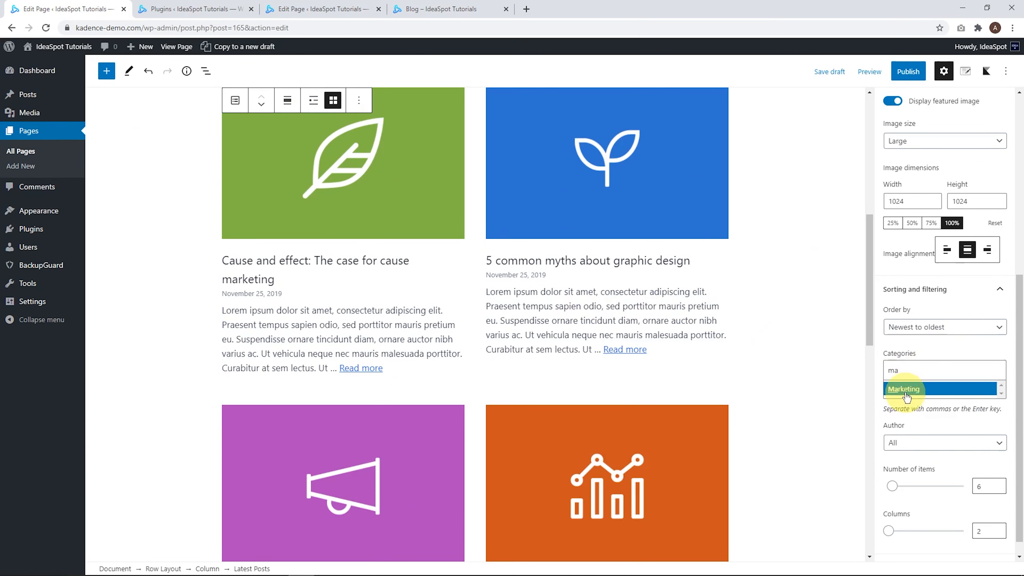
click(892, 390)
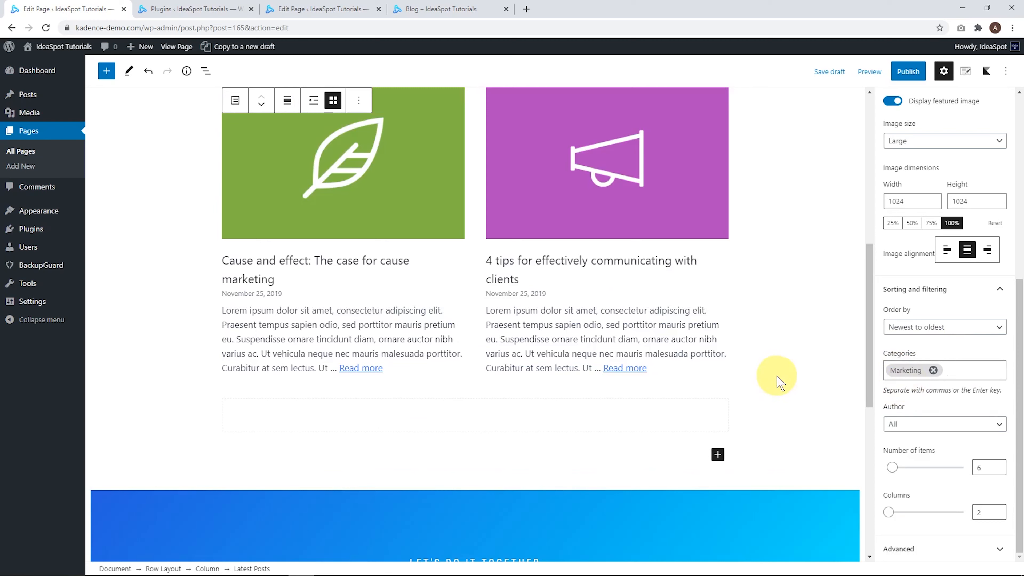
scroll(665, 363, up, 3)
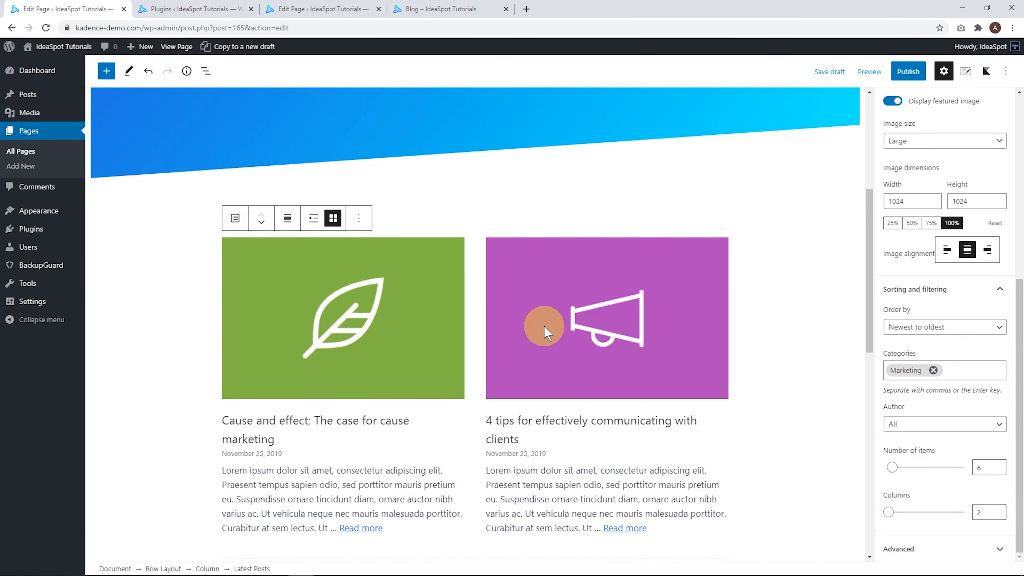
- Publish the Marketing News page and review the live page in a new browser tab placed beside the editor's tab
click(908, 76)
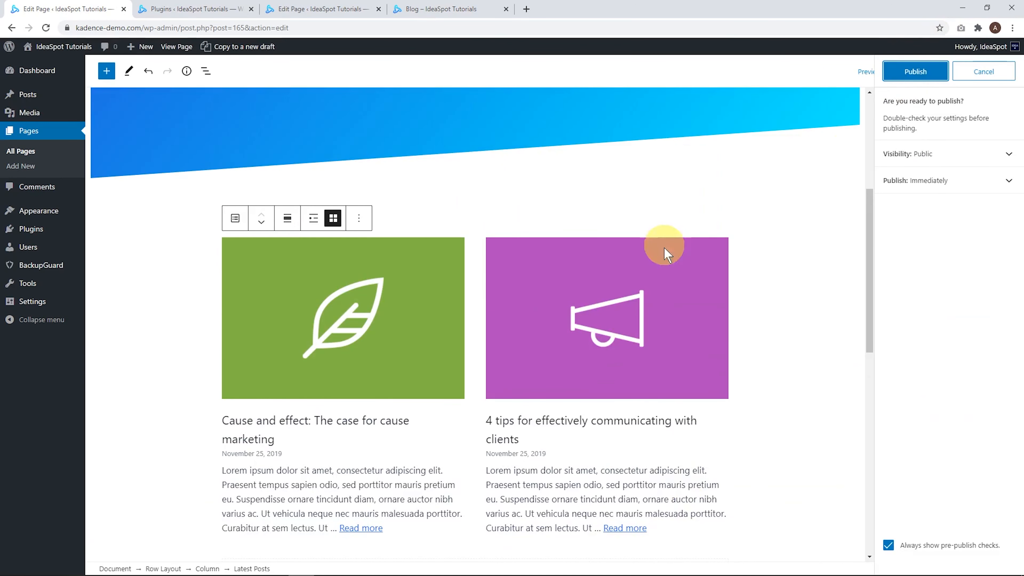
click(905, 72)
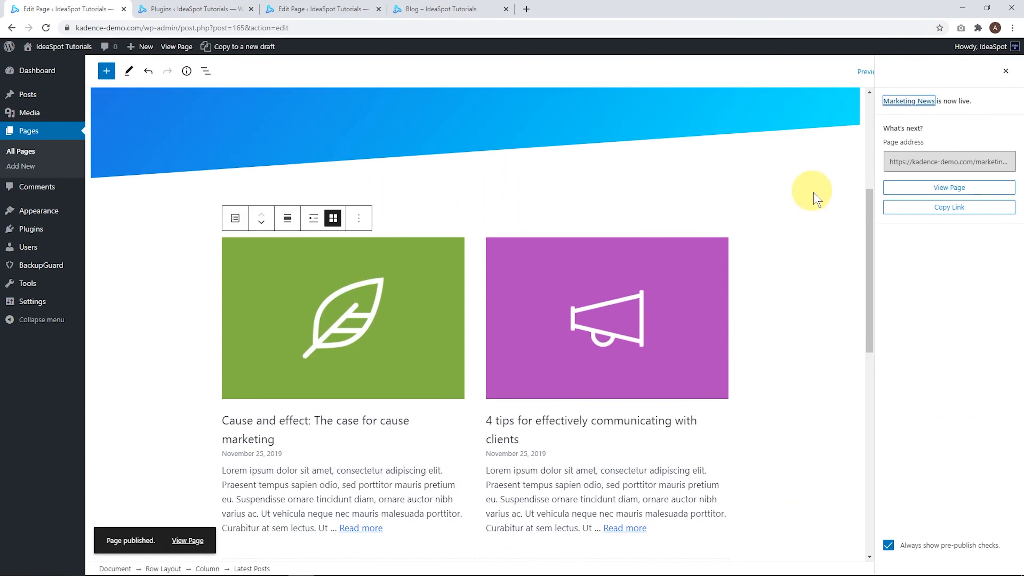
right_click(924, 195)
click(923, 198)
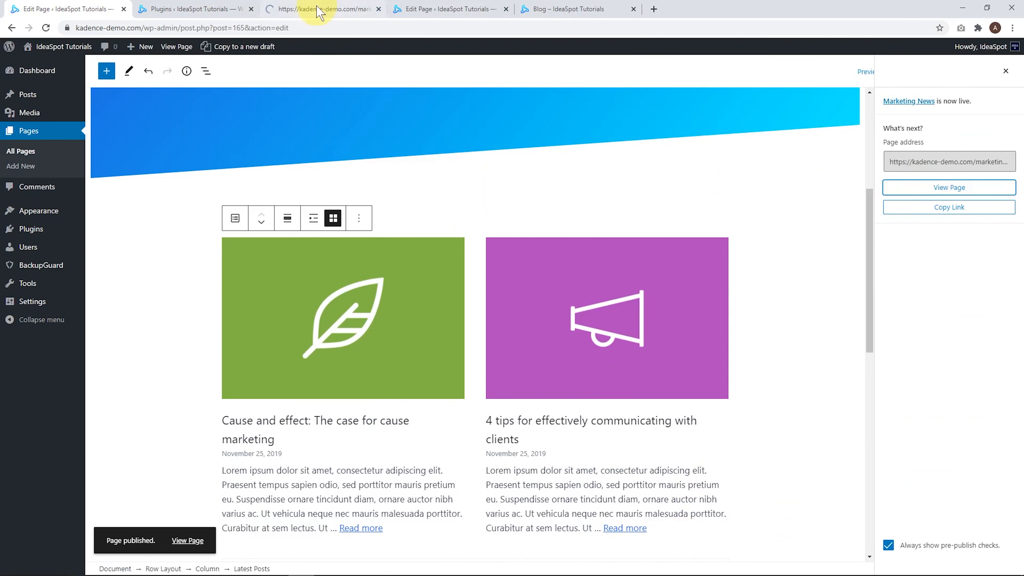
drag(297, 9, 210, 8)
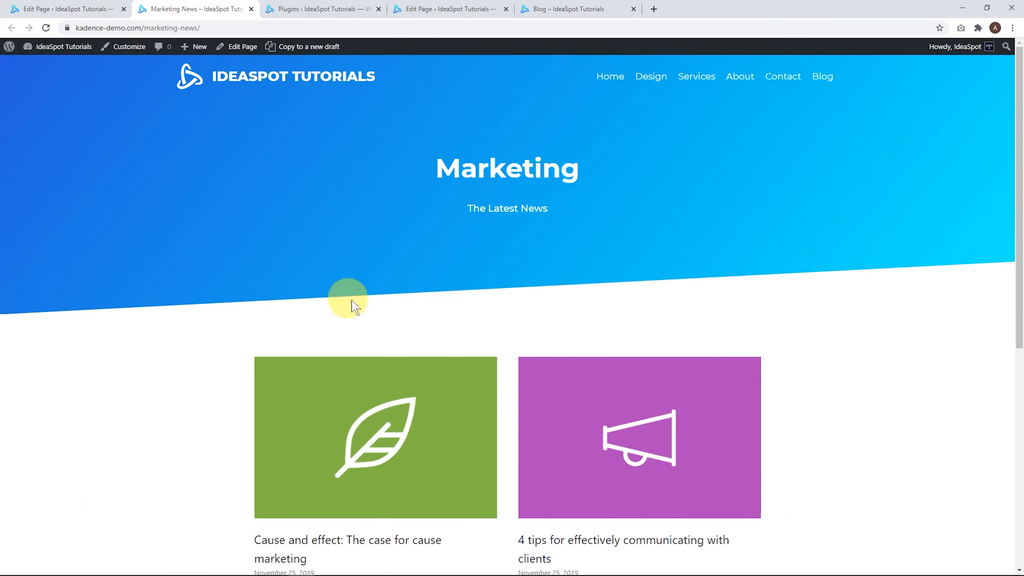
scroll(350, 300, down, 10)
scroll(629, 399, up, 7)
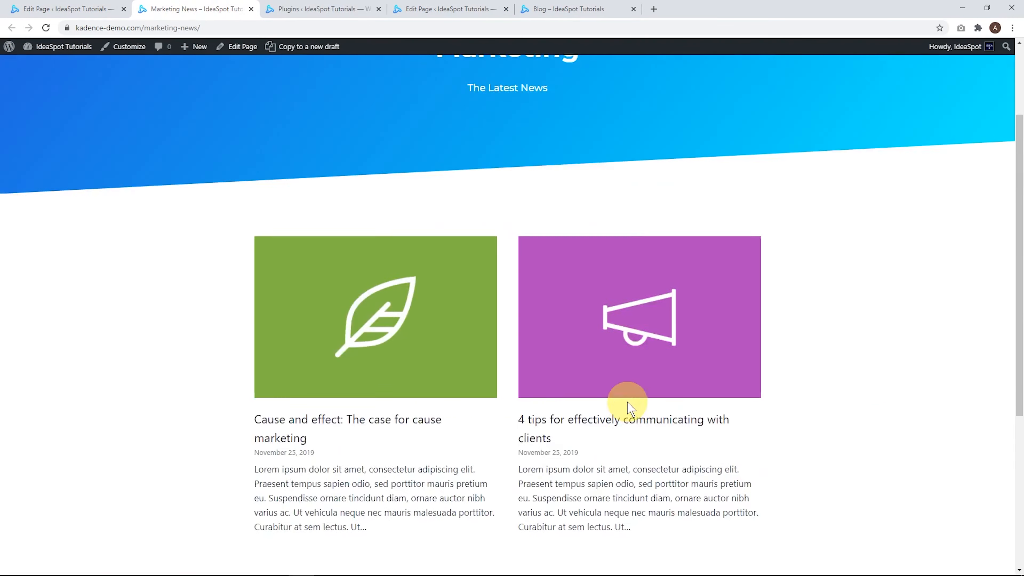
scroll(611, 401, down, 7)
scroll(564, 427, up, 6)
scroll(555, 423, up, 3)
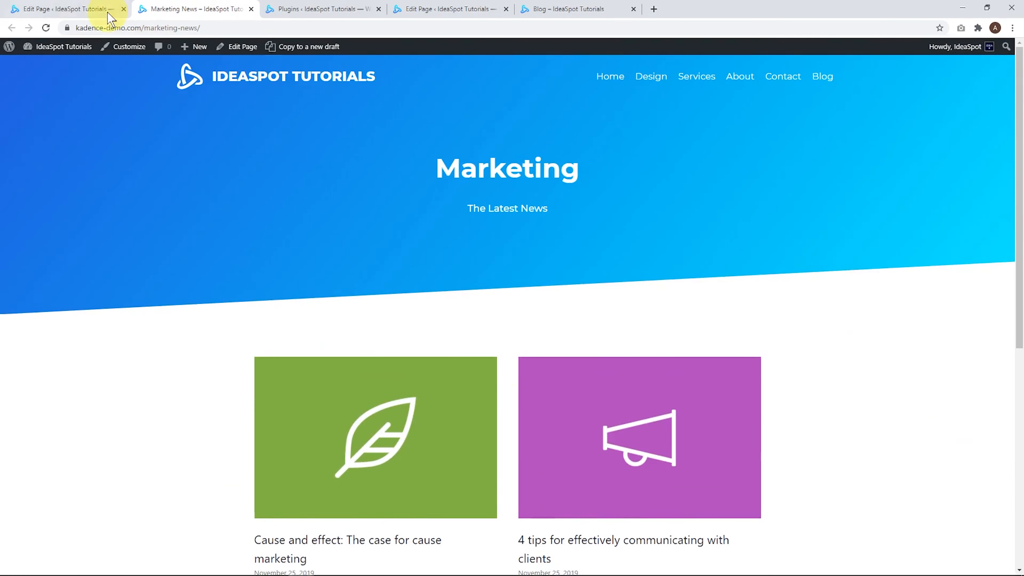
- Return to the page editor, remove the Subscribe To The Blog row below the posts, and update the page
click(64, 8)
scroll(400, 187, down, 8)
click(540, 214)
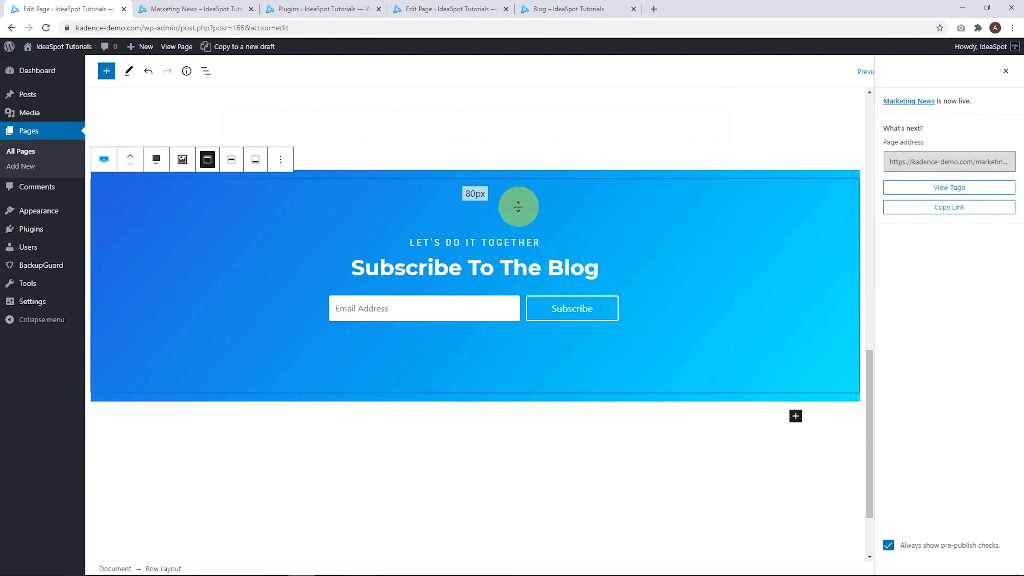
click(285, 160)
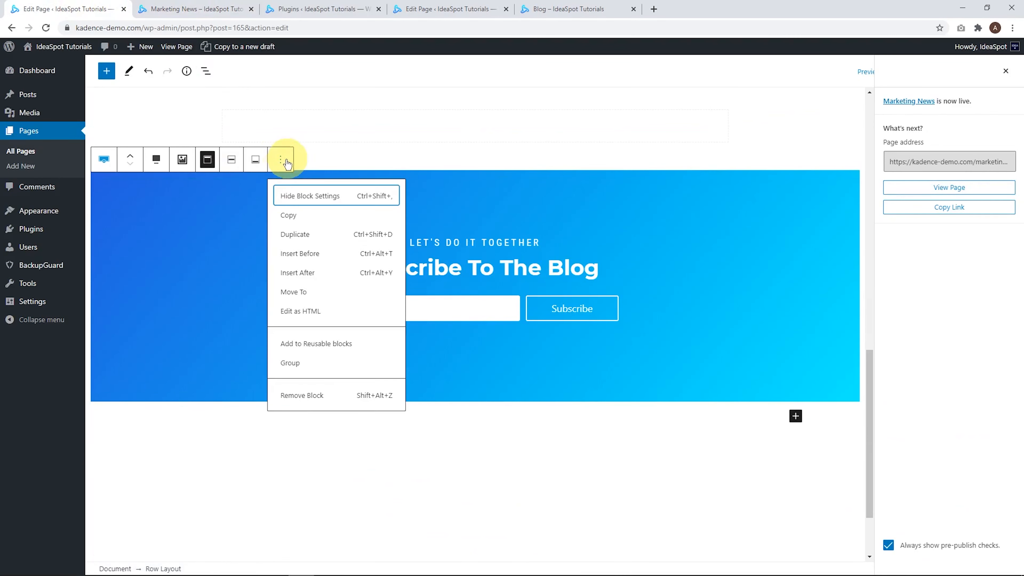
click(310, 396)
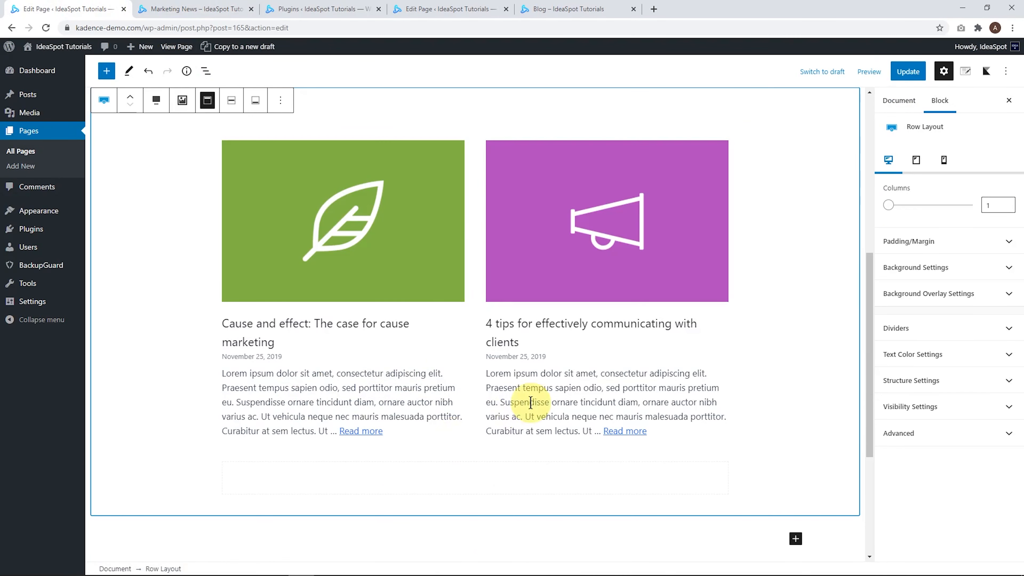
click(906, 73)
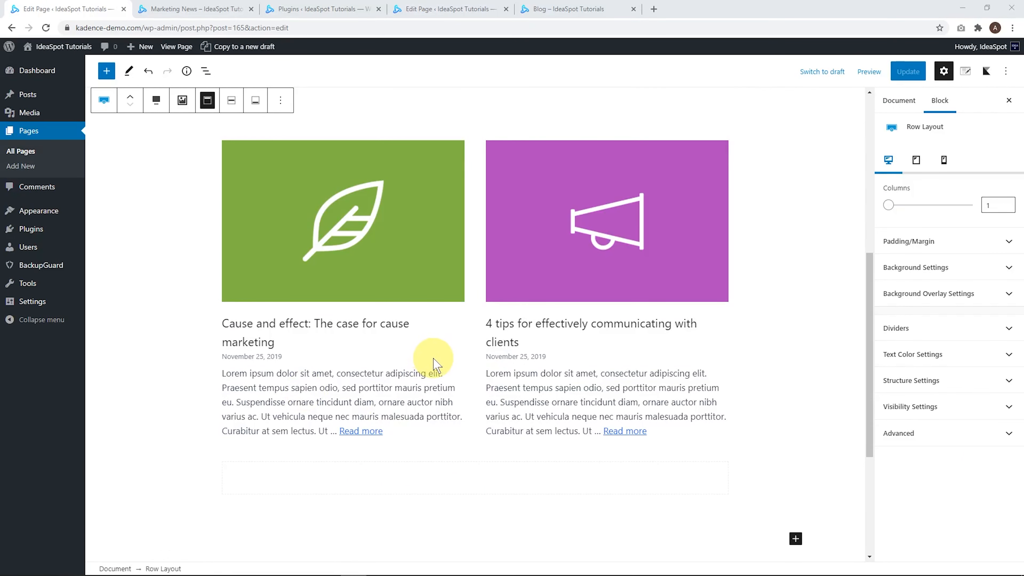
- Add a Row Layout block using the prebuilt library section with the Responsive Design, Creative Fonts and Beautiful Icons columns
scroll(342, 474, up, 8)
scroll(361, 439, down, 6)
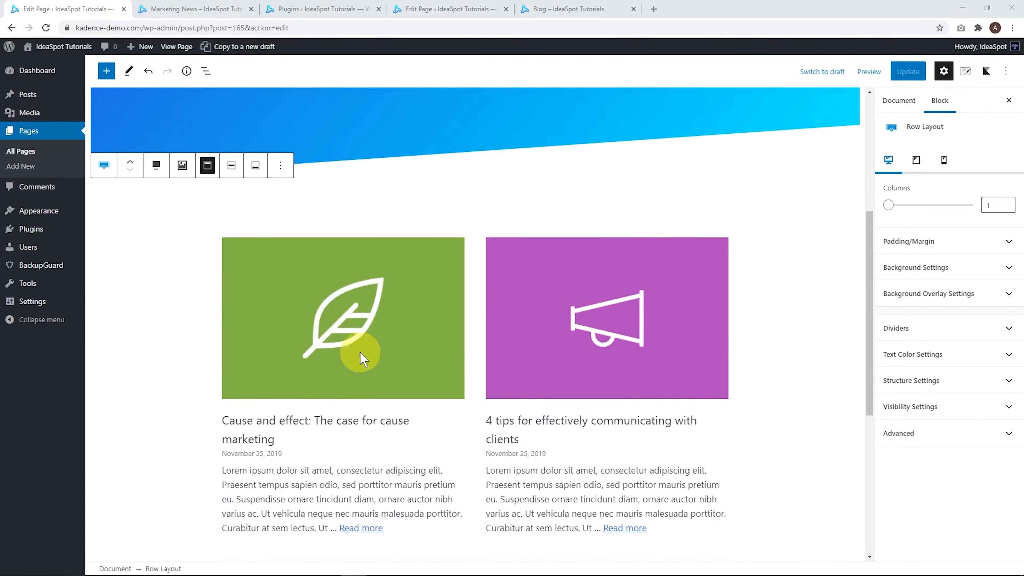
scroll(682, 275, down, 6)
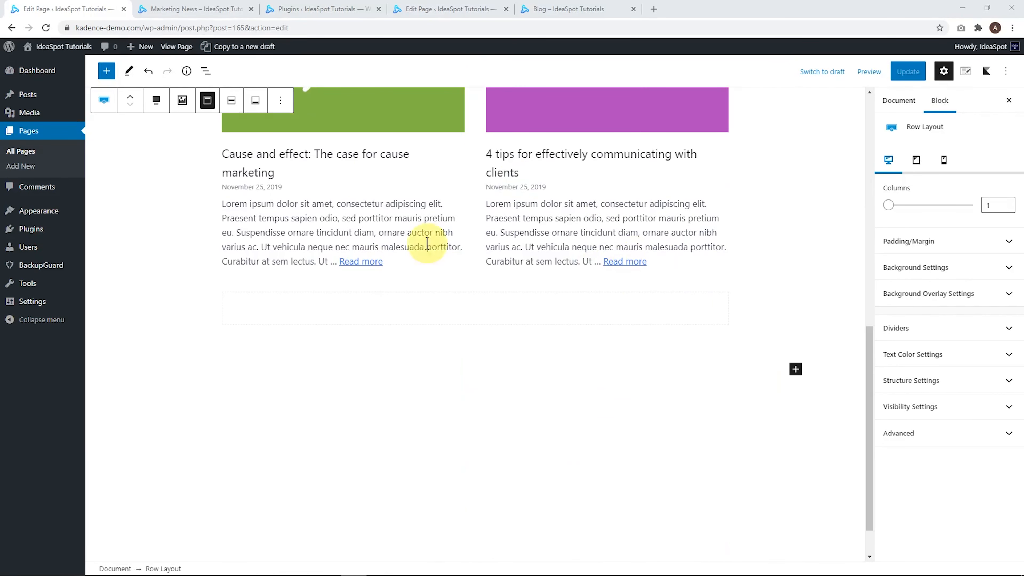
click(796, 370)
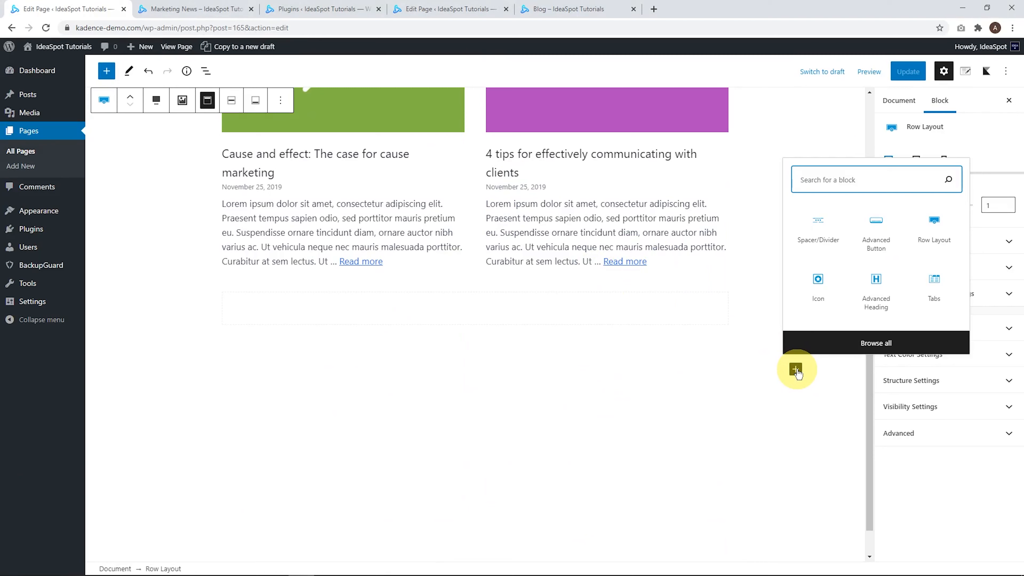
click(875, 341)
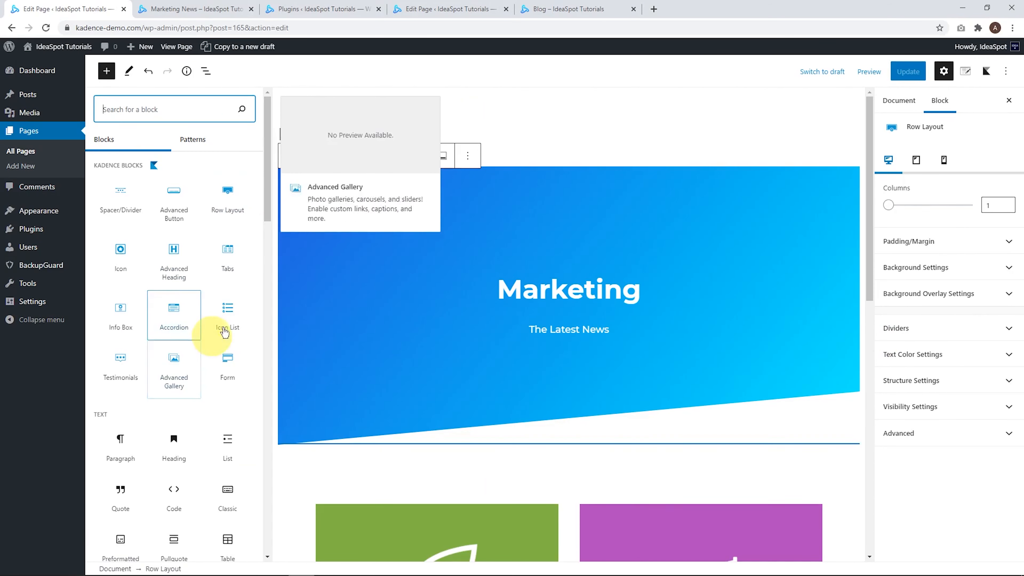
click(227, 204)
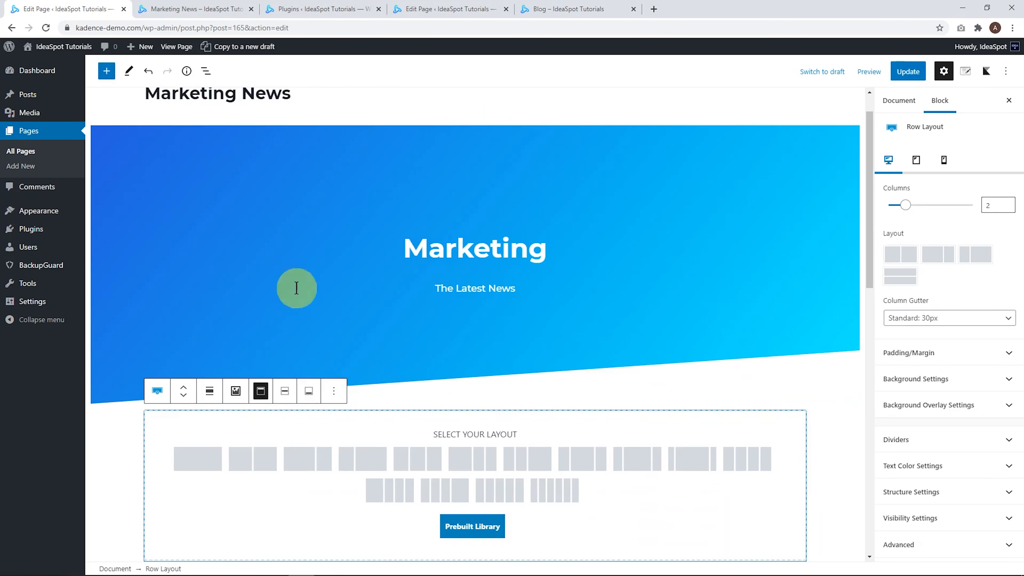
click(464, 531)
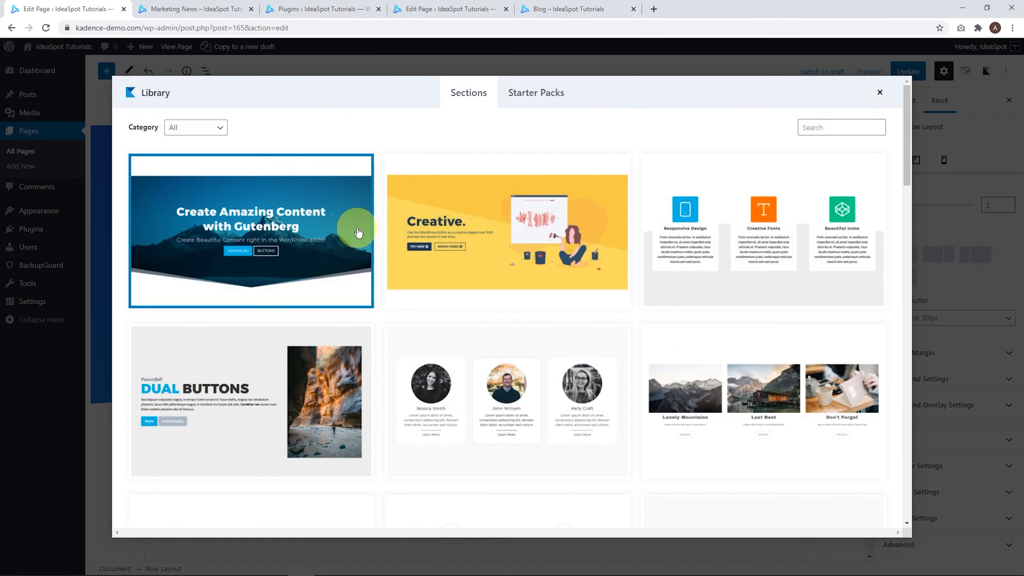
click(693, 303)
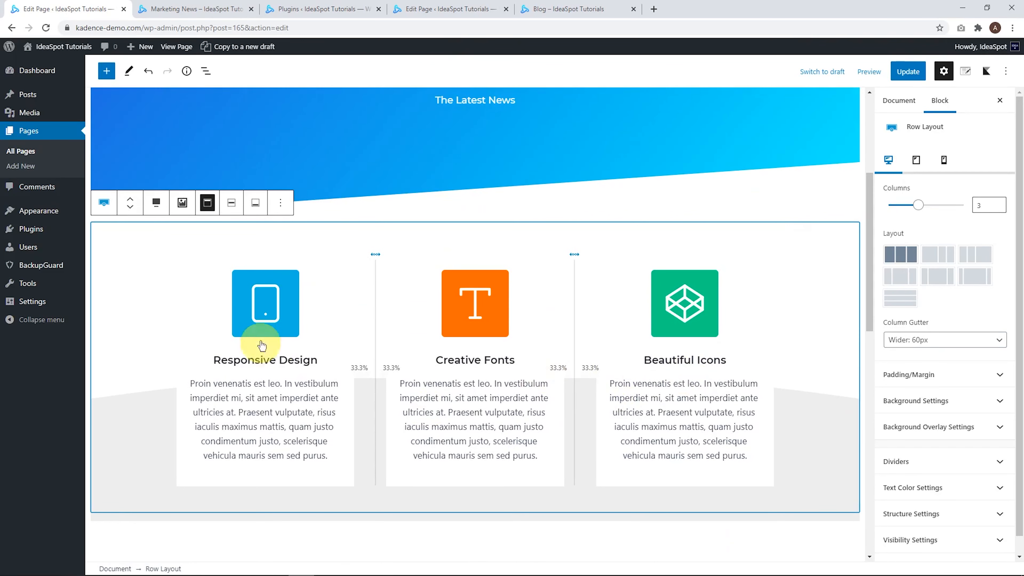
- Move the new three-column section down below the latest posts and check its placement on the page
scroll(525, 387, down, 10)
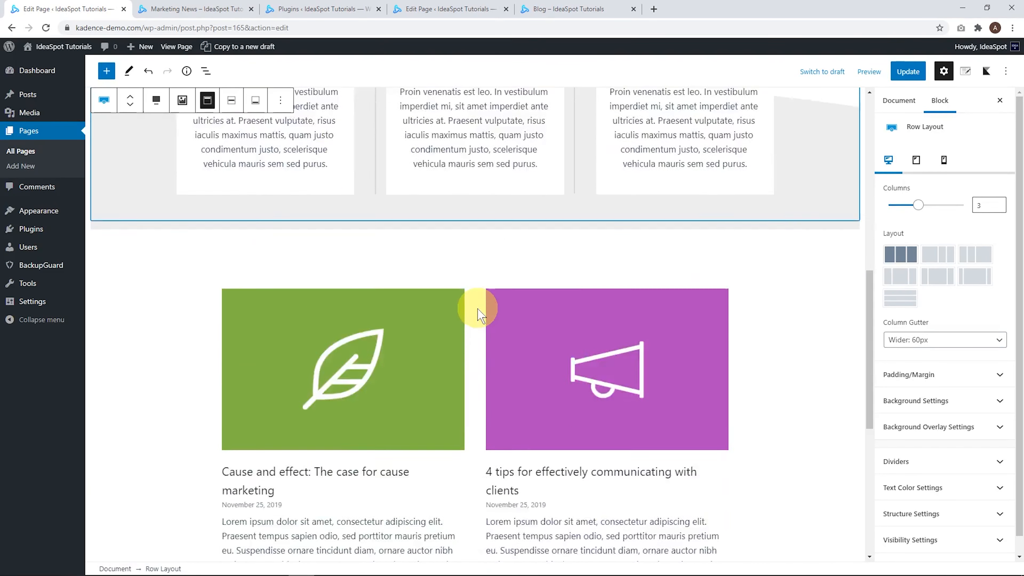
scroll(478, 322, up, 8)
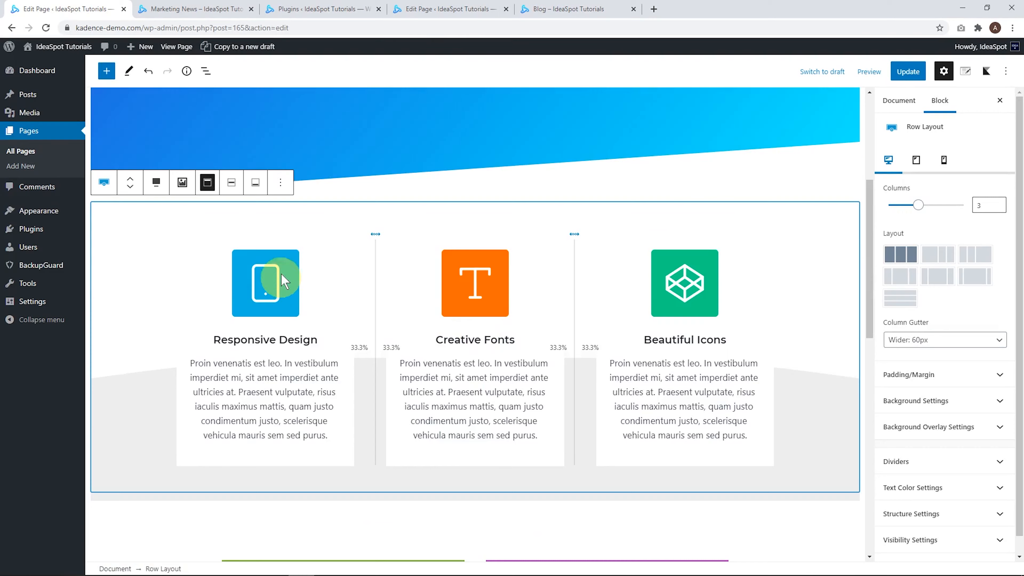
click(130, 188)
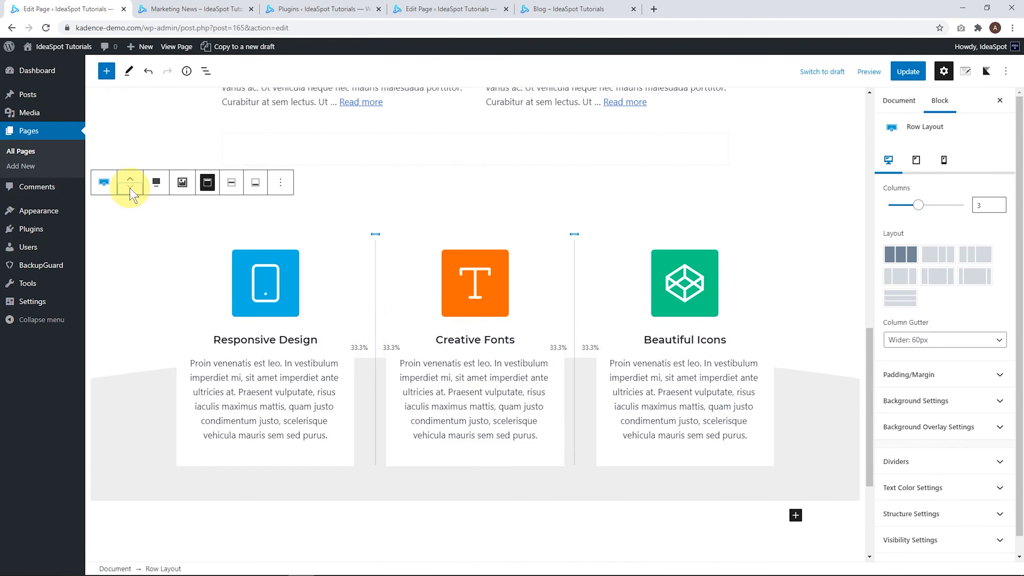
scroll(389, 338, up, 5)
scroll(402, 268, down, 6)
scroll(464, 338, up, 10)
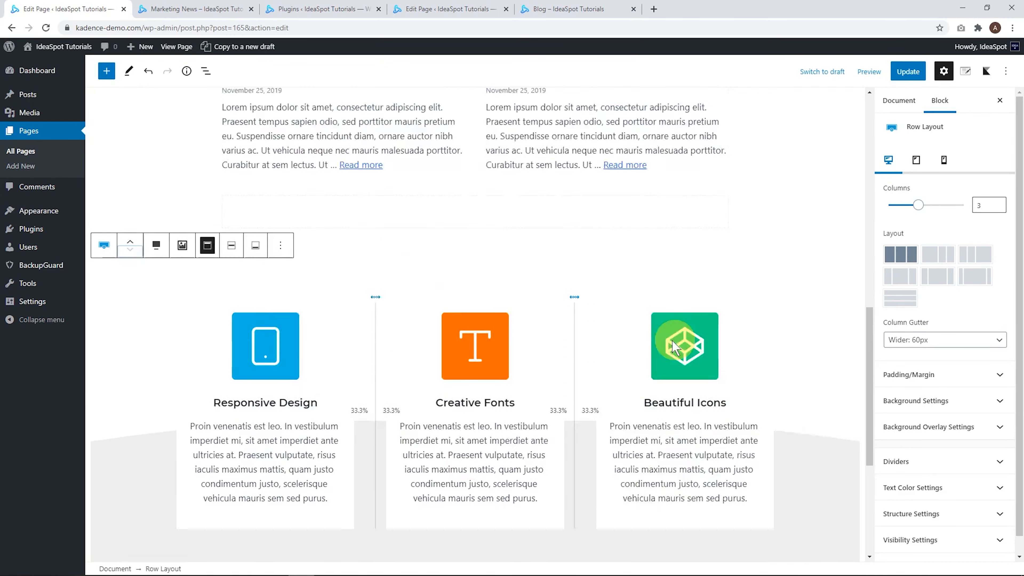
scroll(643, 353, up, 7)
scroll(639, 361, down, 15)
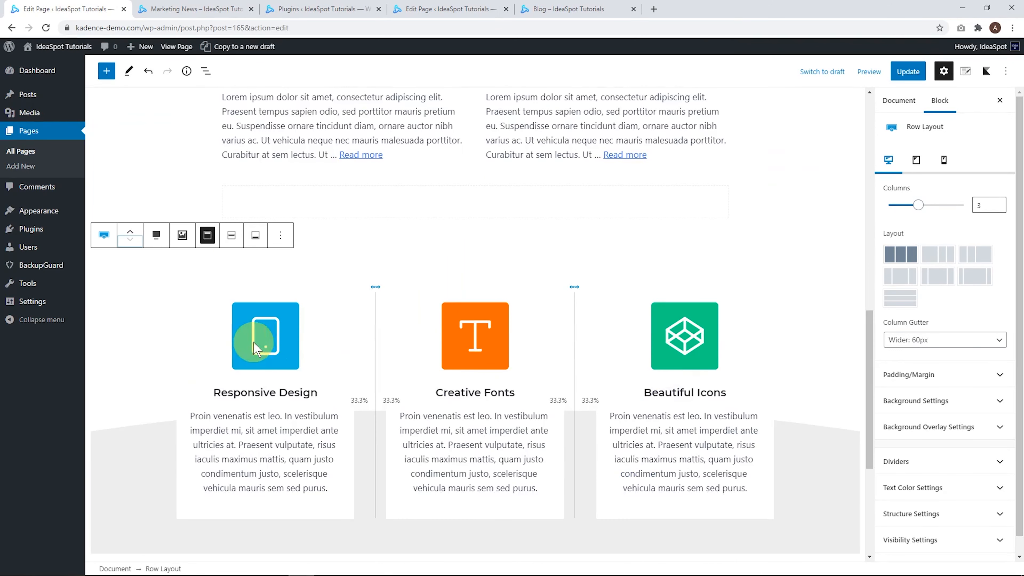
- Select the icons and paragraphs across the three-column section to inspect their block settings, and update the page
click(270, 352)
click(269, 442)
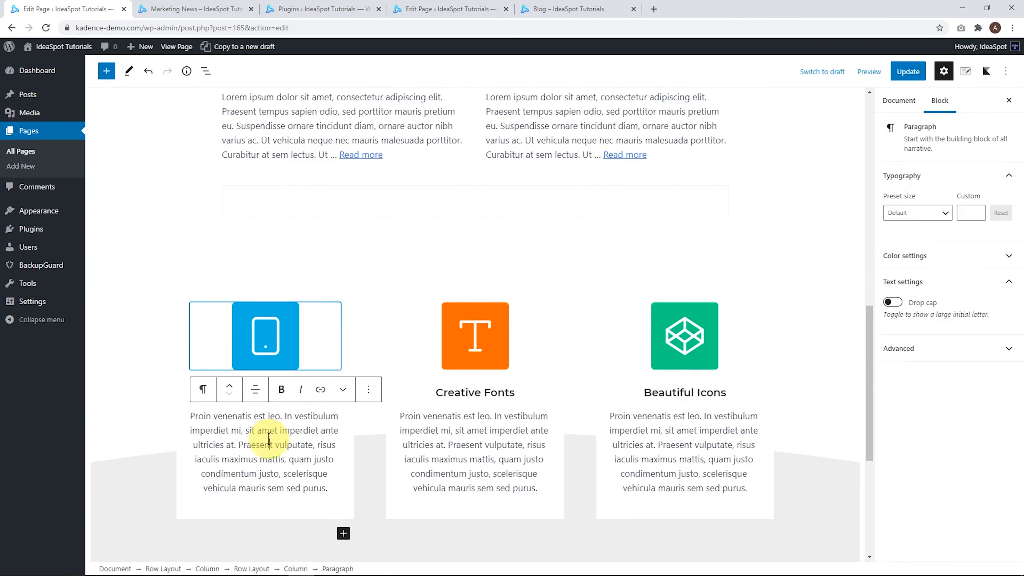
click(475, 341)
click(498, 423)
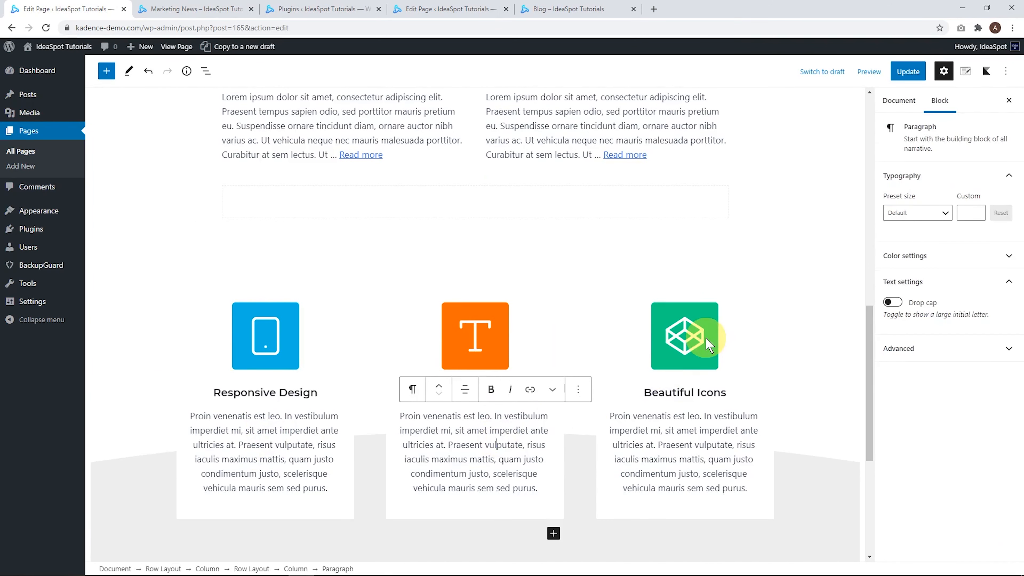
click(693, 340)
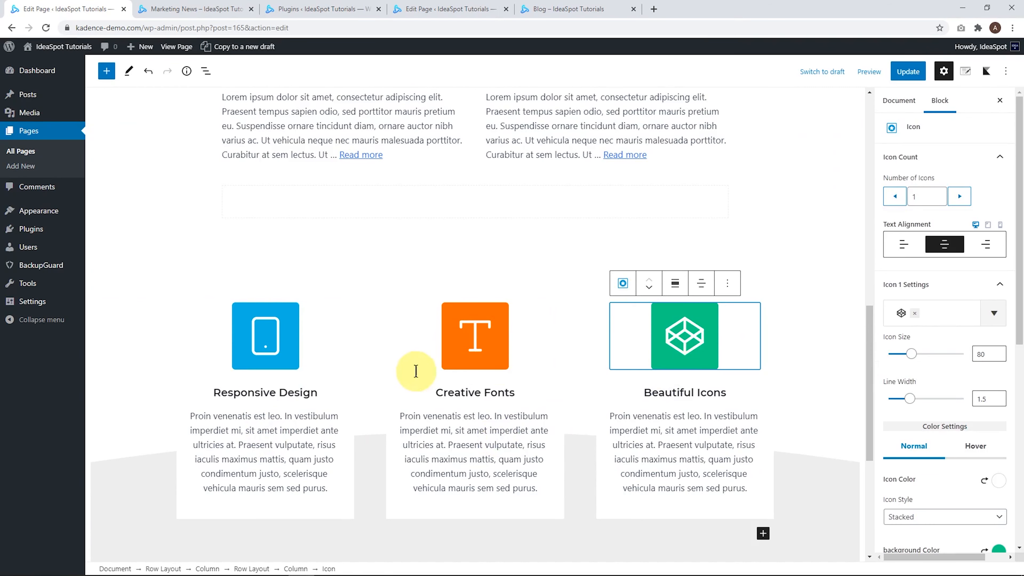
scroll(419, 379, up, 15)
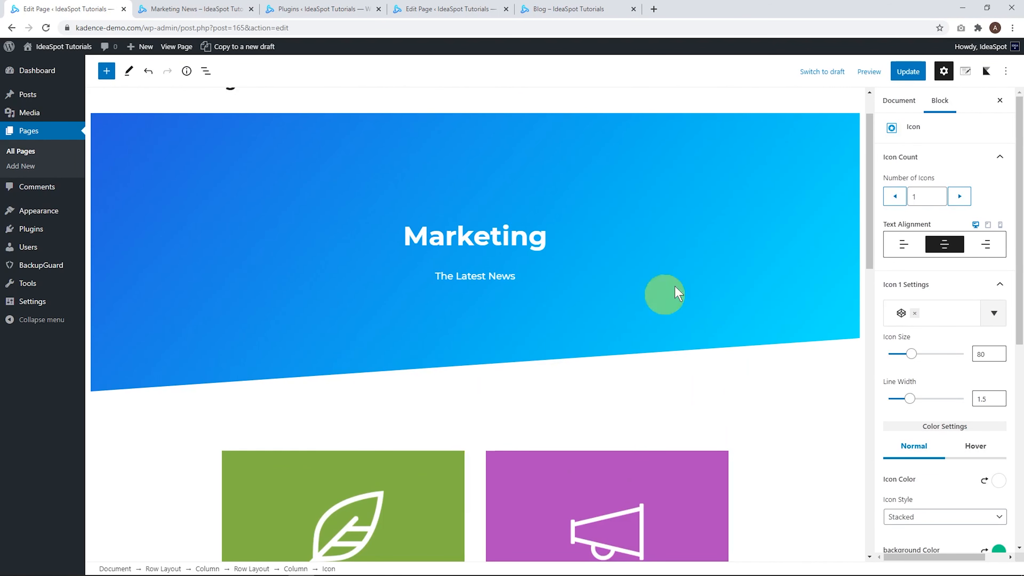
click(906, 74)
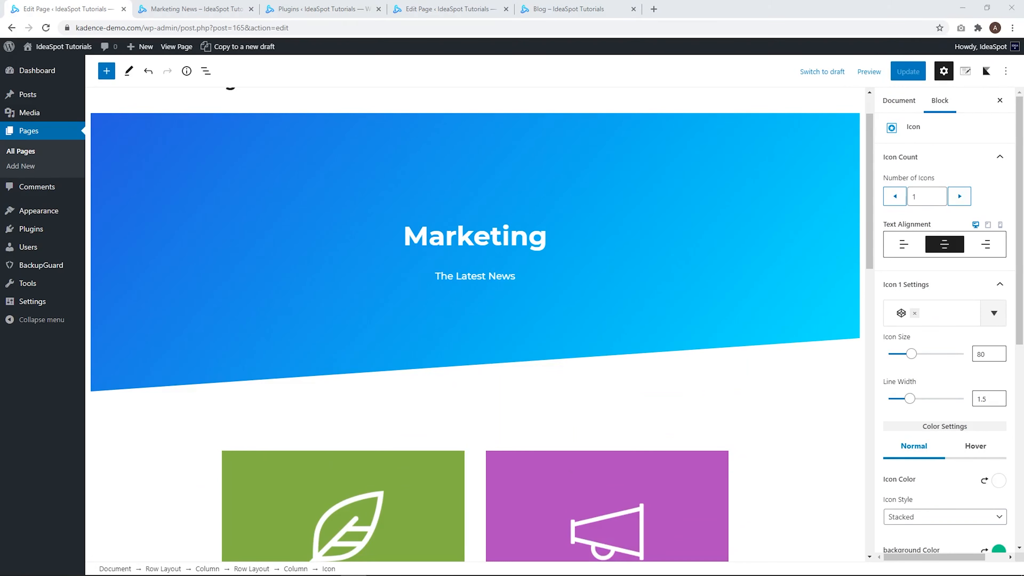
- Set the mountain lake photo pexels-deepu-b-iyer-40465-scaled.jpg as the background image of the Marketing banner row
click(484, 177)
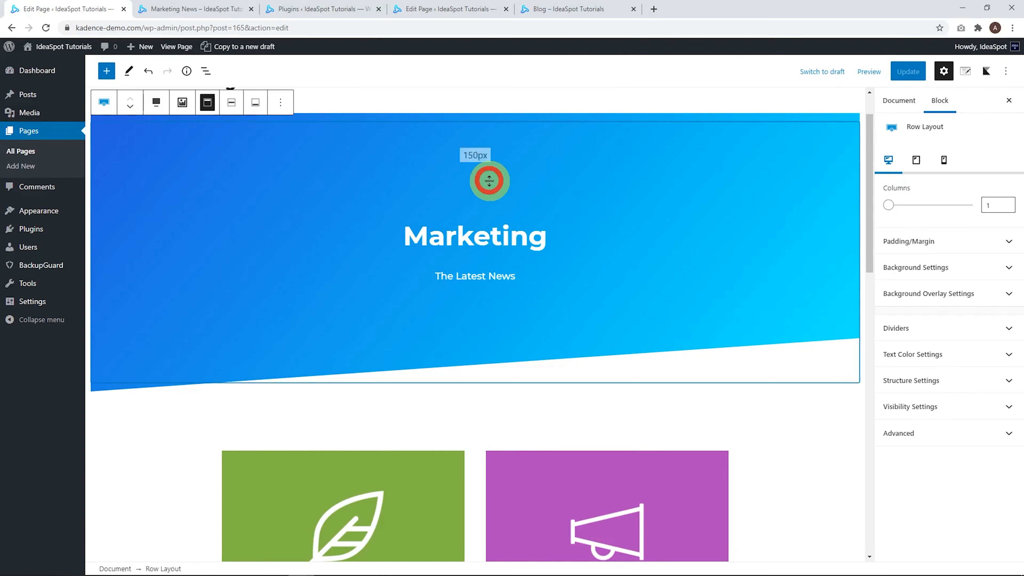
click(460, 233)
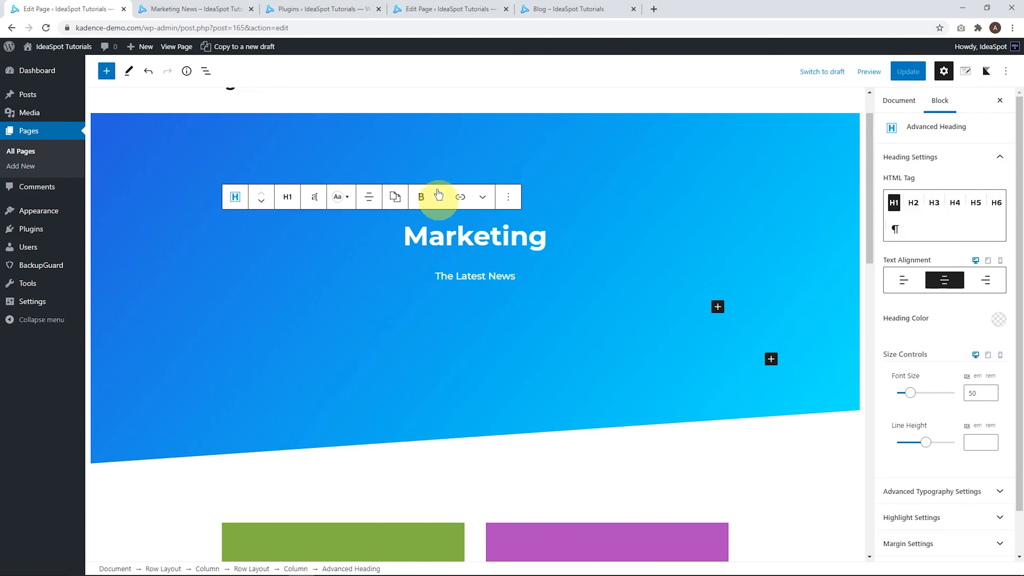
click(397, 130)
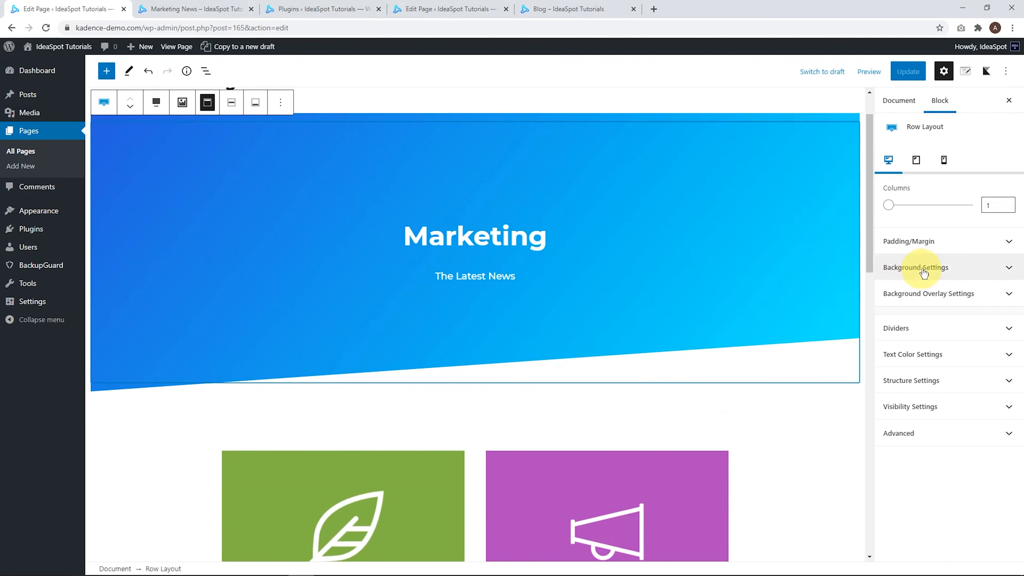
click(940, 267)
click(913, 391)
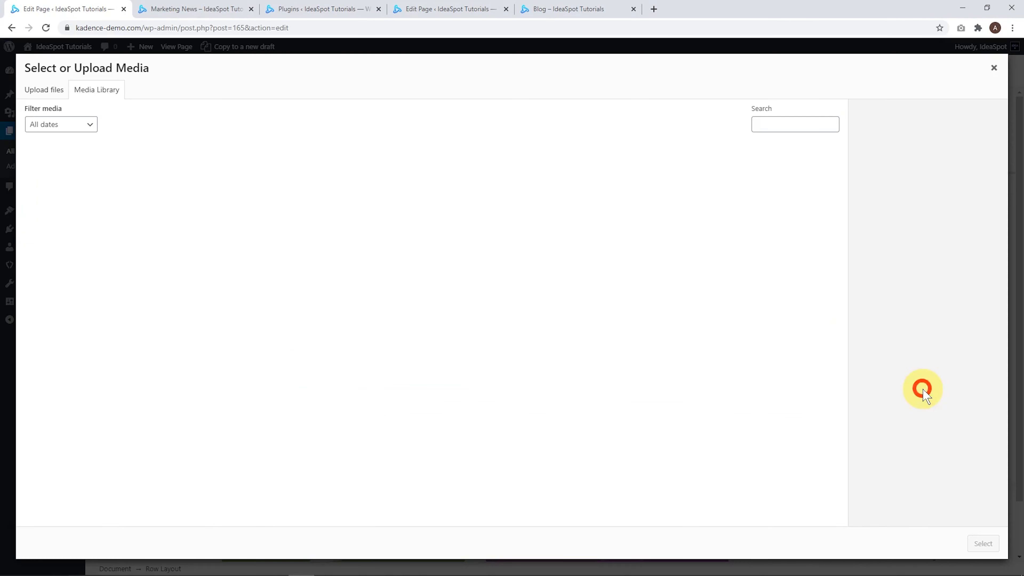
click(77, 181)
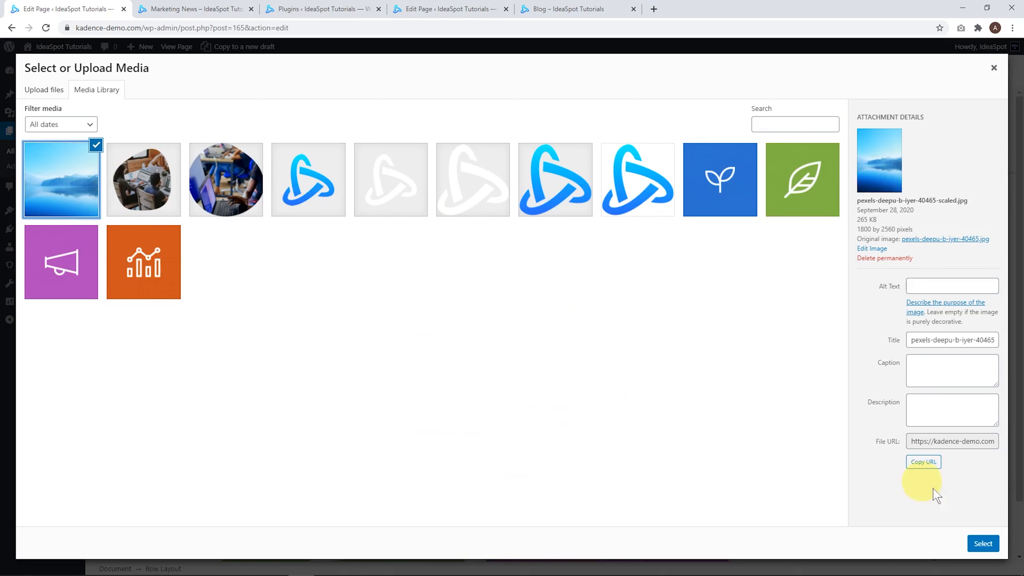
click(984, 545)
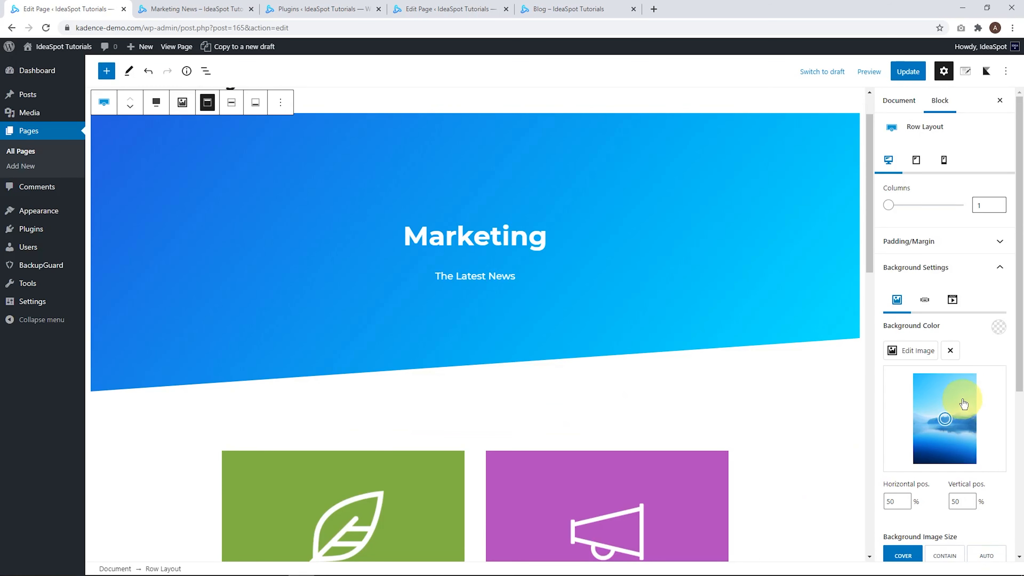
- Lower the banner row's gradient overlay opacity to 83 and update the page
scroll(963, 403, down, 5)
click(961, 464)
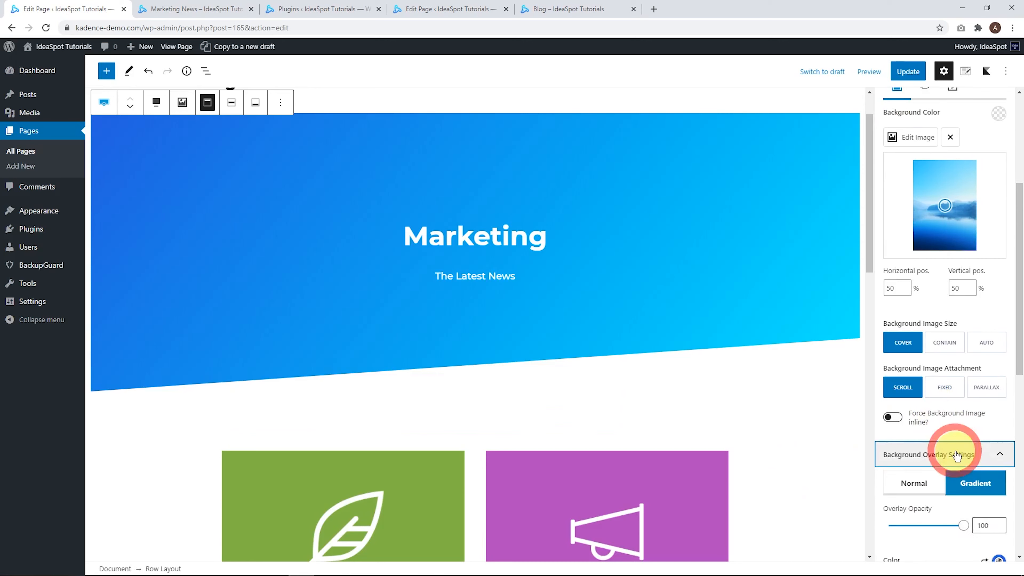
scroll(957, 455, down, 1)
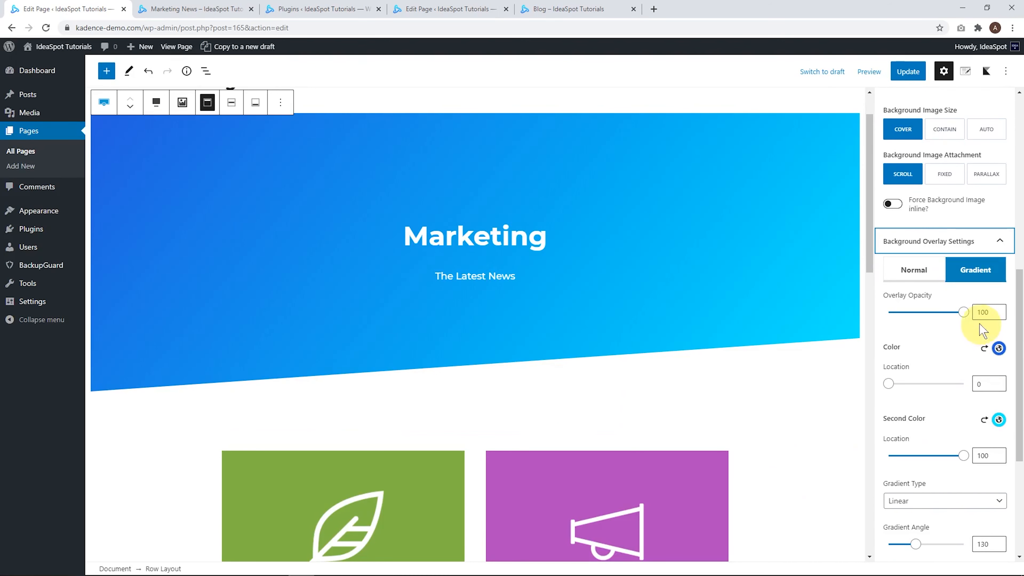
drag(925, 316, 912, 316)
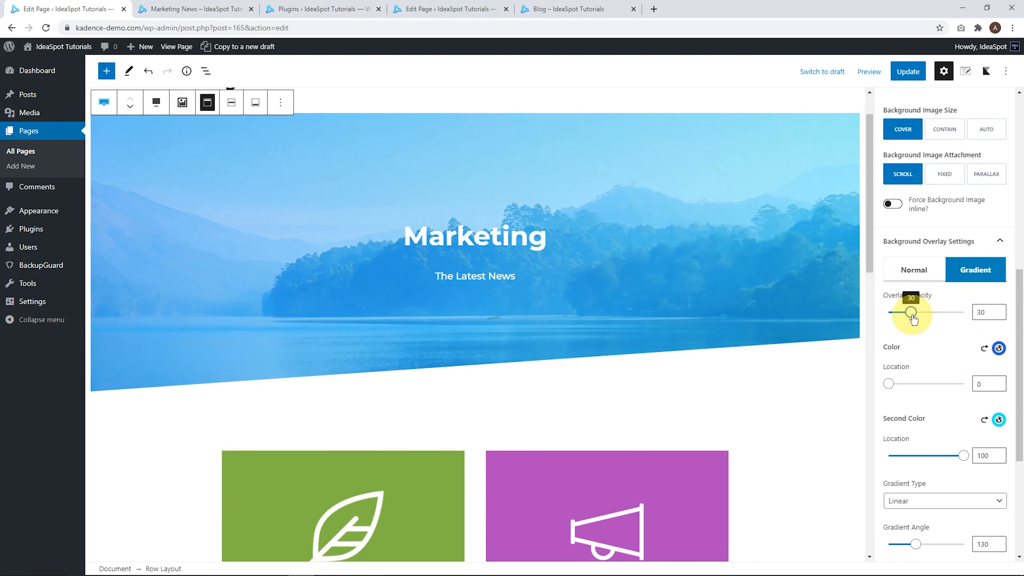
click(945, 313)
drag(939, 318, 950, 318)
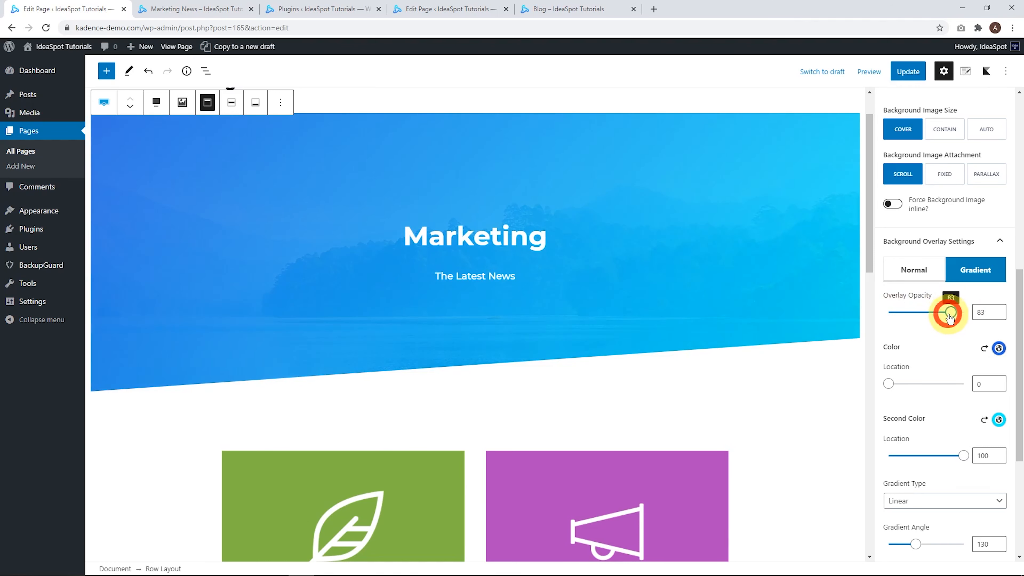
click(903, 73)
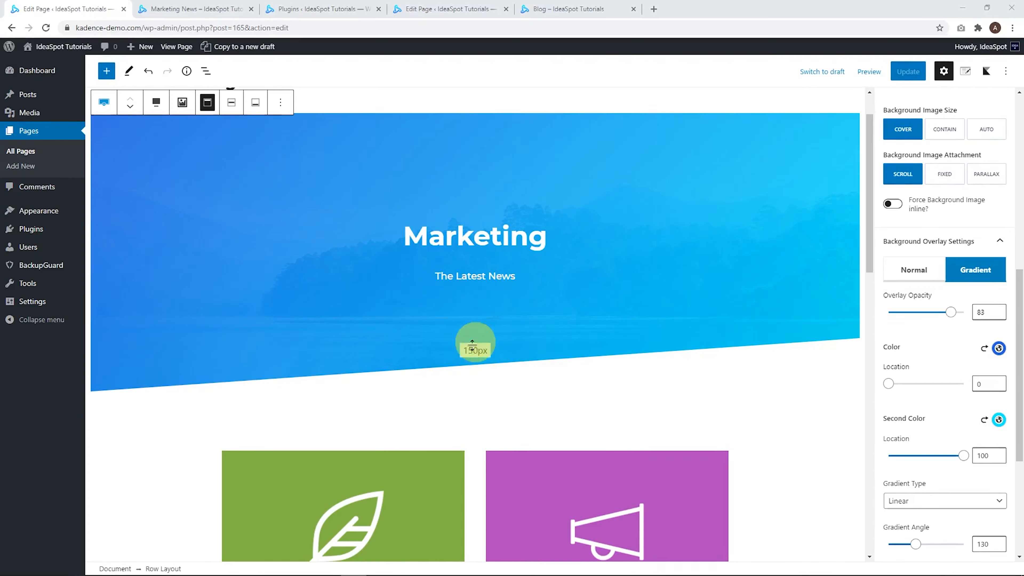
- Look over the live Marketing News page and return to the page editor
click(201, 8)
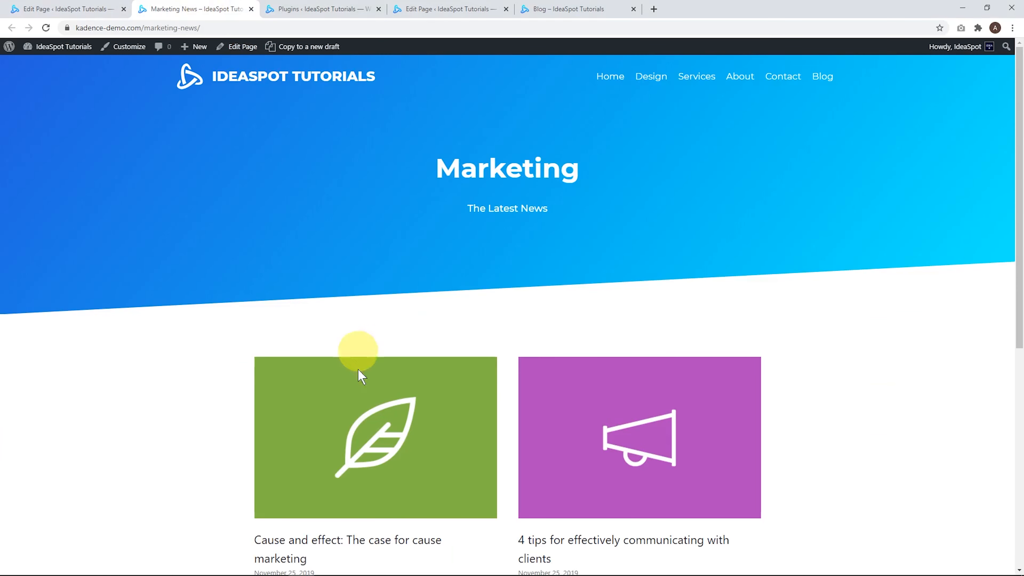
scroll(467, 334, down, 4)
scroll(327, 242, up, 4)
click(60, 8)
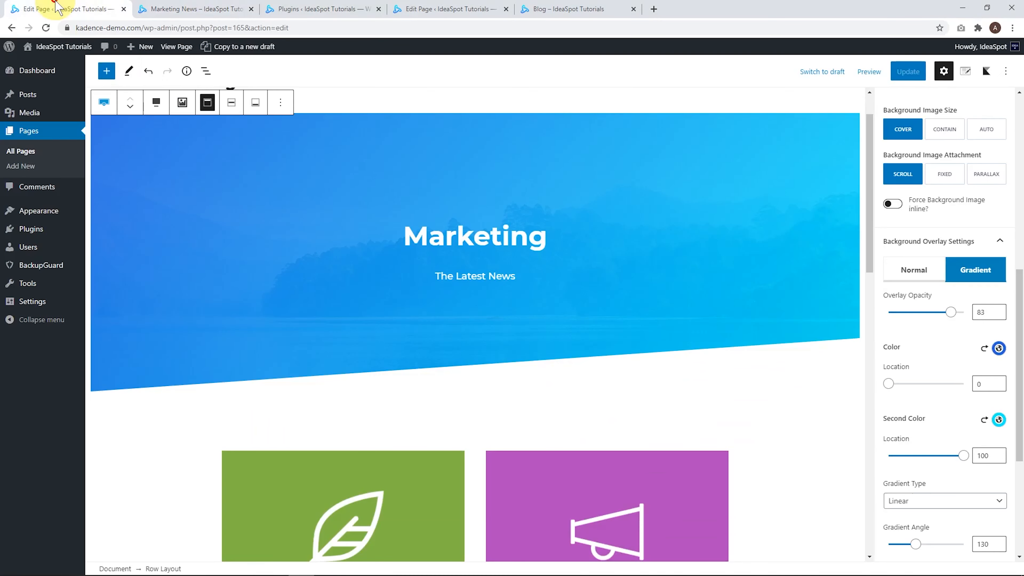
- Try a list layout for the latest posts with featured images scaled to 50% and aligned left
scroll(470, 298, down, 6)
scroll(469, 302, down, 2)
click(327, 358)
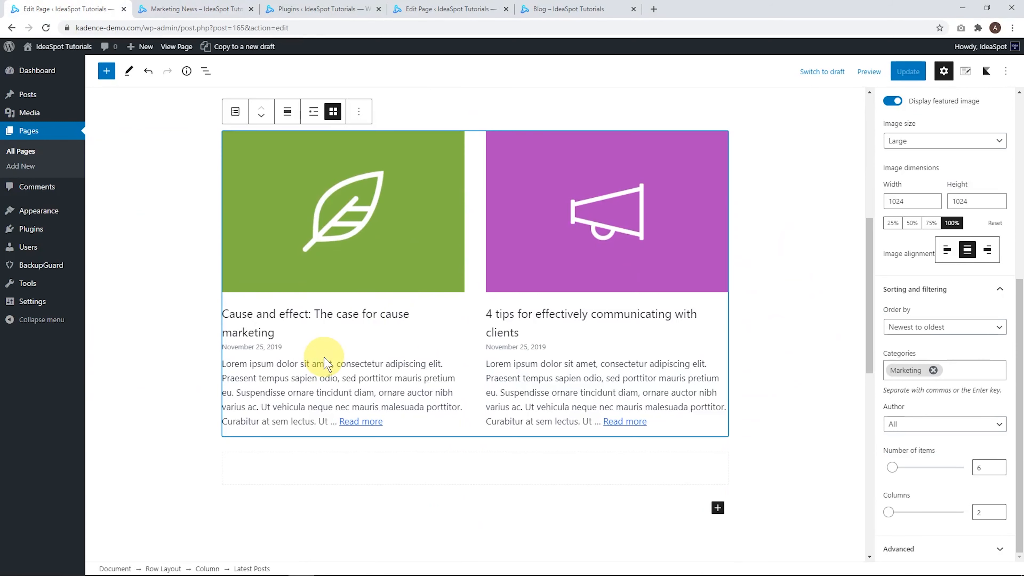
click(314, 116)
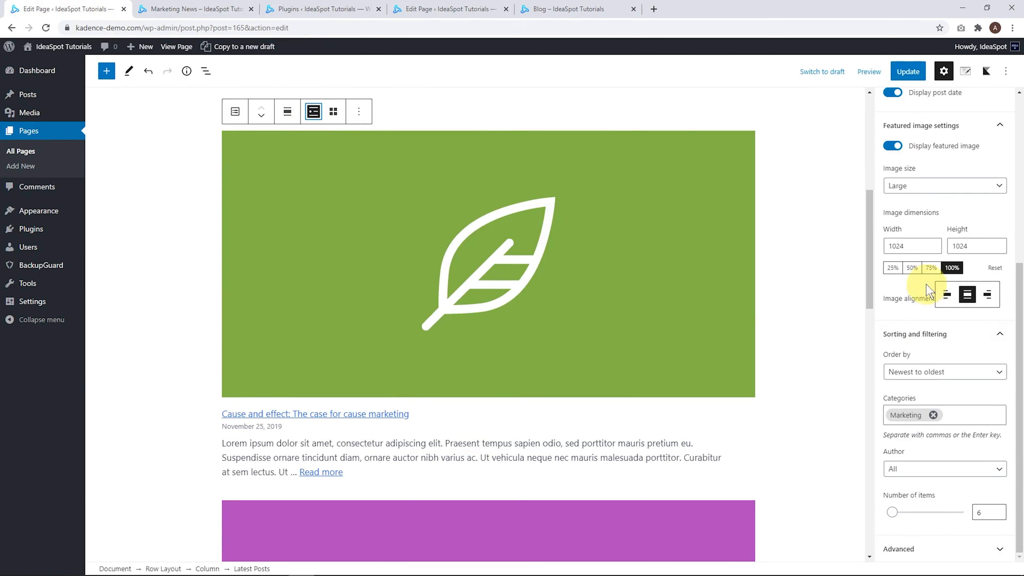
click(912, 267)
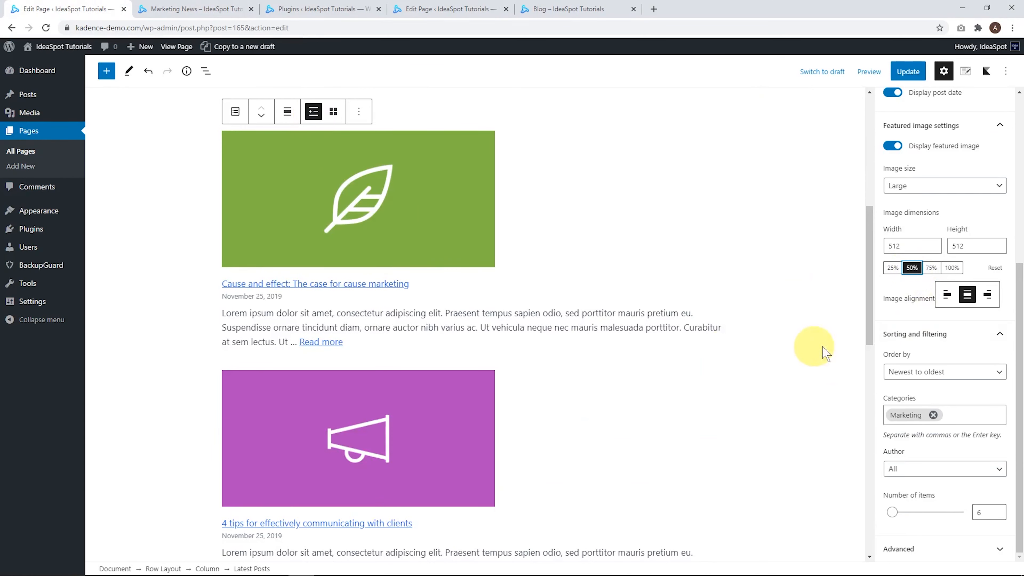
click(946, 296)
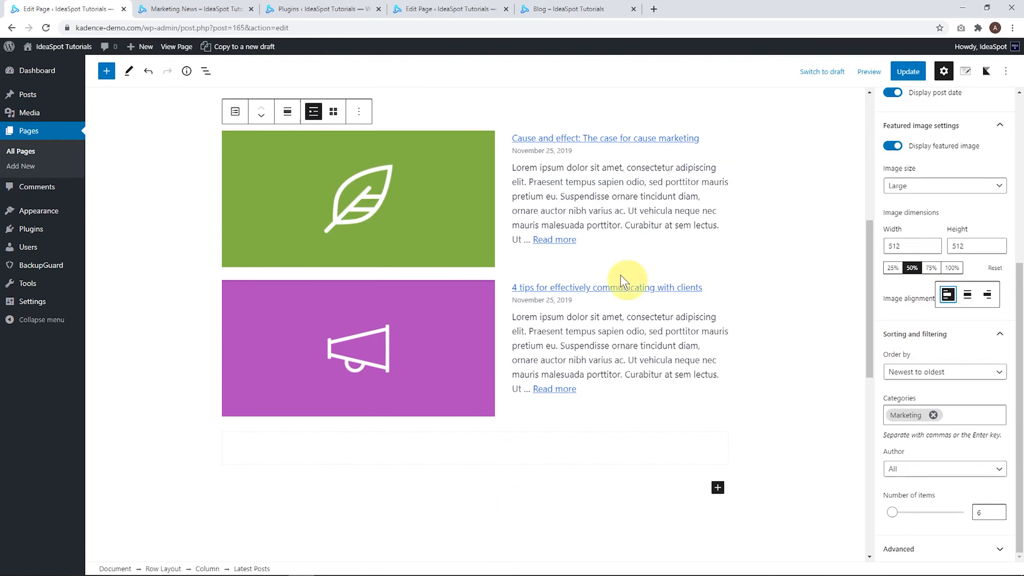
scroll(566, 296, up, 2)
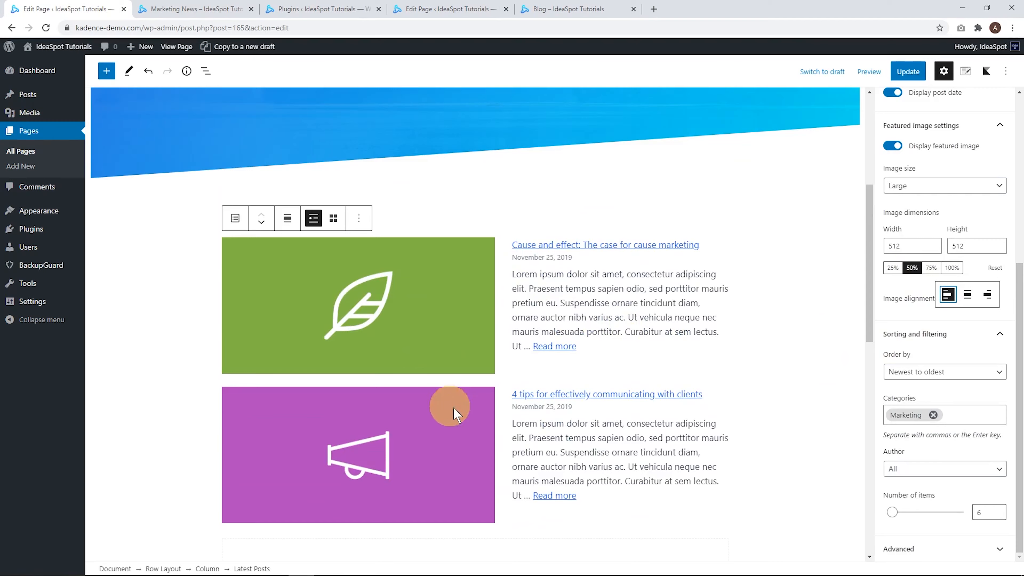
scroll(480, 411, down, 1)
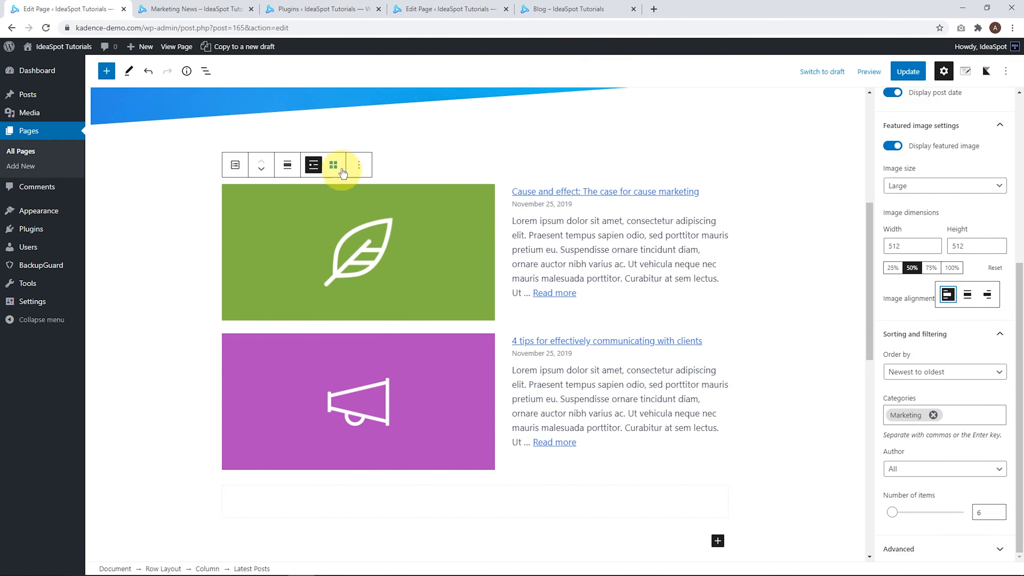
- Switch the latest posts back to grid view and close the page editor, discarding the unsaved layout changes
click(333, 164)
scroll(582, 287, up, 2)
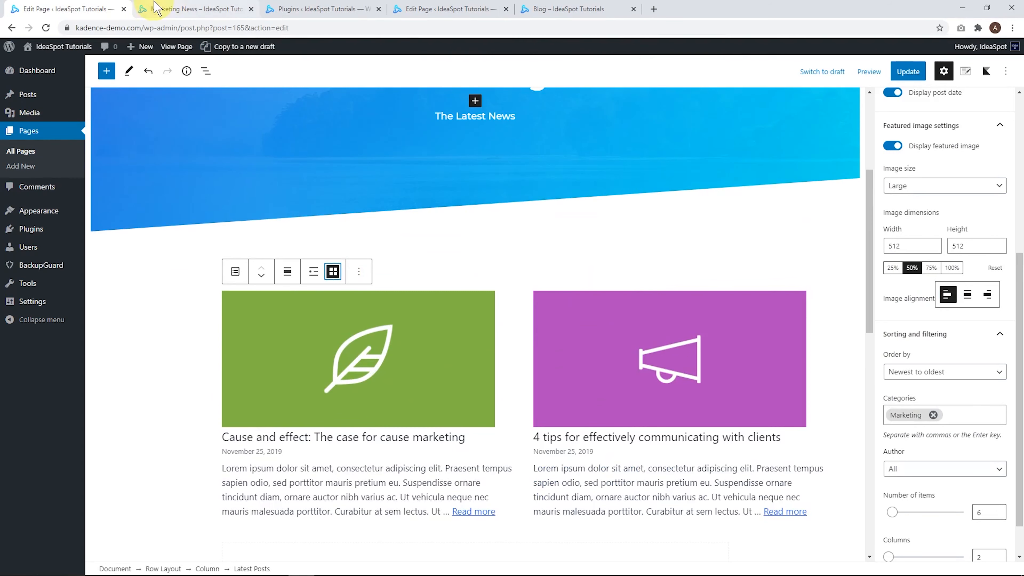
click(124, 9)
click(564, 88)
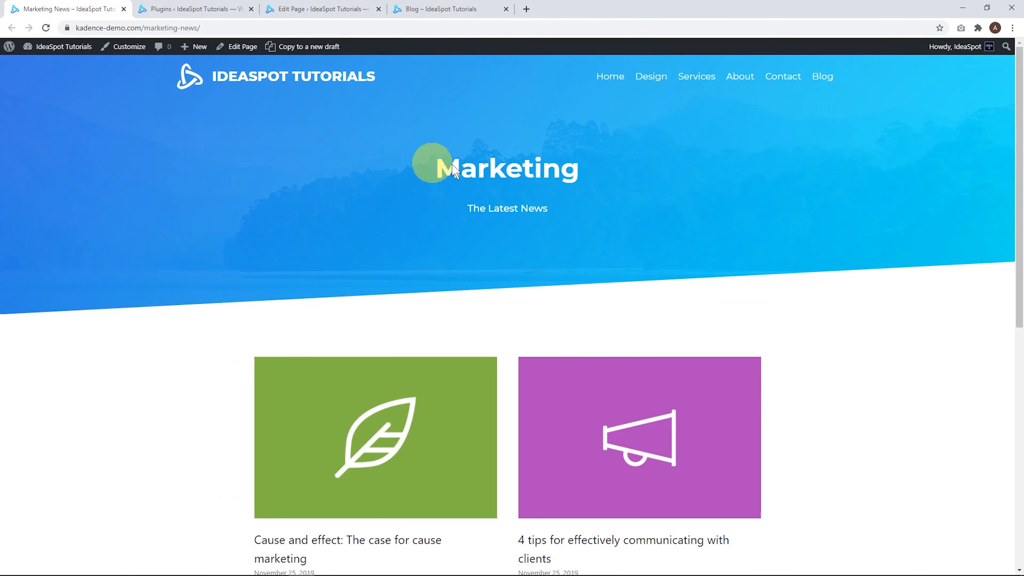
- Review the published Marketing News page from banner to footer and open the Agency Menu in the site customizer
scroll(429, 158, down, 5)
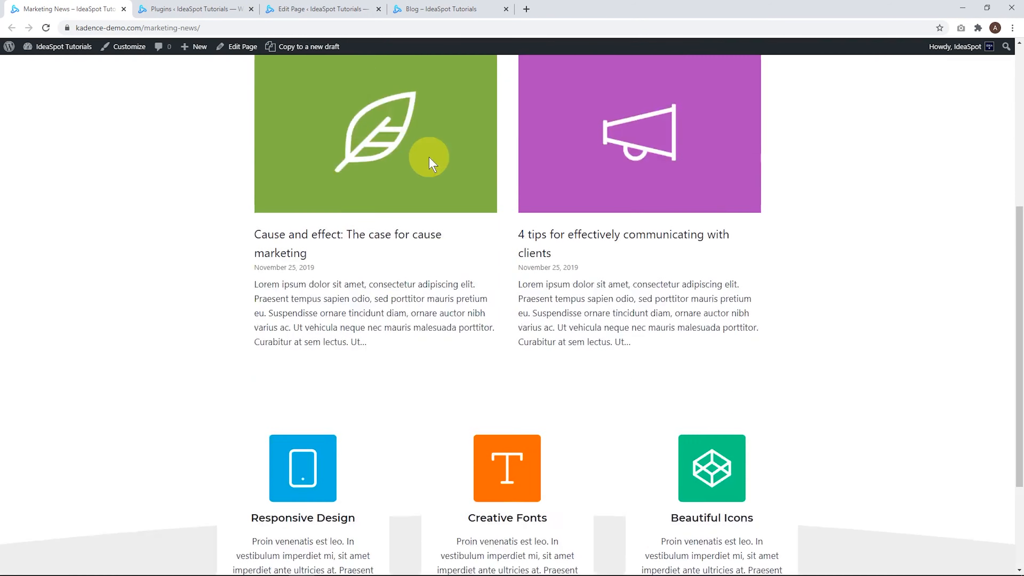
scroll(429, 157, down, 3)
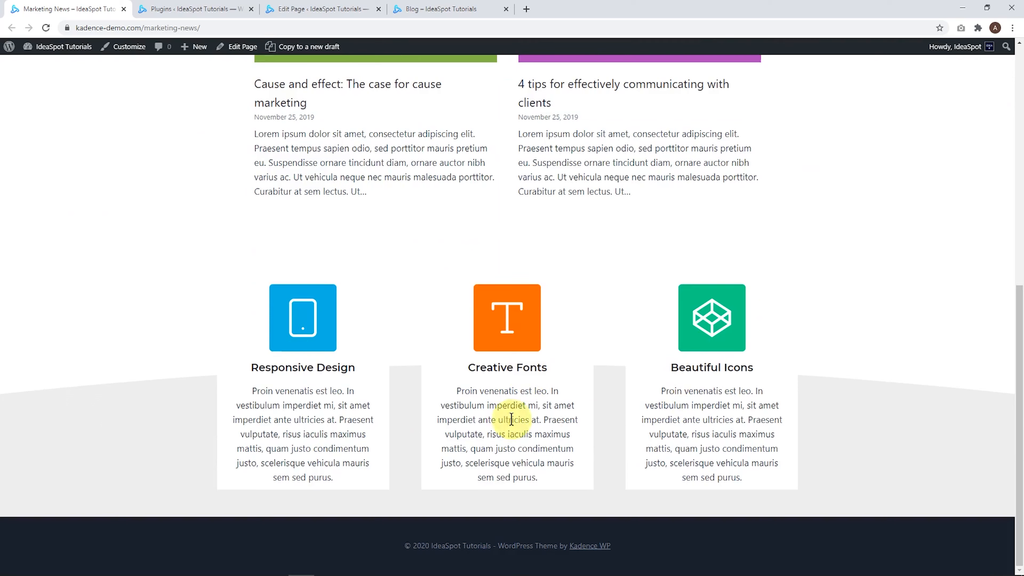
scroll(503, 327, up, 10)
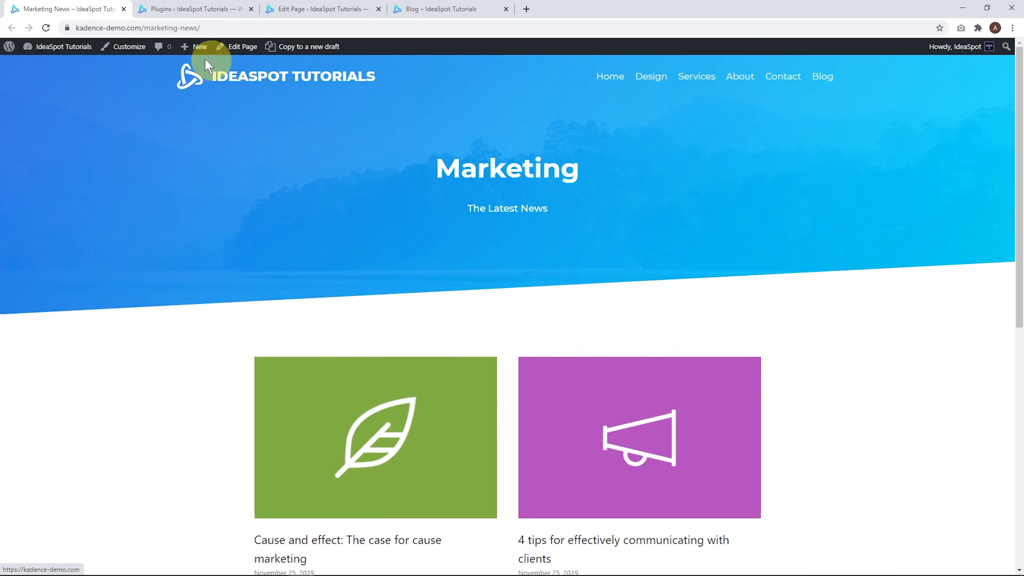
click(126, 52)
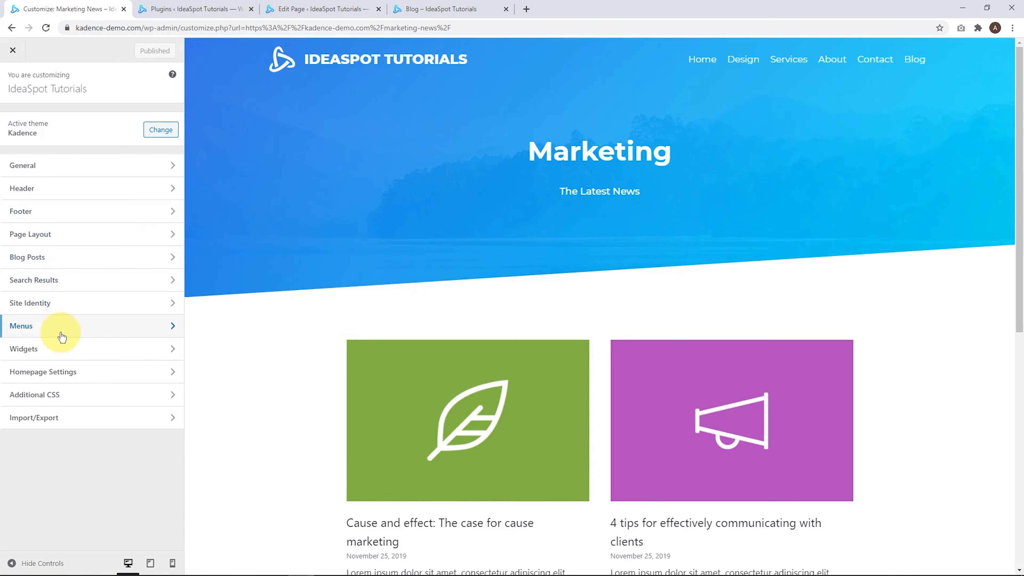
click(60, 330)
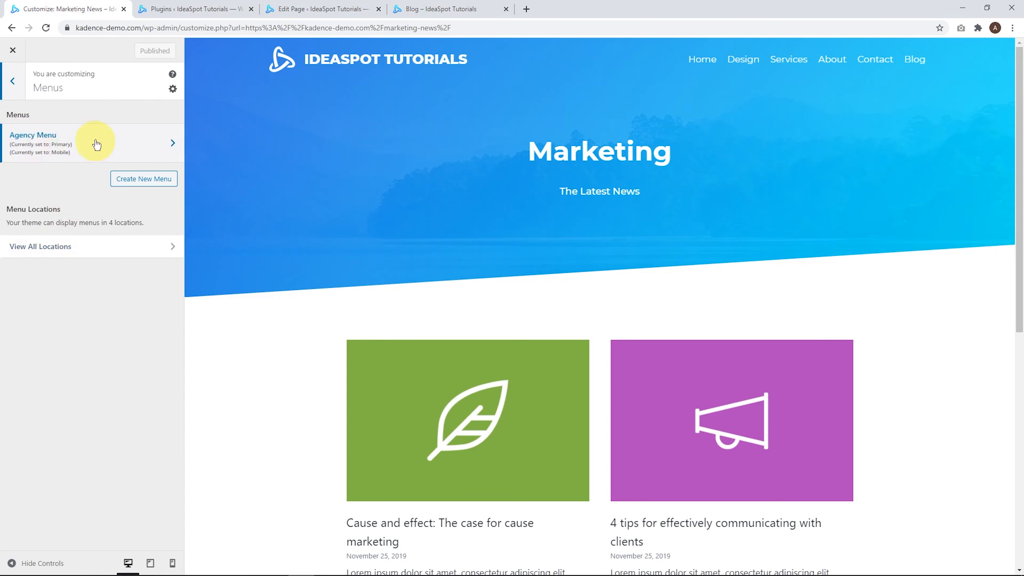
click(59, 137)
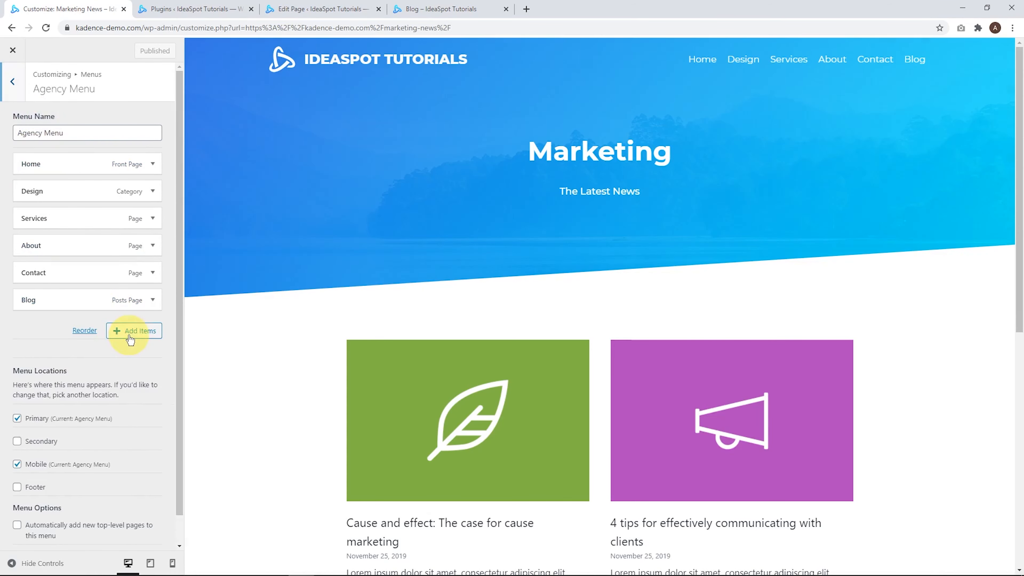
- Add the Marketing News page to the Agency Menu, place it directly after Design, and publish the change
click(129, 337)
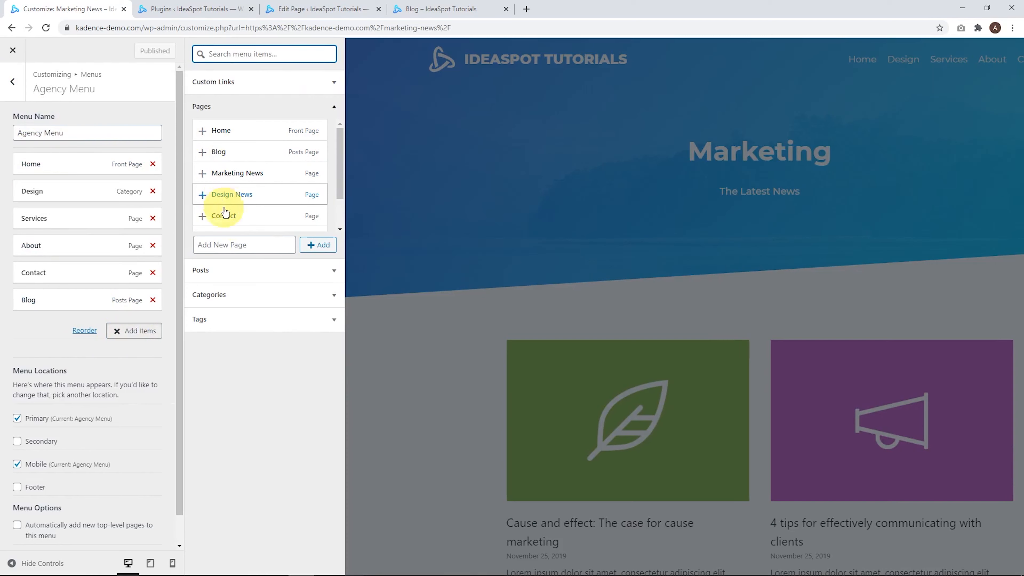
click(204, 175)
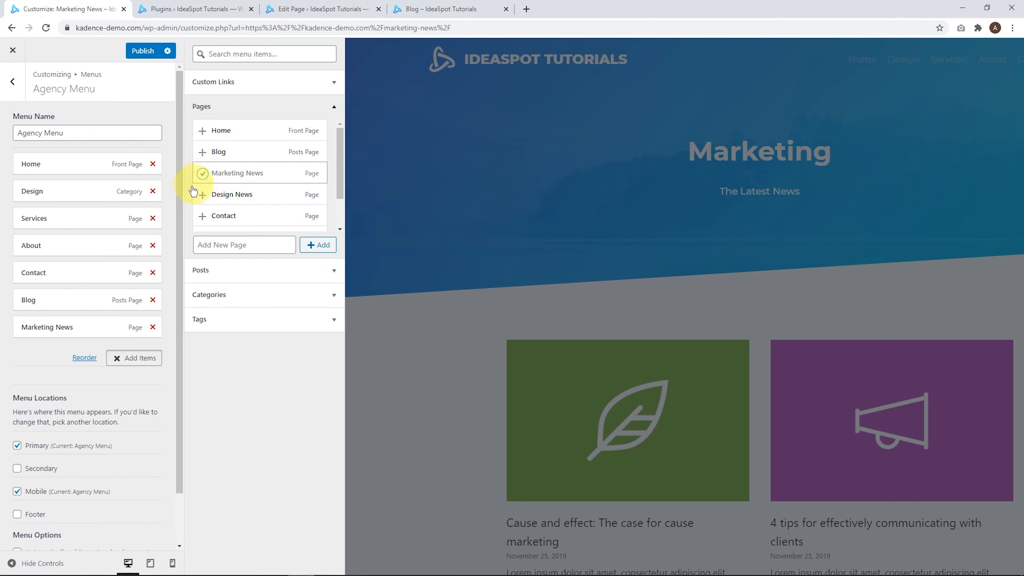
drag(91, 327, 85, 218)
click(138, 53)
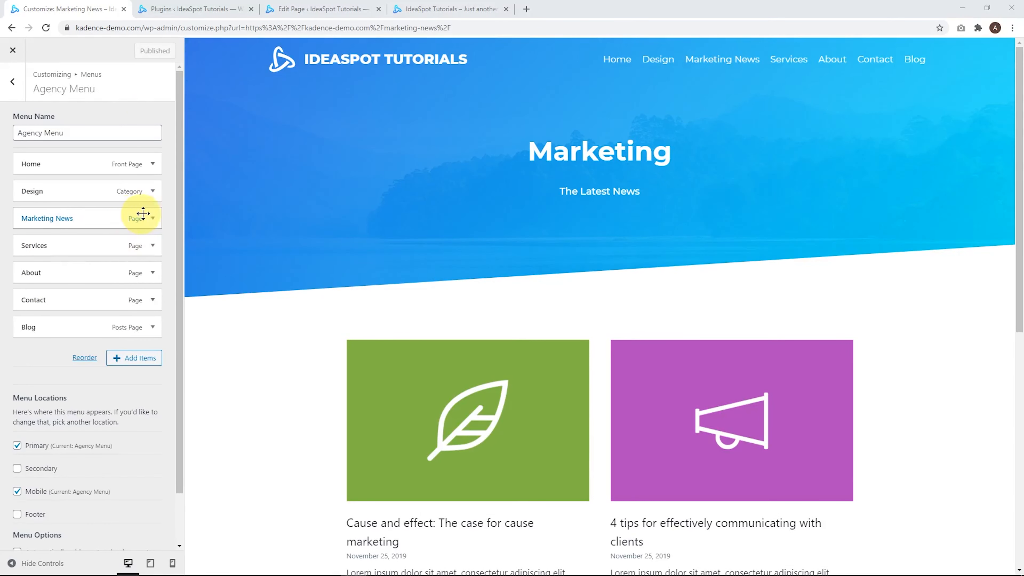
- Change the Marketing News menu item's navigation label to Marketing, publish, and test the menu link on the live site
click(152, 219)
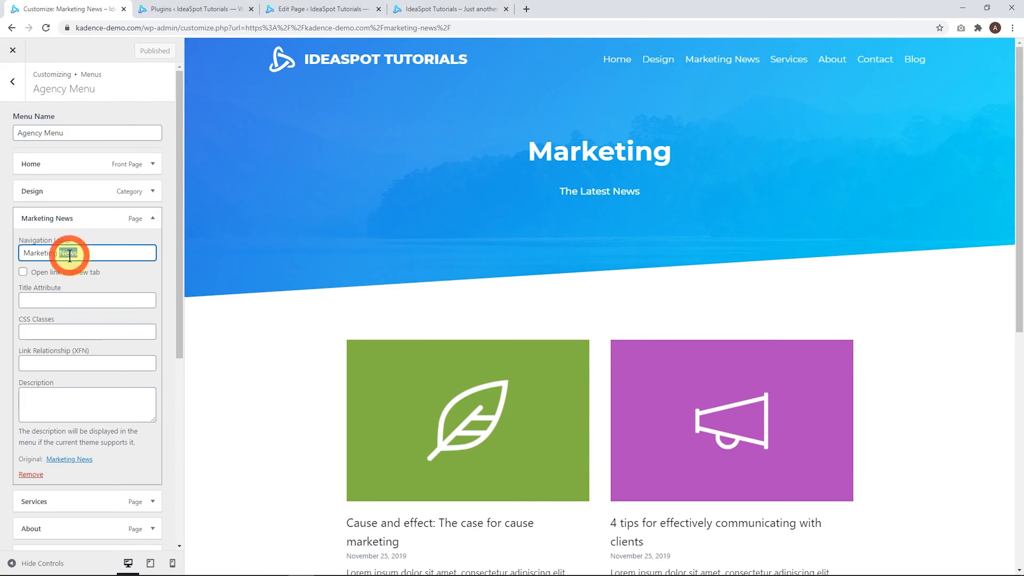
click(141, 51)
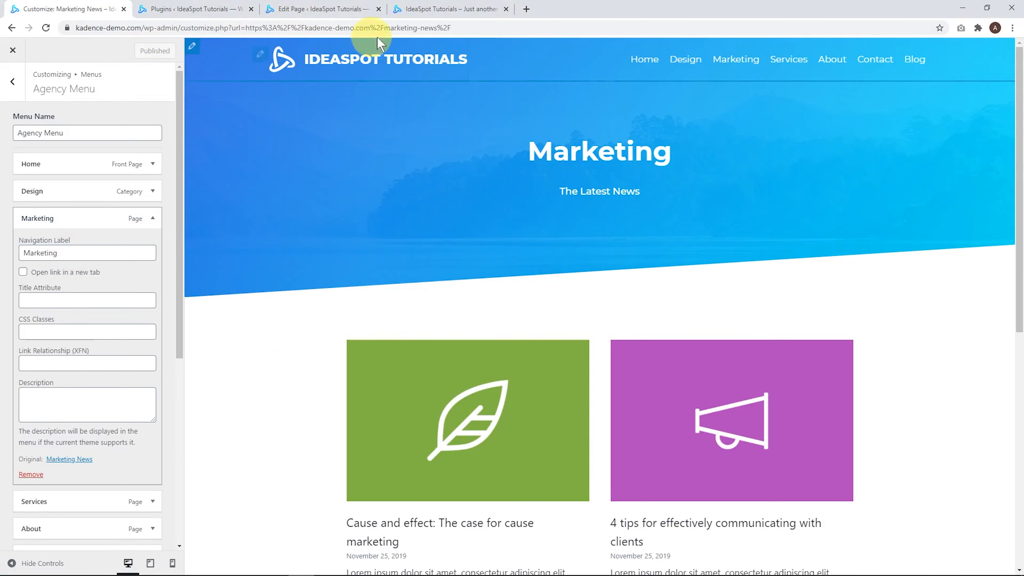
click(437, 9)
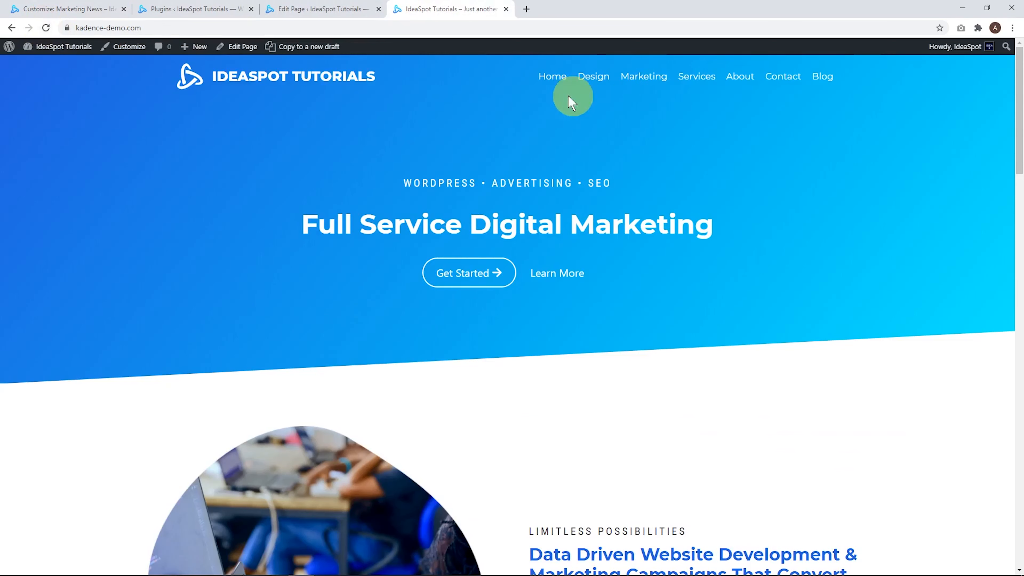
click(640, 83)
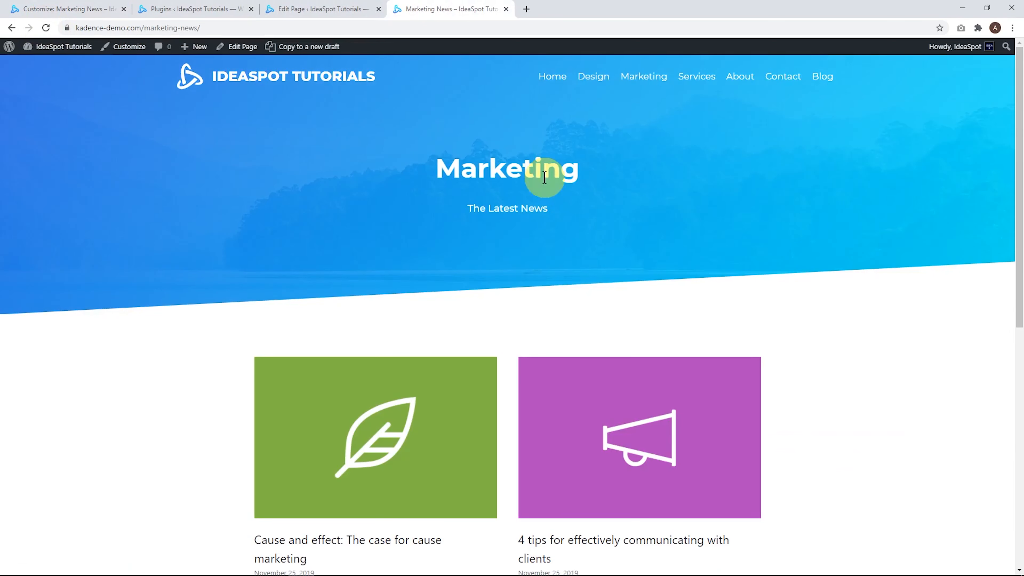
scroll(480, 355, down, 5)
scroll(480, 363, up, 5)
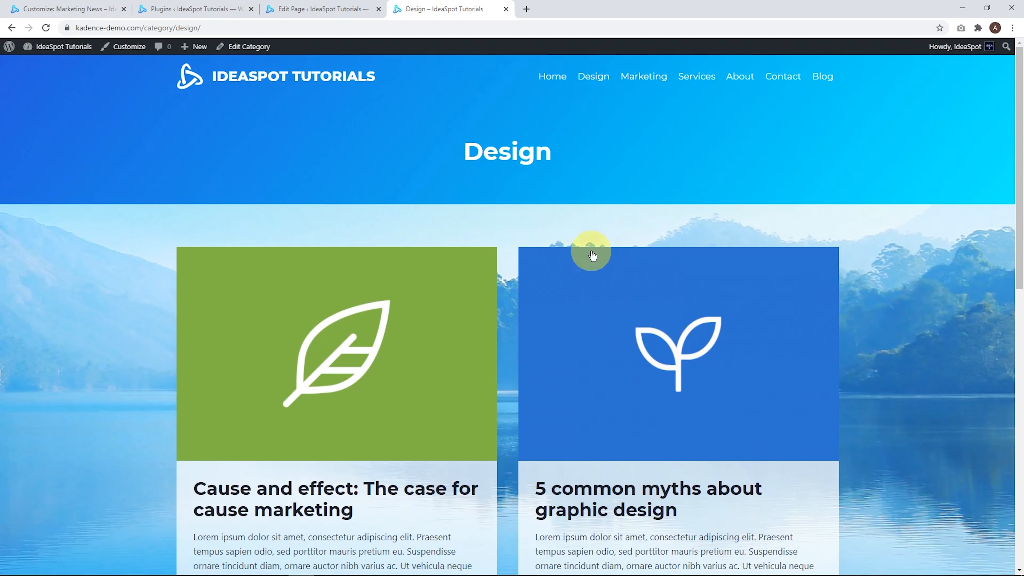
- Review the live Home page from the hero banner down and open the page in the block editor
click(551, 78)
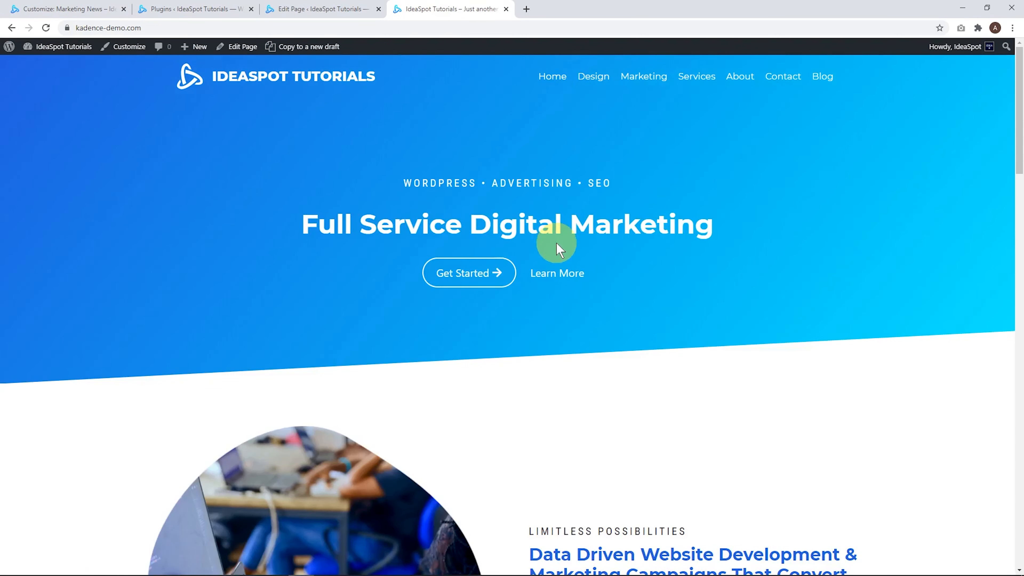
scroll(555, 245, down, 12)
scroll(544, 293, up, 9)
scroll(542, 297, up, 3)
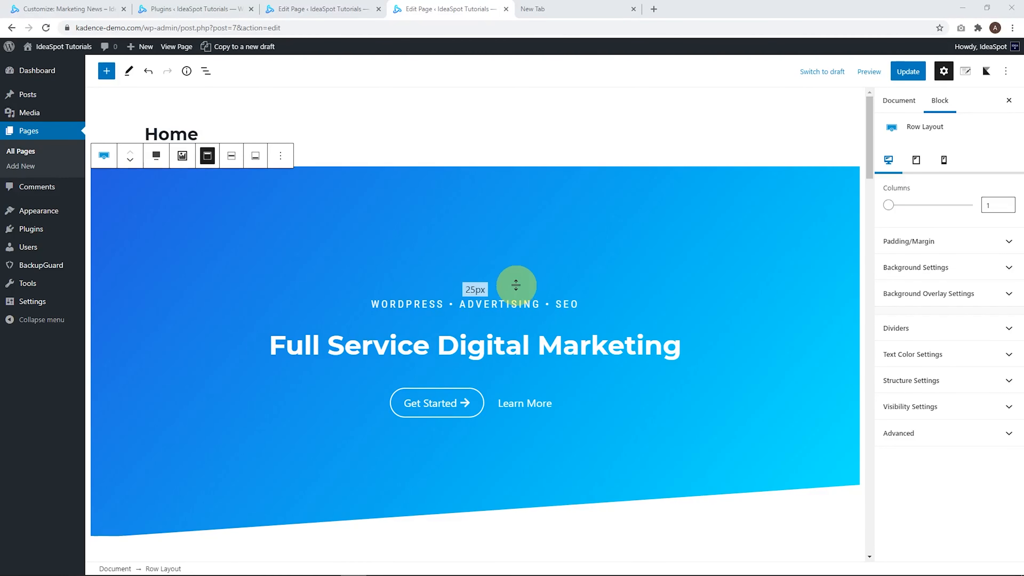
- Insert a single-column Row Layout block directly after the hero row on the Home page
scroll(510, 270, down, 3)
scroll(412, 359, down, 4)
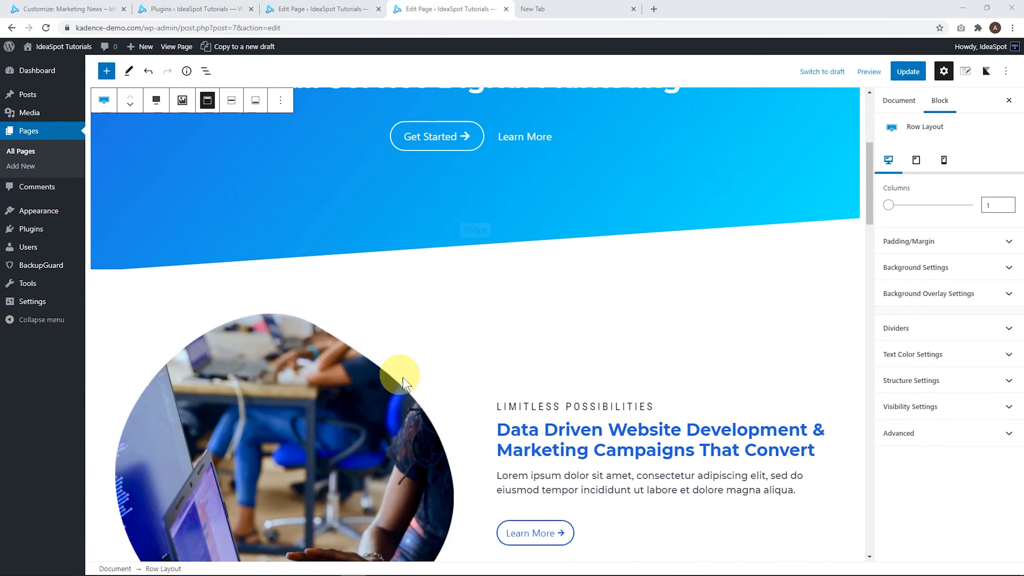
click(384, 223)
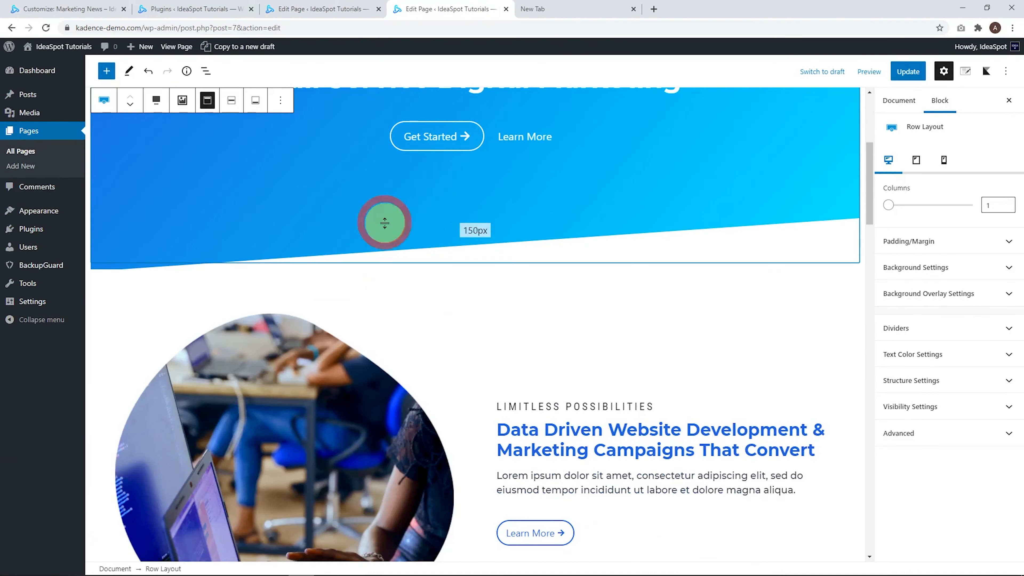
click(280, 100)
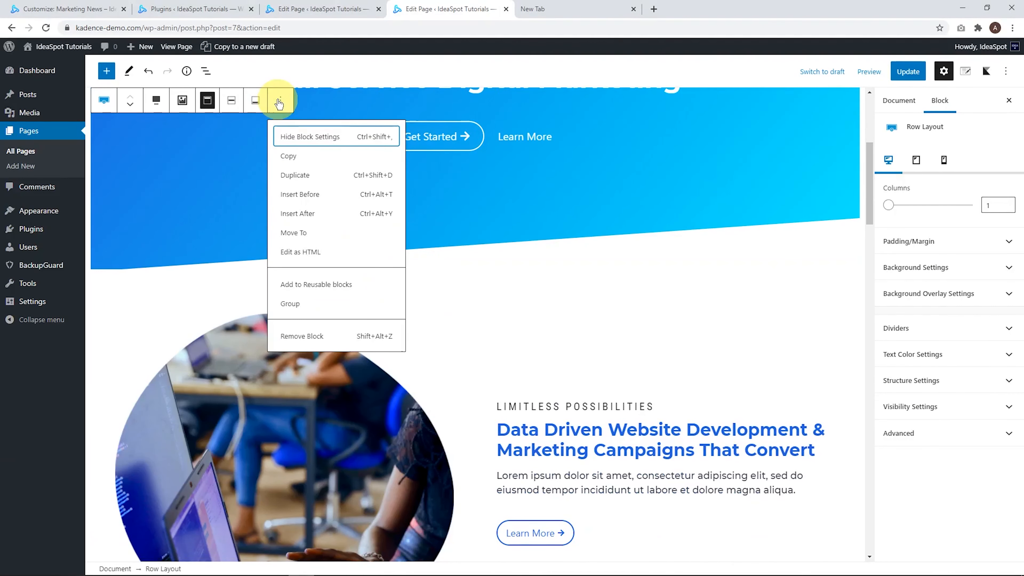
click(298, 214)
click(795, 285)
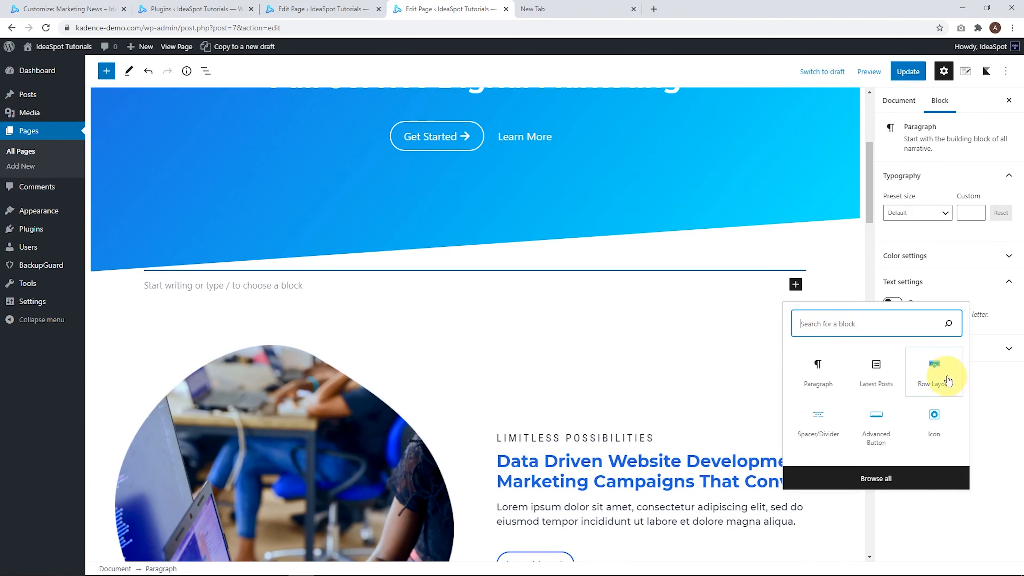
click(939, 378)
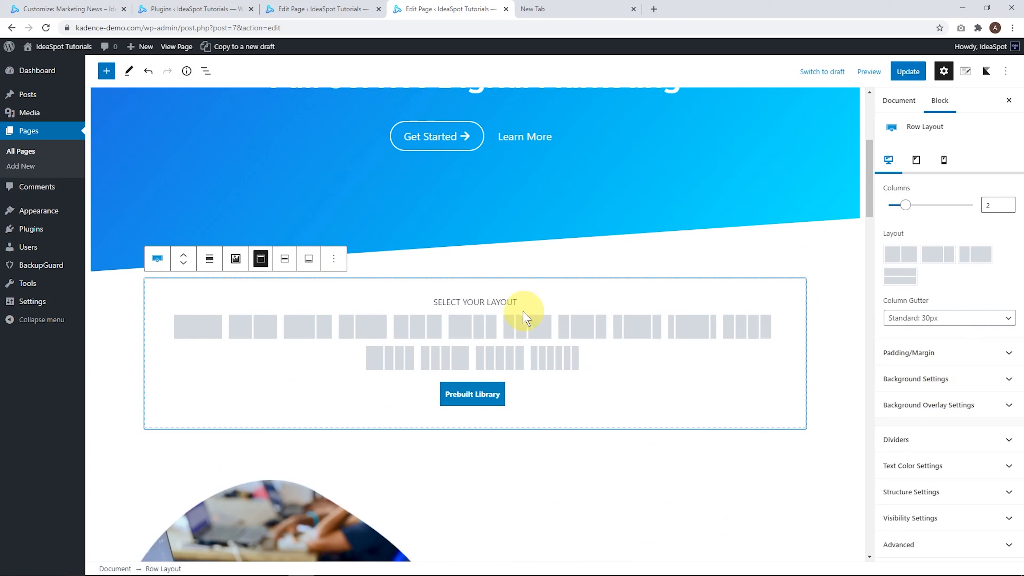
click(188, 336)
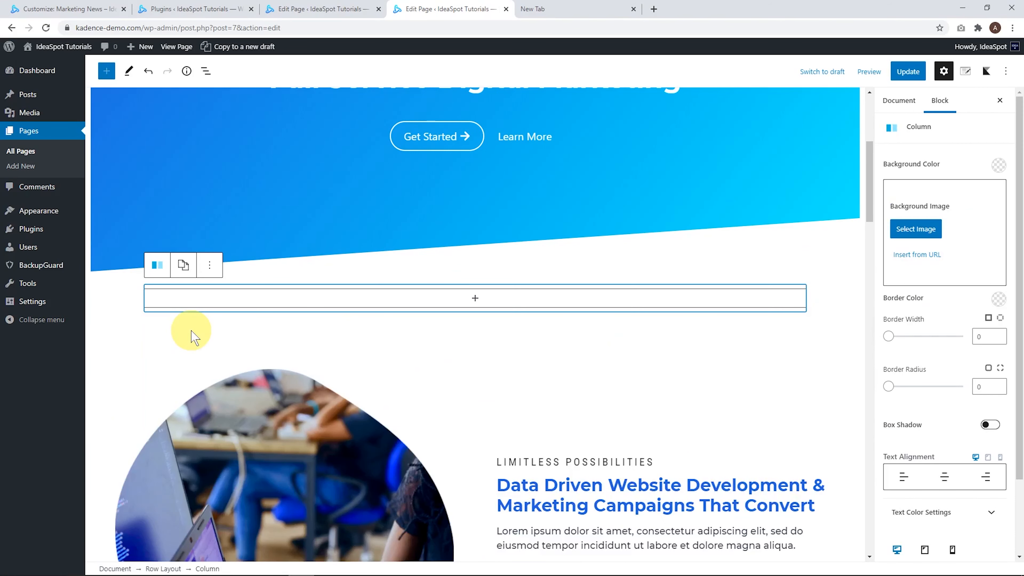
- Add a Latest Posts block inside the new row and limit it to 1 item
click(476, 300)
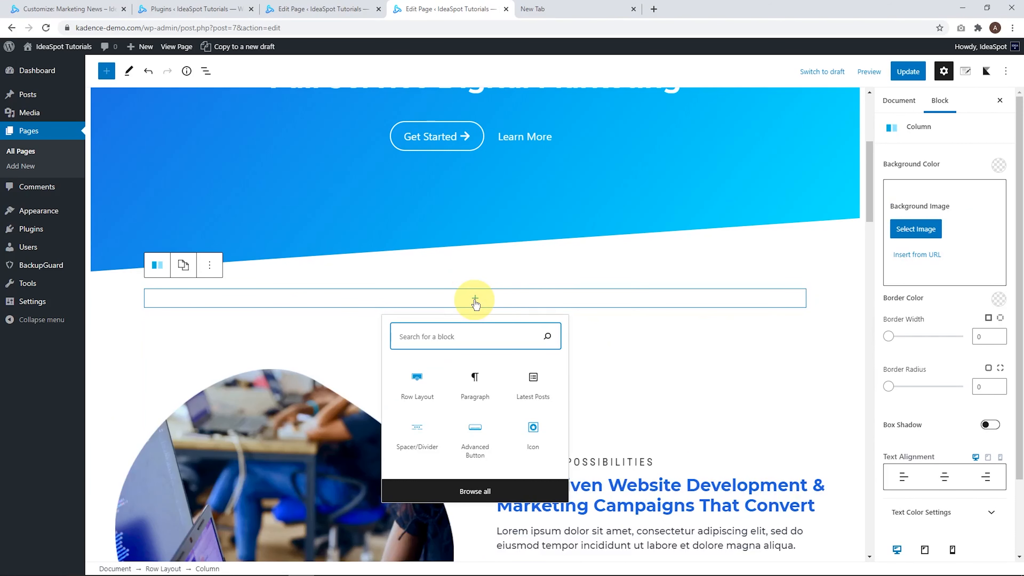
text(la)
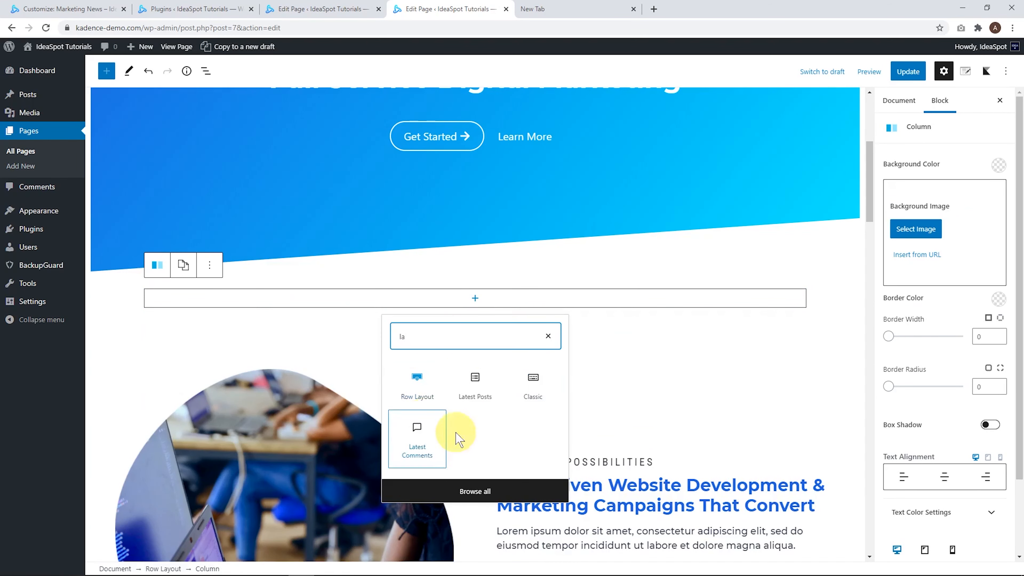
click(475, 385)
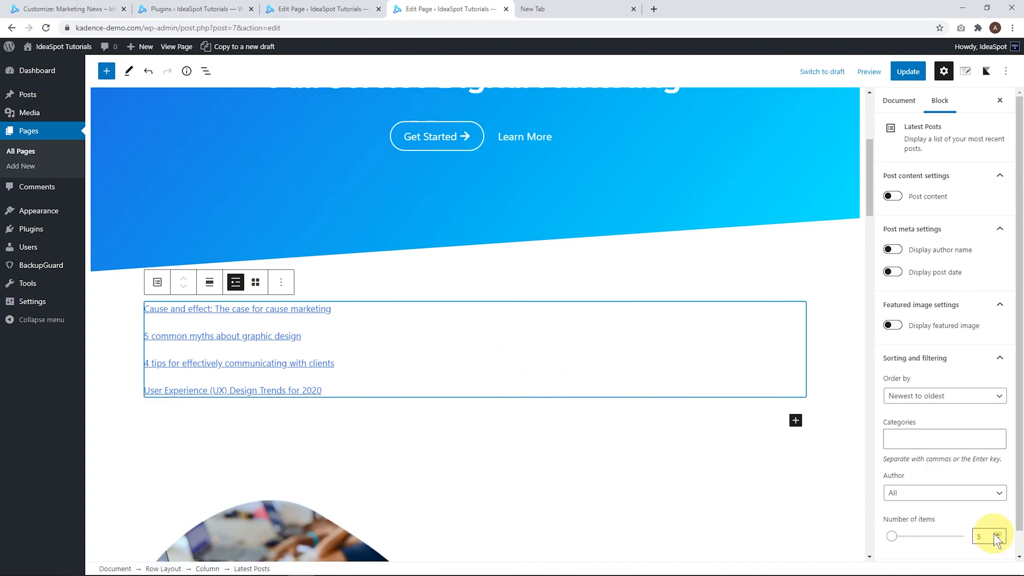
click(998, 540)
click(997, 540)
click(998, 539)
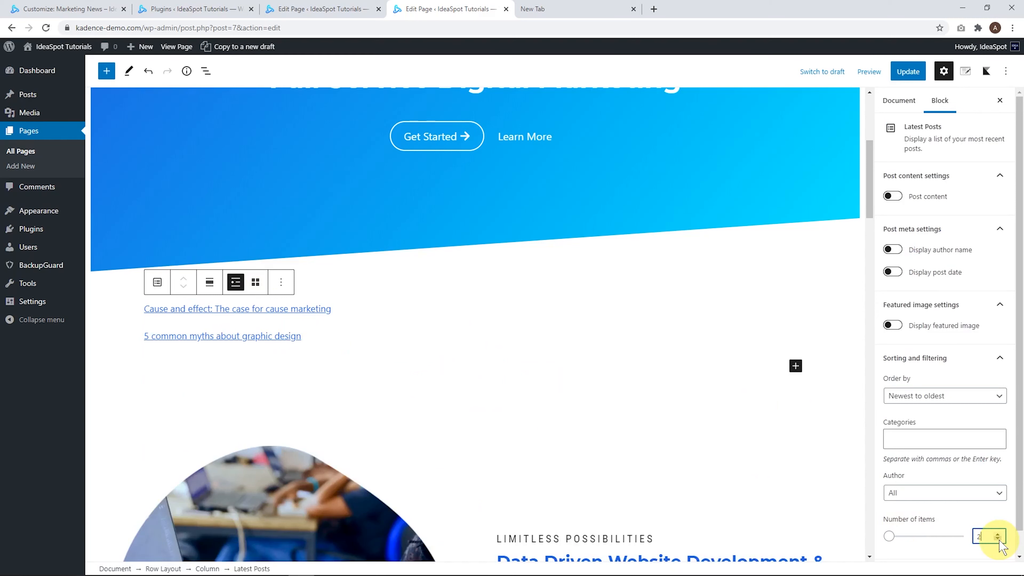
click(998, 540)
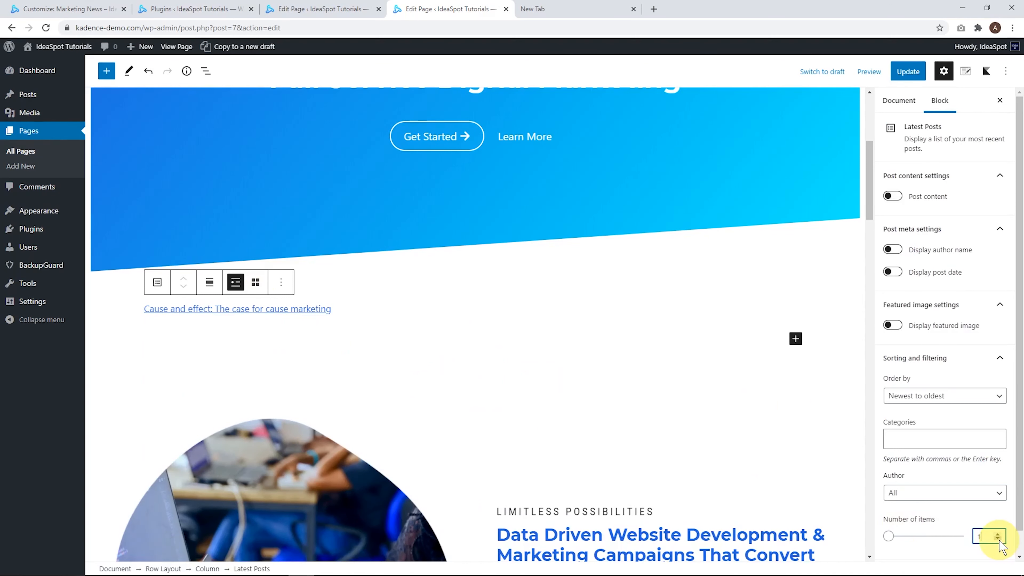
- Enable the post content excerpt and featured image in the Latest Posts block, with the image size set to Large
click(893, 197)
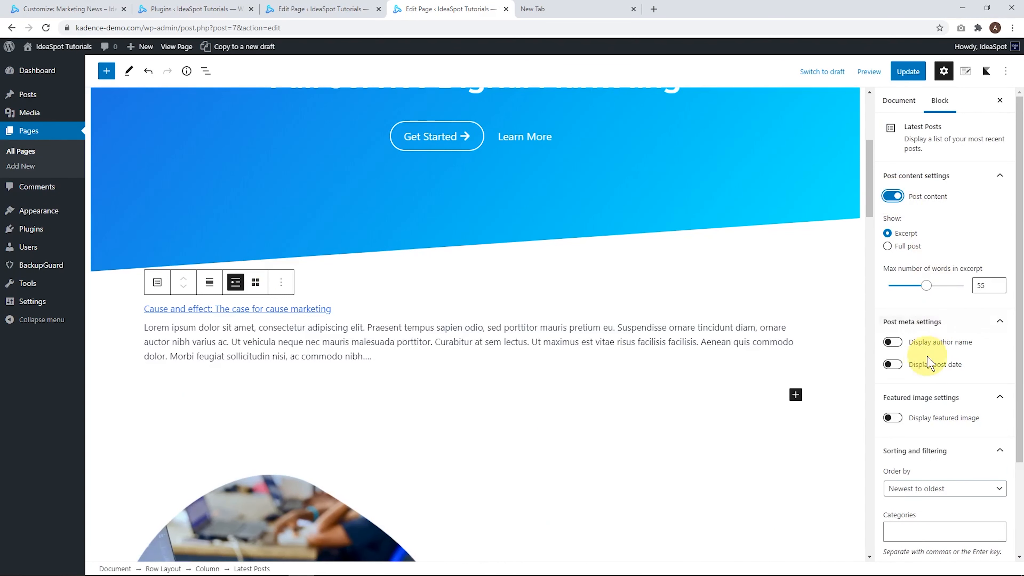
click(893, 418)
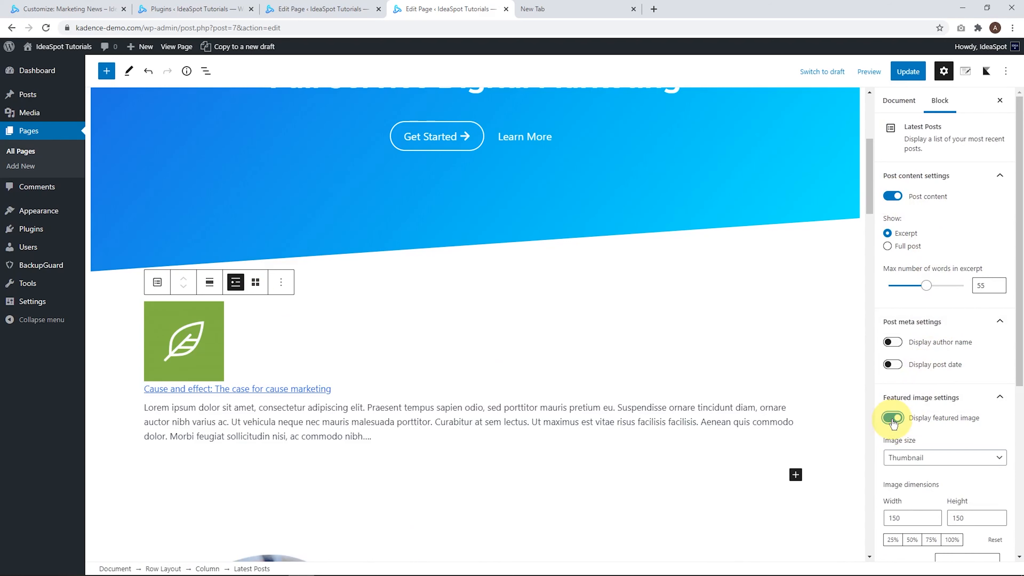
scroll(907, 436, down, 1)
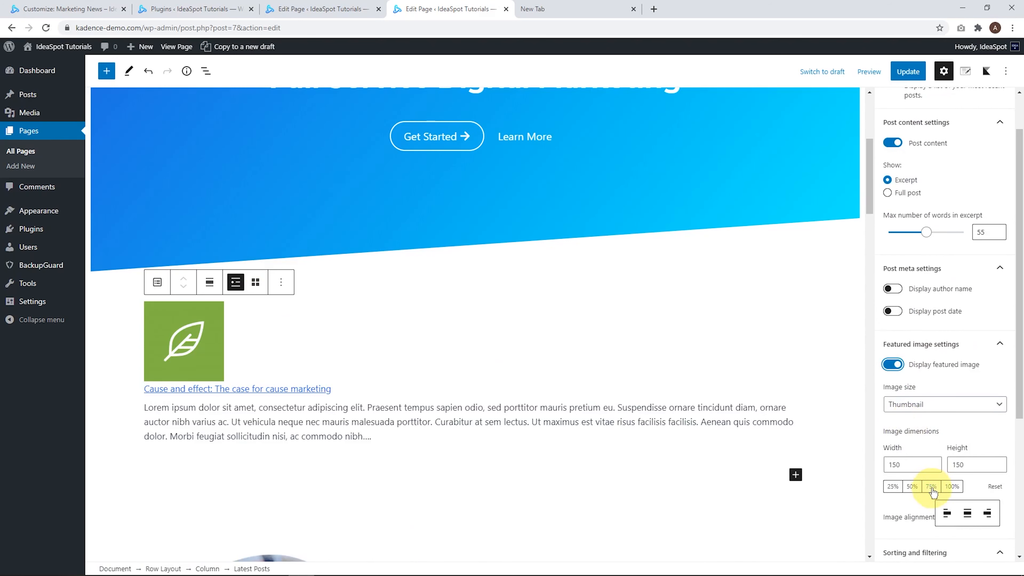
click(911, 487)
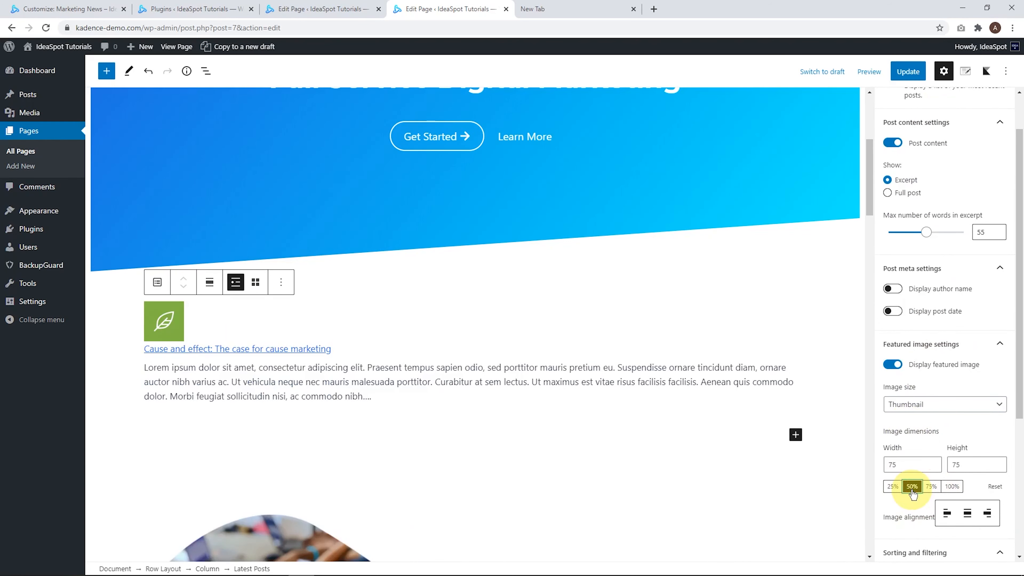
click(931, 487)
click(907, 404)
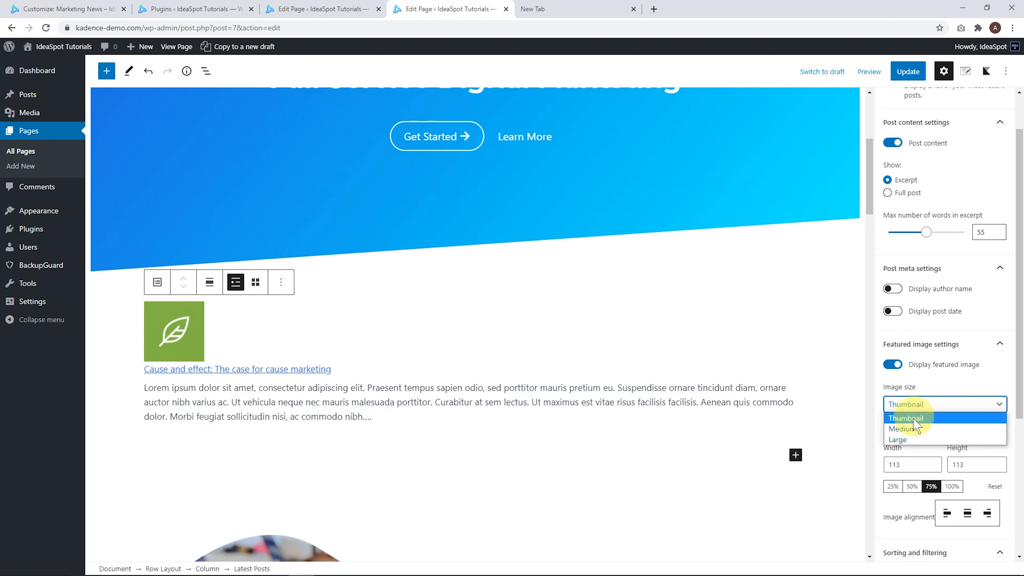
click(904, 441)
scroll(504, 415, down, 4)
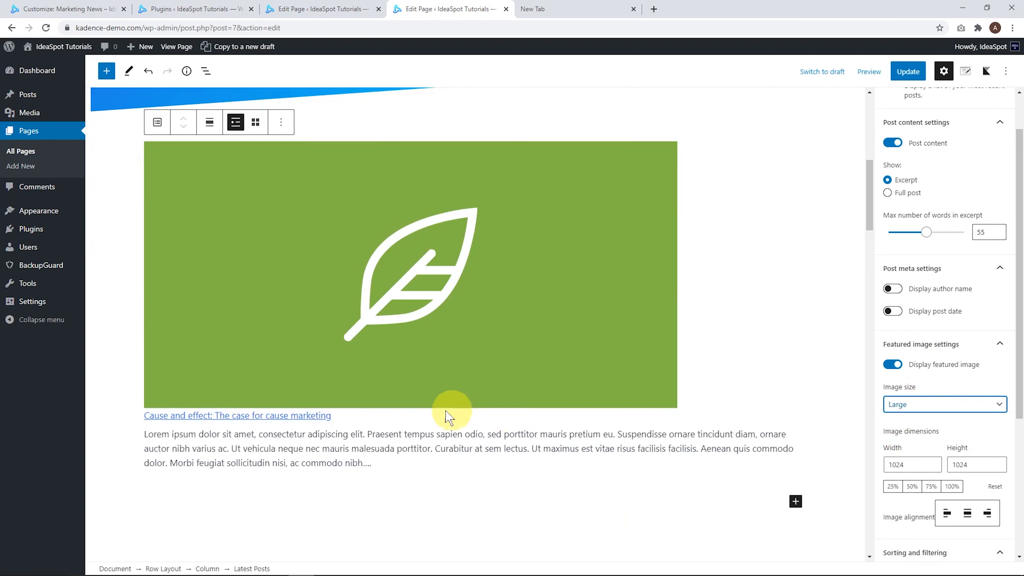
scroll(468, 411, up, 1)
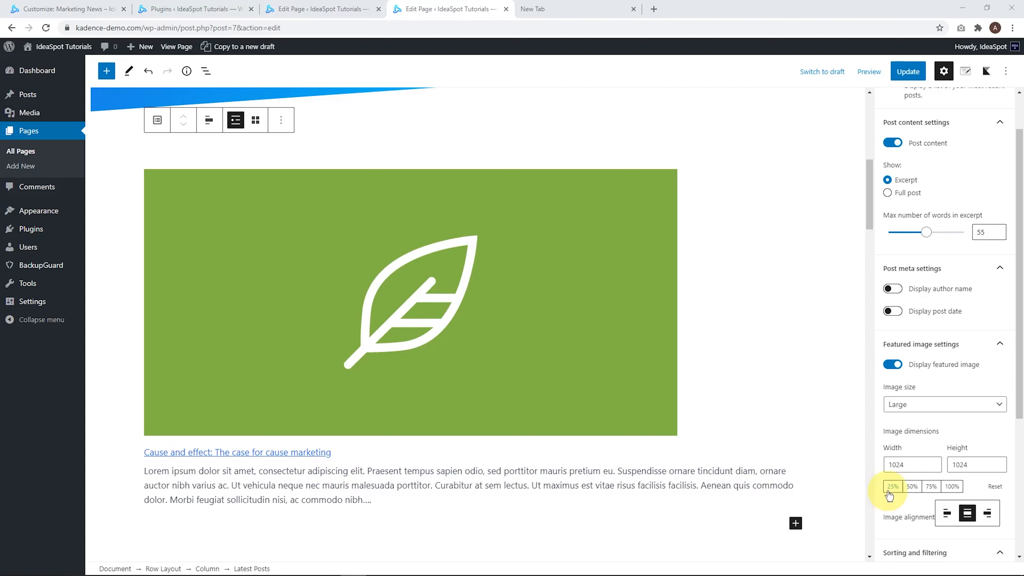
- Align the featured image to the left of the post text and scale its dimensions to 25%
click(940, 514)
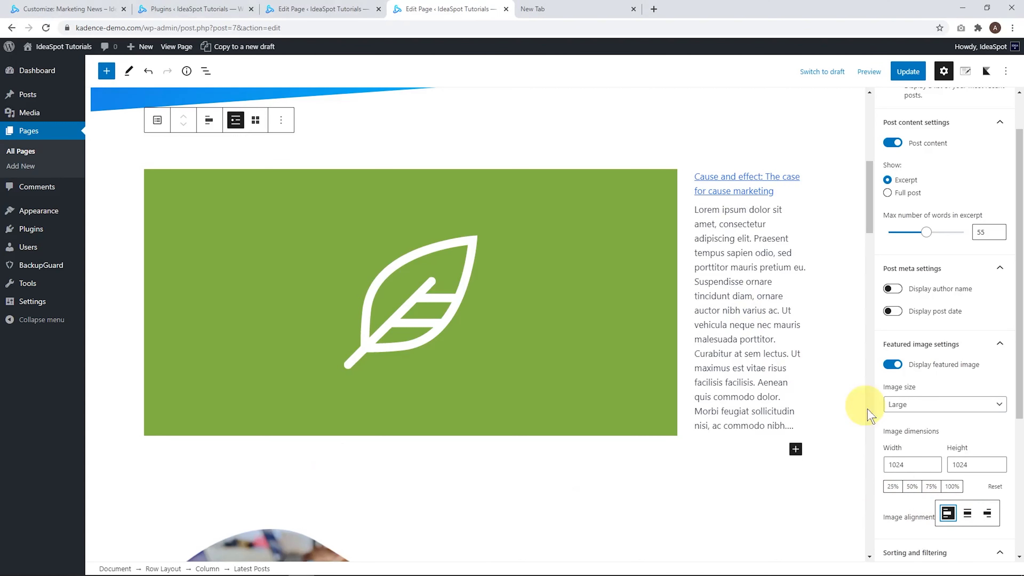
click(911, 487)
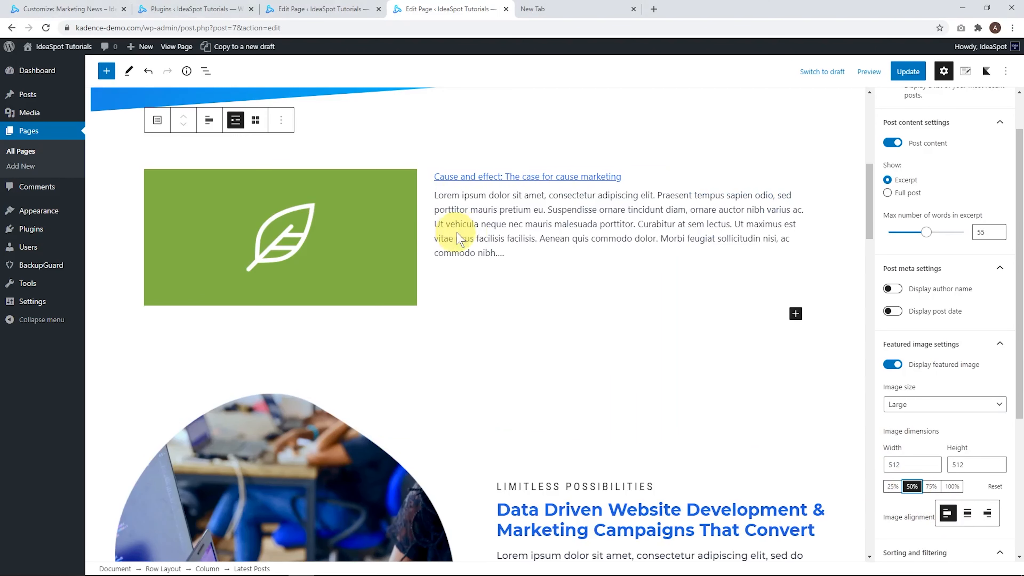
click(892, 487)
scroll(806, 415, up, 4)
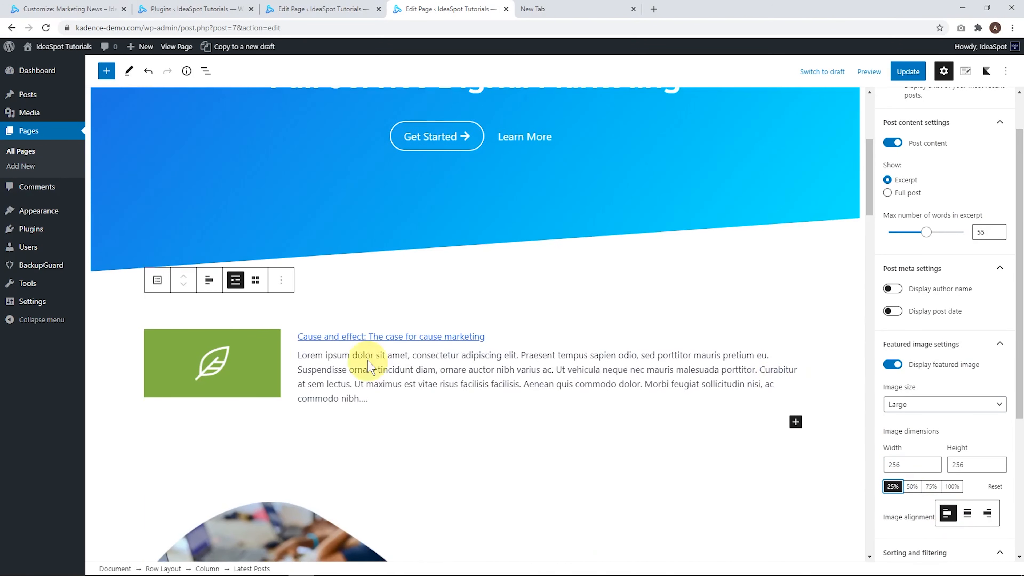
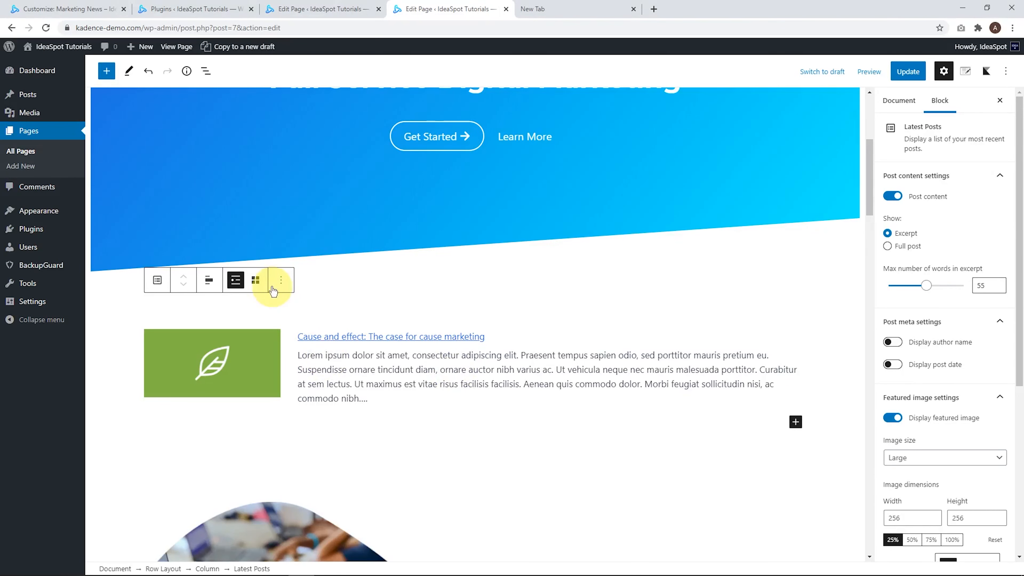
- Insert an Advanced Heading reading "Latest Post" above the Latest Posts block and center its text
click(281, 279)
click(307, 375)
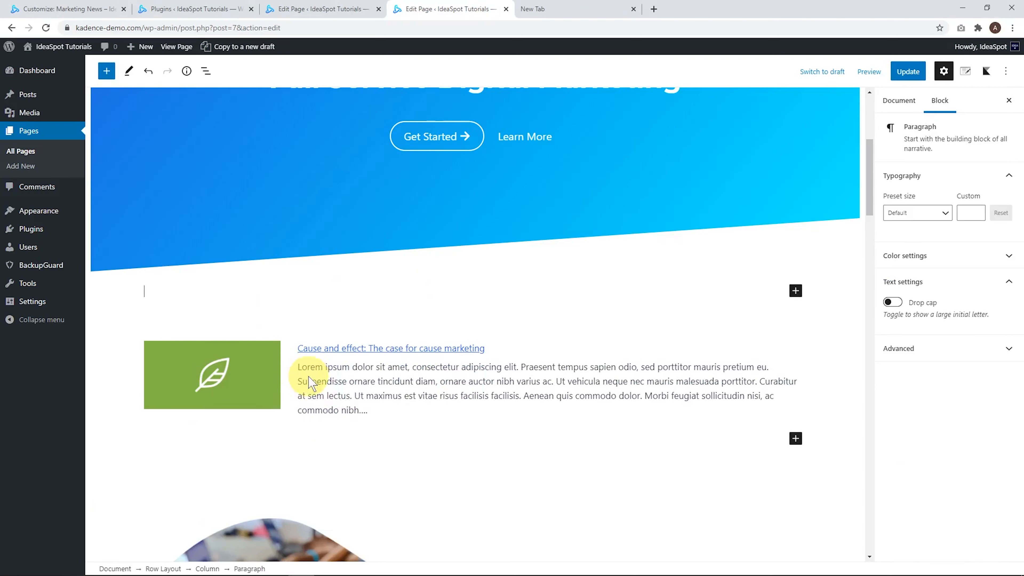
click(795, 291)
click(820, 334)
text(he)
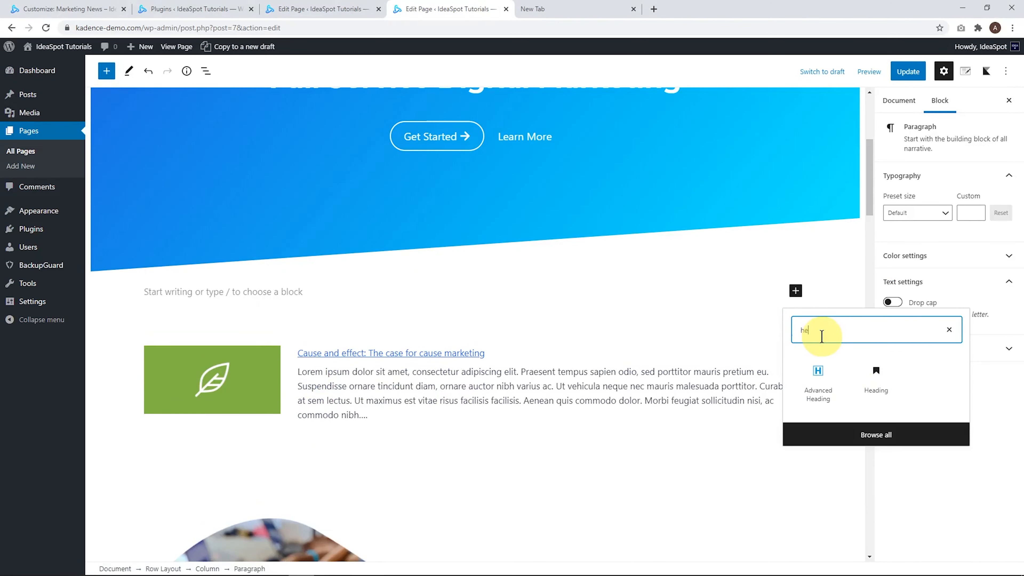
click(818, 383)
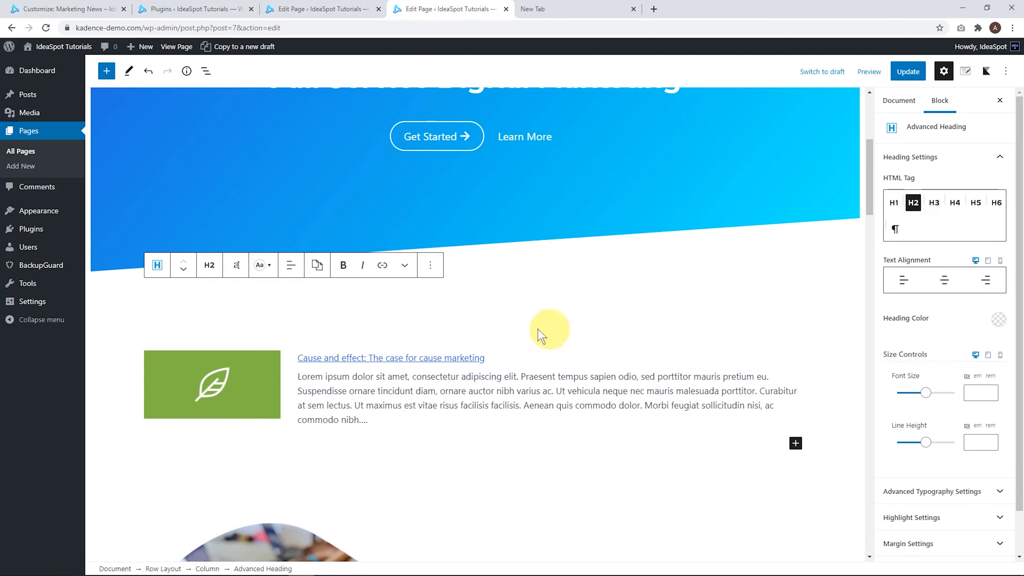
text(Latest Post)
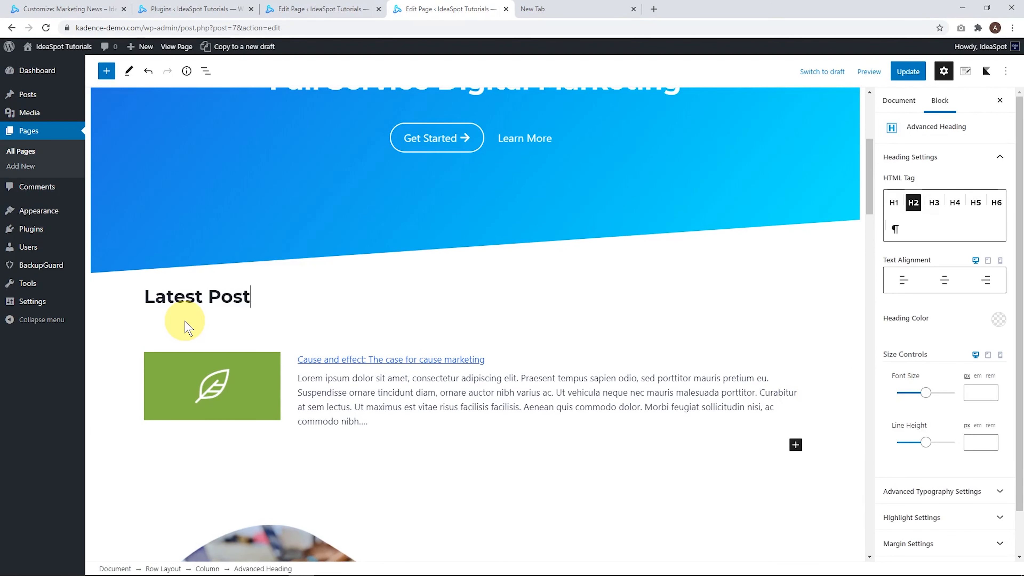
click(948, 282)
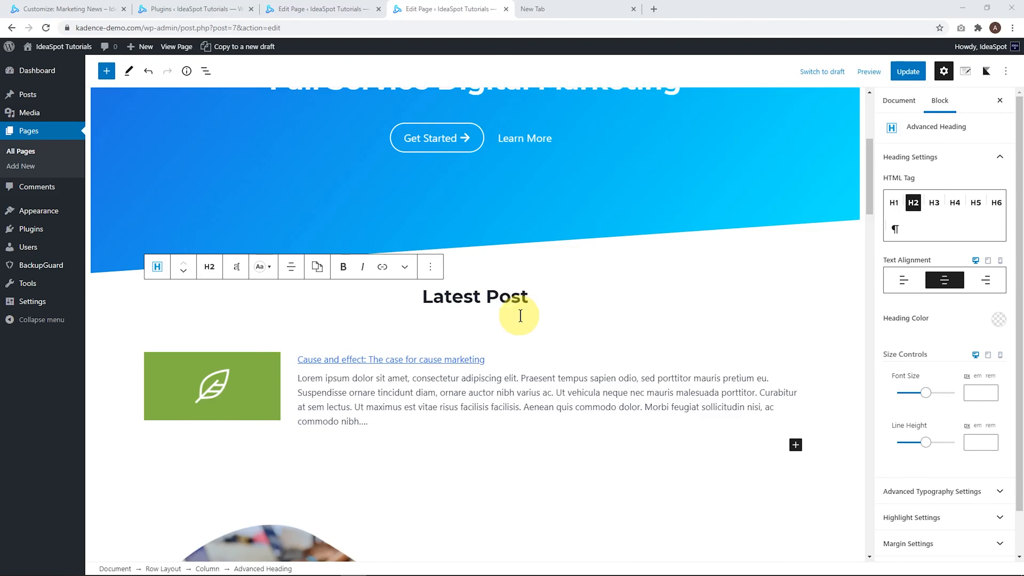
- Insert a Spacer/Divider block before the Latest Post heading
click(430, 267)
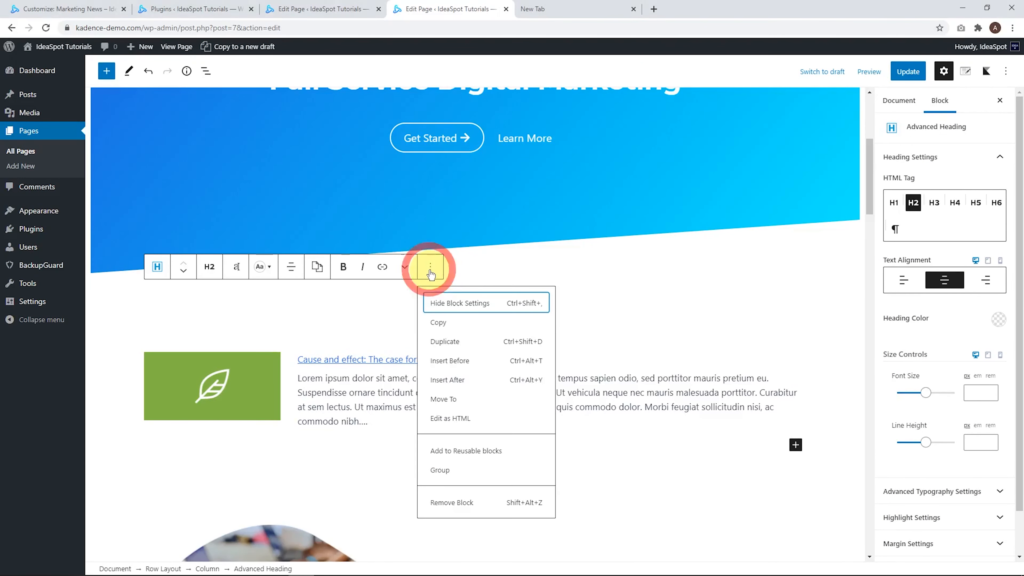
click(450, 361)
click(795, 293)
text(sp)
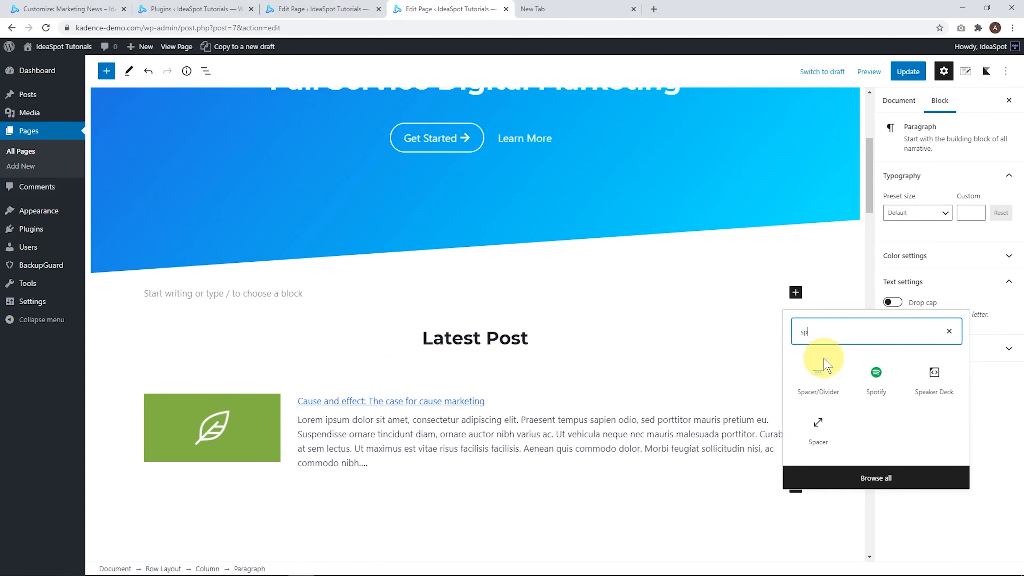
click(818, 383)
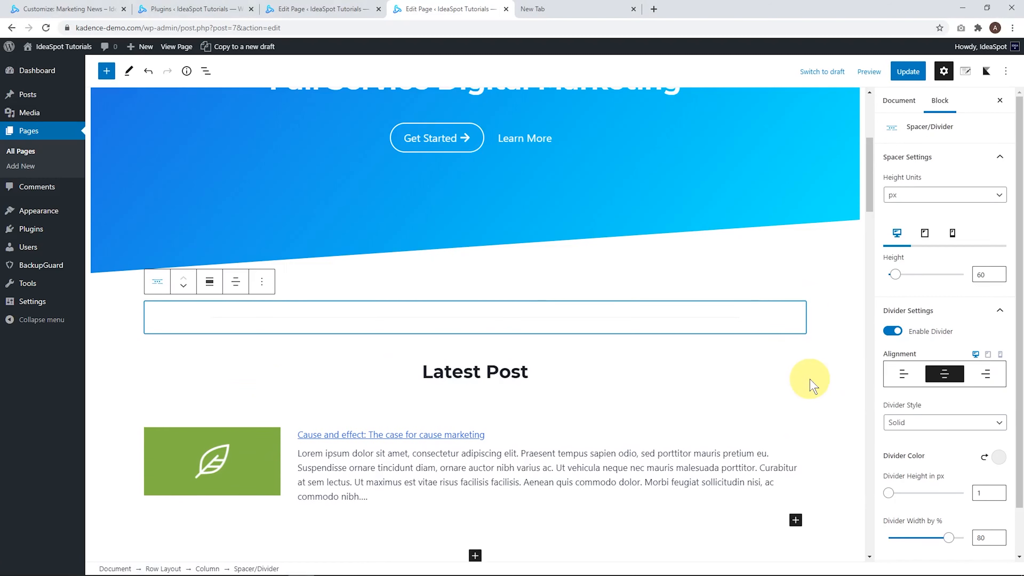
- Update the Home page and check the new Latest Post section on the live site
click(908, 71)
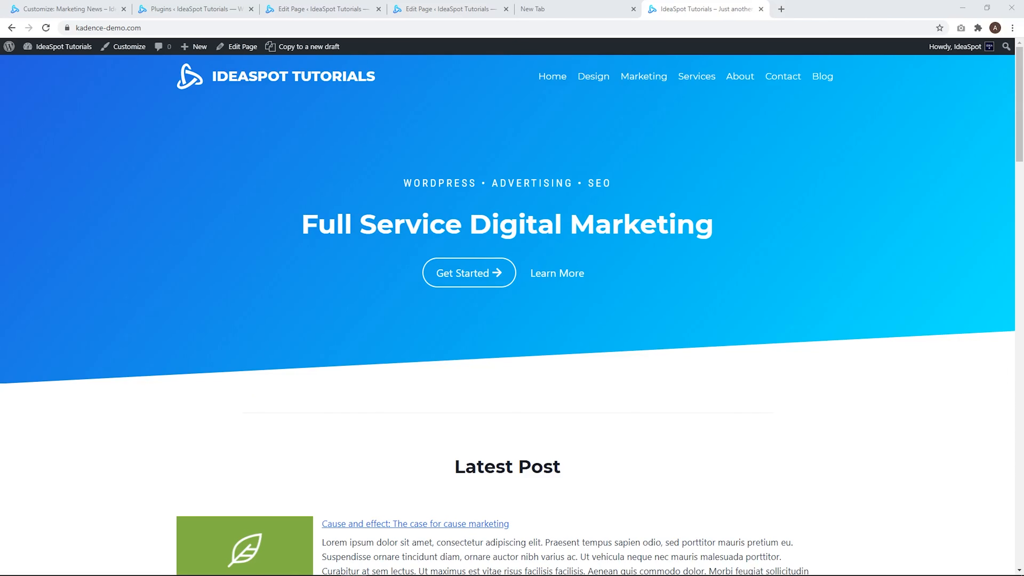
scroll(380, 411, down, 4)
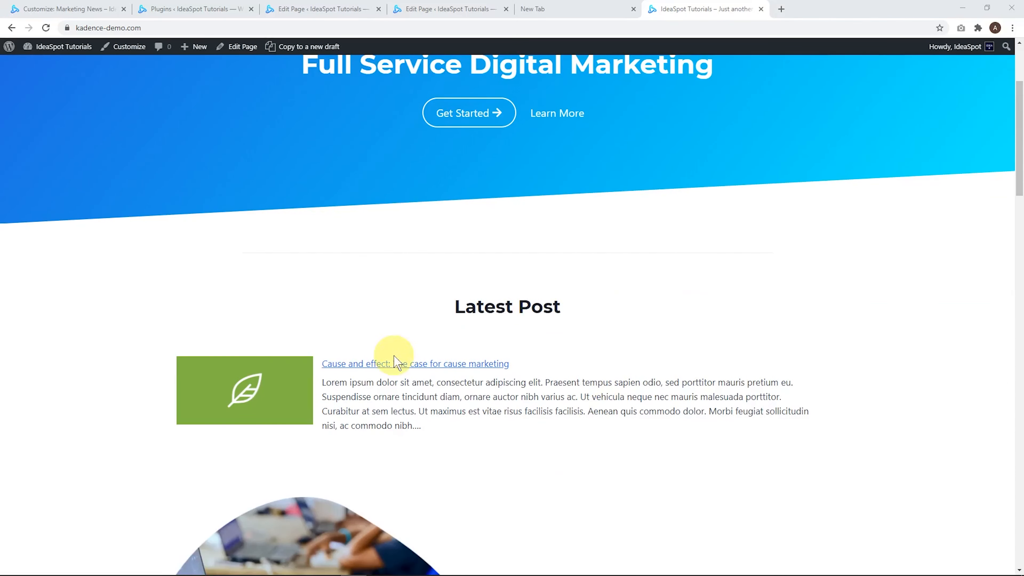
scroll(512, 399, up, 4)
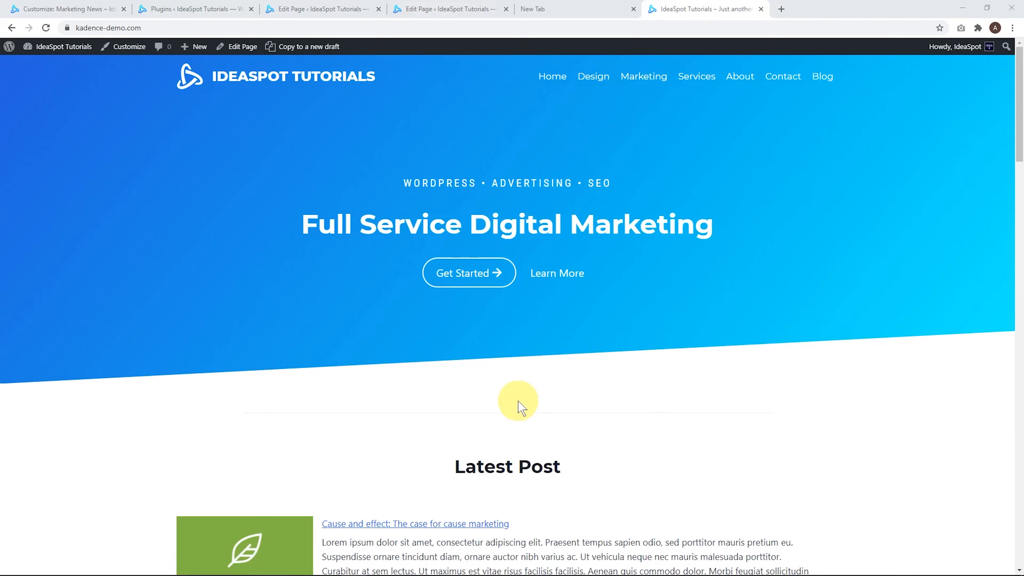
- Compare the Design category archive with the custom Marketing page on the live site
click(589, 81)
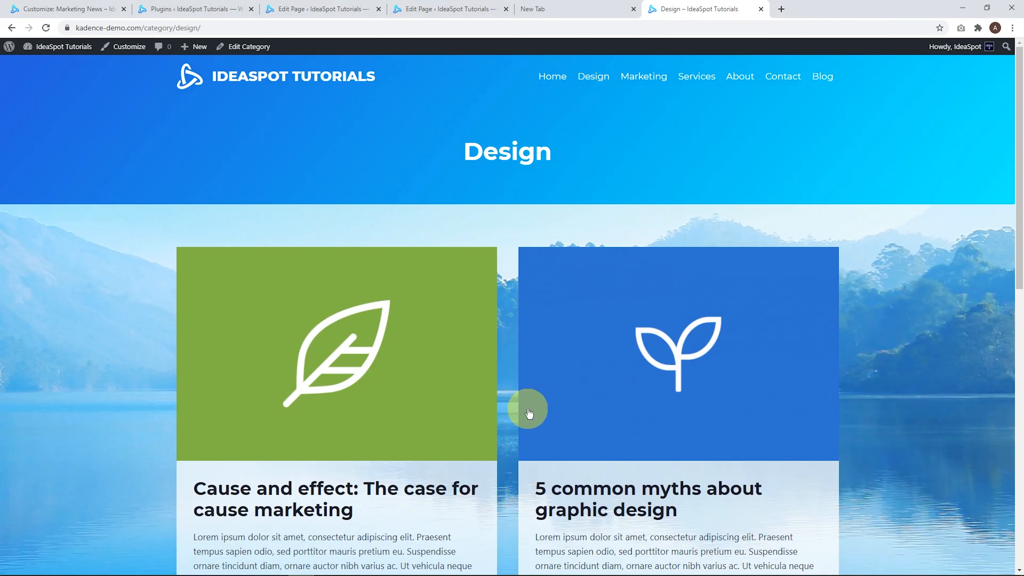
click(642, 77)
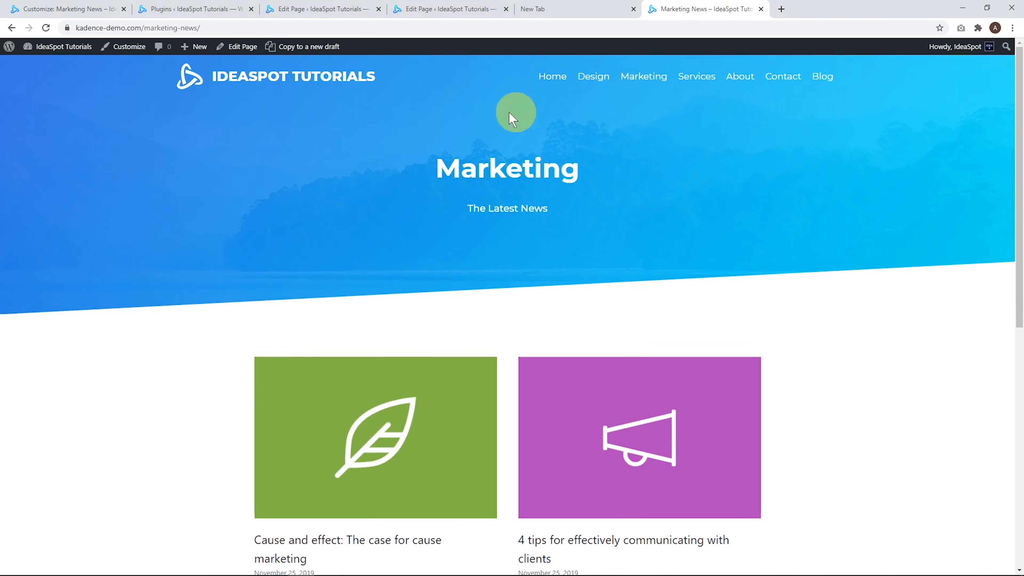
scroll(631, 264, down, 3)
scroll(630, 264, down, 9)
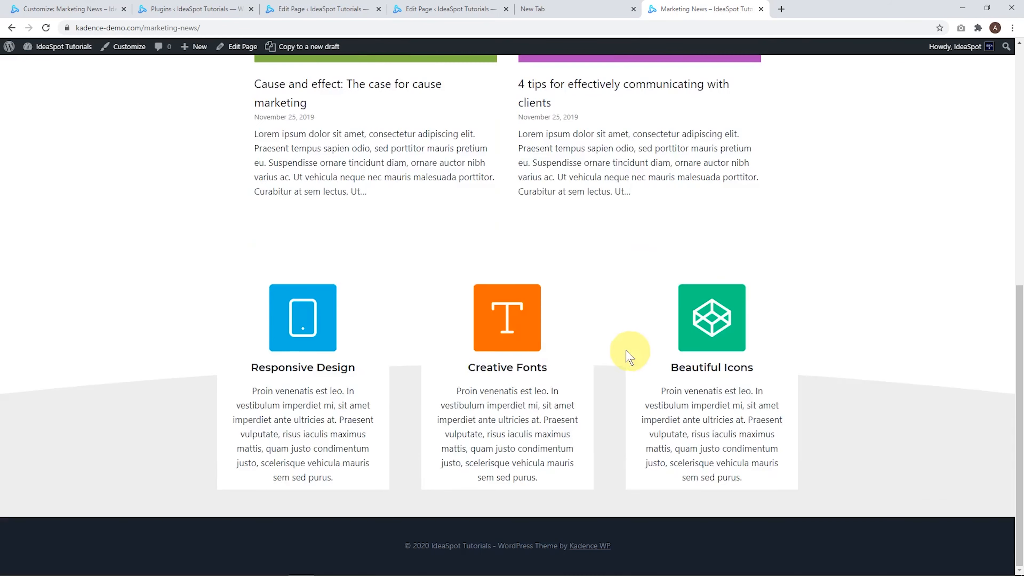
scroll(590, 338, up, 12)
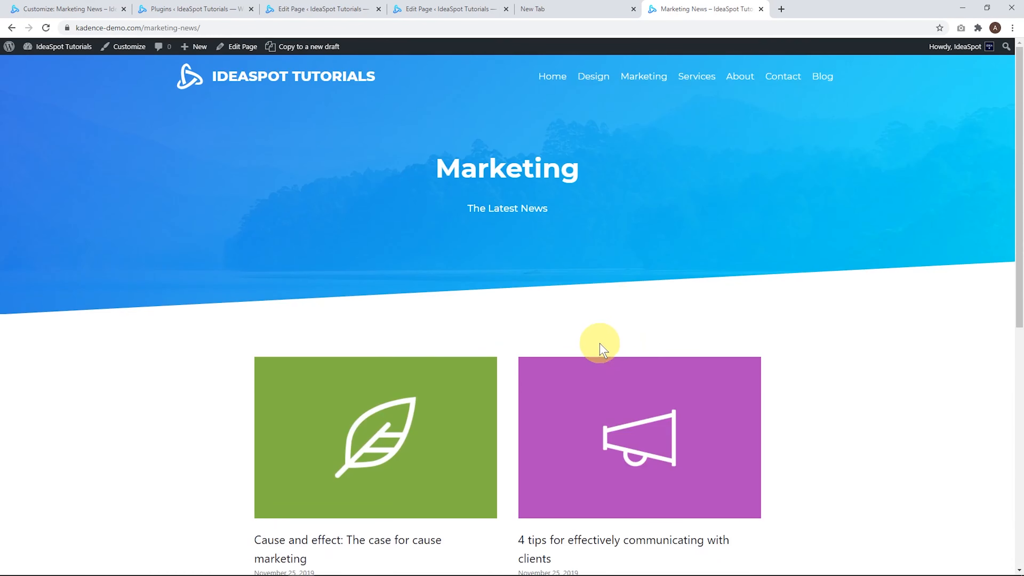
- Open the post "Cause and effect: The case for cause marketing" and bring up its Single Post Layout settings in the Customizer
click(368, 464)
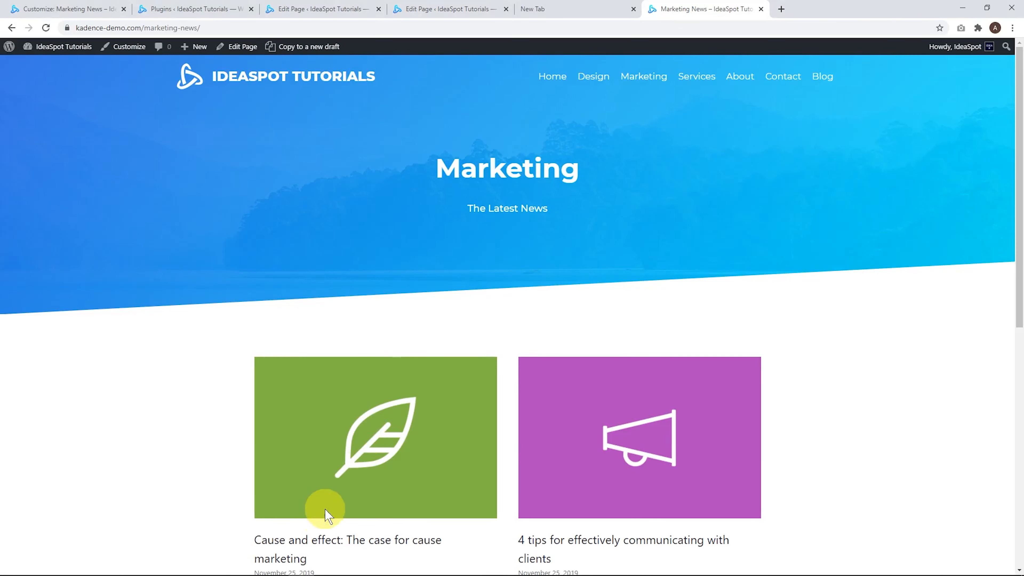
click(318, 545)
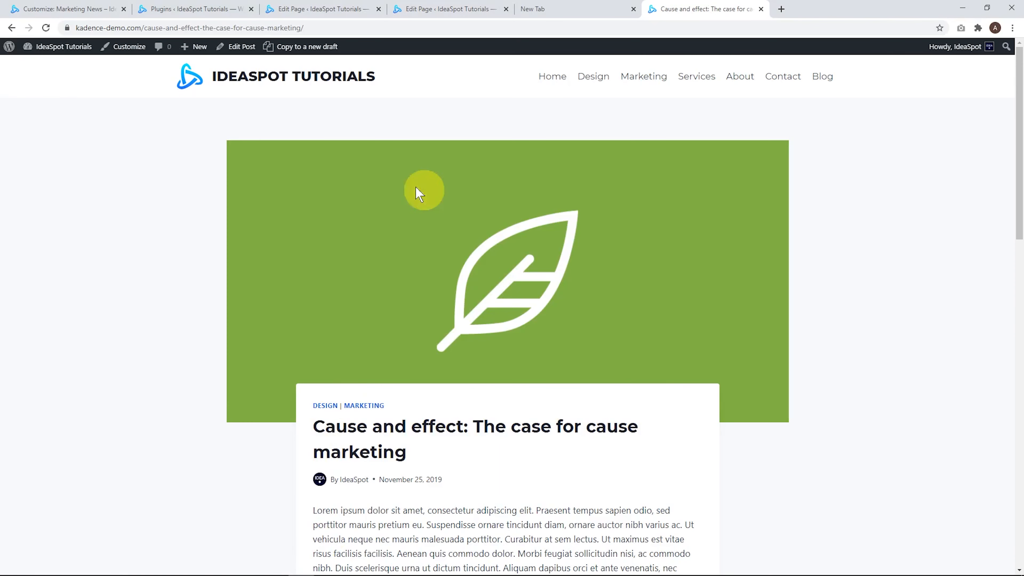
click(130, 47)
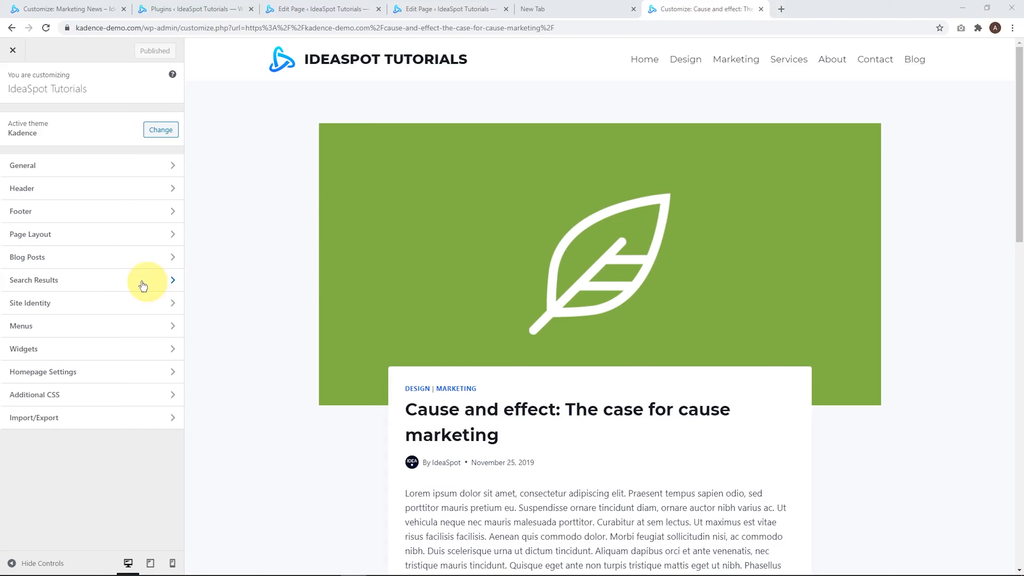
click(87, 257)
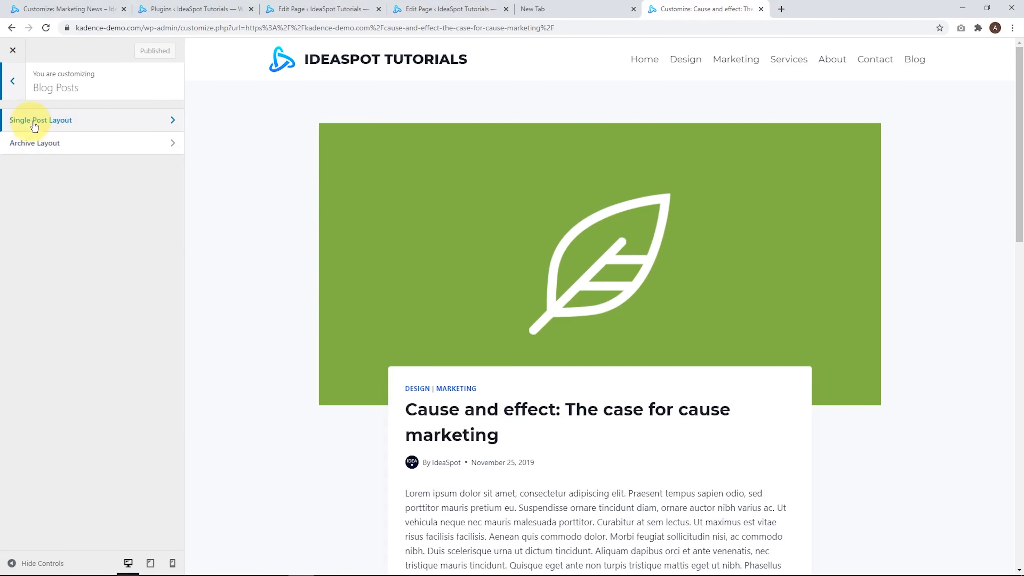
click(35, 126)
- Preview the post title above the content, restore the in-content title layout, and hide the Categories title element
click(121, 236)
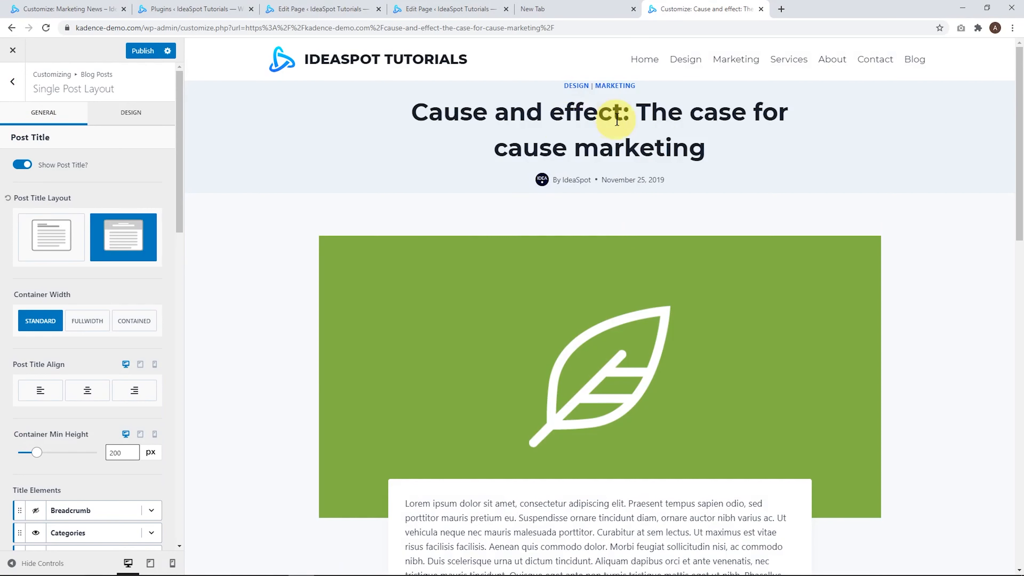
click(52, 237)
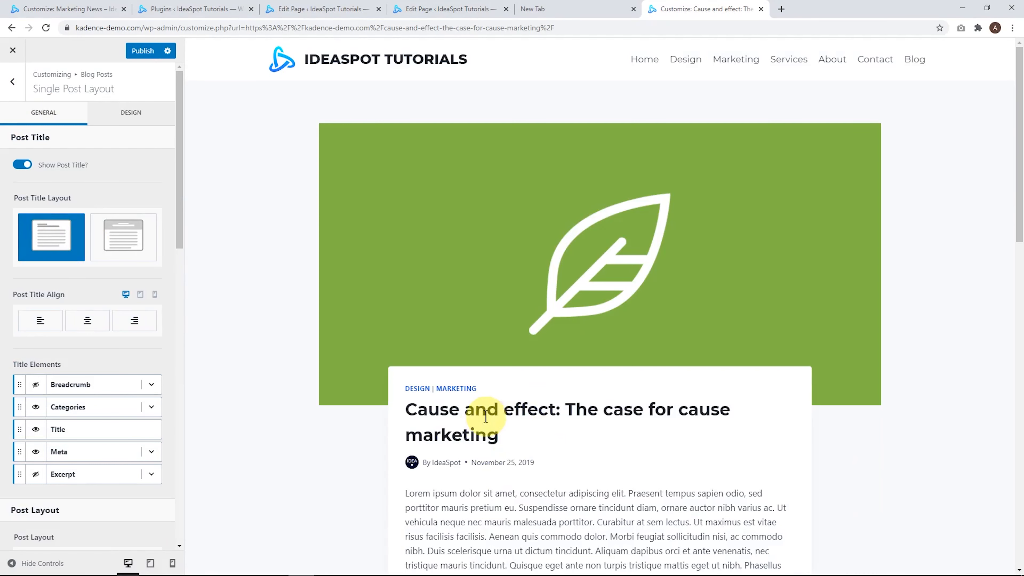
click(36, 408)
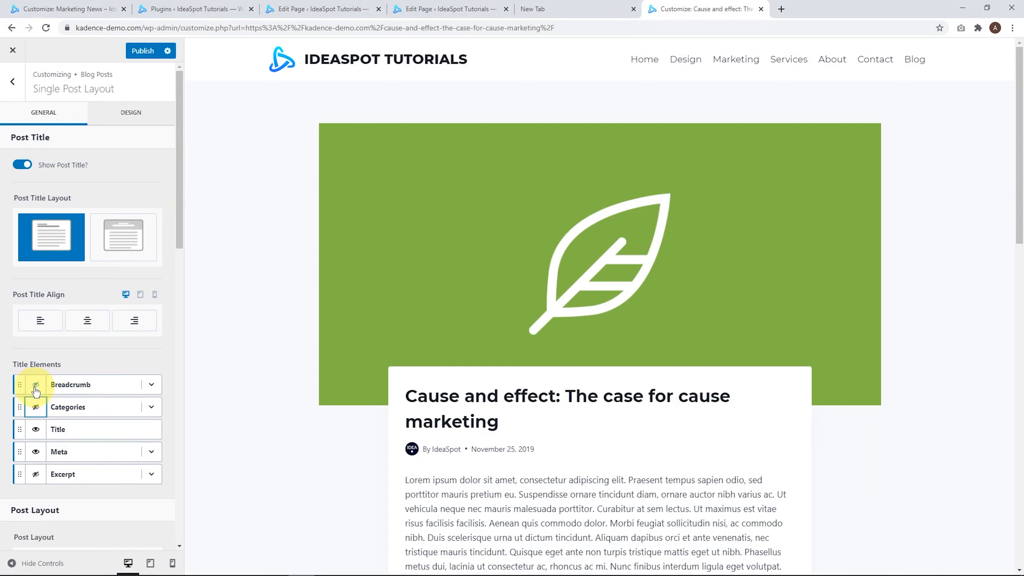
- Try the normal and right-sidebar post layouts, and return to the narrow layout
scroll(44, 390, down, 1)
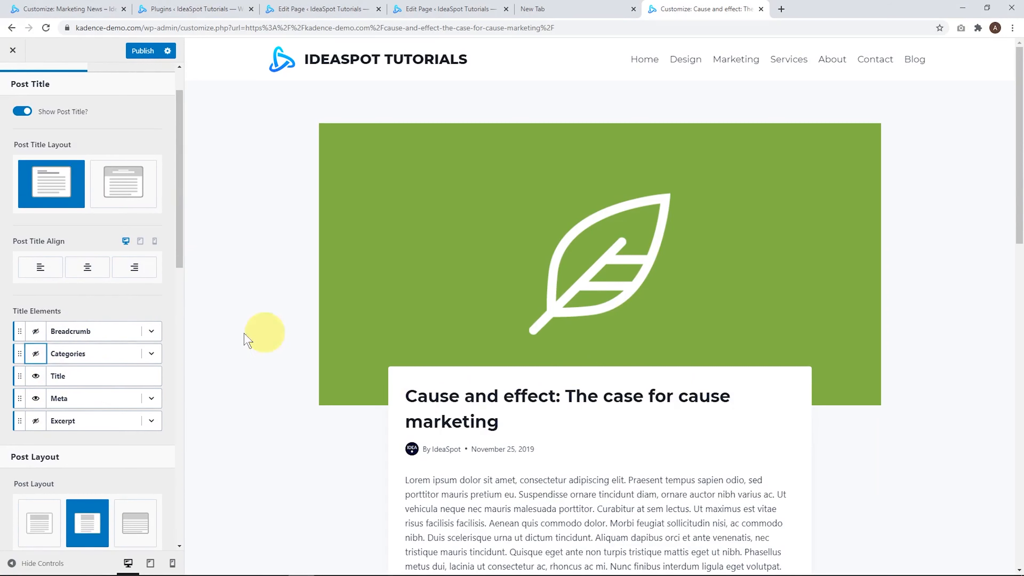
scroll(80, 454, down, 3)
click(112, 384)
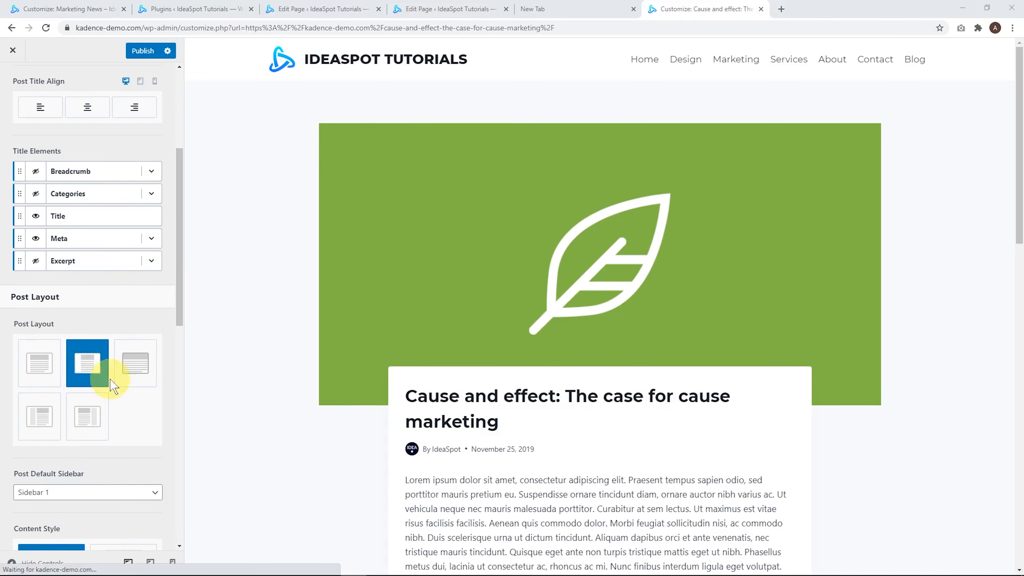
click(37, 374)
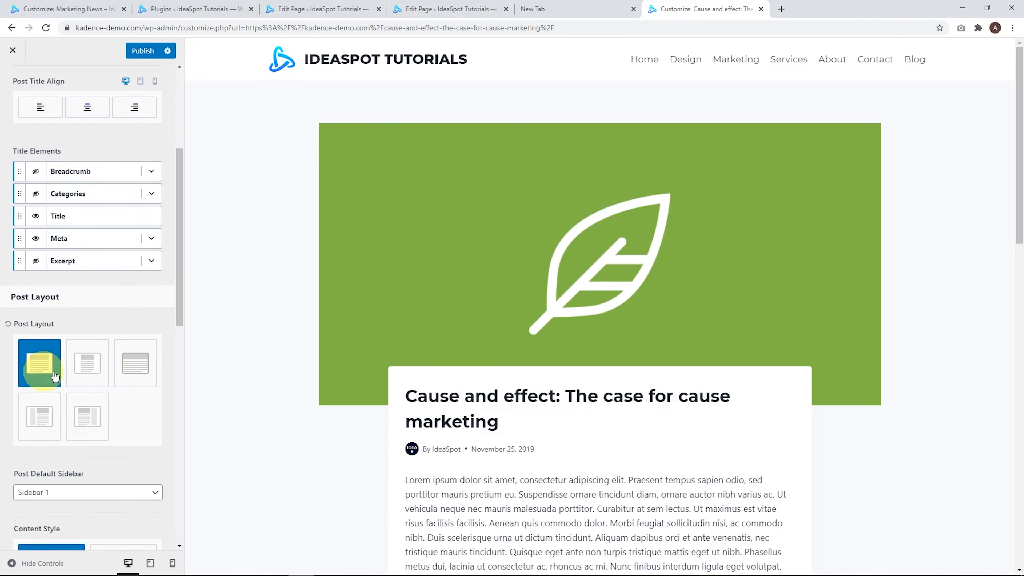
scroll(524, 355, down, 5)
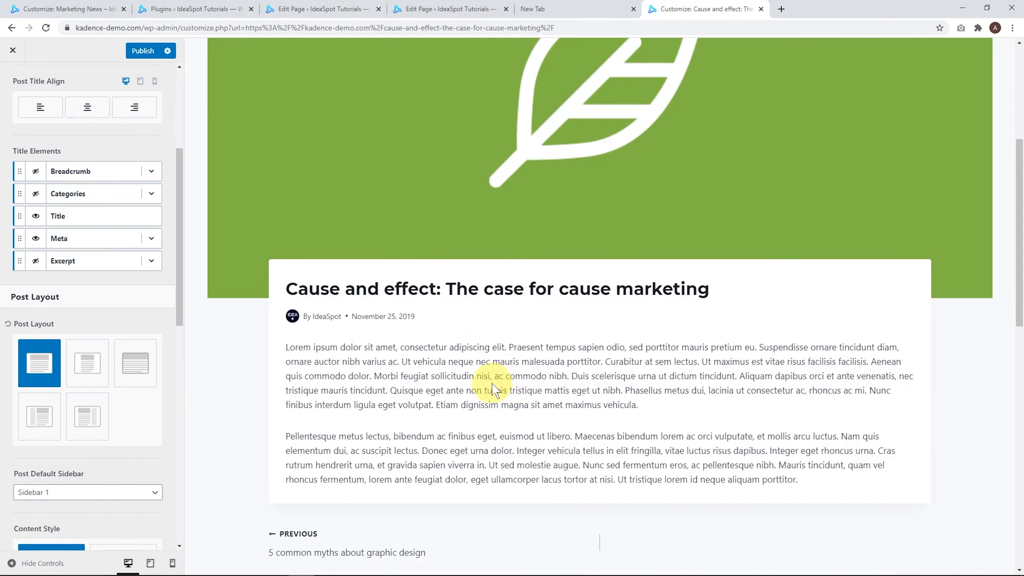
click(88, 365)
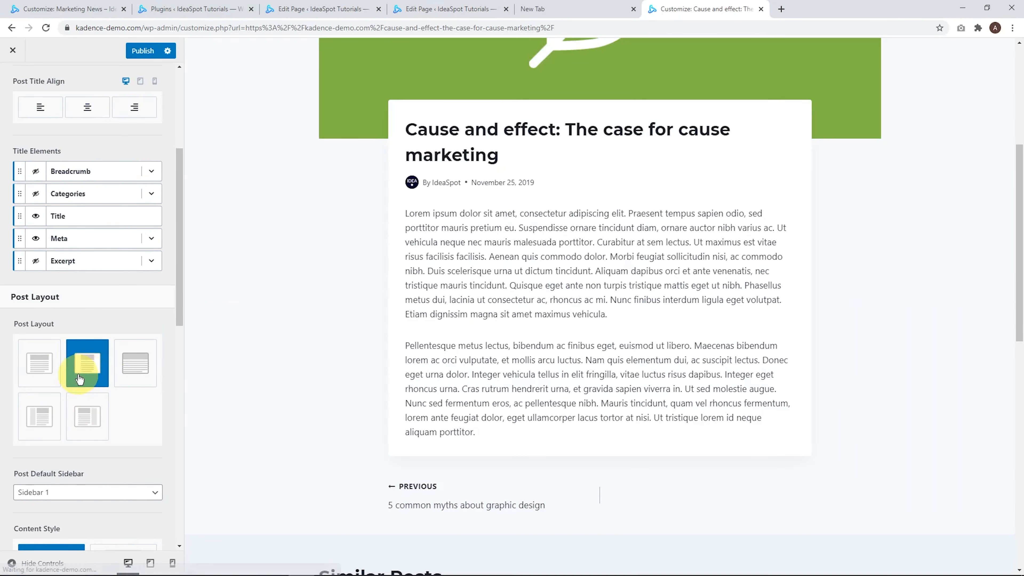
scroll(171, 359, down, 2)
scroll(105, 353, up, 1)
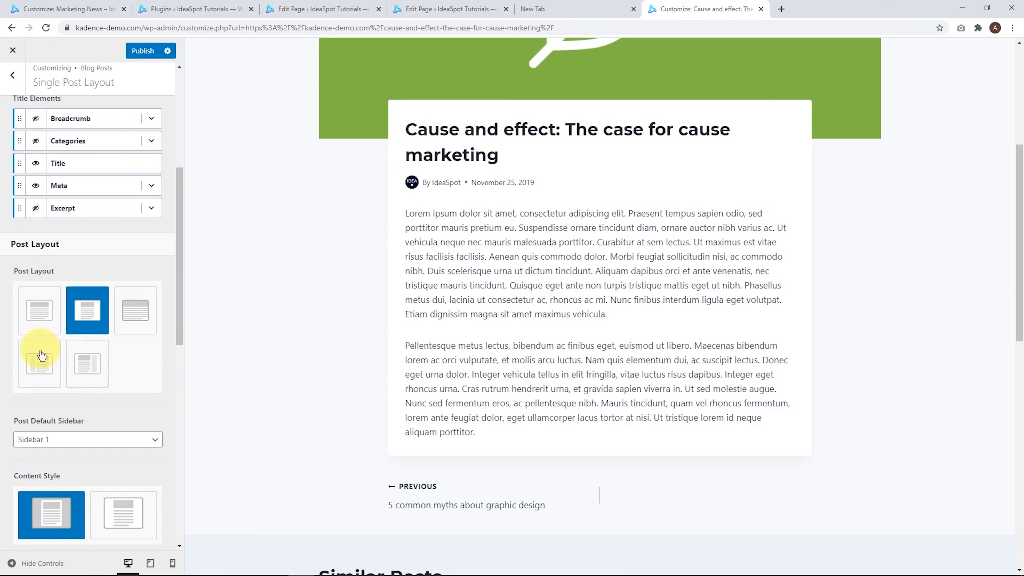
click(93, 379)
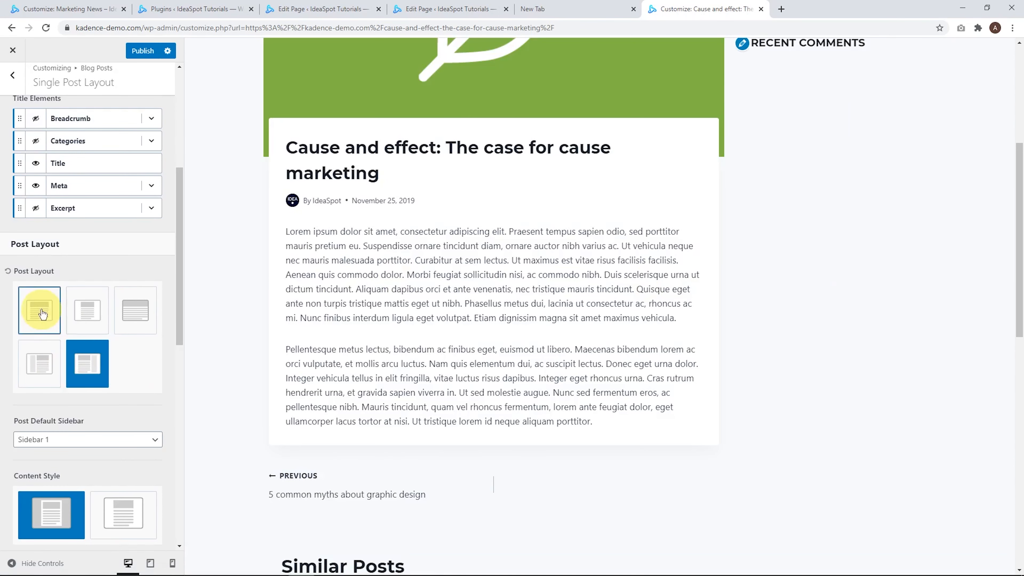
click(87, 310)
- Set the single post's featured image position to Above and its ratio to Inherit
scroll(88, 310, down, 4)
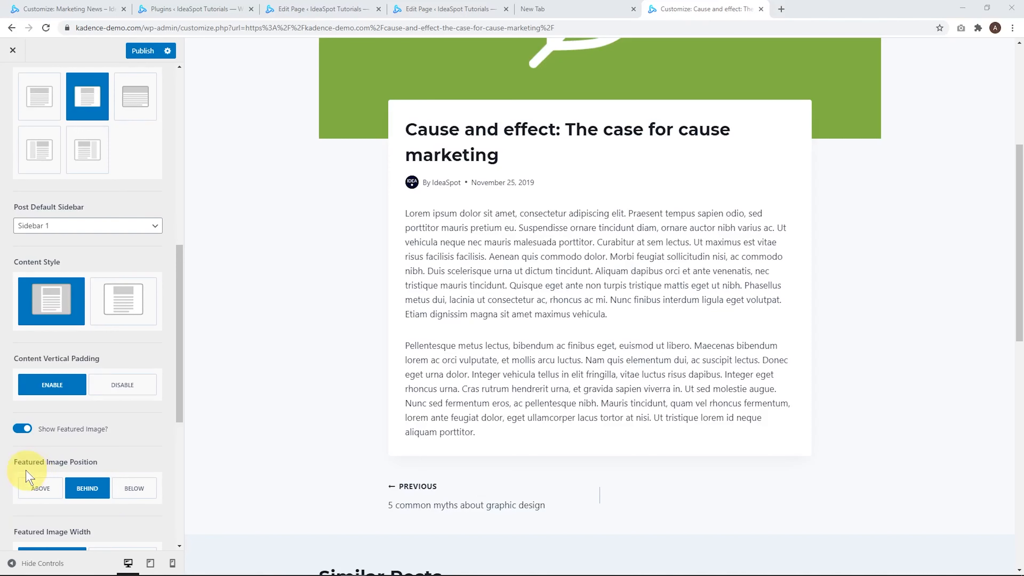
scroll(521, 304, up, 5)
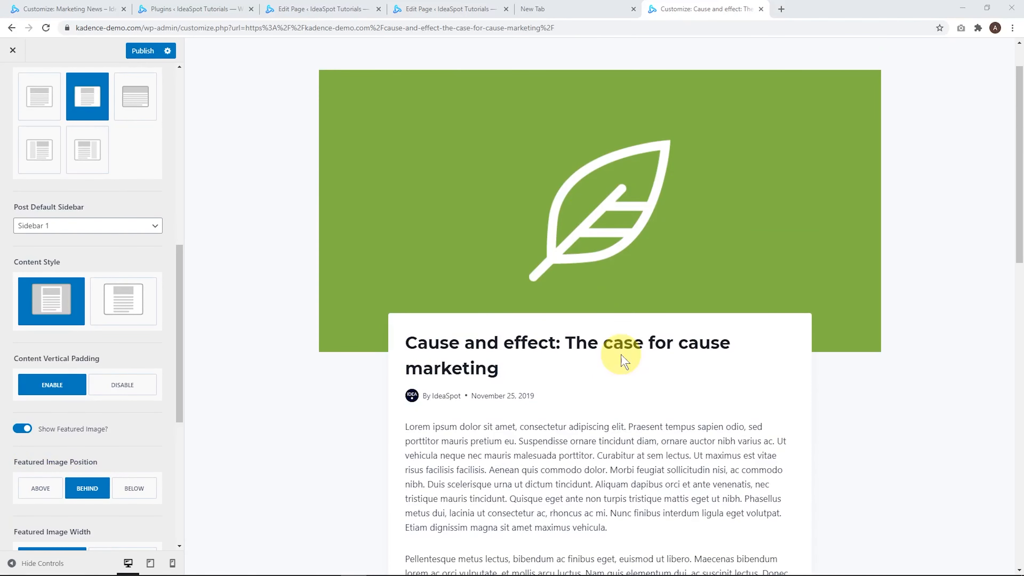
click(40, 487)
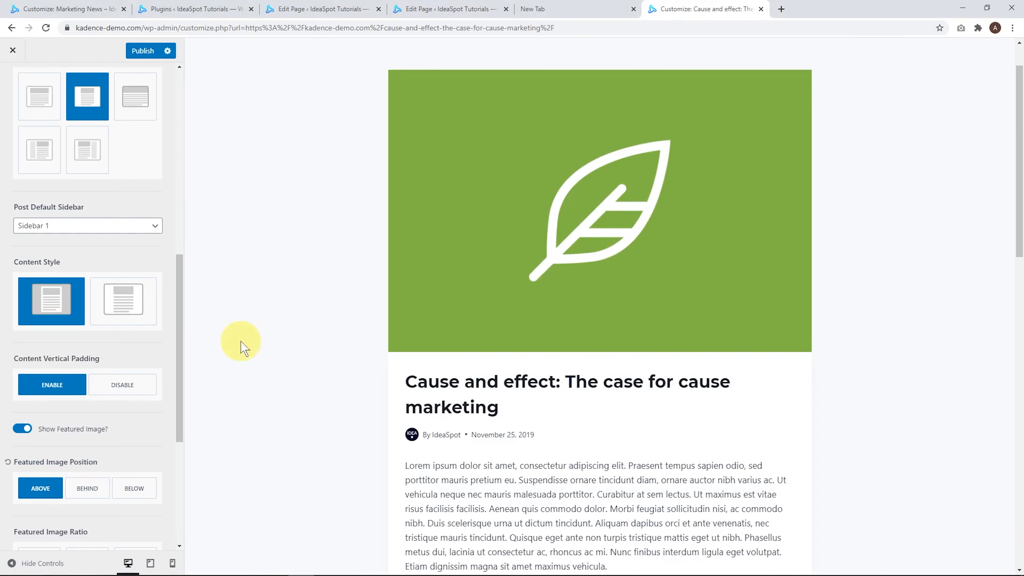
scroll(81, 410, down, 4)
scroll(135, 459, down, 3)
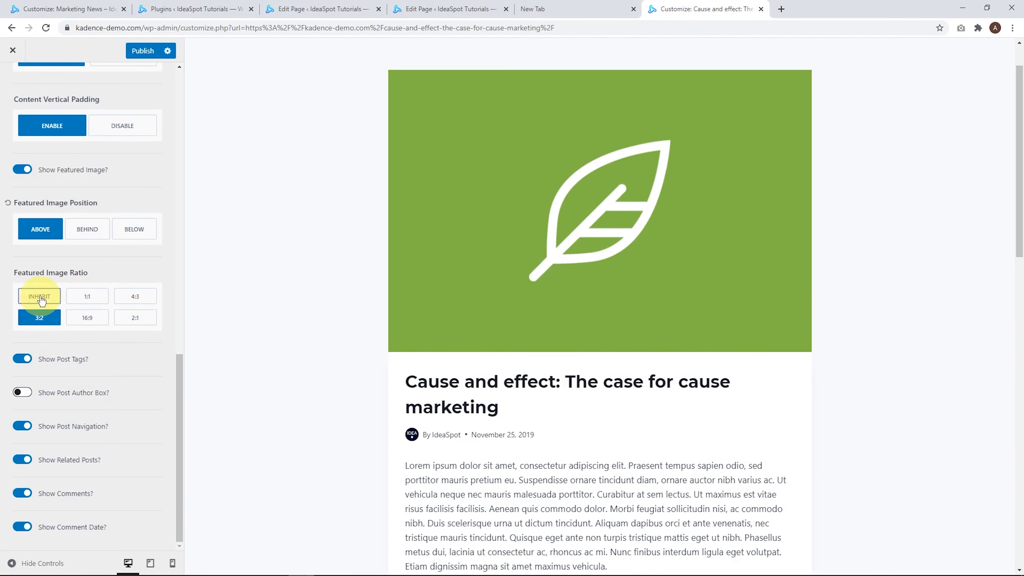
click(39, 297)
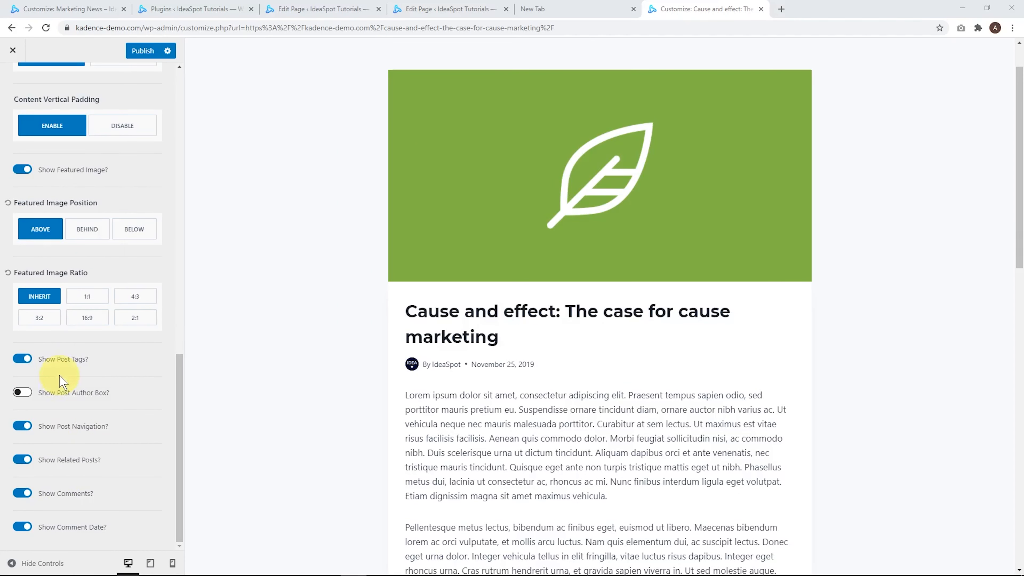
- Turn off related posts and comments on single posts, and try the layout without post navigation
scroll(457, 407, down, 12)
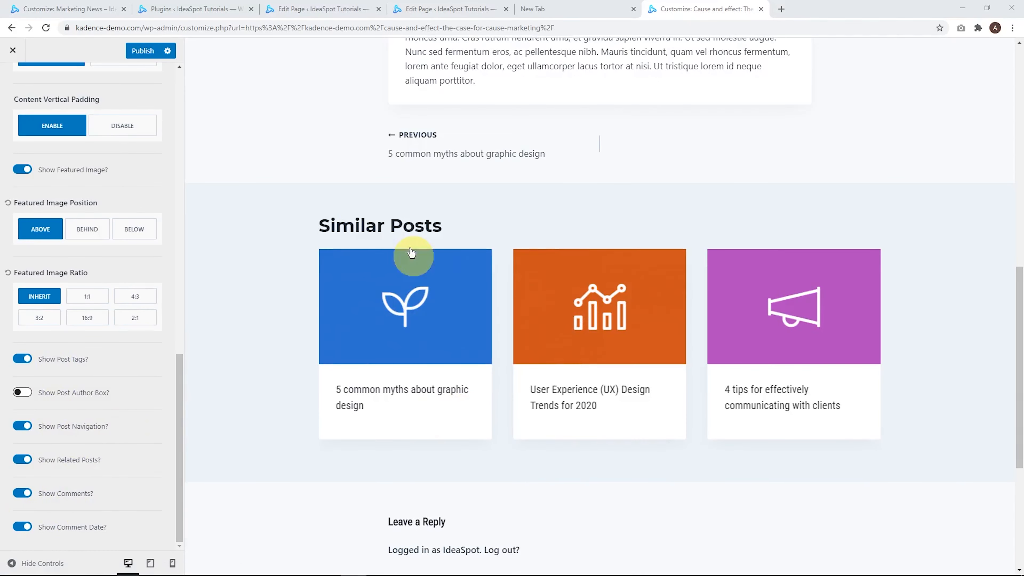
click(22, 459)
click(22, 493)
scroll(66, 507, up, 1)
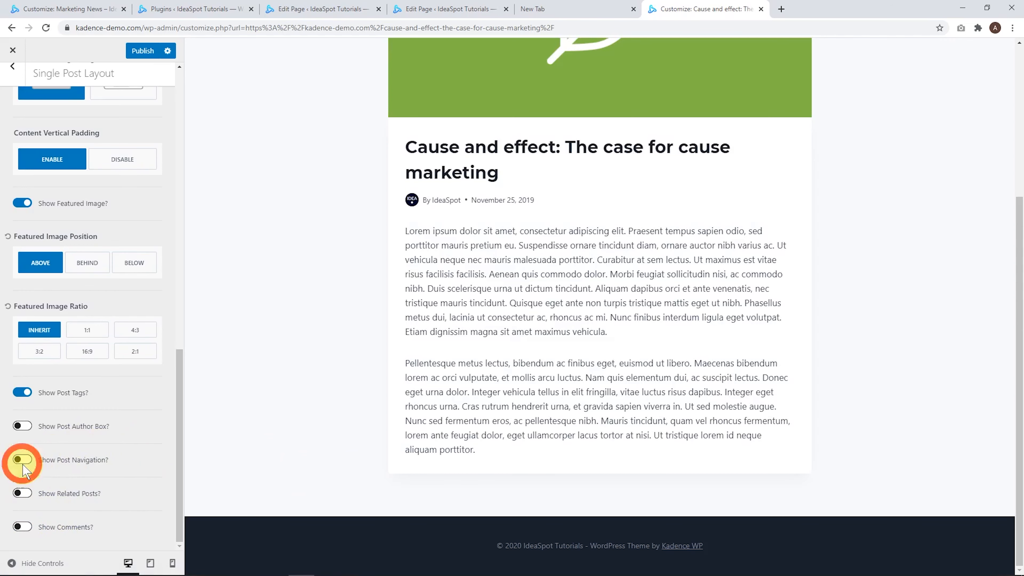
click(21, 459)
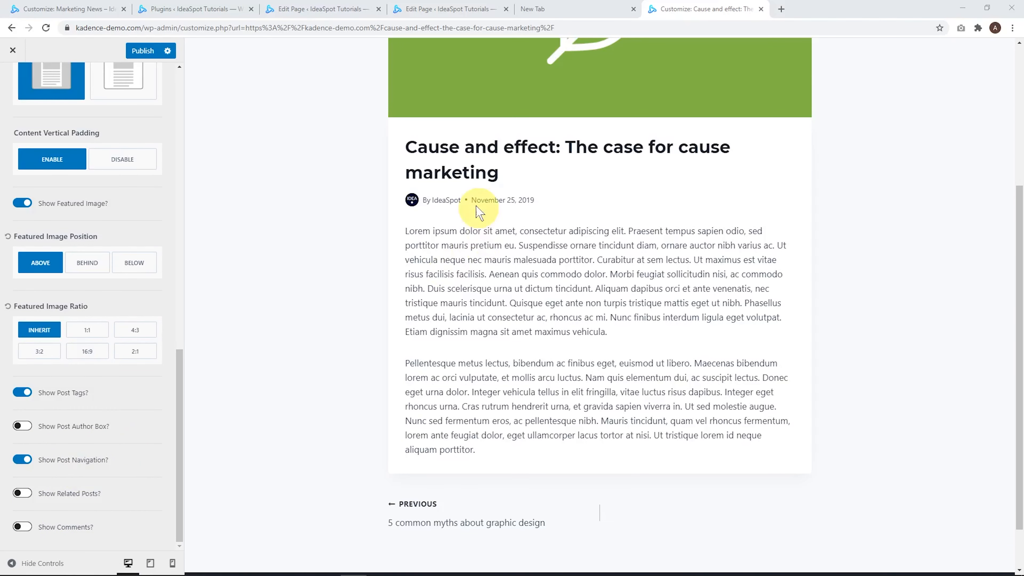
- Hide the Meta title element on single posts and publish the layout changes
drag(181, 399, 178, 155)
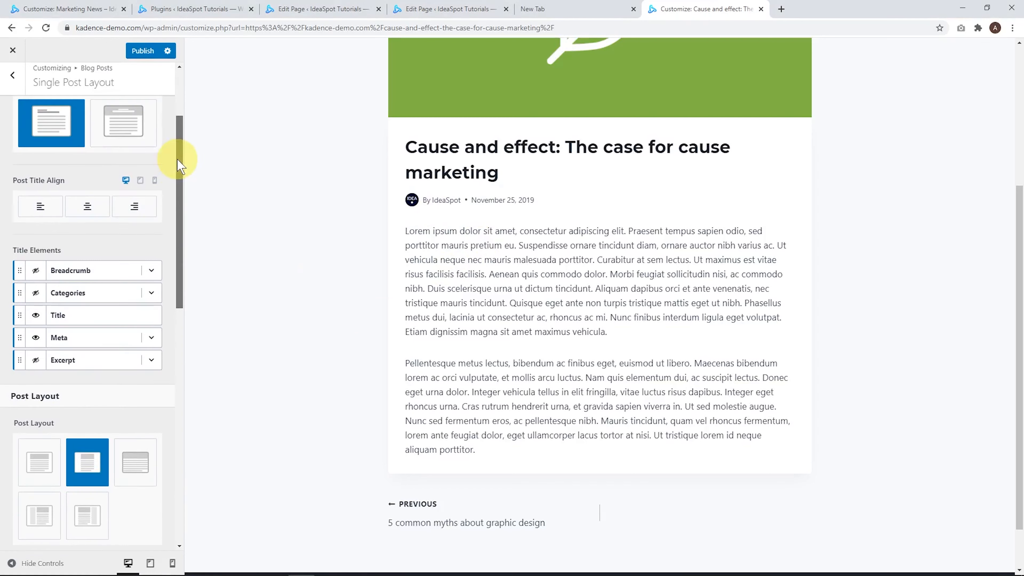
click(151, 337)
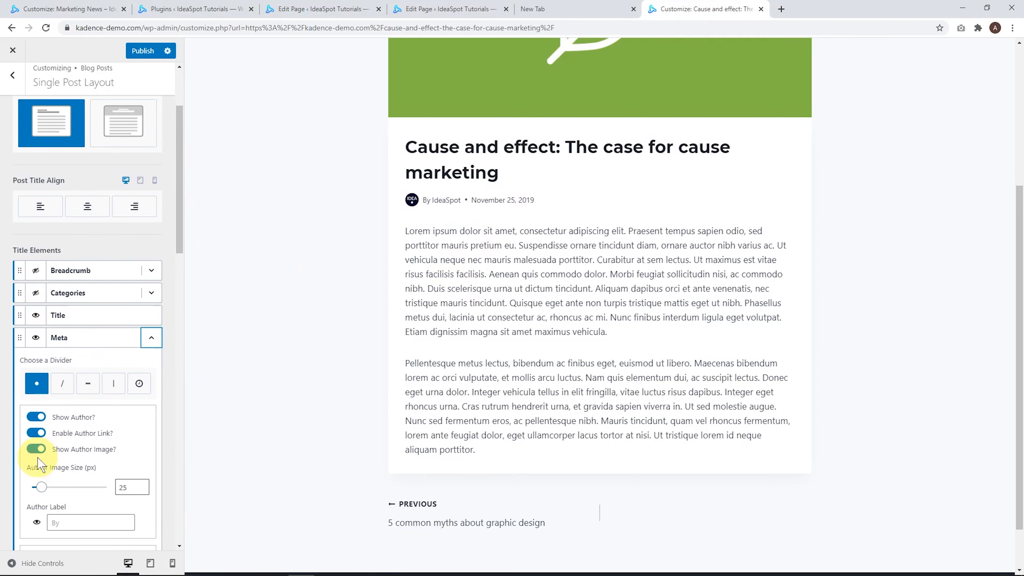
scroll(64, 445, down, 2)
scroll(73, 447, up, 2)
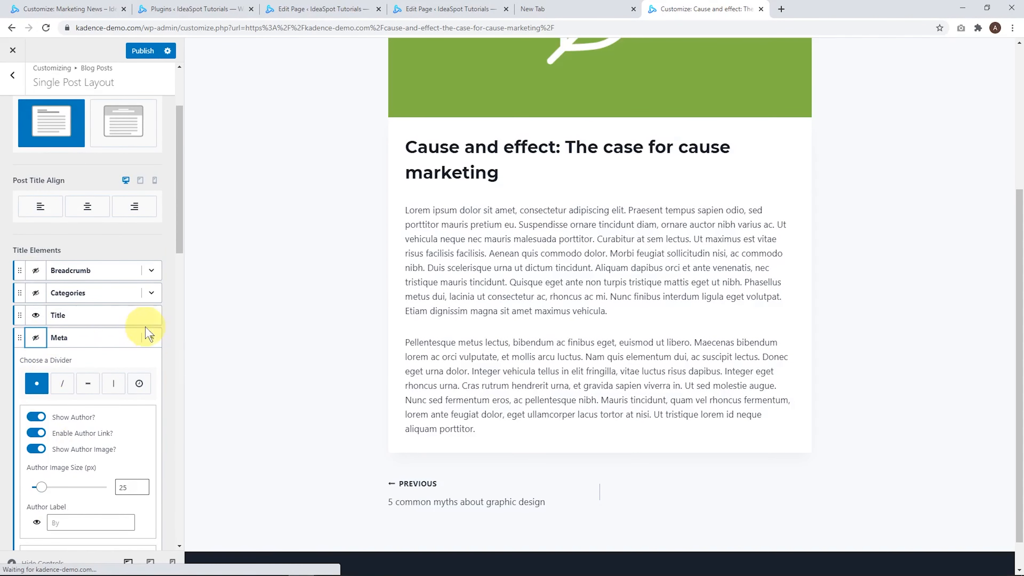
click(142, 51)
- Set the lake photo pexels-deepu-b-iyer-40465-scaled.jpg from the media library as the background image of the single post content
scroll(80, 424, up, 3)
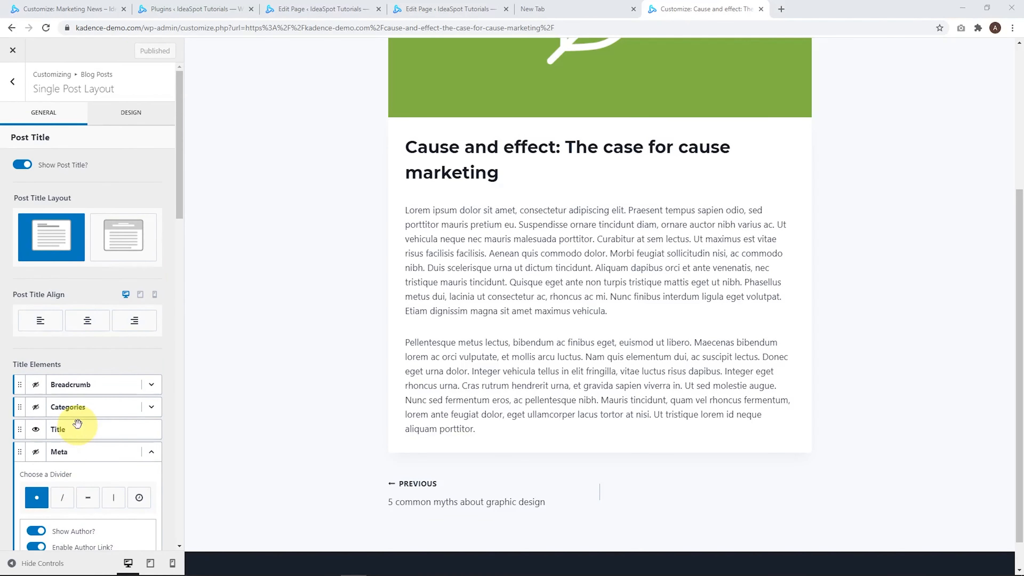
click(130, 113)
scroll(102, 343, down, 5)
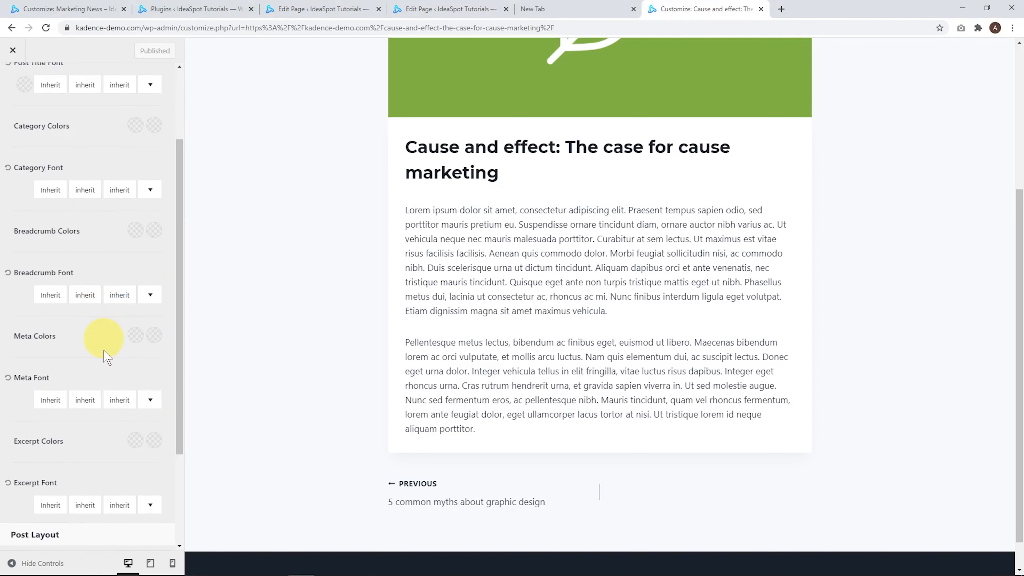
click(145, 518)
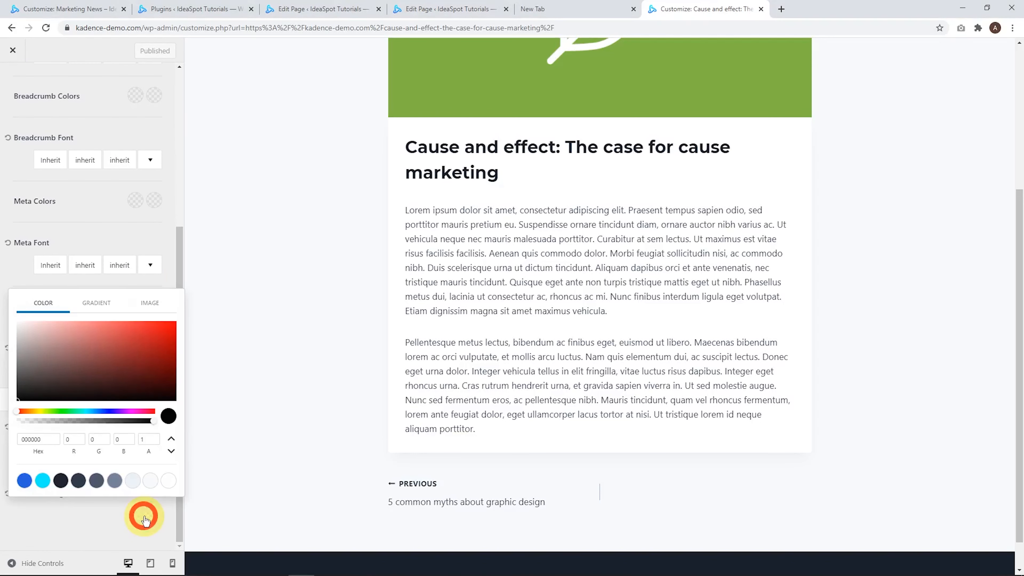
click(150, 302)
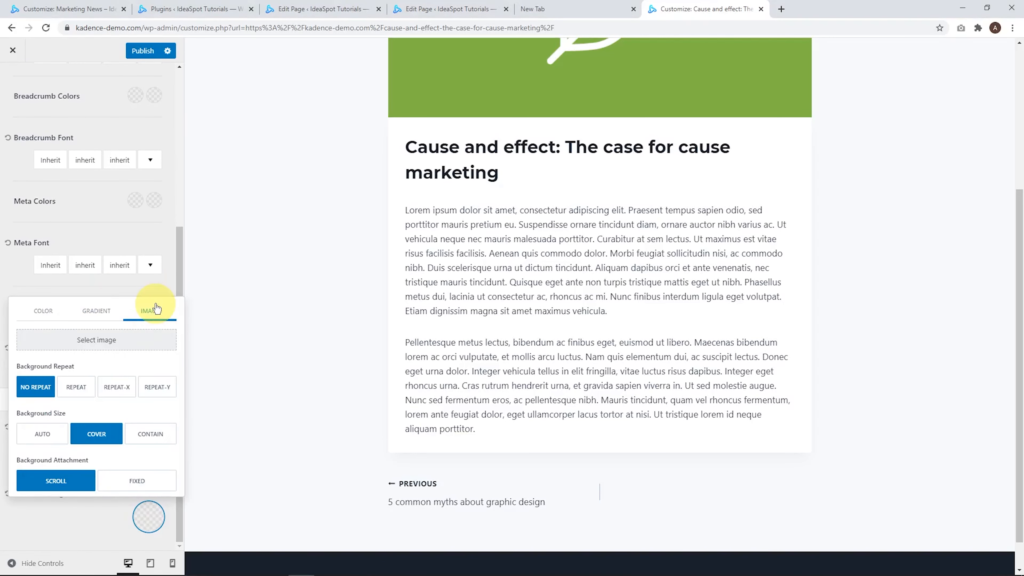
click(81, 338)
click(70, 204)
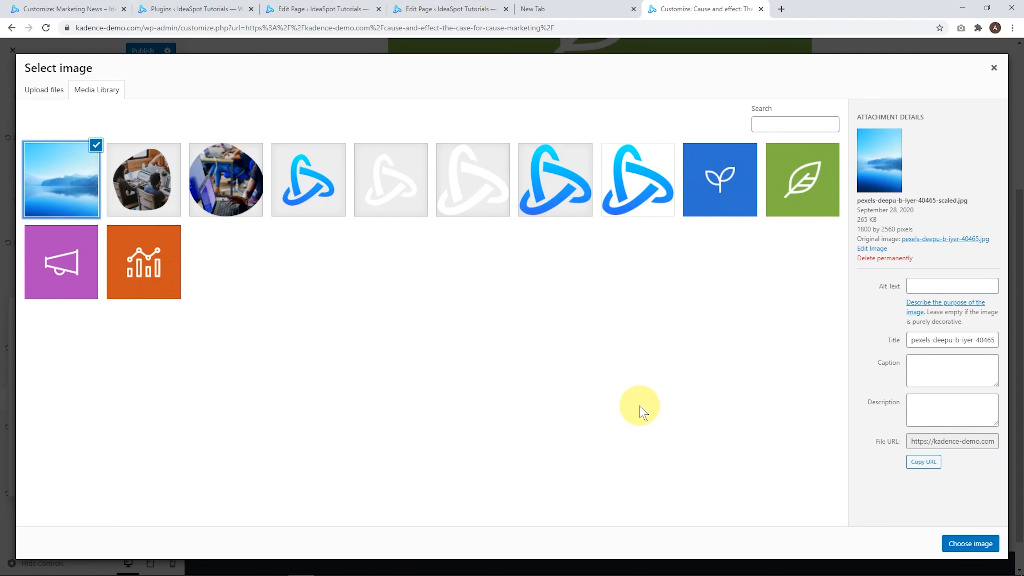
click(998, 551)
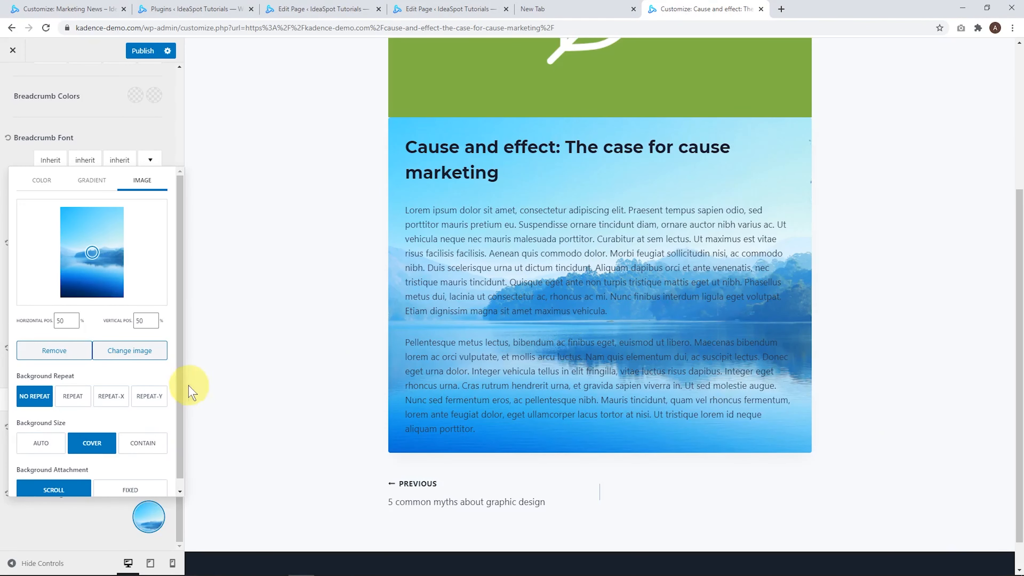
- Replace the single post's content background image with the pale grey-blue palette color EDF2F7
click(154, 523)
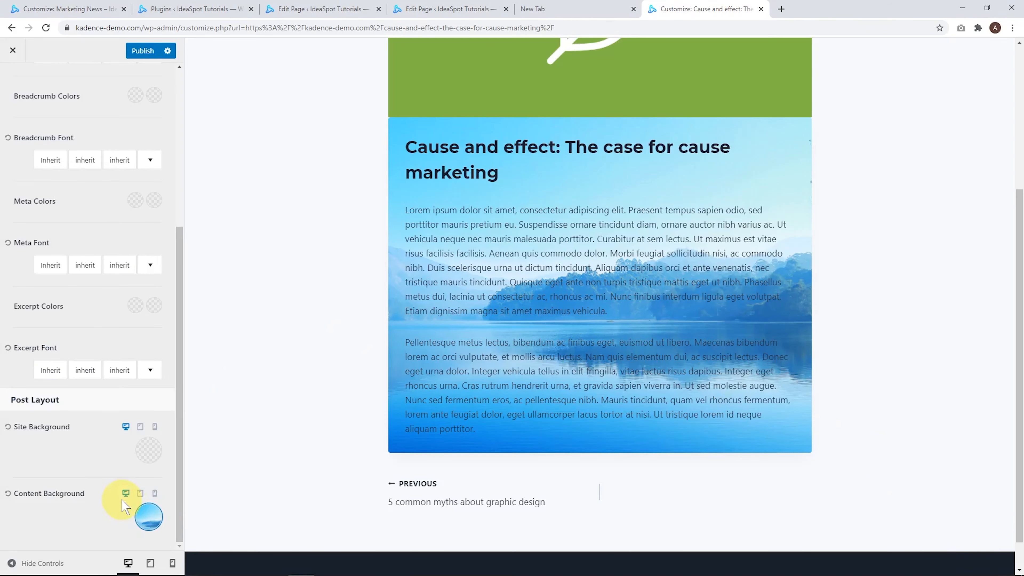
click(147, 521)
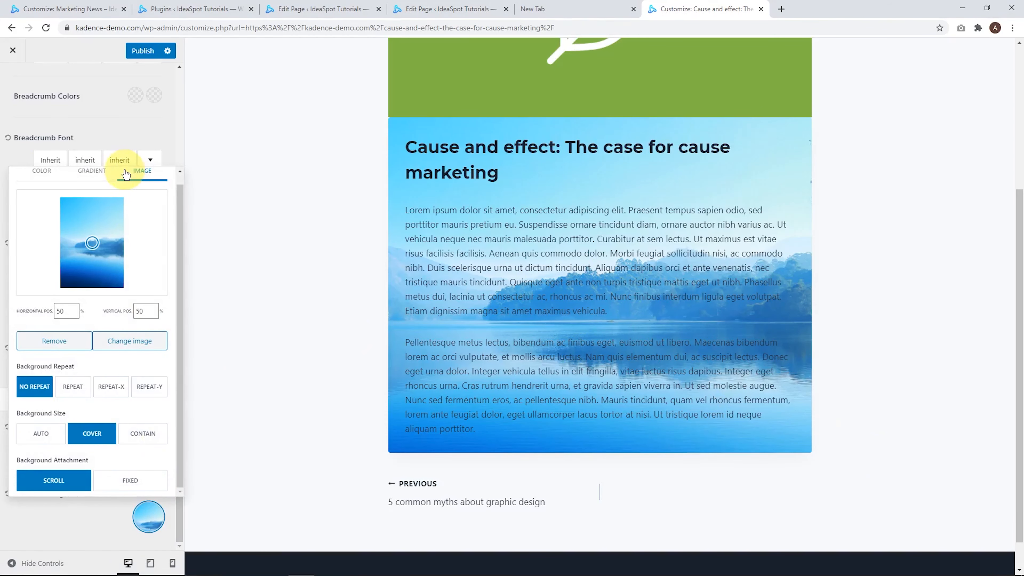
click(41, 165)
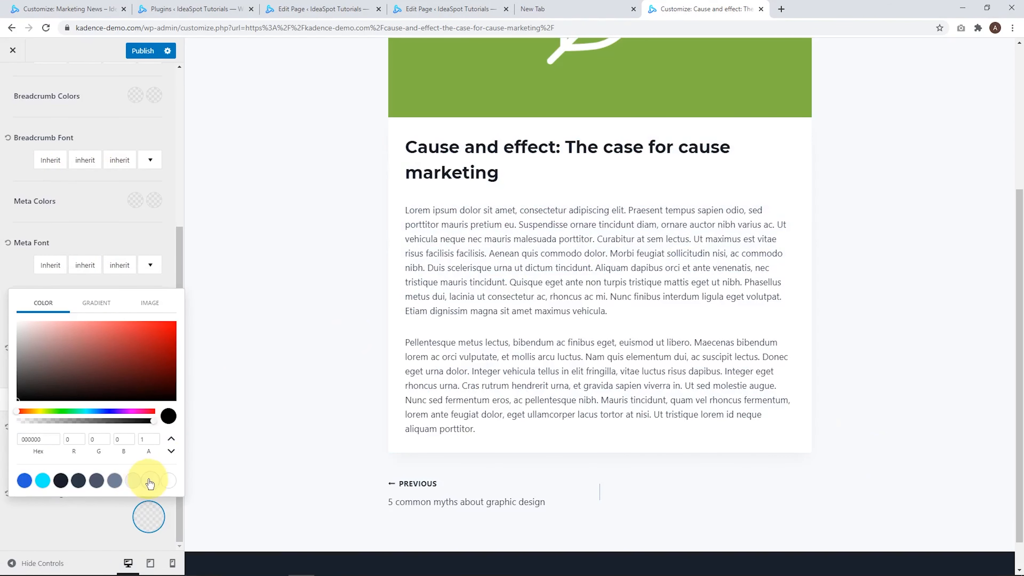
click(134, 482)
click(93, 529)
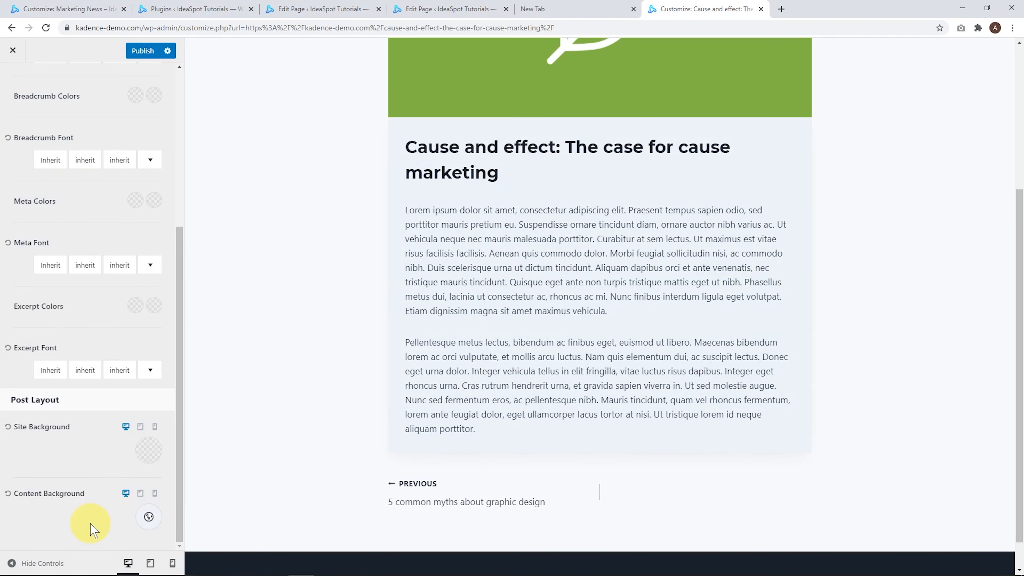
- Set the lake photo pexels-deepu-b-iyer-40465-scaled.jpg from the media library as the single post's site background image
click(150, 447)
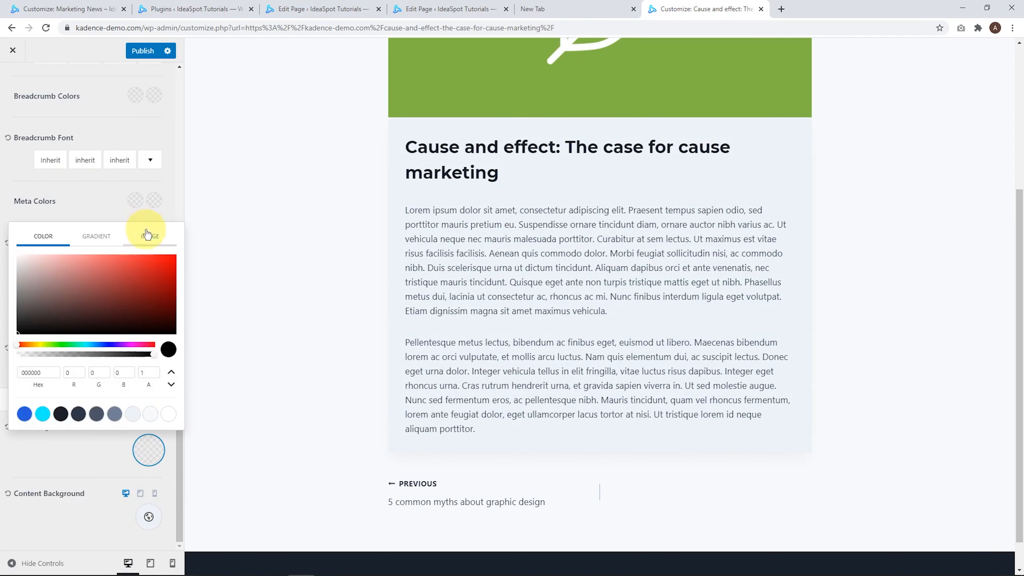
click(147, 243)
click(88, 278)
click(80, 218)
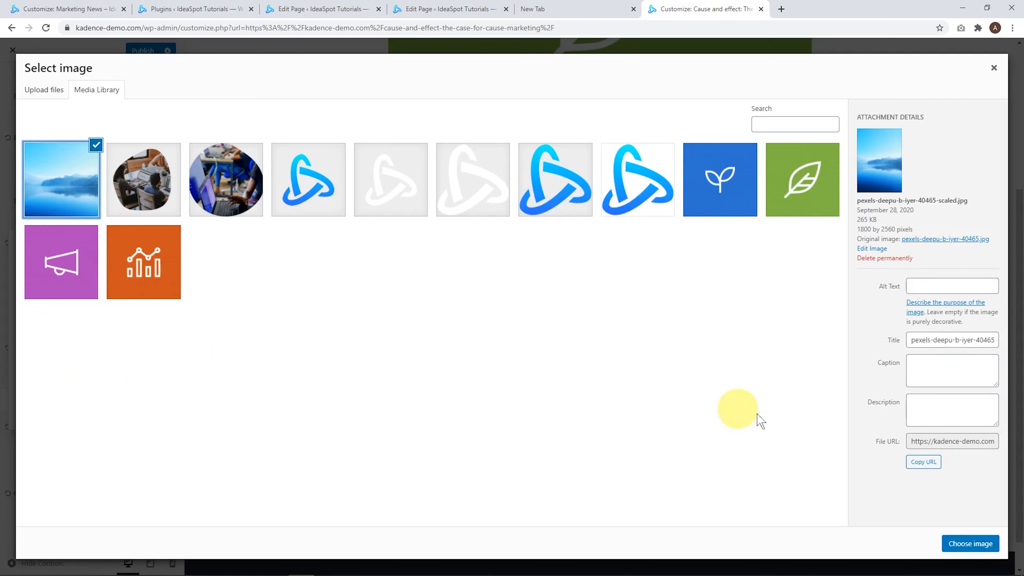
click(965, 543)
scroll(925, 366, up, 4)
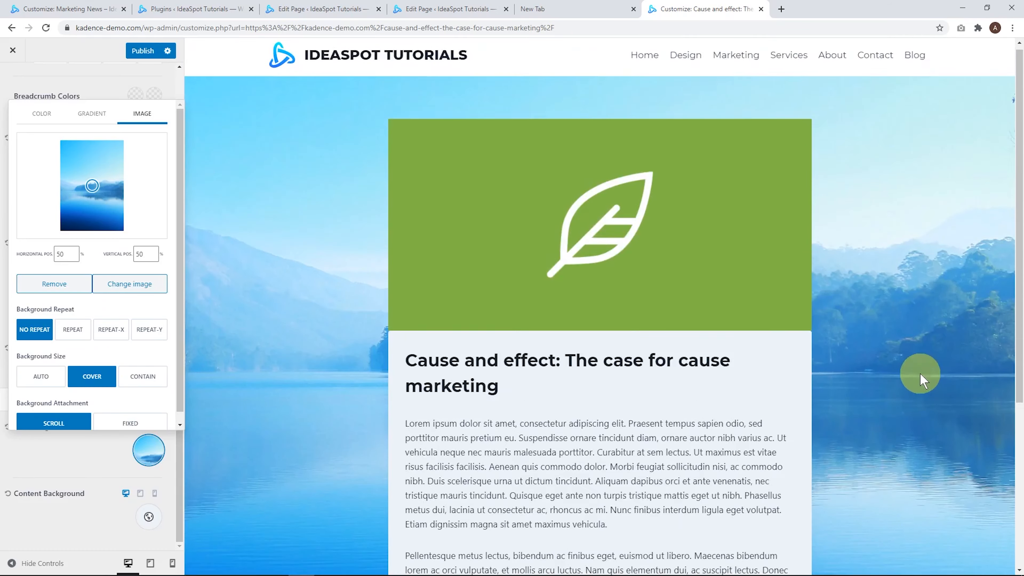
- Set the site background image's attachment to Fixed and check how it behaves while the post preview scrolls
scroll(921, 378, down, 3)
click(130, 423)
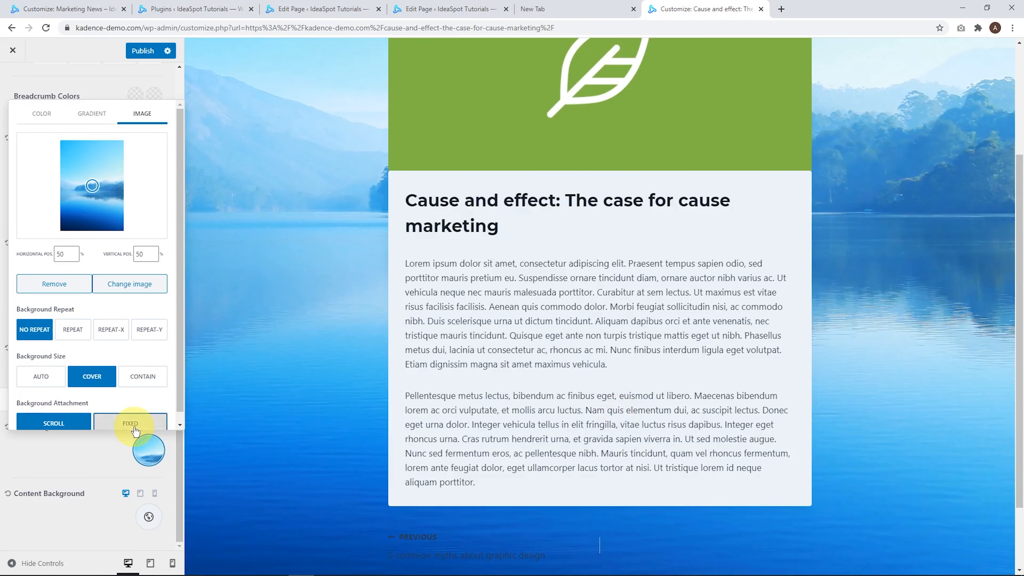
scroll(287, 430, up, 4)
scroll(304, 417, down, 5)
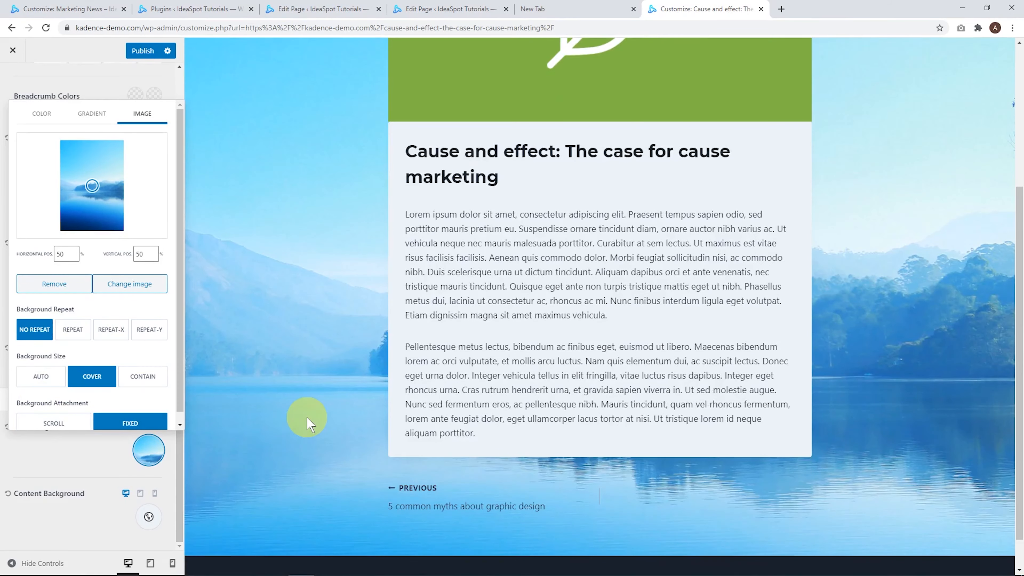
scroll(303, 417, up, 5)
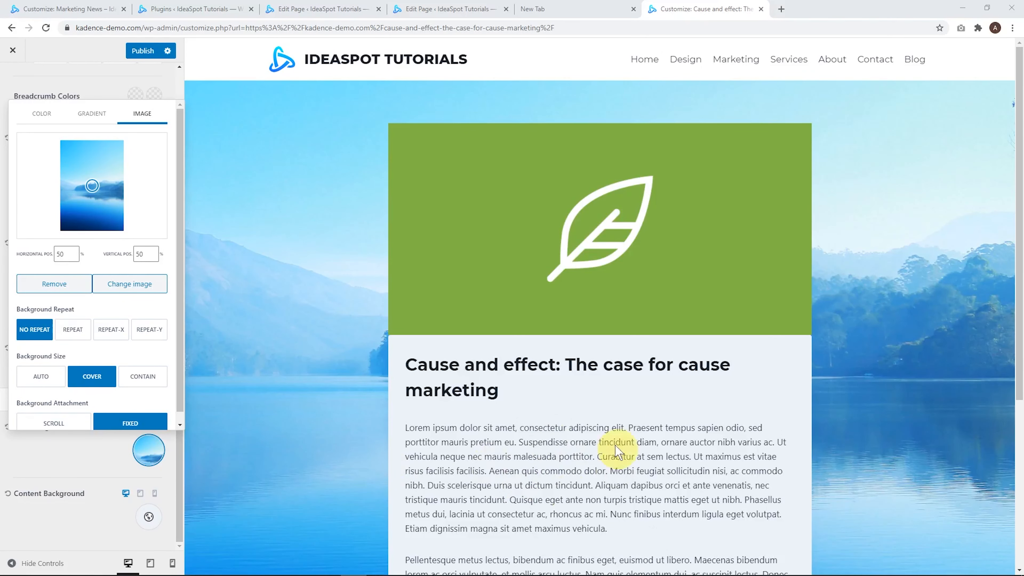
- Make the content background color semi-transparent with an alpha of 0.85
click(148, 516)
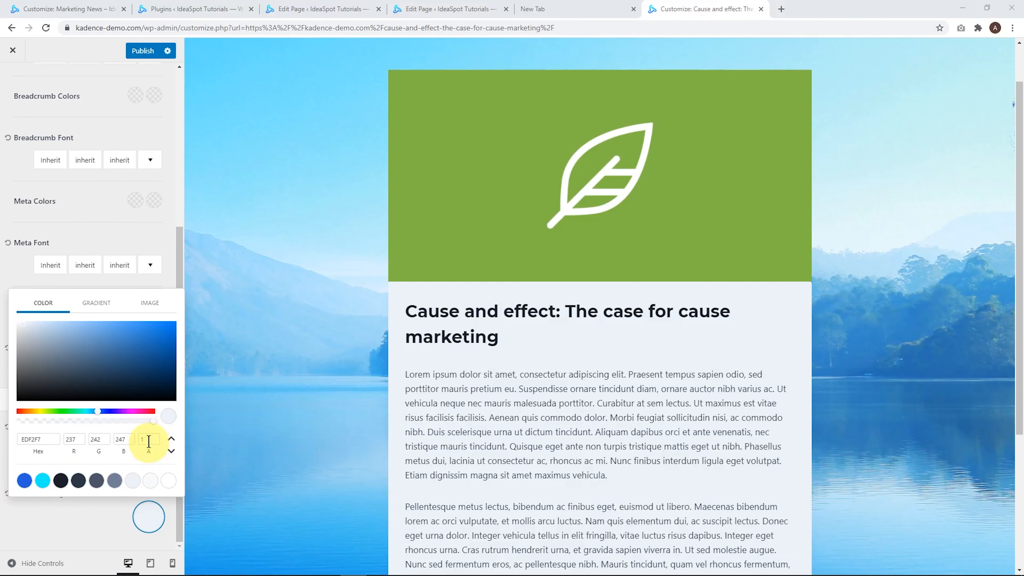
click(147, 439)
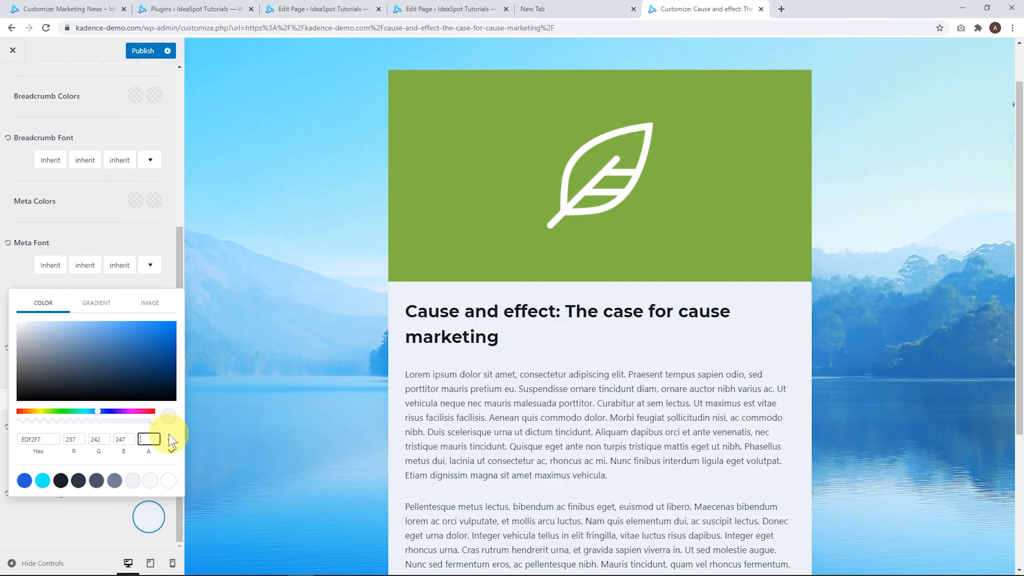
text(0.8)
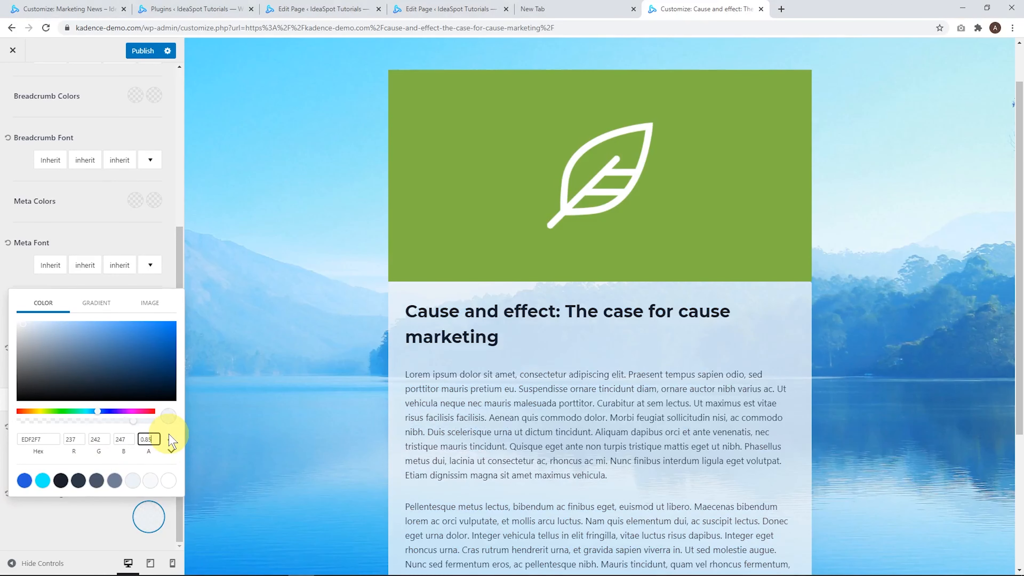
text(5)
click(66, 544)
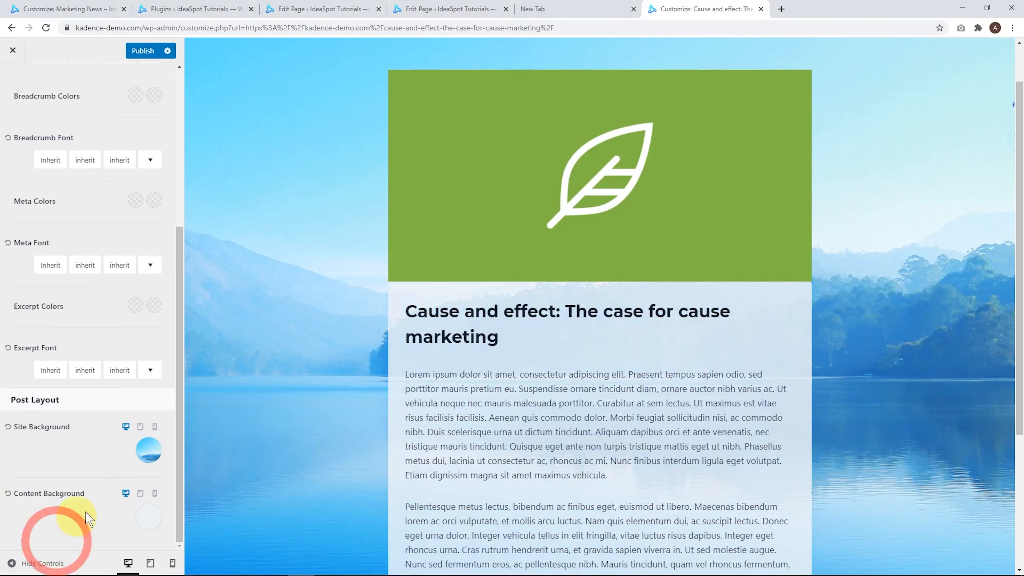
- Examine the post preview from header to footer with the semi-transparent content over the fixed lake background
scroll(434, 377, down, 5)
scroll(536, 379, up, 5)
scroll(546, 393, down, 3)
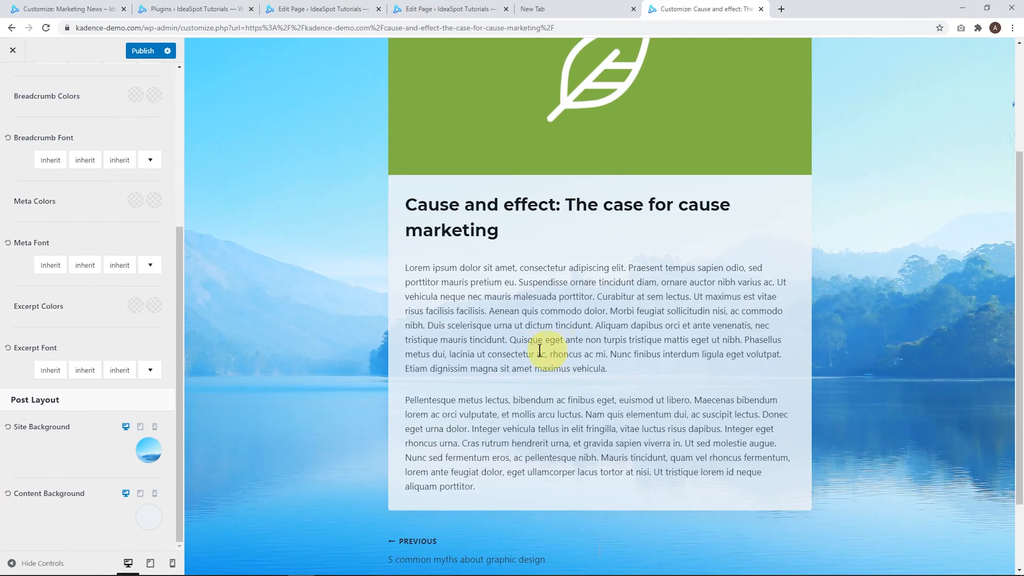
scroll(526, 296, up, 3)
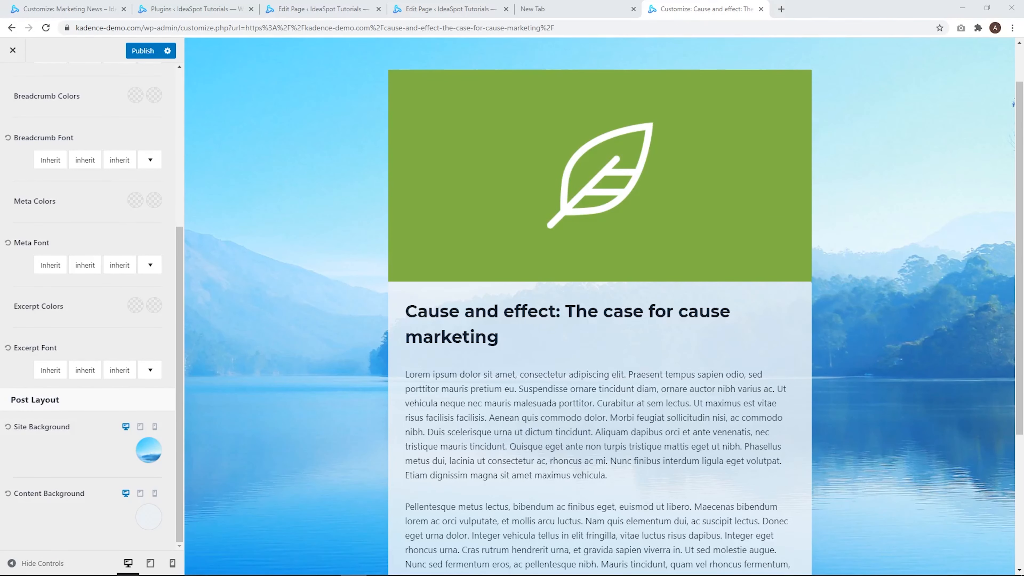
scroll(460, 360, up, 2)
scroll(565, 339, down, 4)
scroll(580, 300, up, 1)
scroll(529, 287, down, 3)
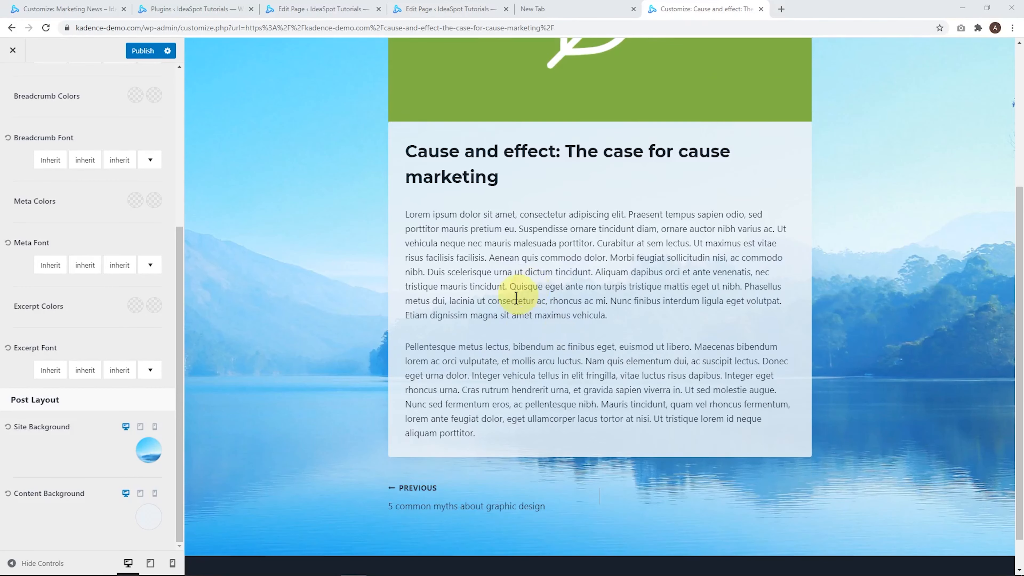